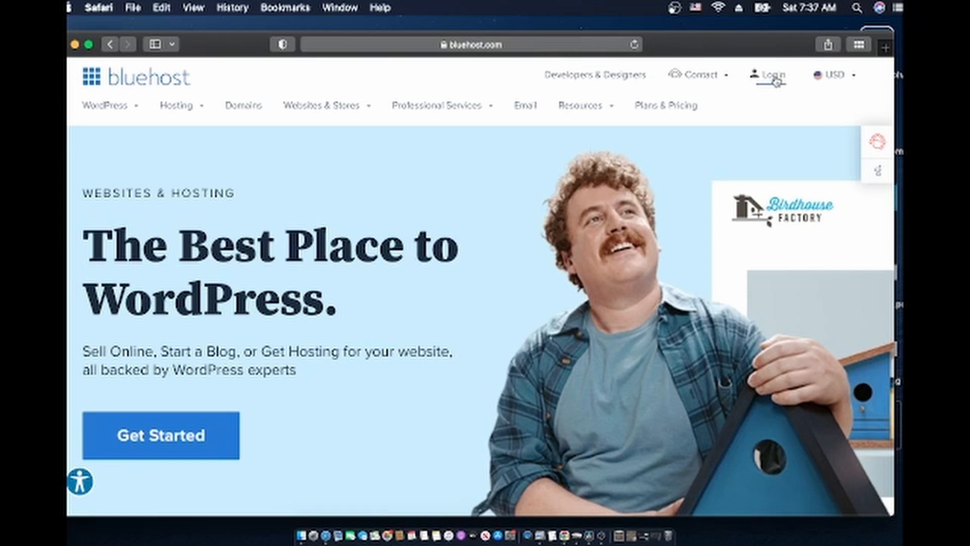
# Log into the Bluehost hosting account using Safari's saved login details
pyautogui.click(776, 81)
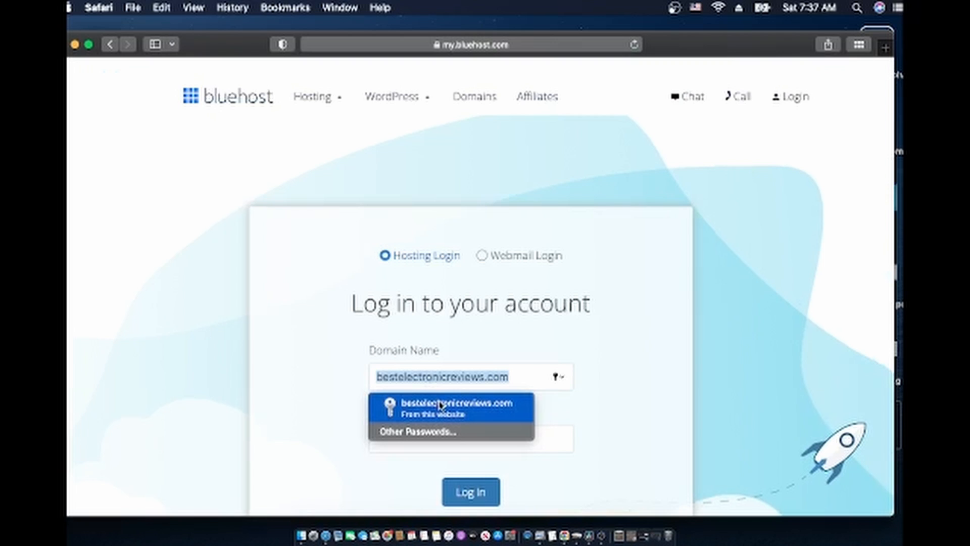
pyautogui.click(441, 405)
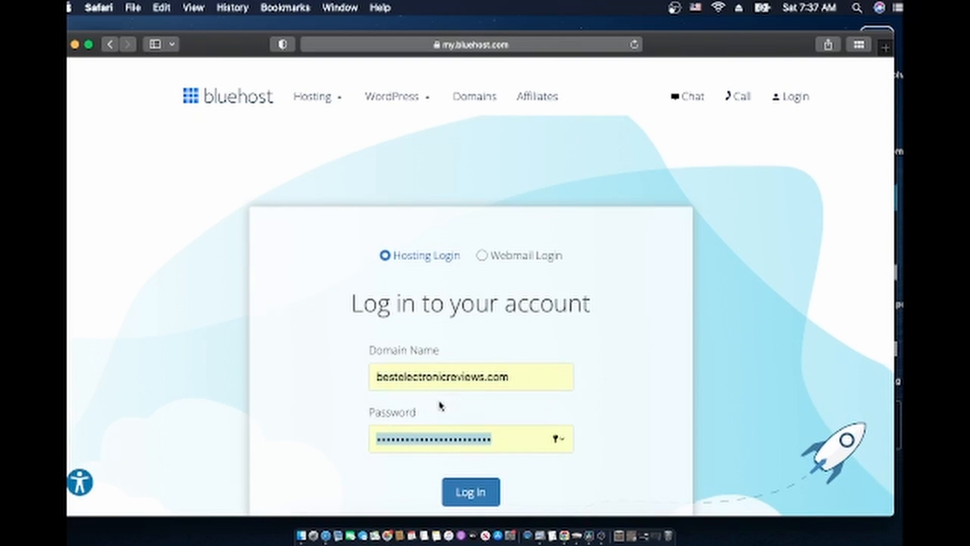
pyautogui.click(467, 494)
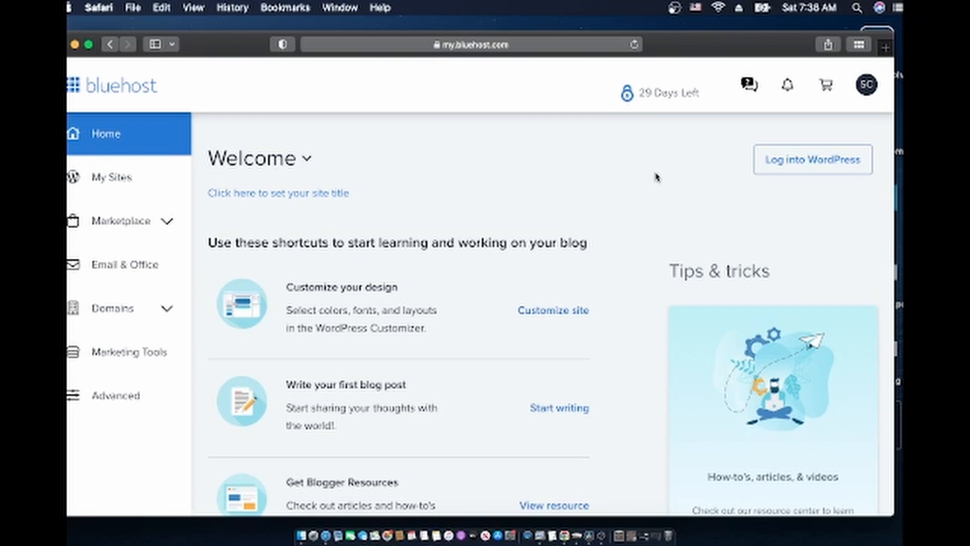
# Open the site's WordPress admin from Bluehost and browse the sidebar menus
pyautogui.click(802, 162)
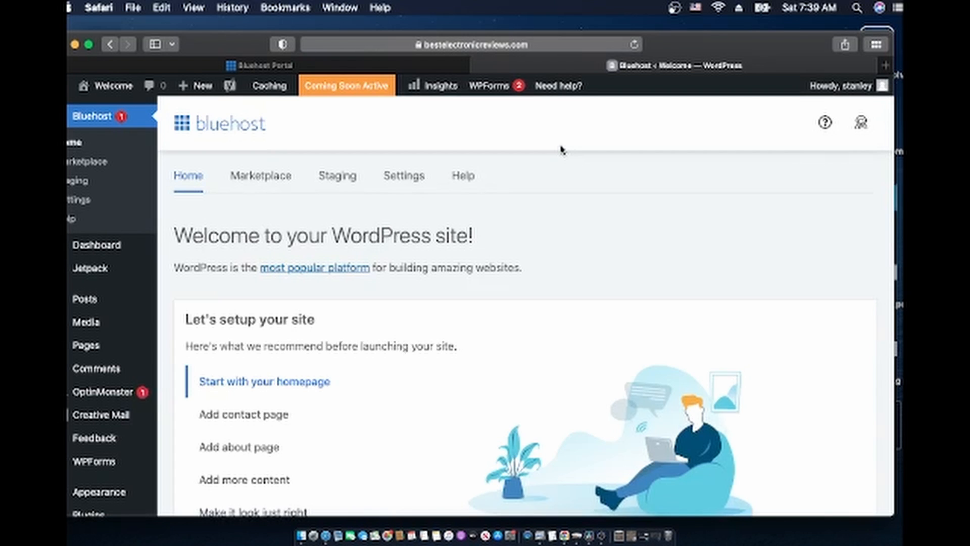
pyautogui.scroll(-3, 552, 293)
pyautogui.scroll(3, 552, 292)
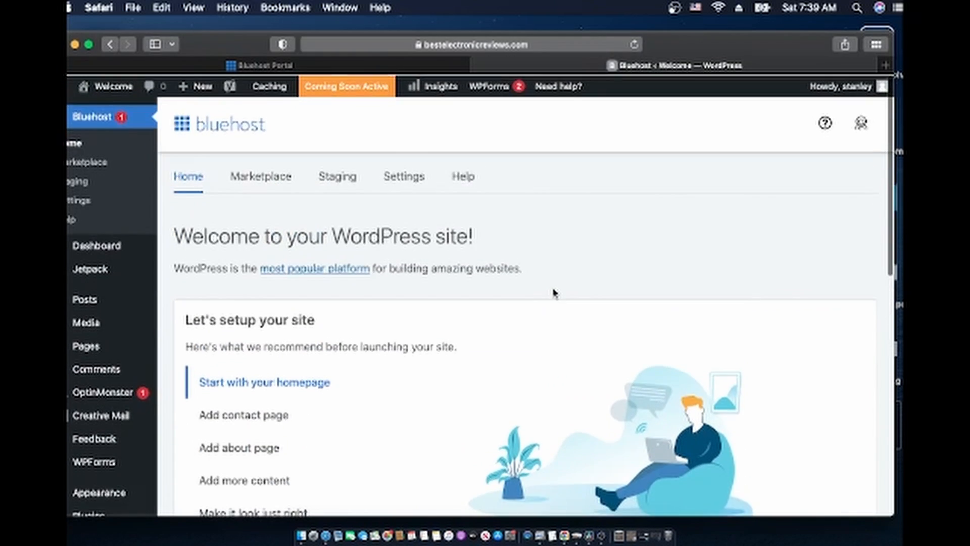
pyautogui.scroll(-10, 553, 292)
pyautogui.scroll(10, 553, 292)
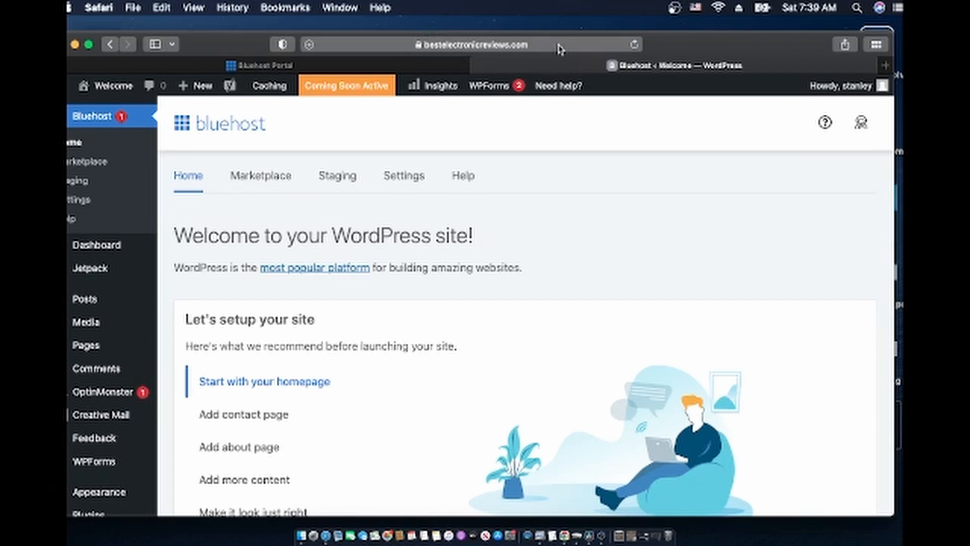
pyautogui.moveTo(111, 300)
pyautogui.scroll(-5, 110, 300)
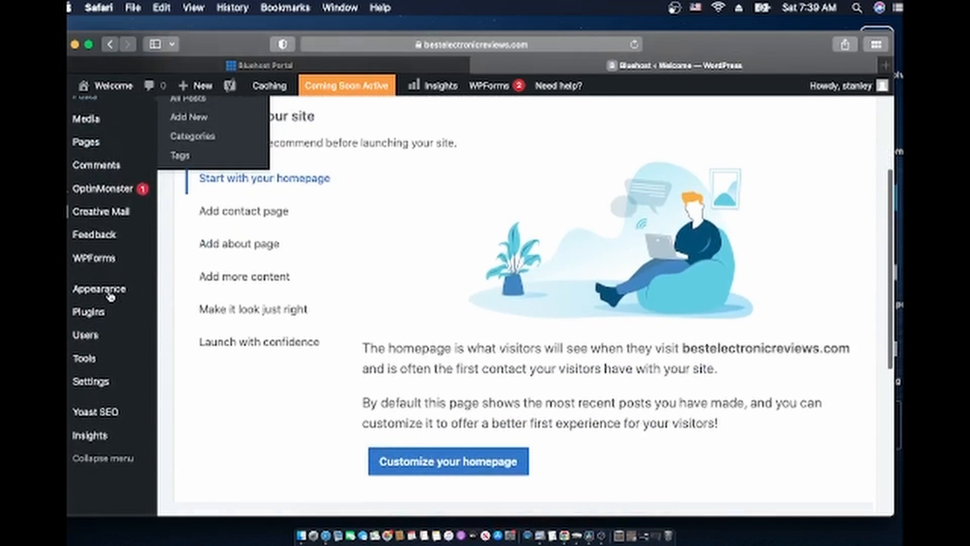
pyautogui.scroll(5, 152, 272)
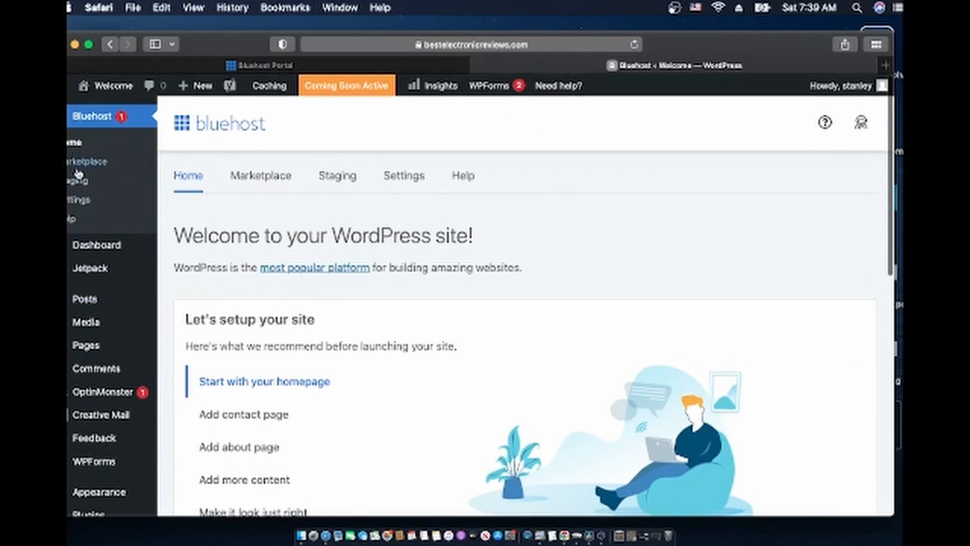
pyautogui.scroll(2, 115, 385)
pyautogui.scroll(-2, 116, 385)
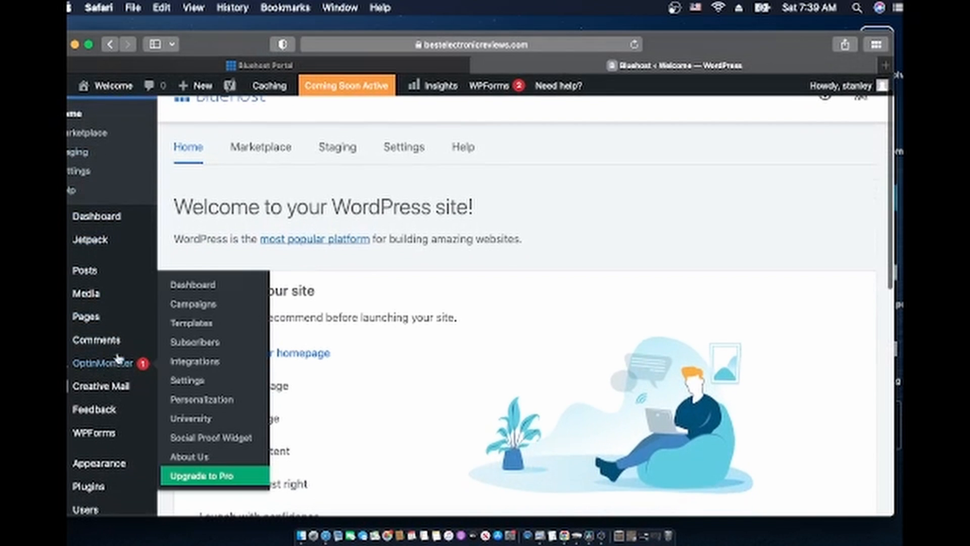
pyautogui.moveTo(106, 237)
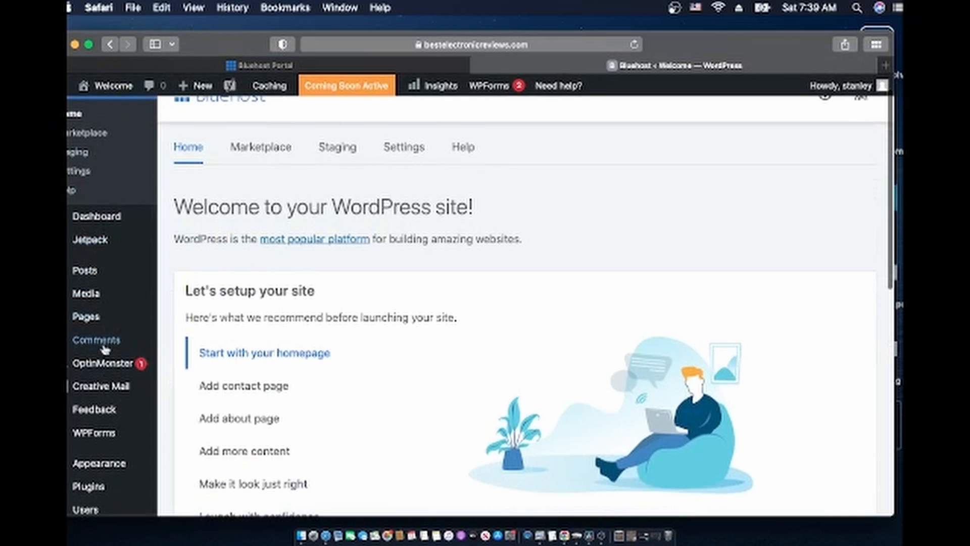
pyautogui.moveTo(114, 395)
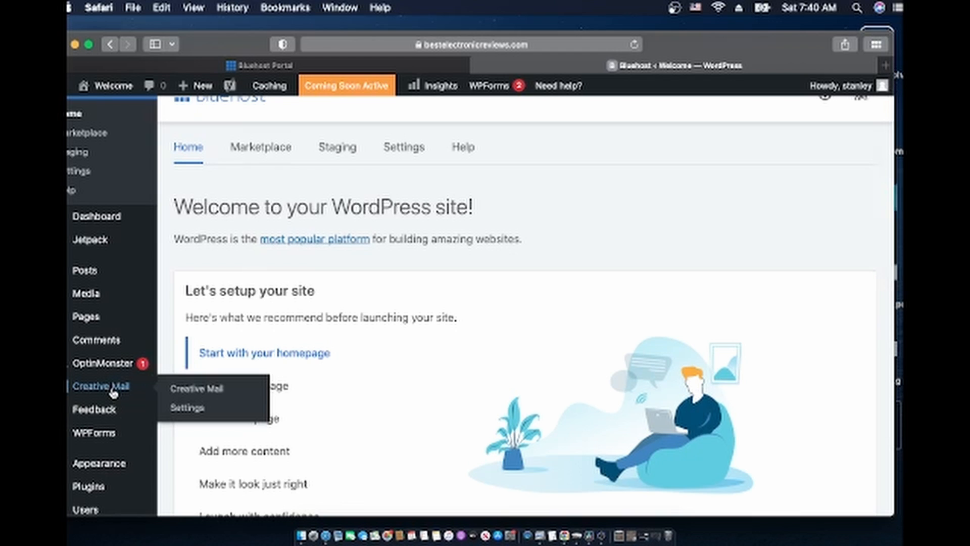
pyautogui.scroll(-2, 103, 354)
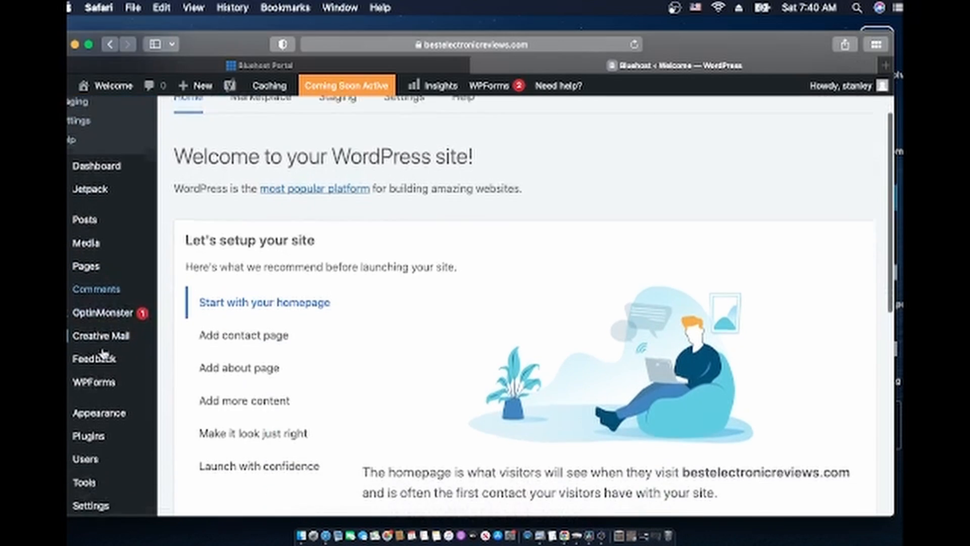
pyautogui.scroll(-1, 103, 354)
pyautogui.scroll(2, 101, 351)
pyautogui.scroll(-4, 103, 353)
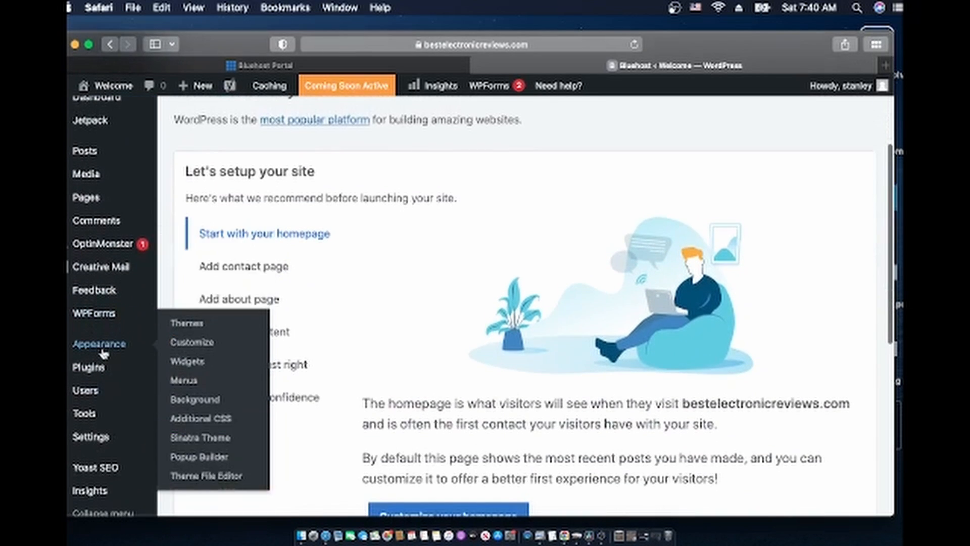
pyautogui.scroll(-2, 104, 352)
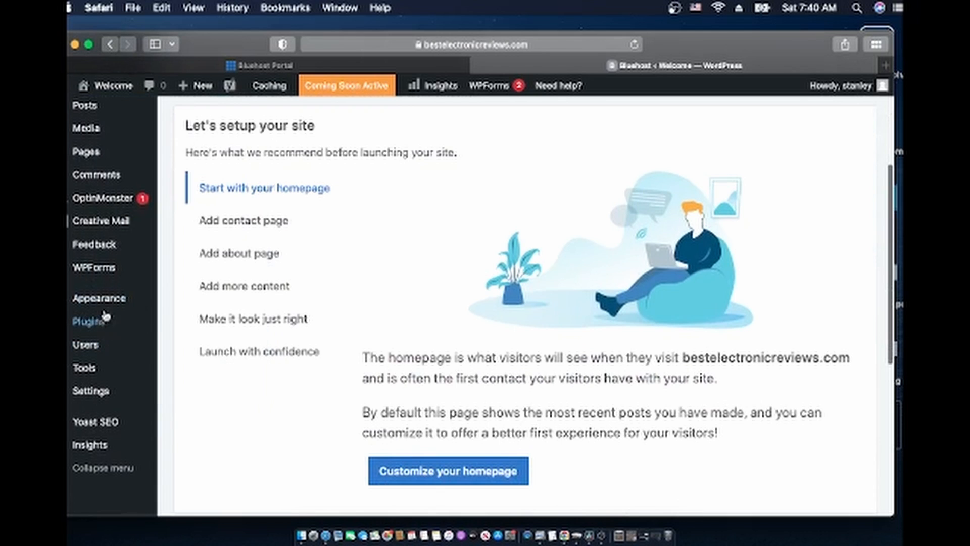
# Go to the installed plugins list and deactivate the Bluehost plugin
pyautogui.moveTo(81, 330)
pyautogui.click(91, 325)
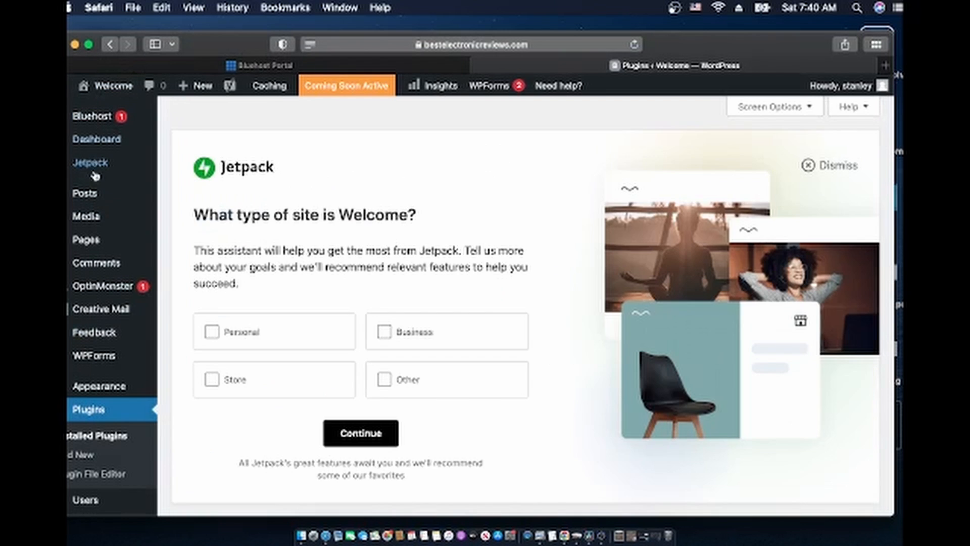
pyautogui.scroll(-3, 101, 399)
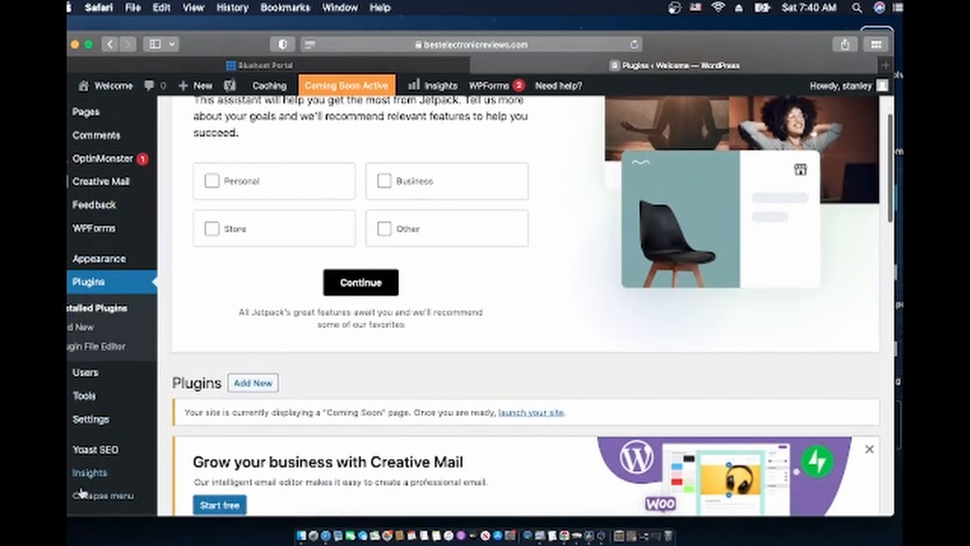
pyautogui.scroll(3, 91, 420)
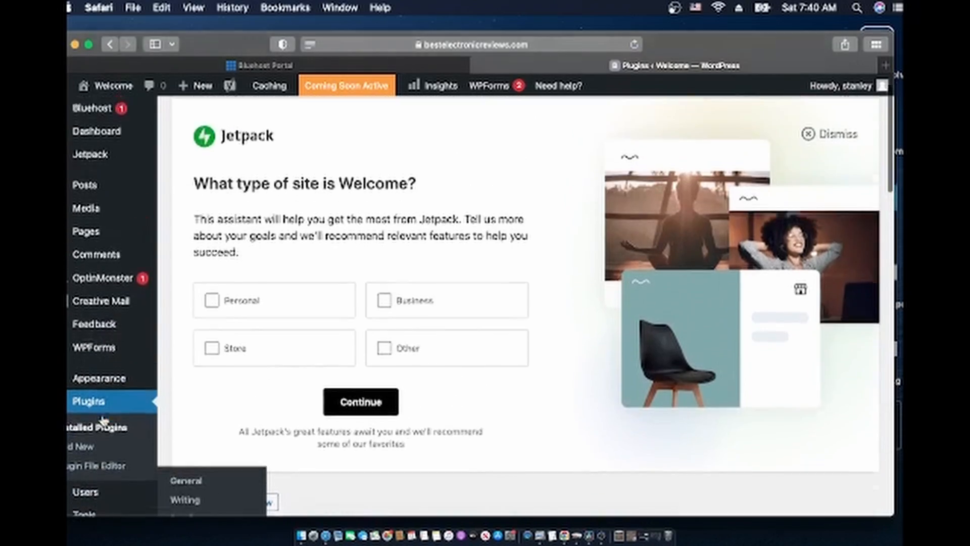
pyautogui.scroll(-3, 104, 420)
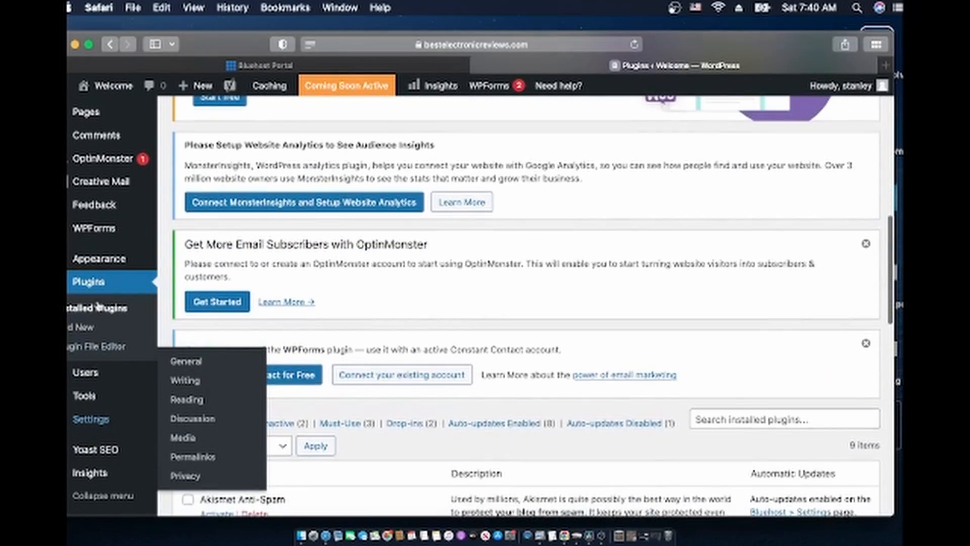
pyautogui.scroll(-3, 253, 363)
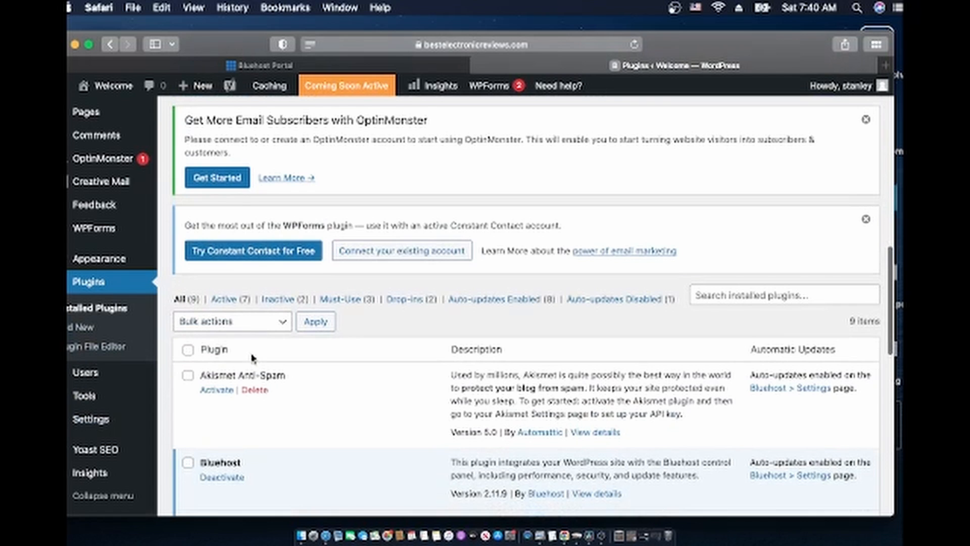
pyautogui.scroll(-2, 253, 358)
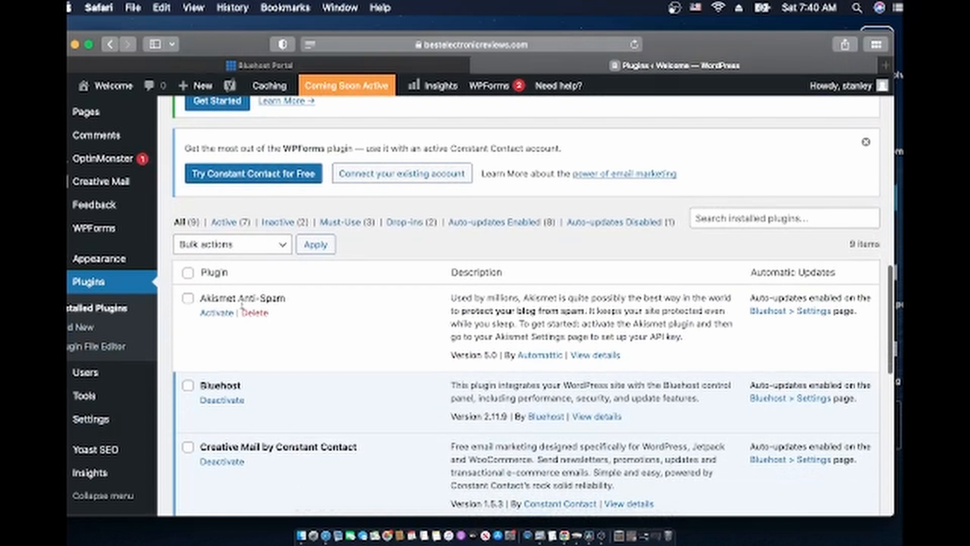
pyautogui.scroll(-2, 305, 330)
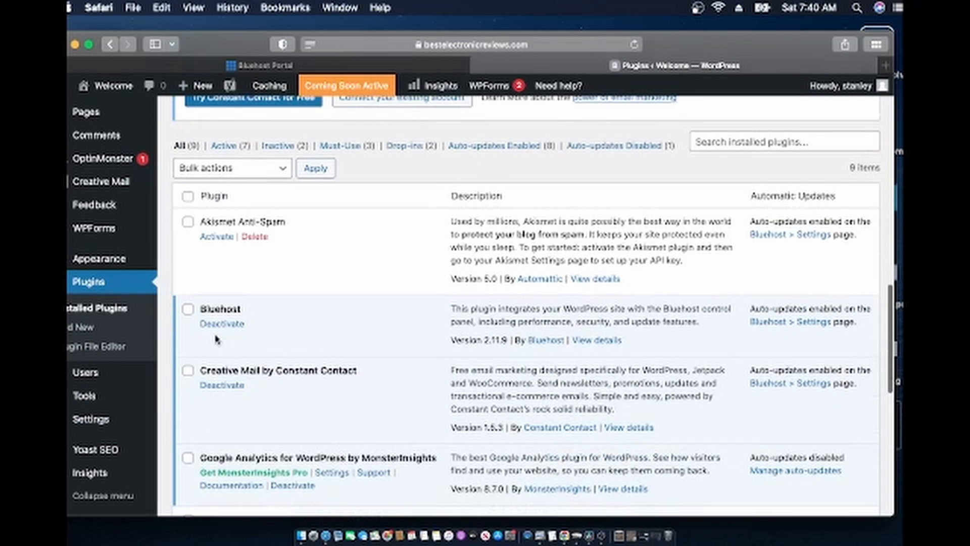
pyautogui.click(211, 325)
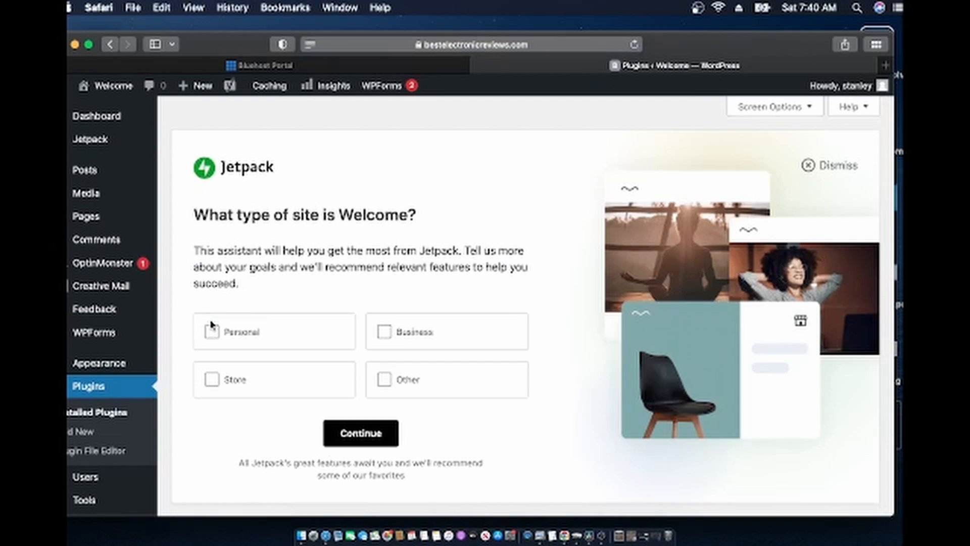
# Delete the deactivated Bluehost plugin, leaving 8 installed plugins
pyautogui.moveTo(102, 362)
pyautogui.scroll(-5, 102, 333)
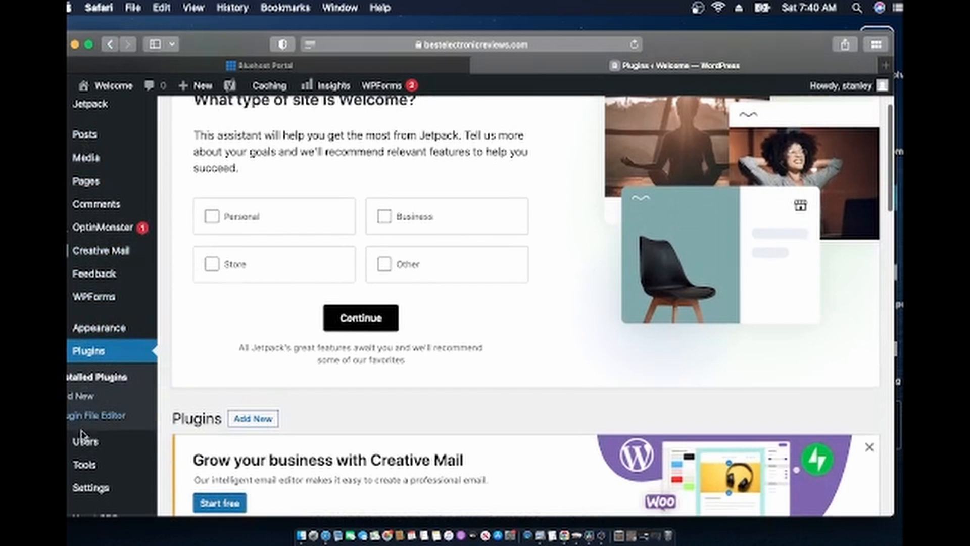
pyautogui.scroll(-10, 178, 364)
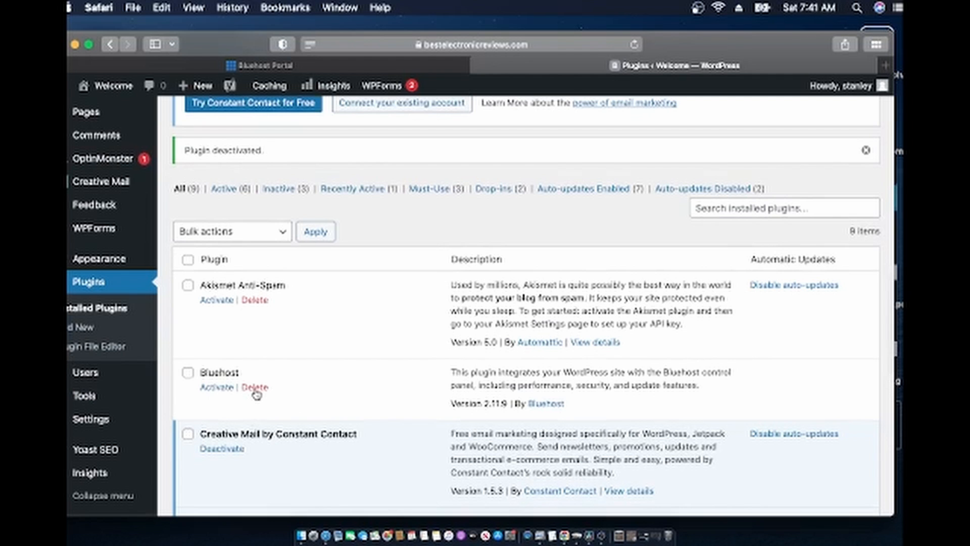
pyautogui.click(256, 391)
pyautogui.click(598, 295)
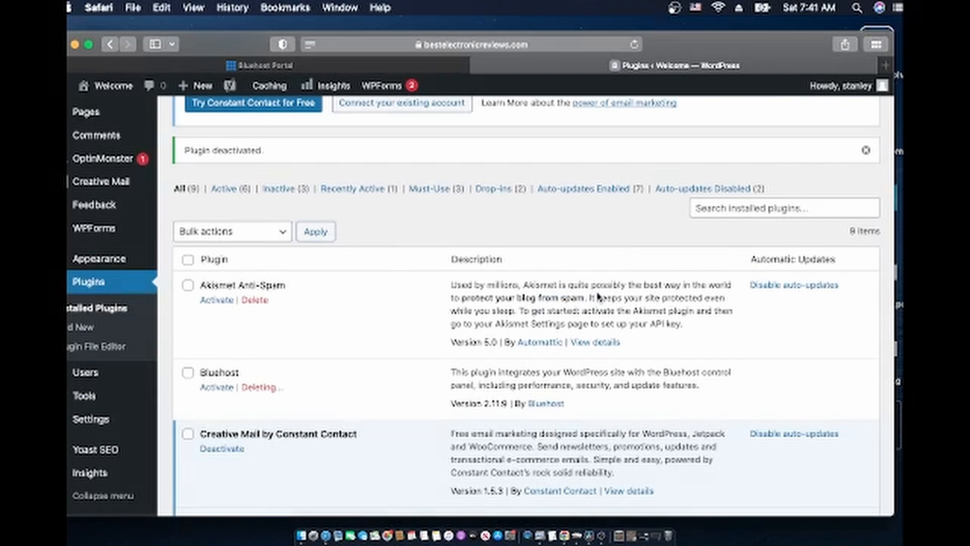
pyautogui.scroll(-1, 411, 398)
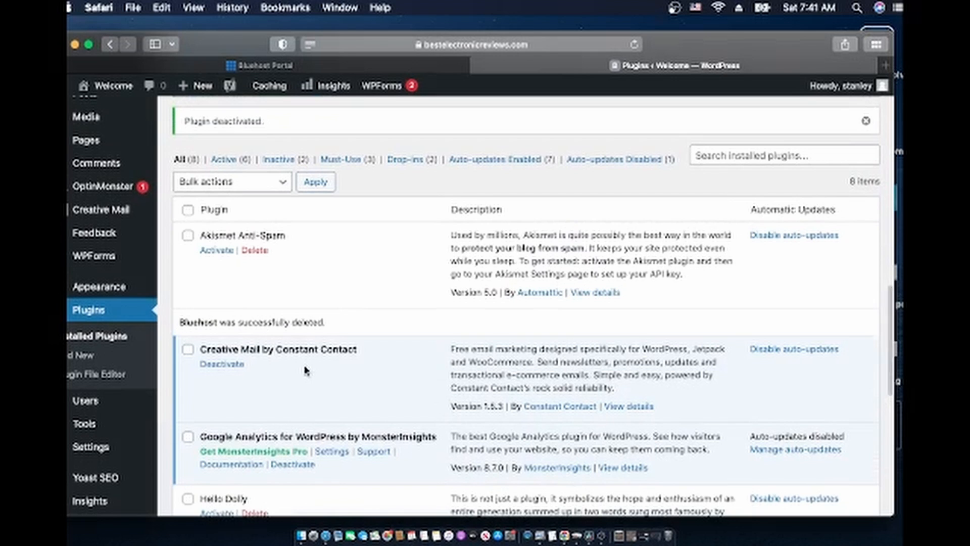
pyautogui.scroll(-3, 304, 374)
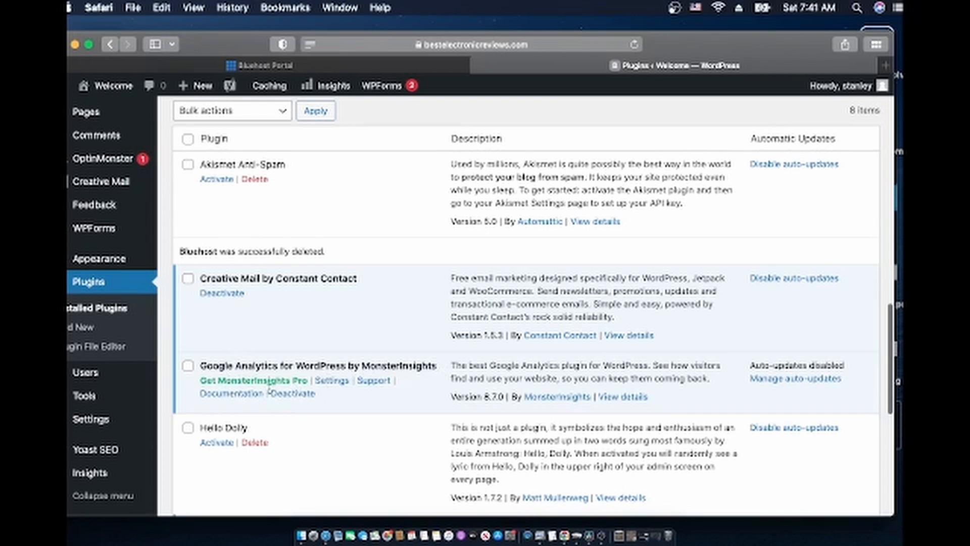
# Deactivate and delete the Google Analytics by MonsterInsights plugin
pyautogui.click(288, 398)
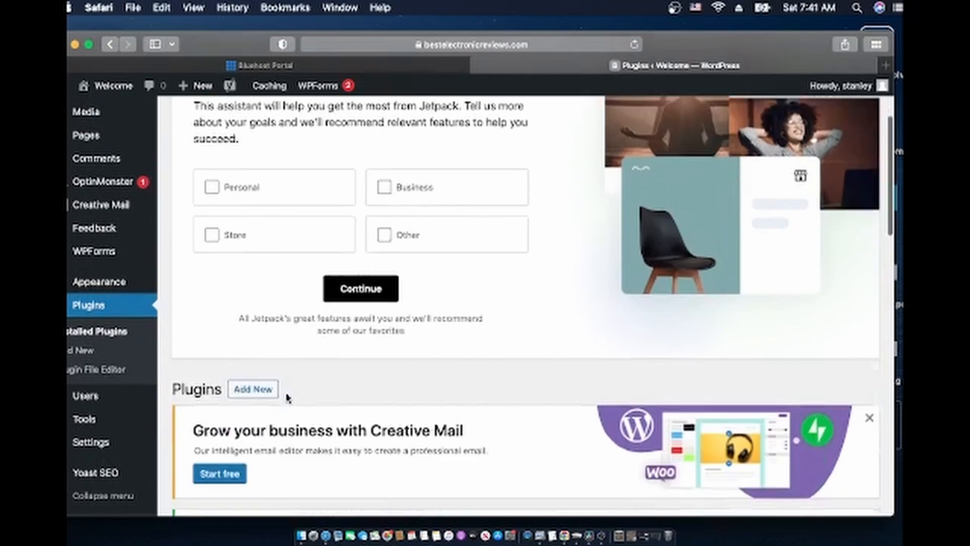
pyautogui.scroll(-6, 288, 398)
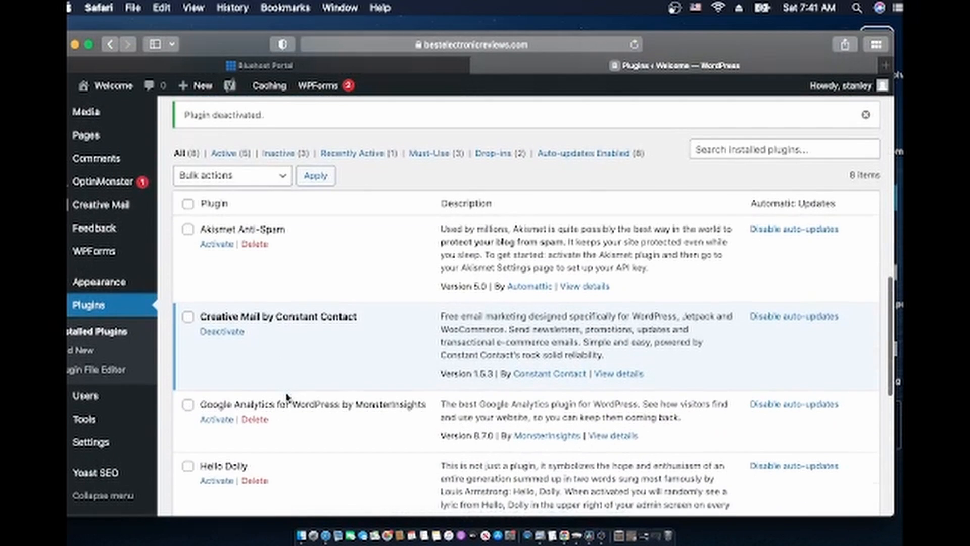
pyautogui.click(256, 419)
pyautogui.click(598, 299)
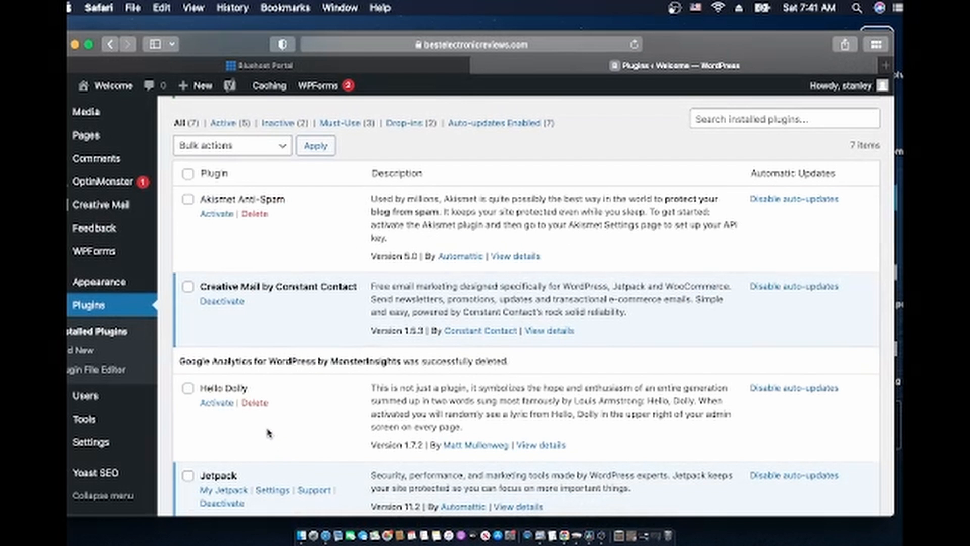
# Delete Hello Dolly and deactivate Jetpack, leaving 6 plugins with 4 active
pyautogui.click(255, 403)
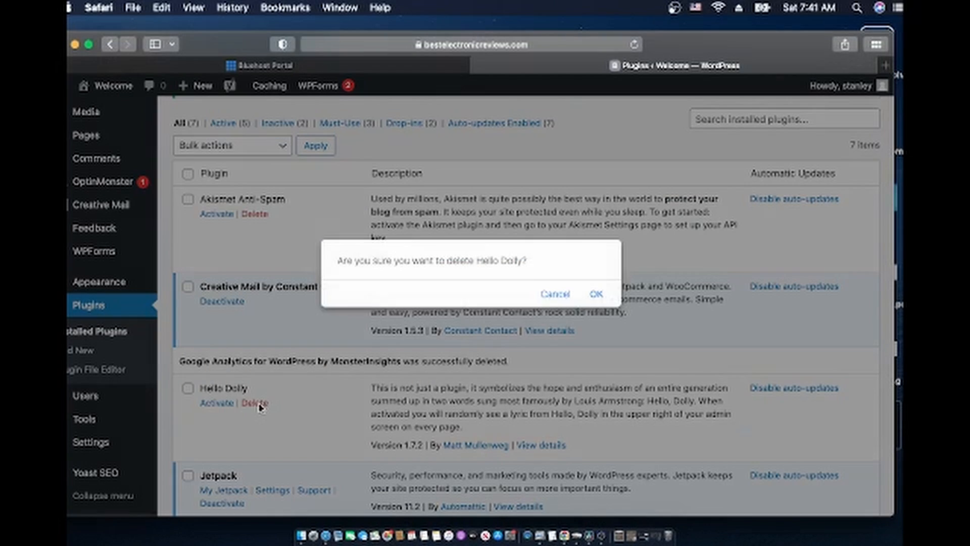
pyautogui.click(598, 295)
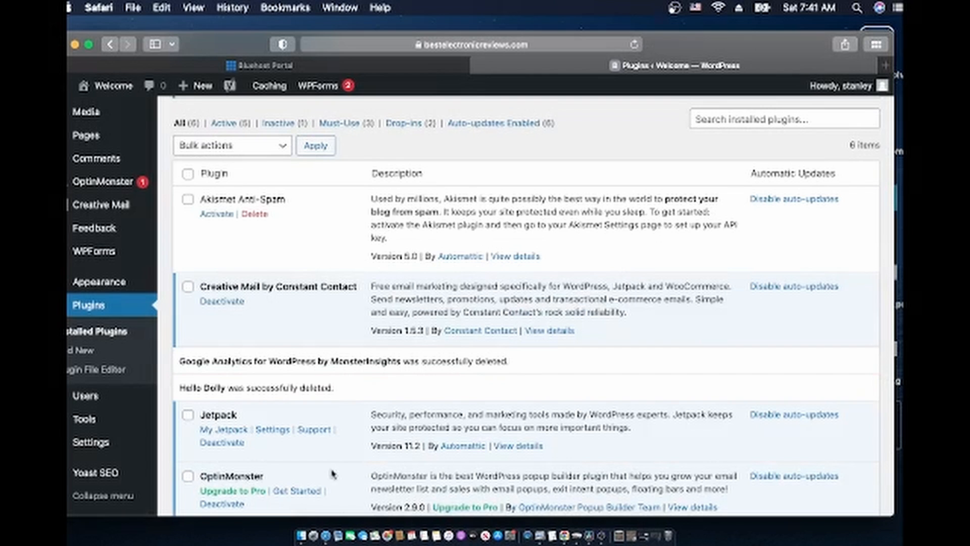
pyautogui.scroll(-2, 223, 383)
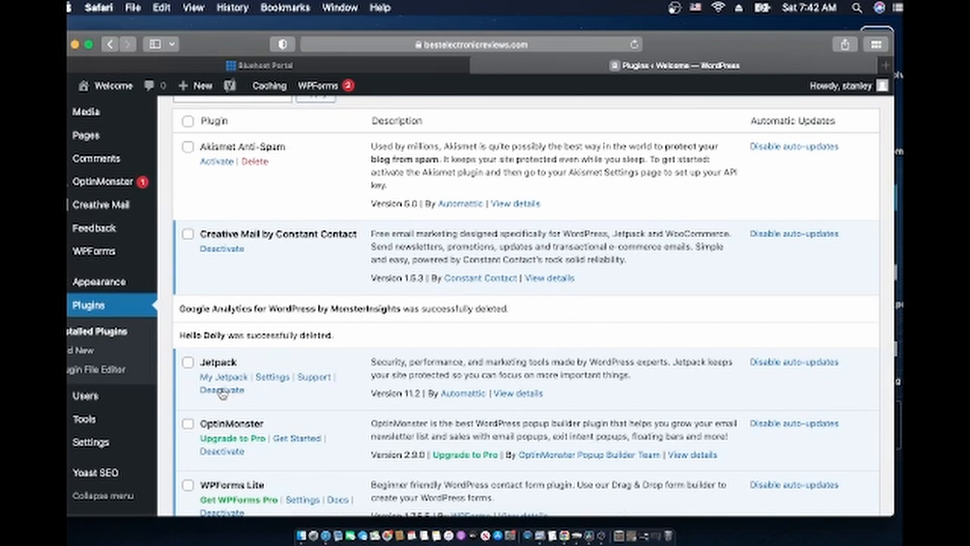
pyautogui.click(223, 390)
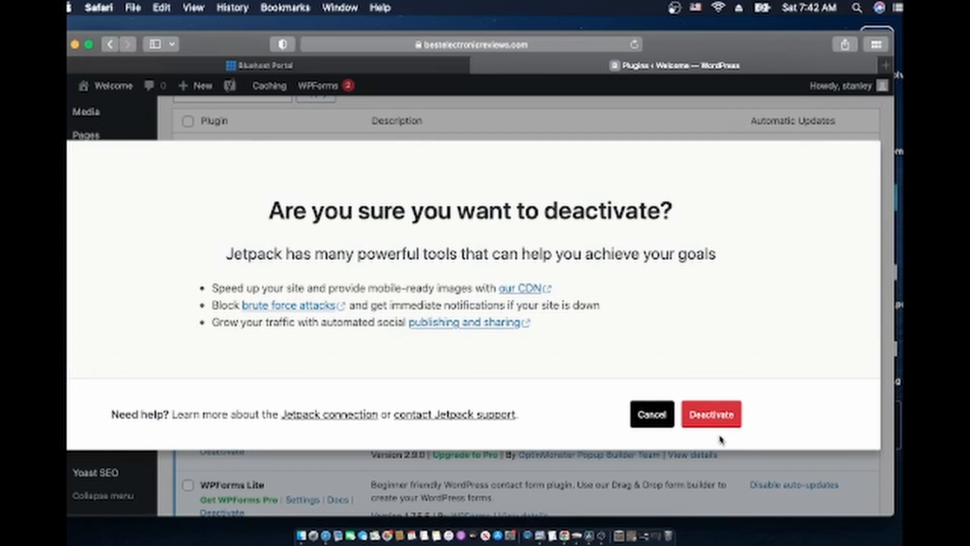
pyautogui.click(717, 415)
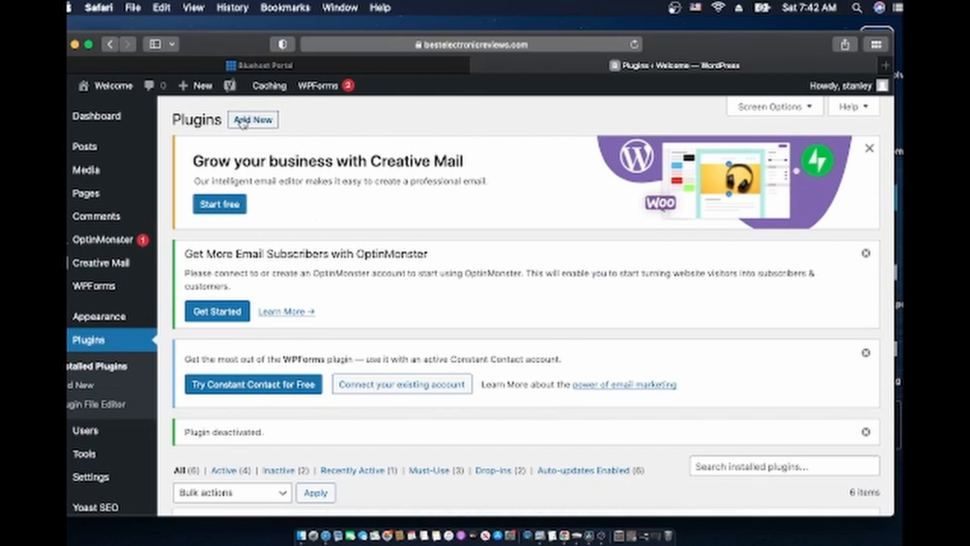
# On Add Plugins, search the directory for 'holly d', clear the search, and scroll the results
pyautogui.click(243, 122)
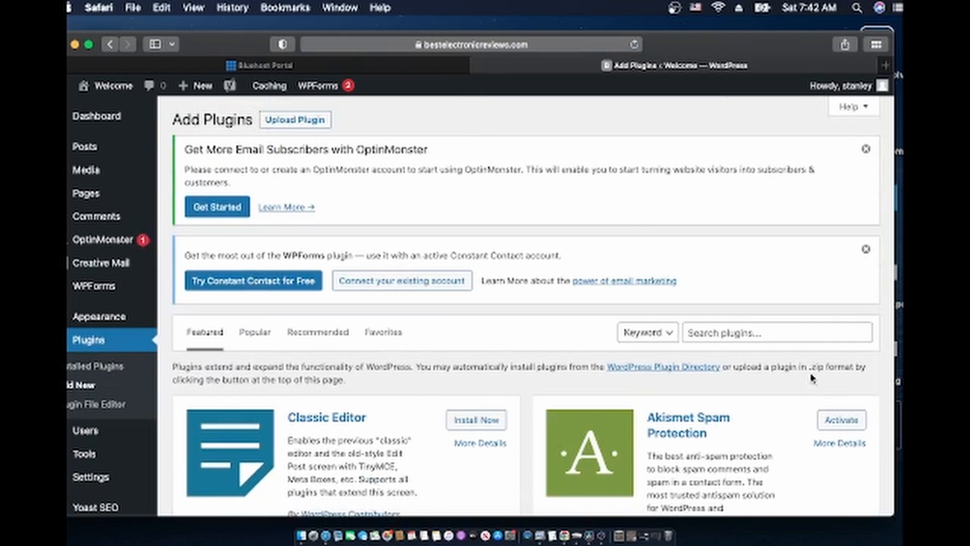
pyautogui.click(758, 333)
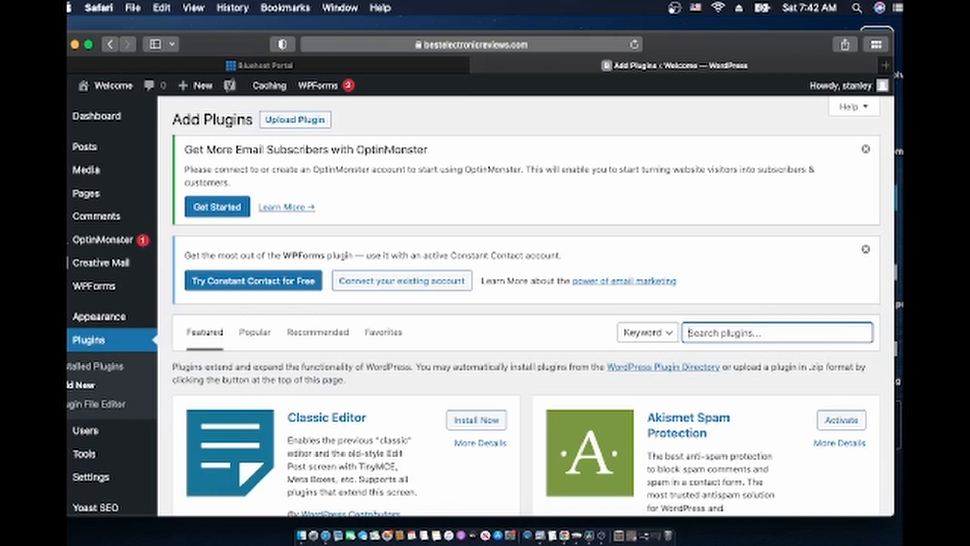
pyautogui.write('holl')
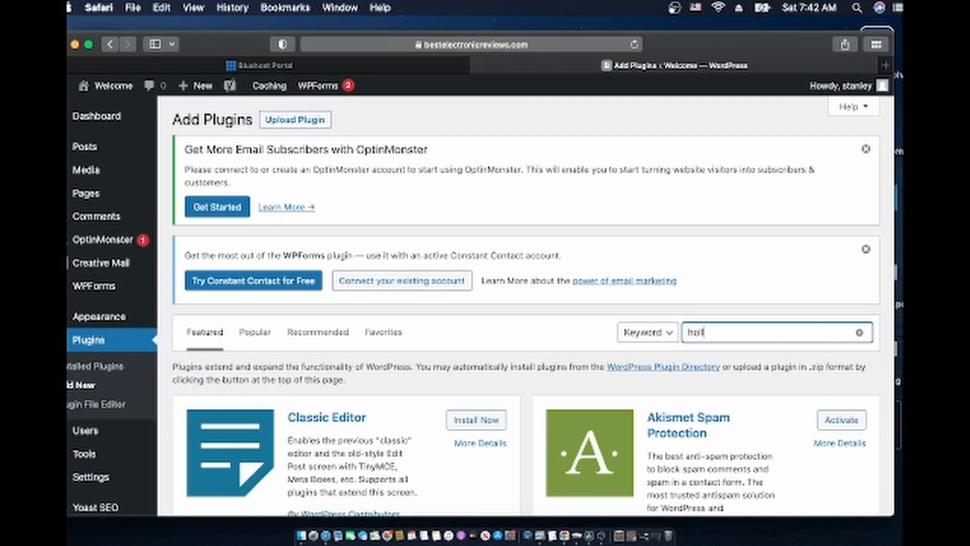
pyautogui.write('y d')
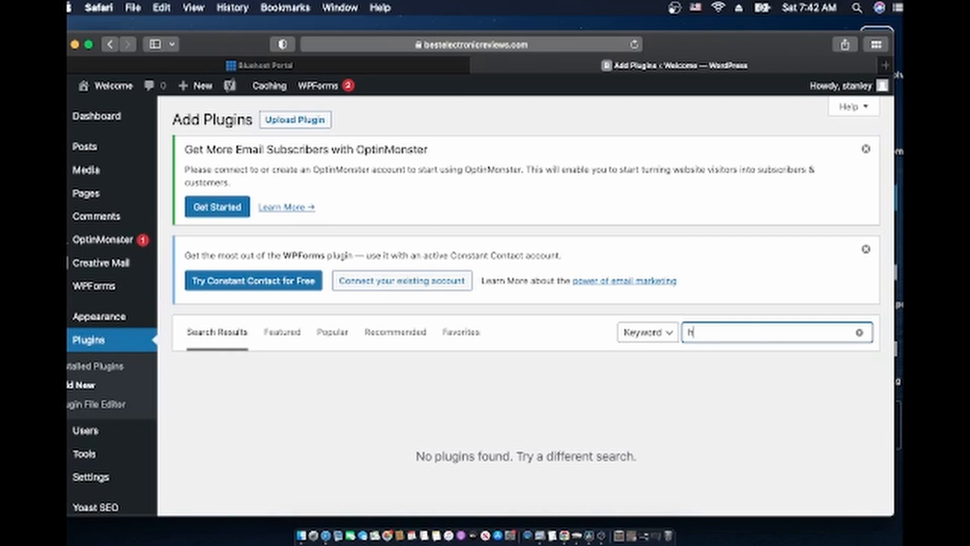
pyautogui.press('BackSpace')
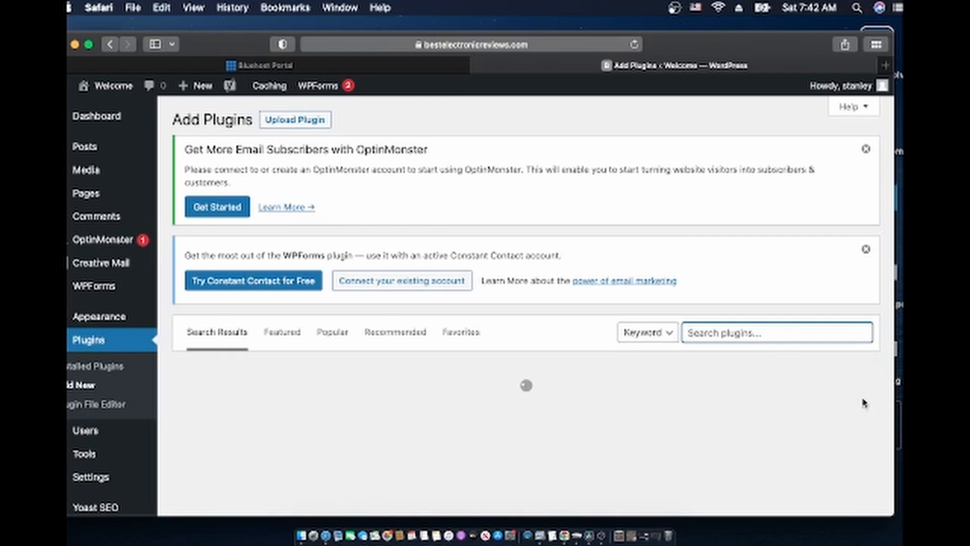
pyautogui.scroll(-3, 683, 414)
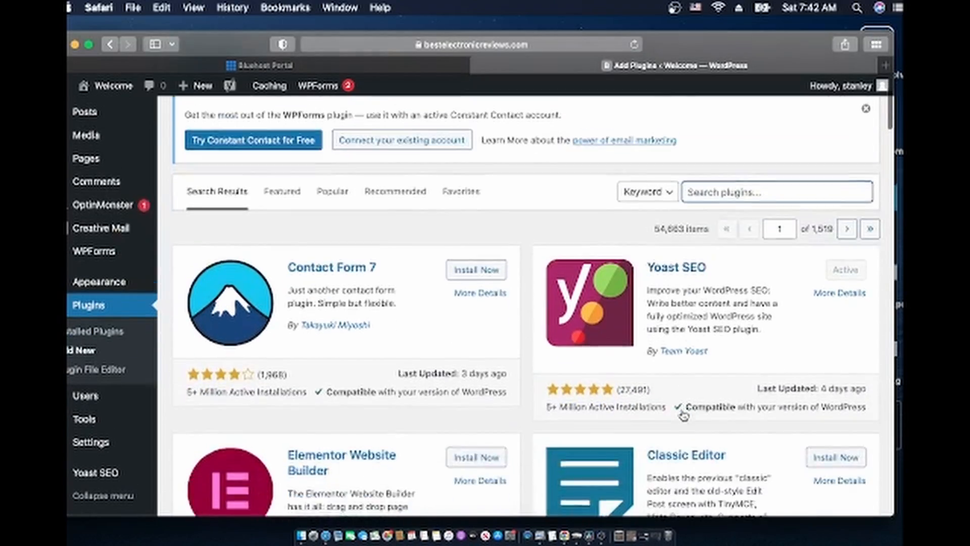
pyautogui.scroll(-10, 684, 415)
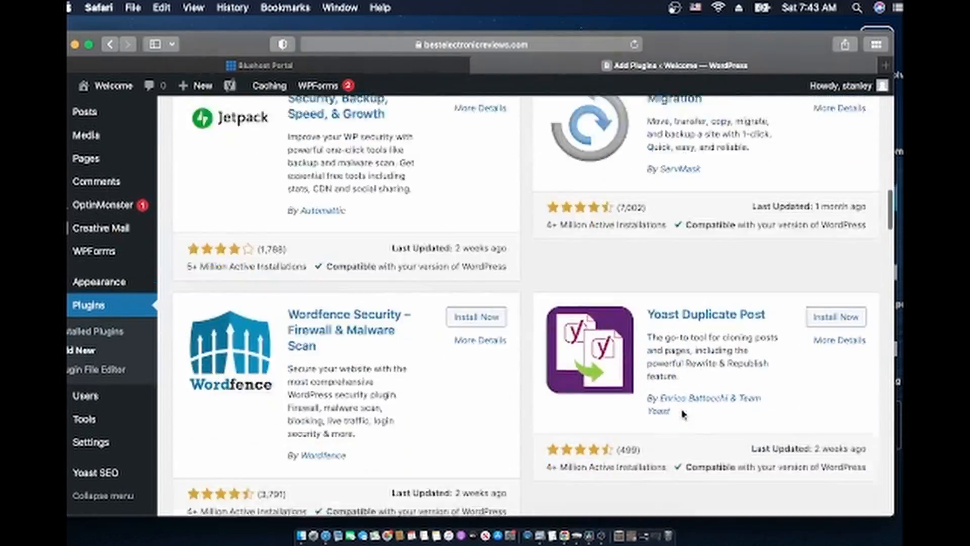
pyautogui.scroll(-5, 684, 414)
pyautogui.scroll(20, 683, 415)
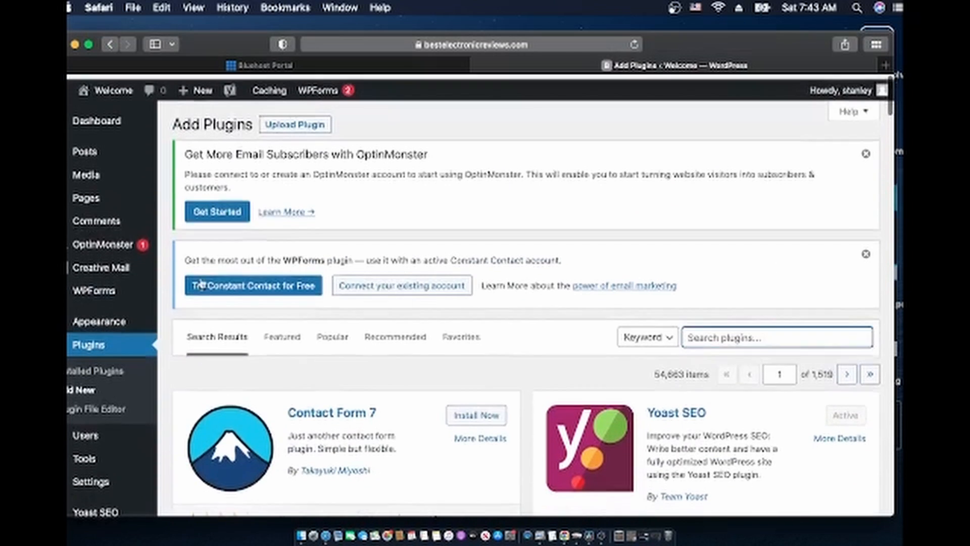
# Return to the installed plugins list and deactivate OptinMonster
pyautogui.click(95, 344)
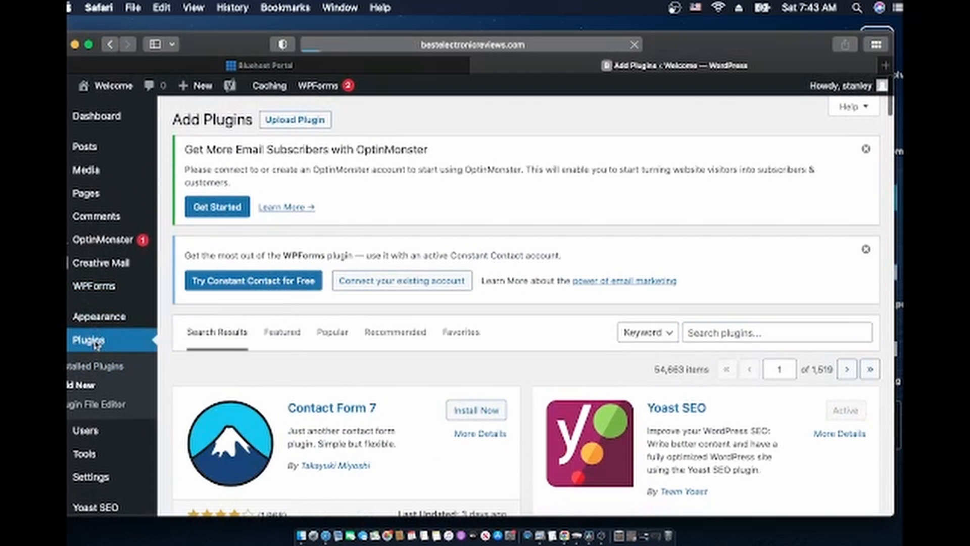
pyautogui.scroll(-10, 329, 410)
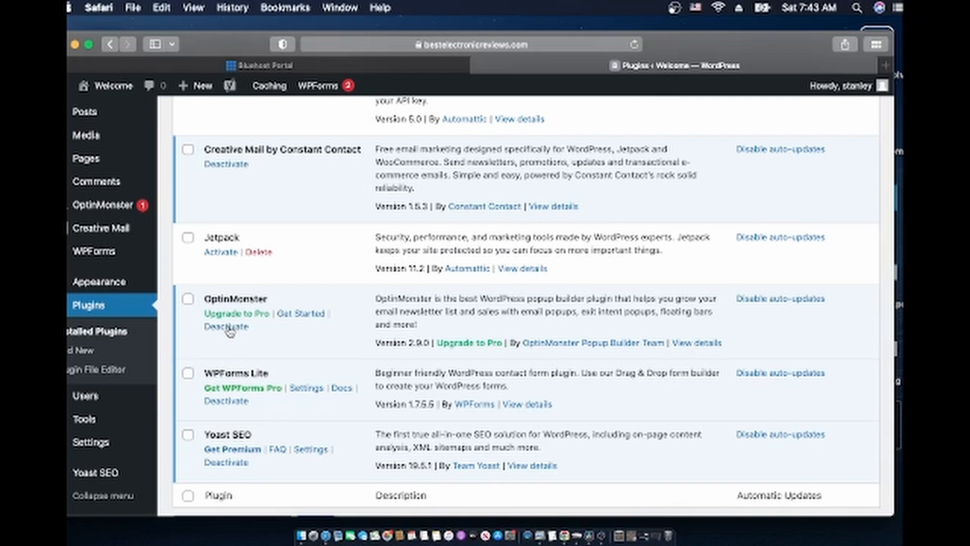
pyautogui.click(228, 327)
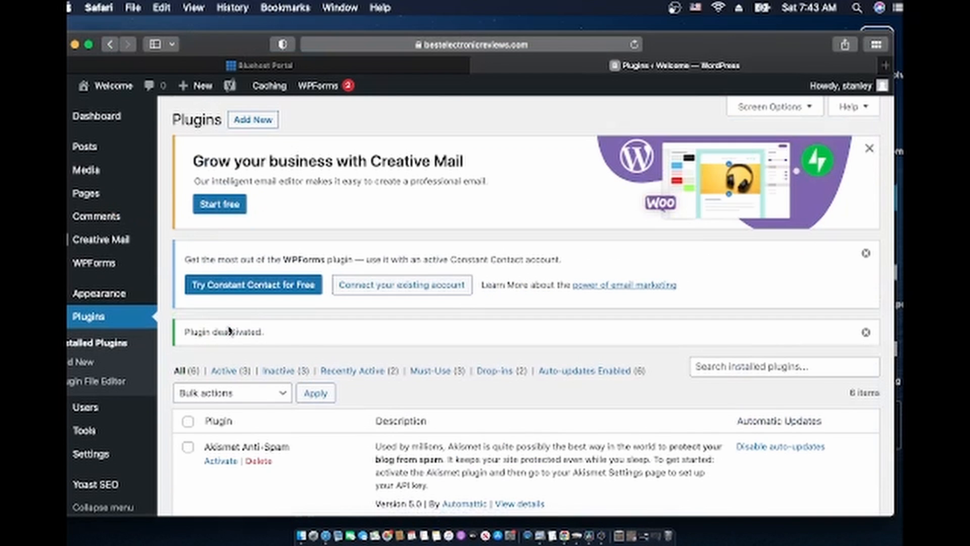
pyautogui.scroll(-10, 229, 331)
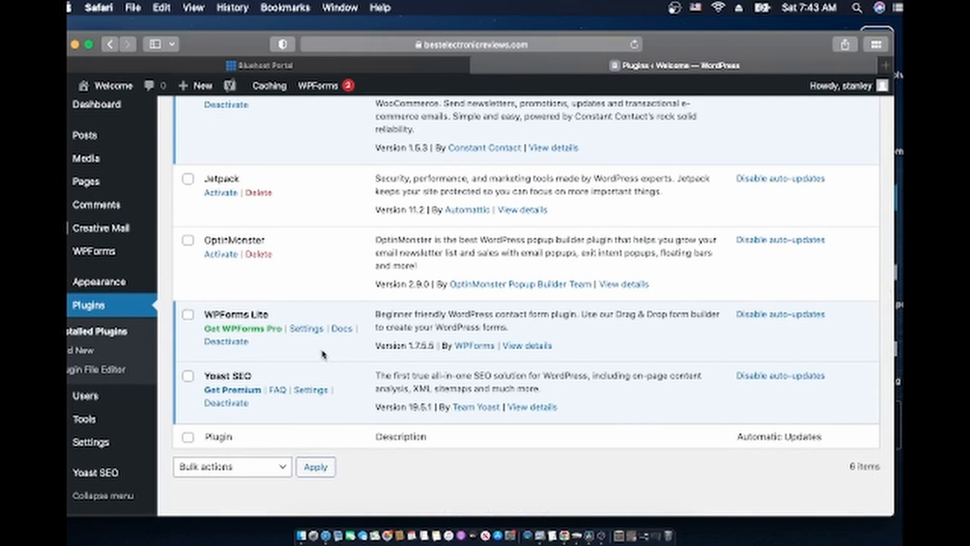
pyautogui.scroll(3, 323, 334)
# Delete OptinMonster and its data, leaving 5 plugins with 3 active
pyautogui.click(256, 325)
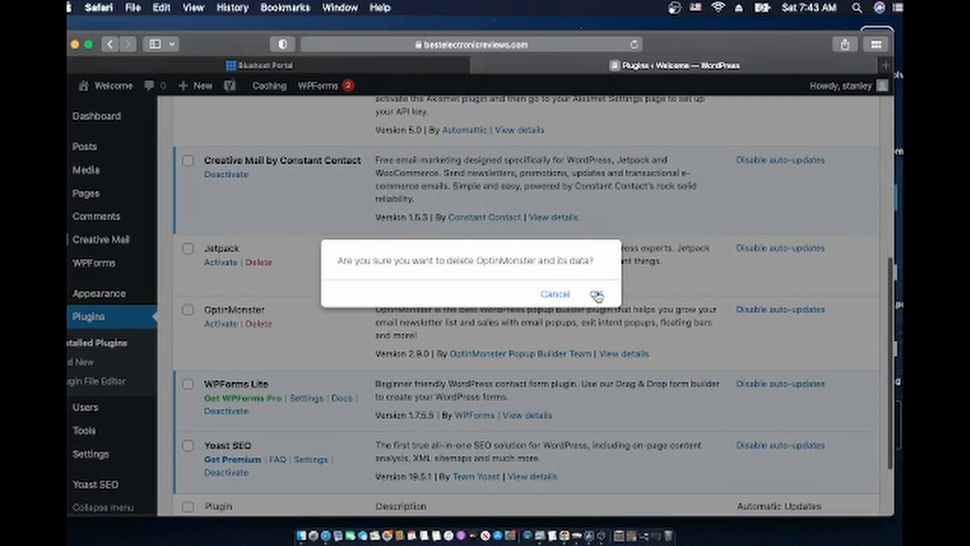
pyautogui.click(597, 295)
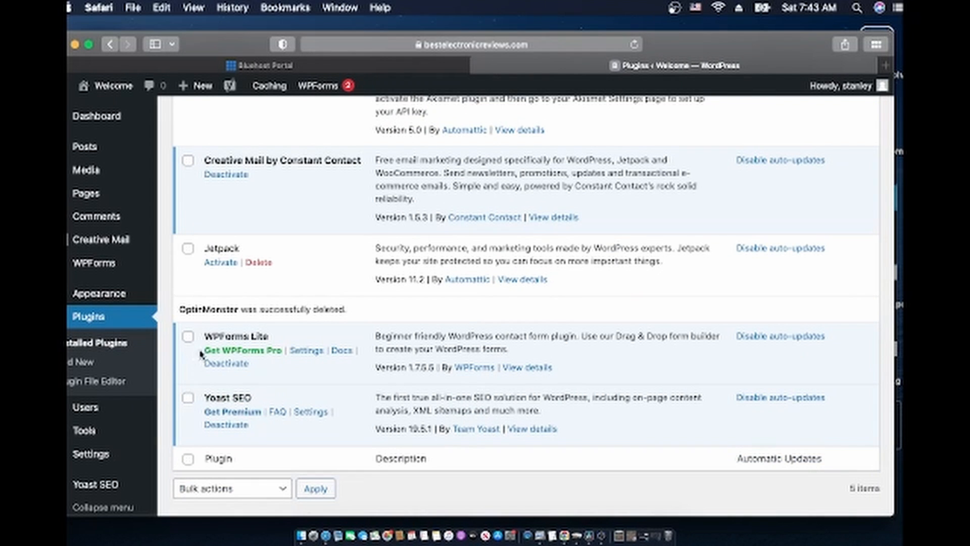
pyautogui.scroll(-2, 297, 351)
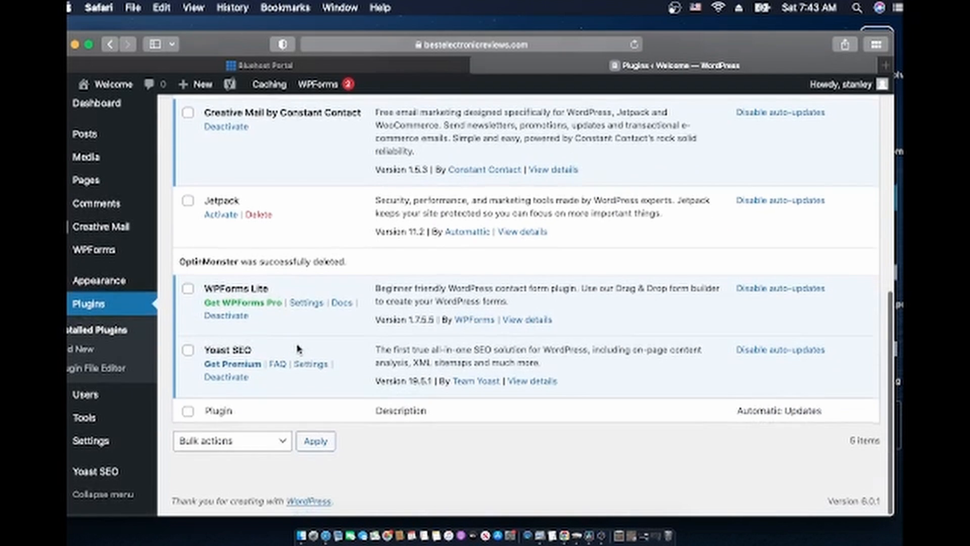
pyautogui.scroll(4, 296, 351)
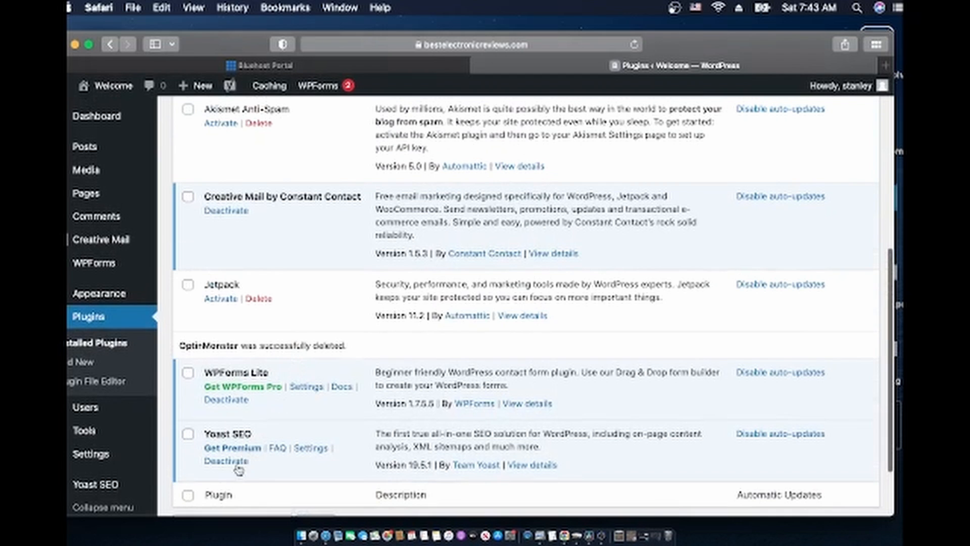
pyautogui.scroll(-3, 263, 435)
pyautogui.scroll(6, 267, 423)
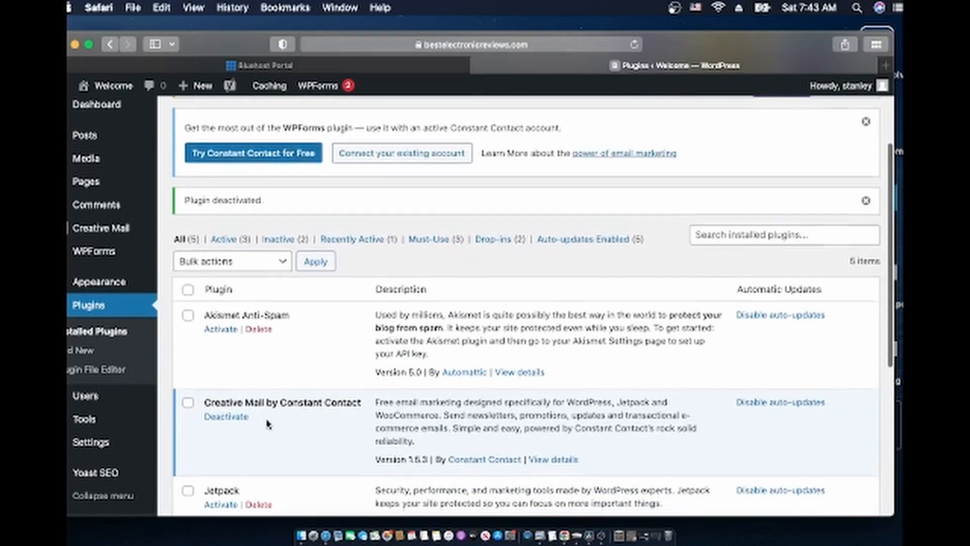
pyautogui.scroll(-4, 266, 423)
pyautogui.scroll(-2, 267, 424)
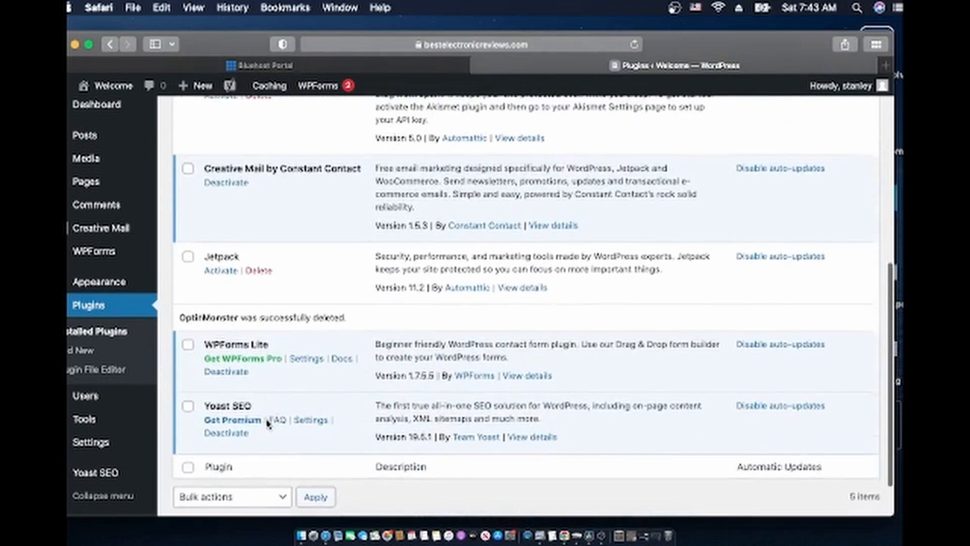
pyautogui.scroll(7, 267, 423)
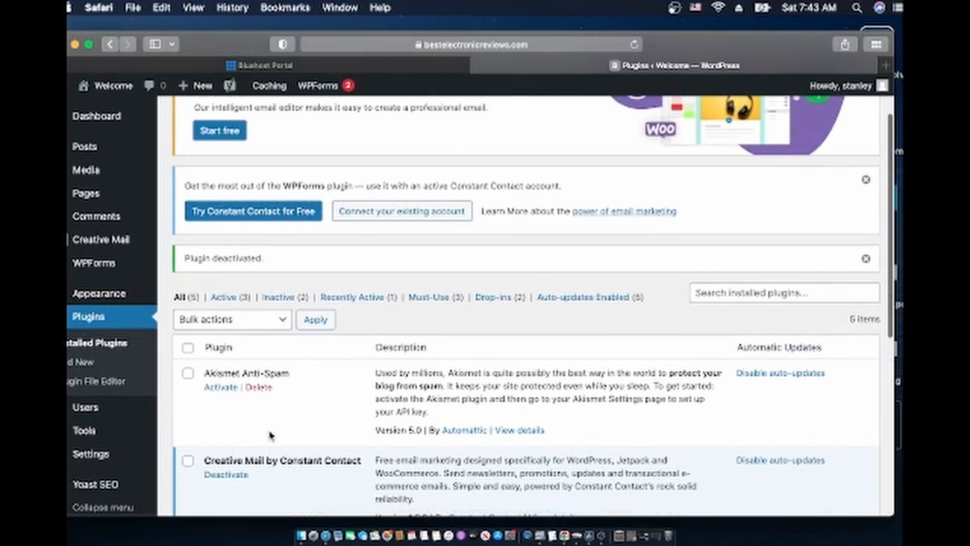
pyautogui.scroll(-7, 271, 430)
pyautogui.moveTo(119, 467)
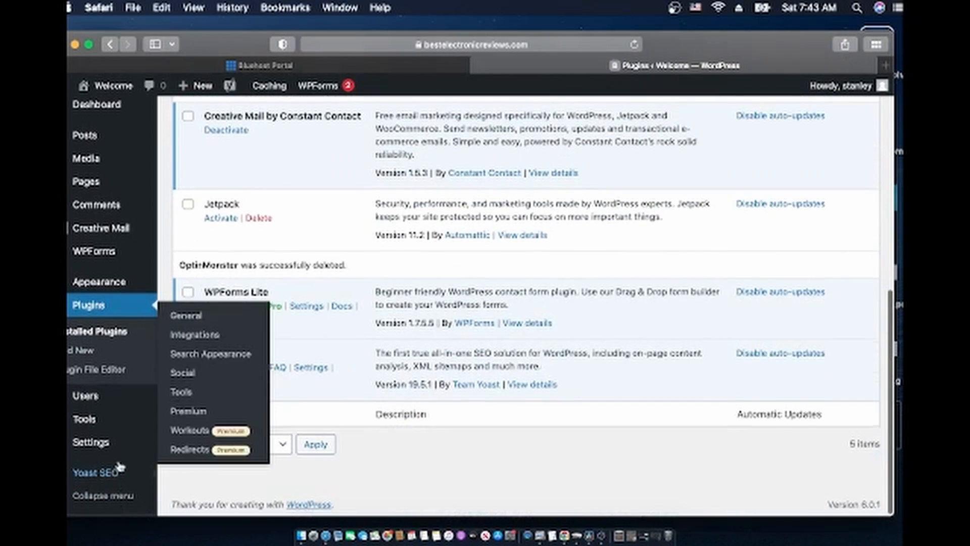
pyautogui.scroll(4, 118, 468)
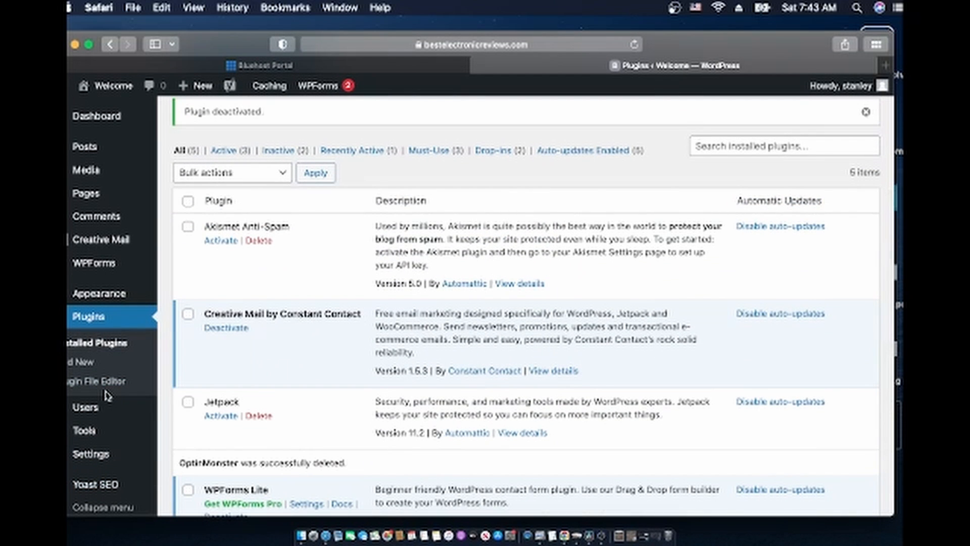
pyautogui.scroll(5, 106, 366)
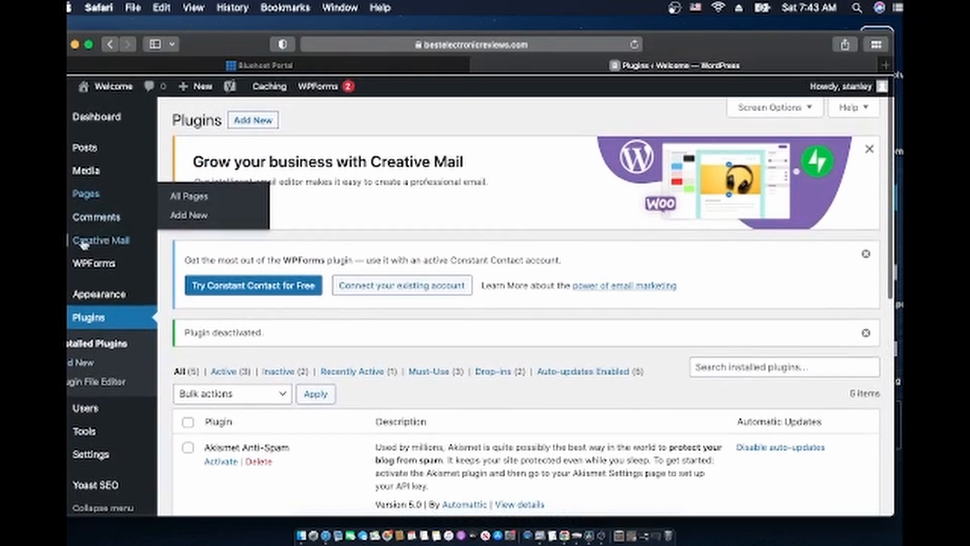
pyautogui.scroll(-5, 96, 331)
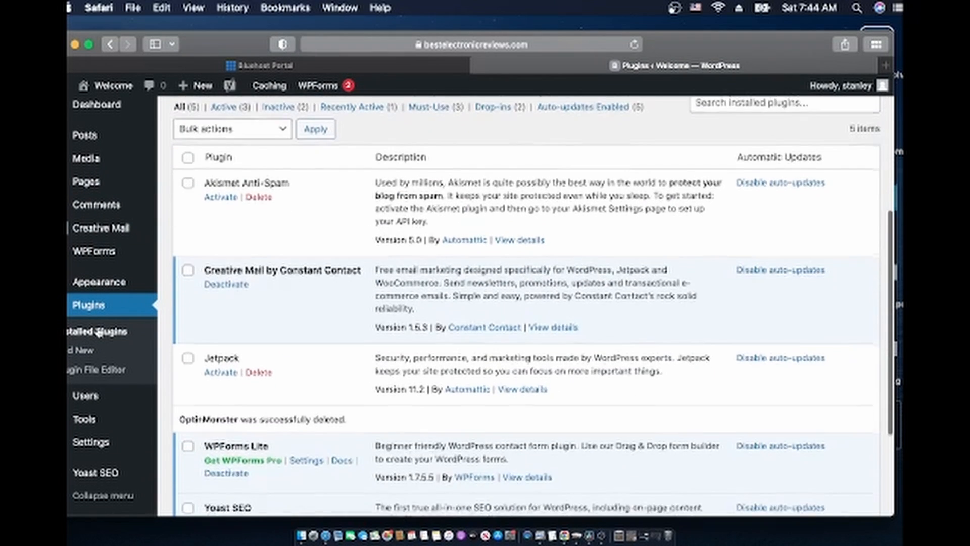
pyautogui.scroll(-1, 99, 332)
pyautogui.scroll(-1, 98, 332)
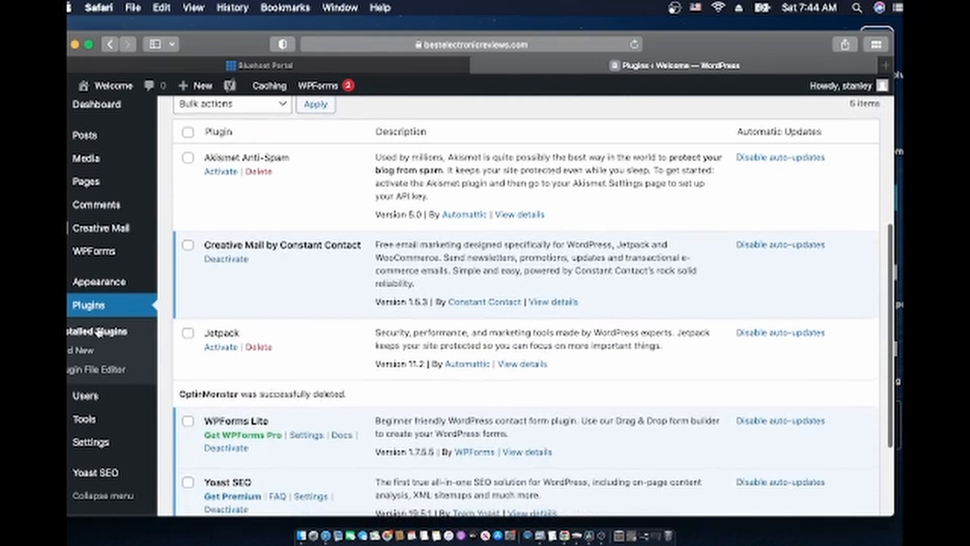
pyautogui.scroll(-1, 99, 333)
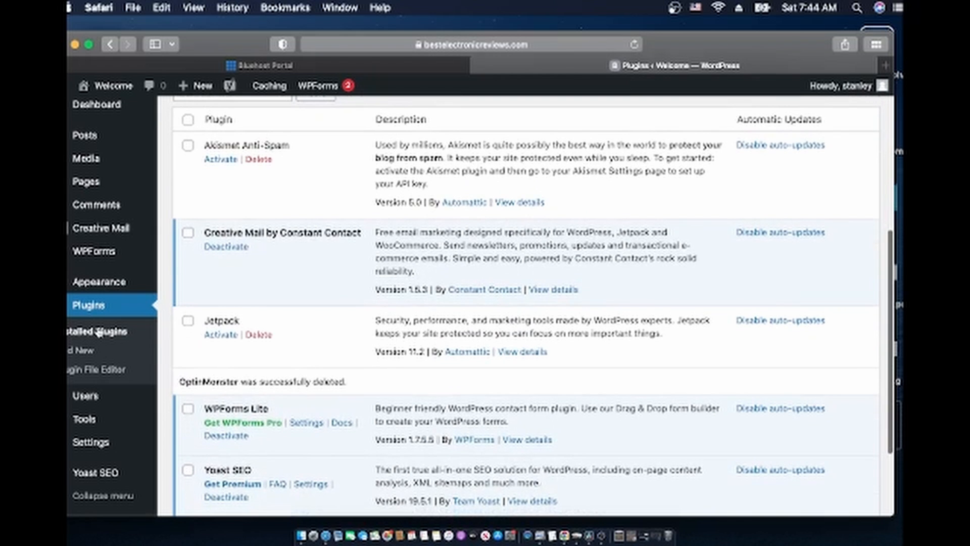
pyautogui.scroll(-3, 212, 362)
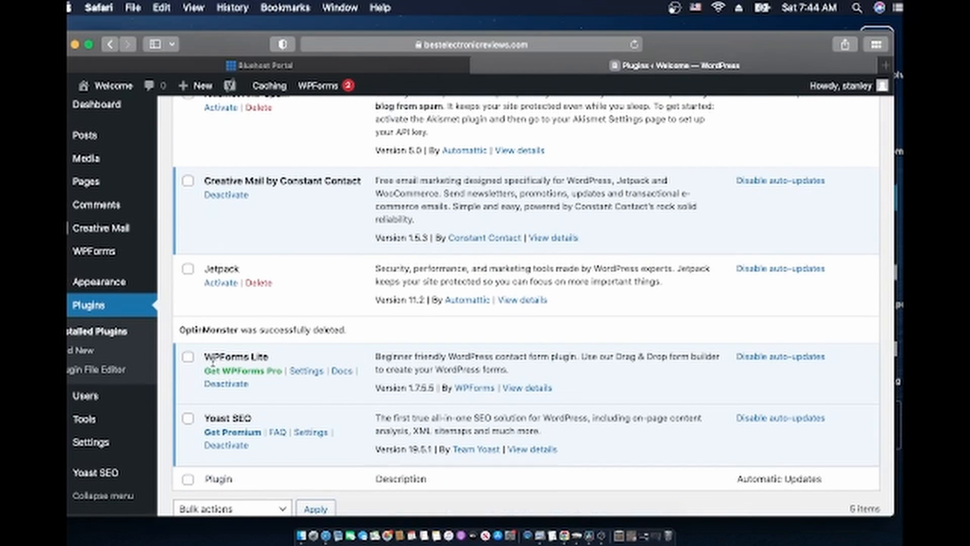
# Delete Jetpack and deactivate Creative Mail, giving 'Other' as the survey reason
pyautogui.click(257, 282)
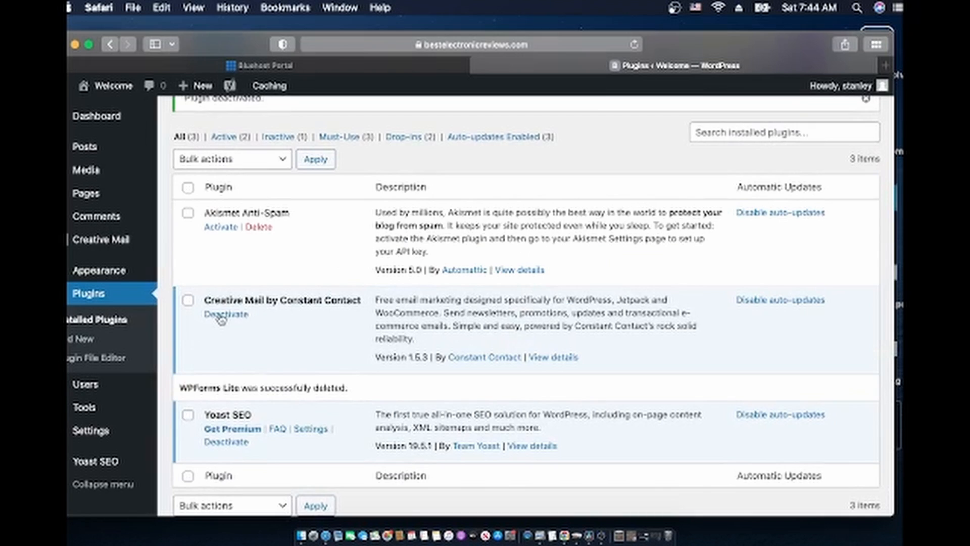
pyautogui.click(221, 314)
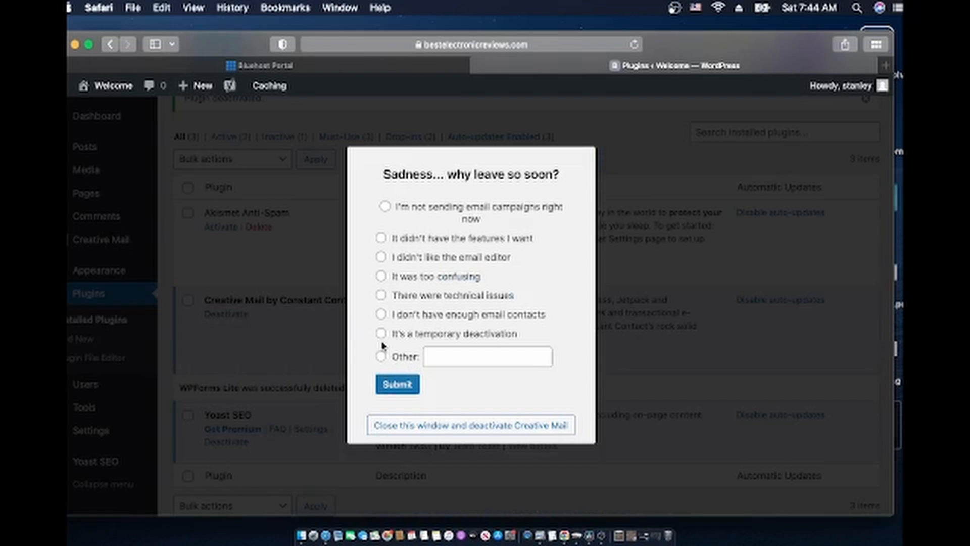
pyautogui.click(382, 357)
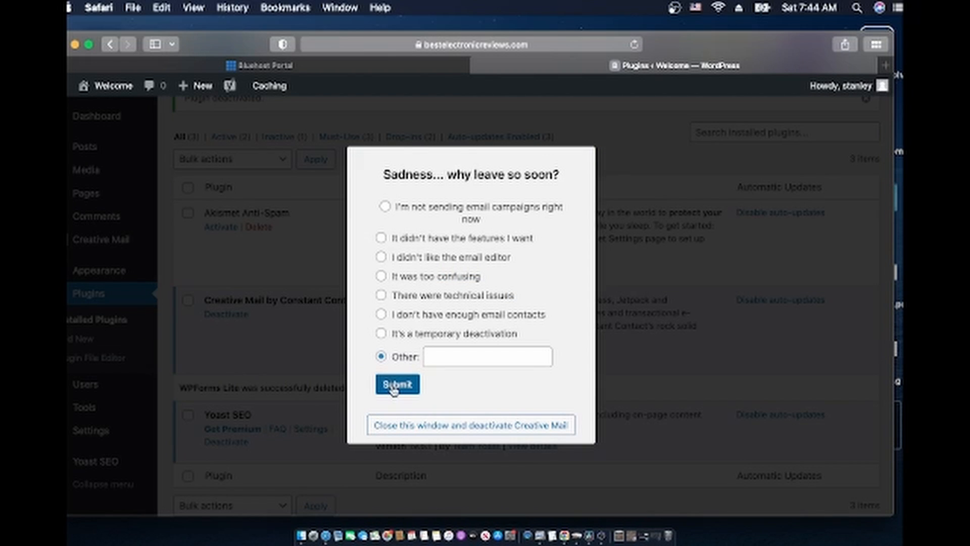
pyautogui.click(393, 387)
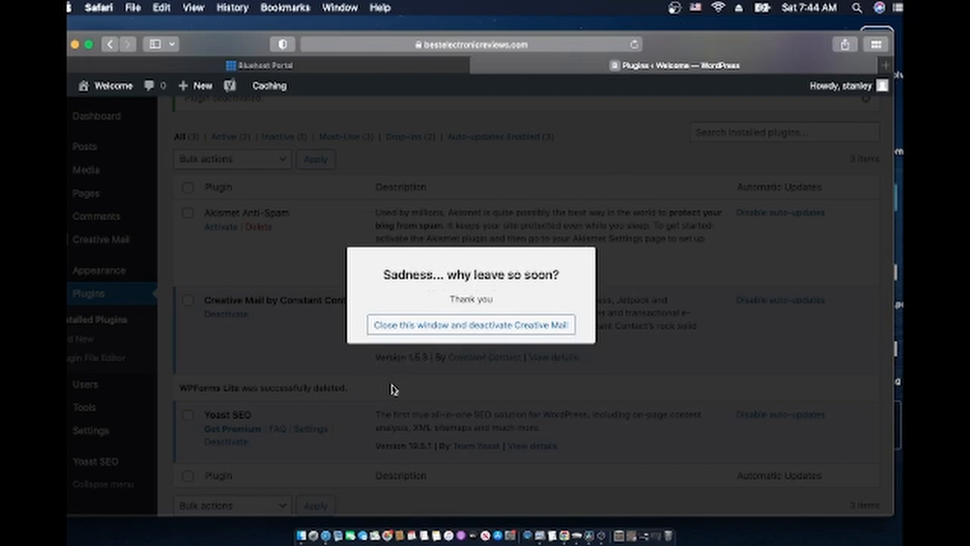
pyautogui.click(429, 330)
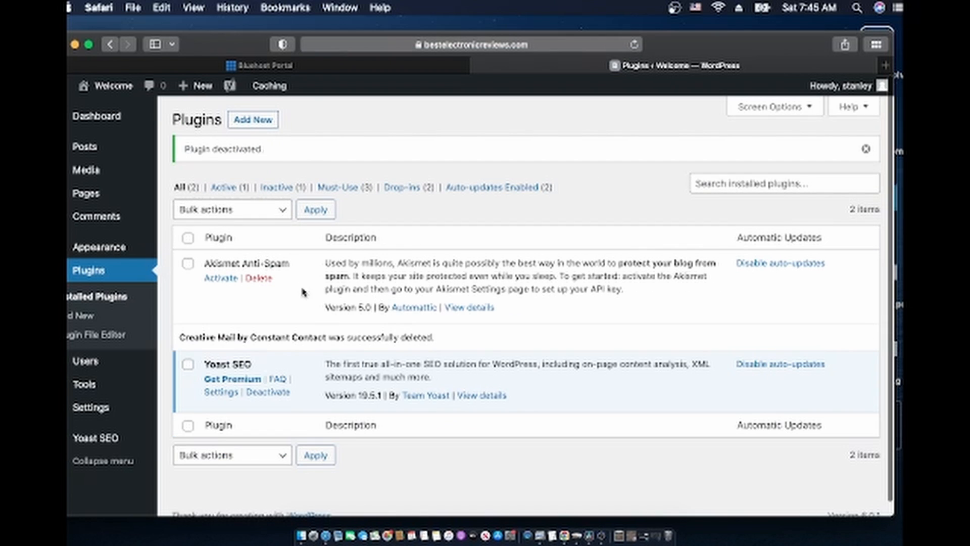
pyautogui.scroll(-1, 297, 334)
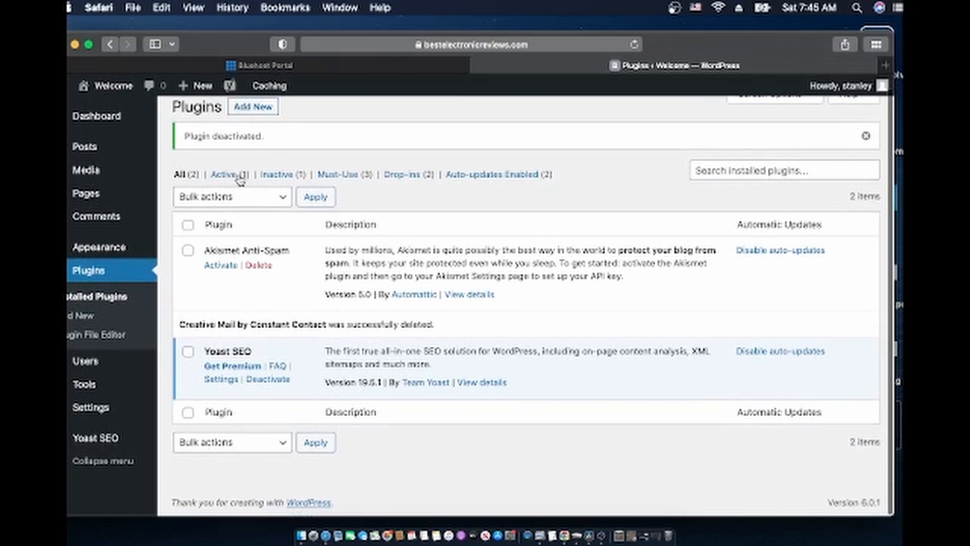
# Install and activate the Classic Editor plugin from the Add Plugins page
pyautogui.click(249, 109)
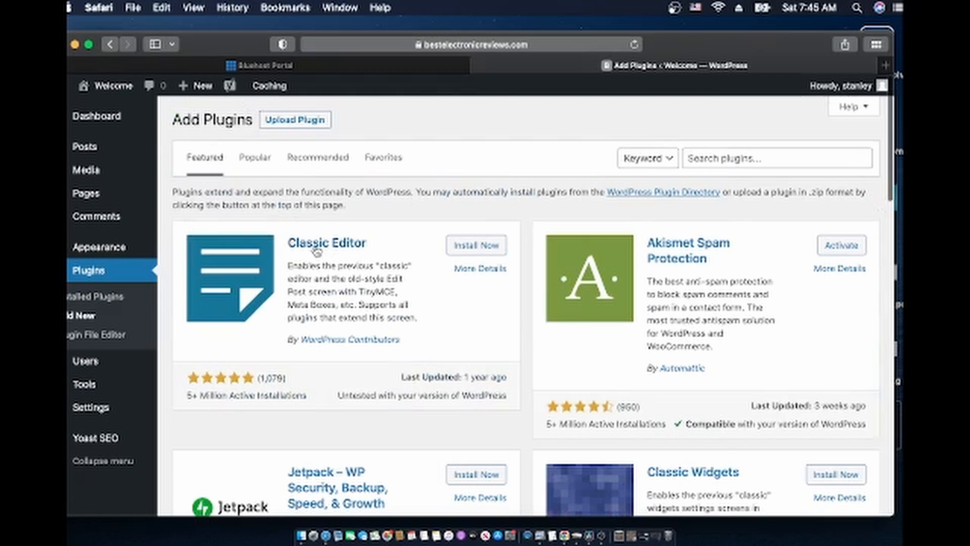
pyautogui.click(487, 247)
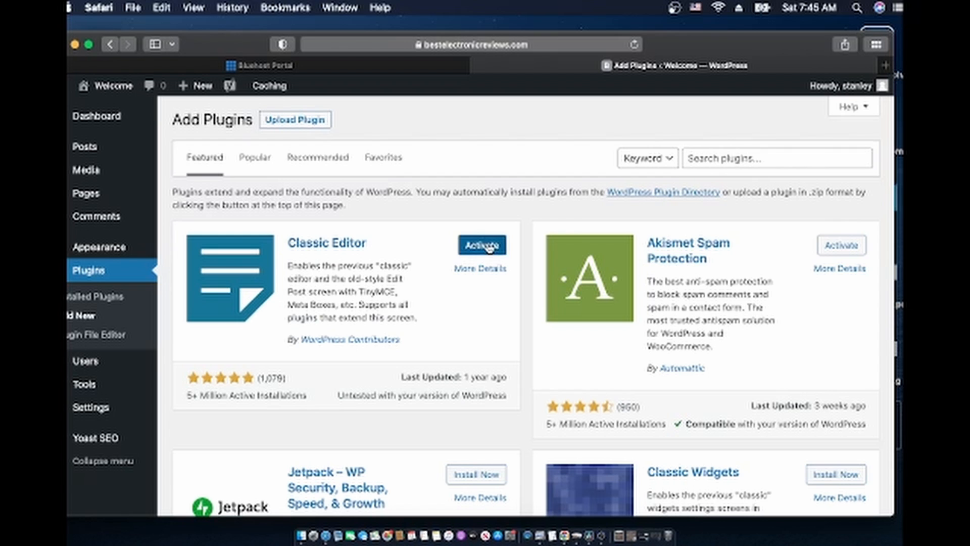
pyautogui.click(488, 247)
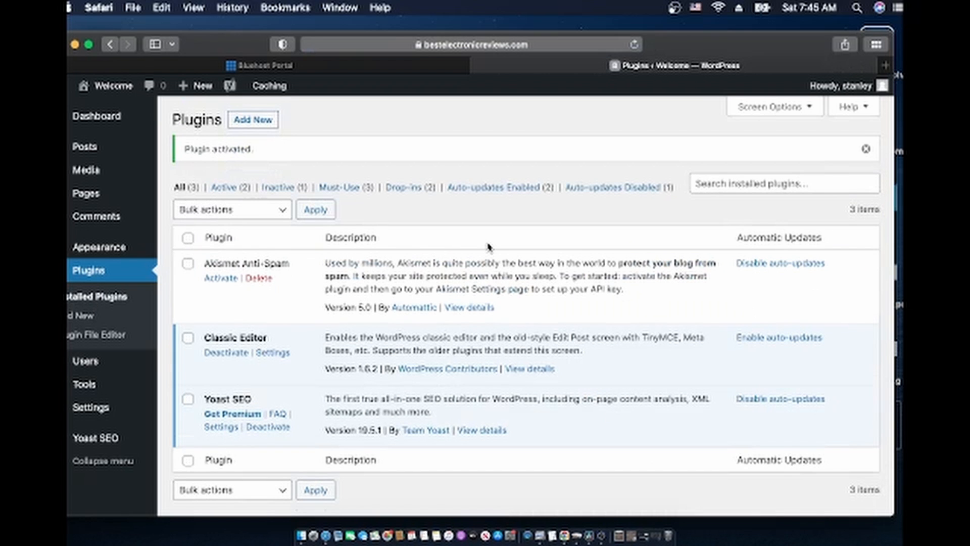
pyautogui.scroll(-2, 475, 317)
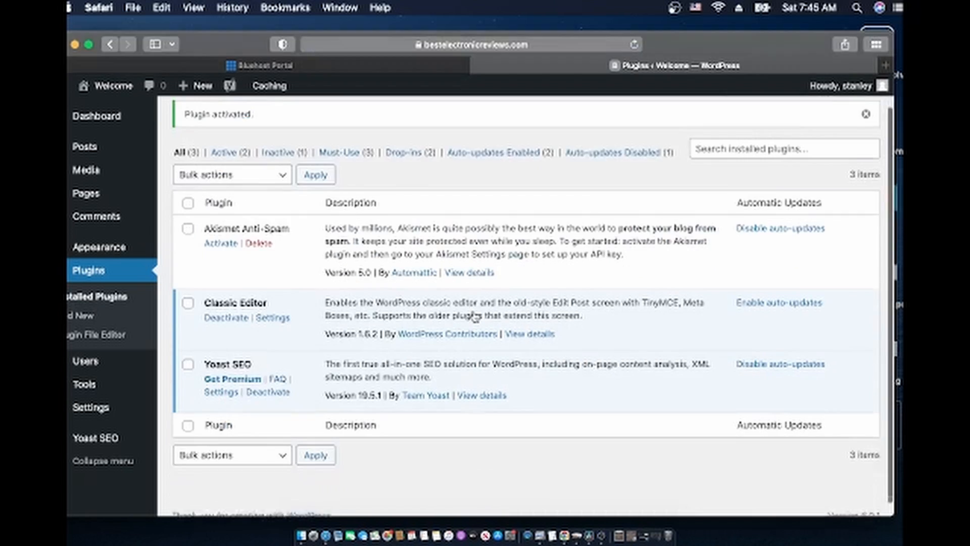
pyautogui.scroll(-1, 475, 317)
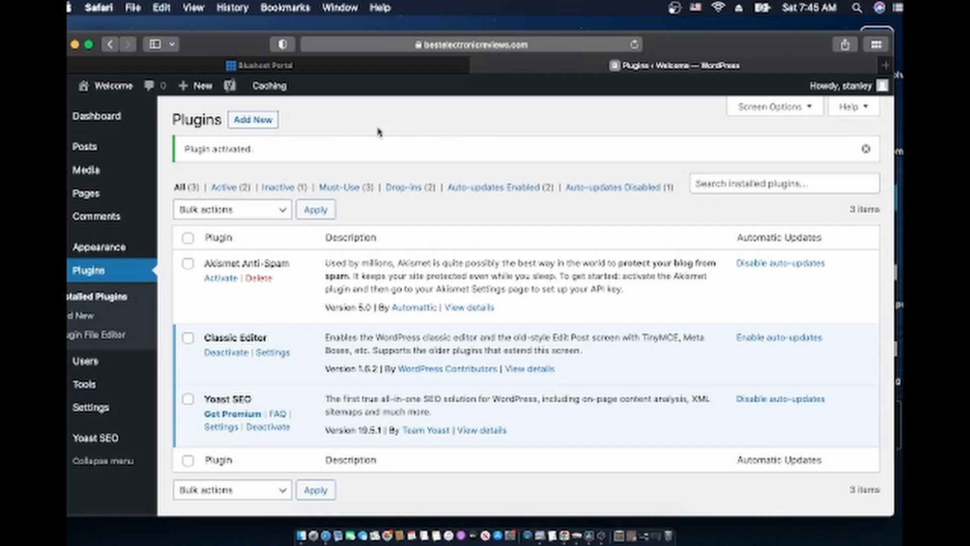
pyautogui.scroll(-2, 130, 283)
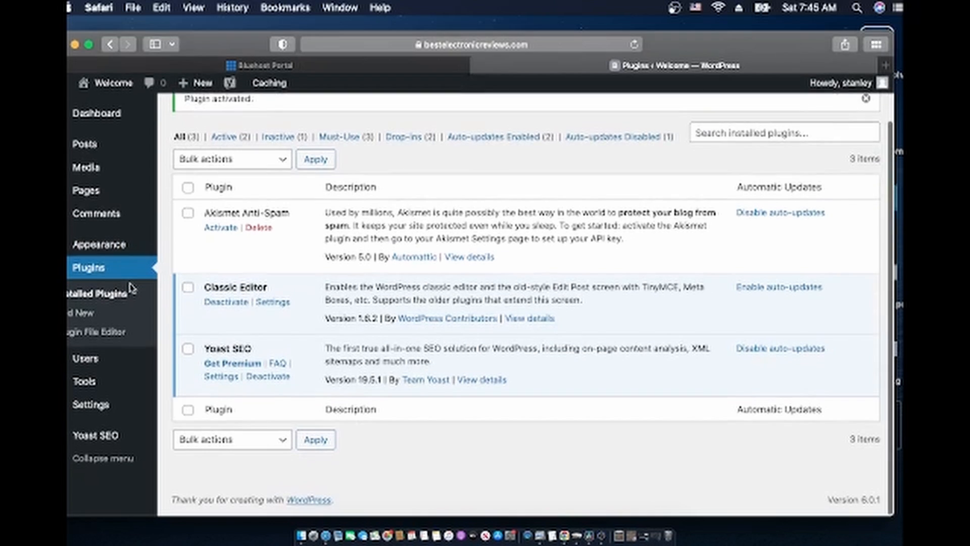
pyautogui.scroll(2, 130, 282)
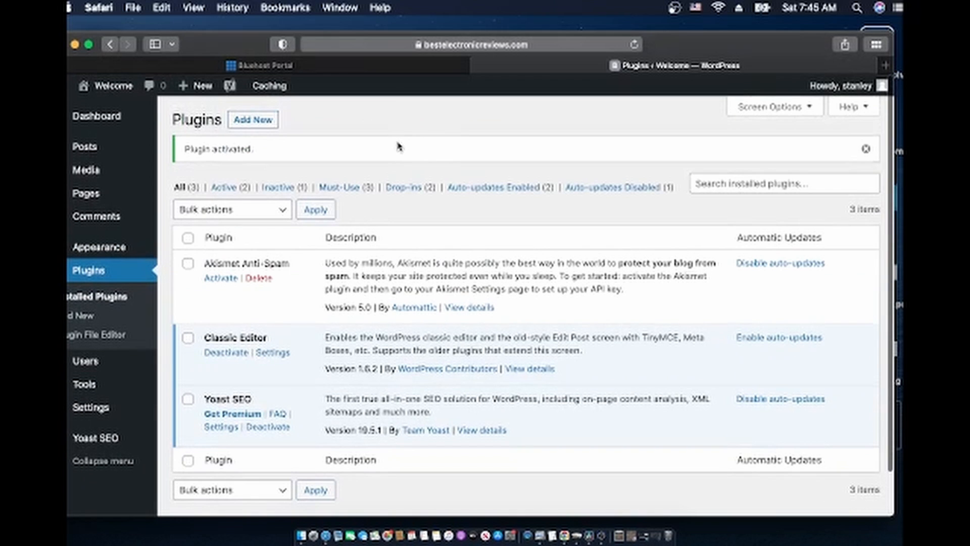
pyautogui.scroll(-2, 419, 316)
pyautogui.scroll(2, 424, 313)
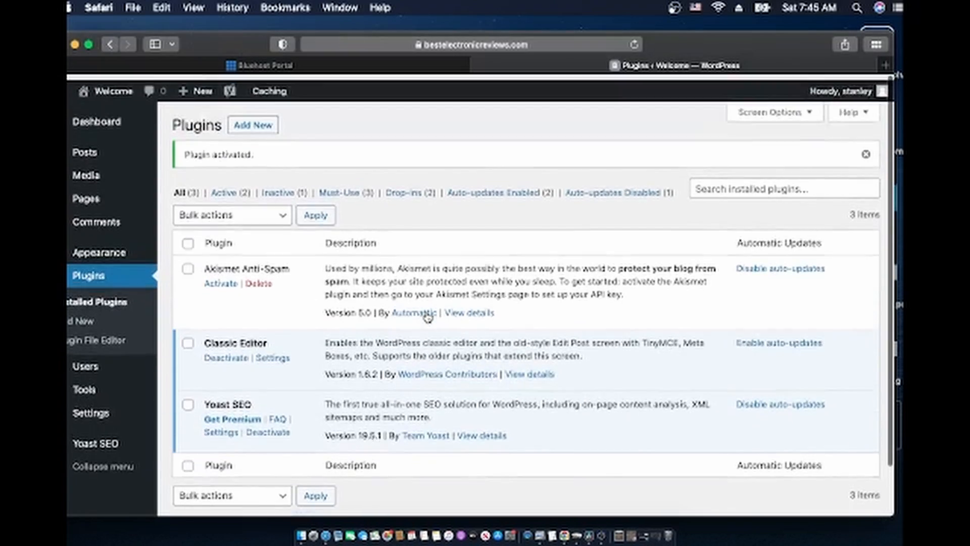
pyautogui.moveTo(112, 365)
pyautogui.scroll(-2, 111, 365)
pyautogui.scroll(2, 111, 365)
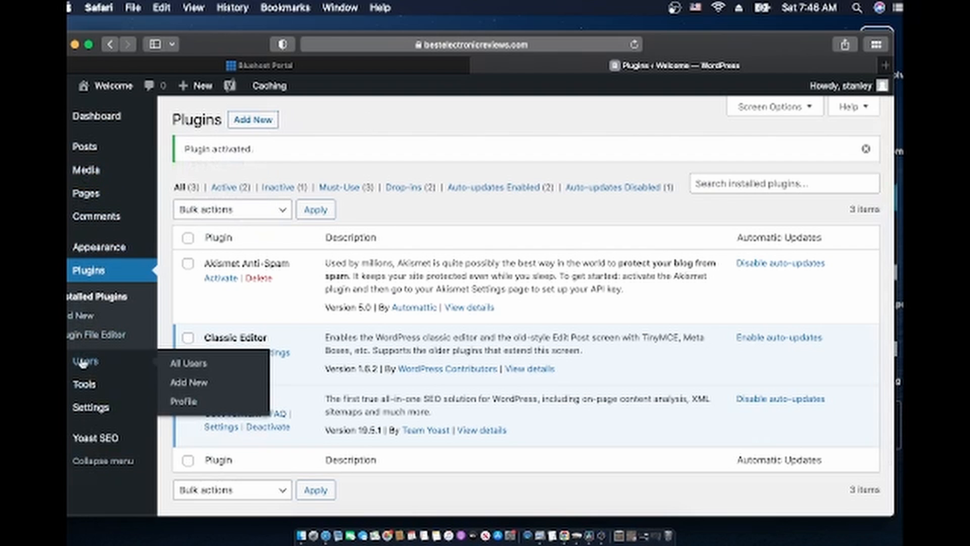
# Open Settings > General in WordPress, then launch Google Chrome from the Dock
pyautogui.moveTo(87, 416)
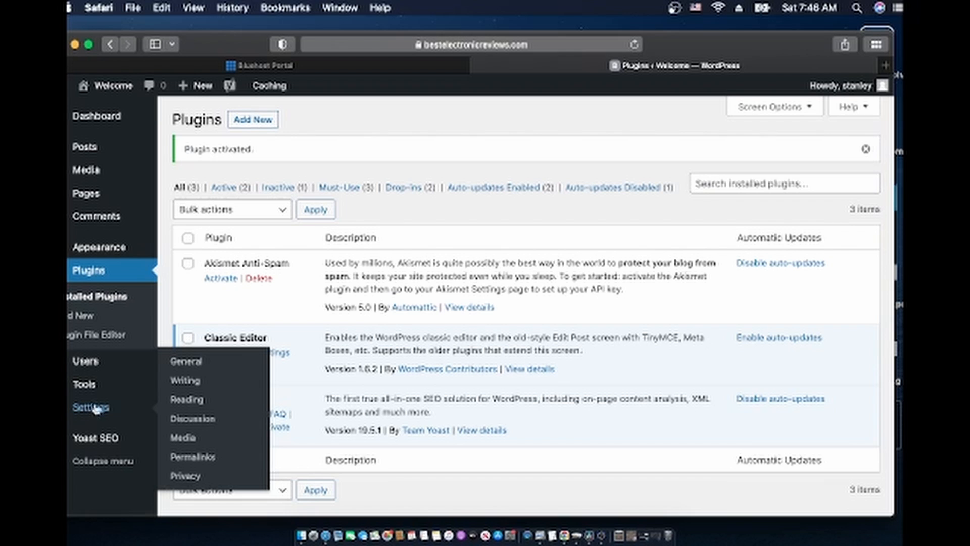
pyautogui.click(193, 364)
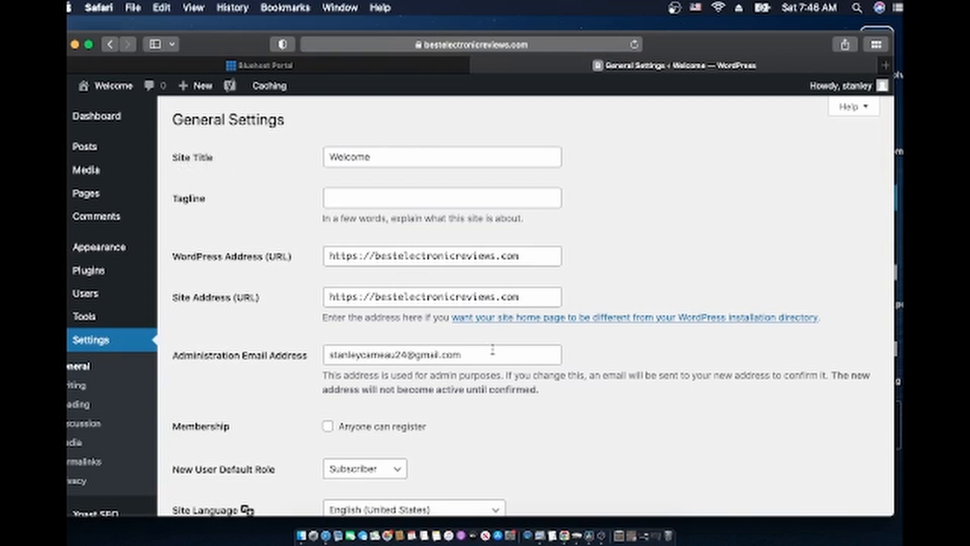
pyautogui.click(565, 536)
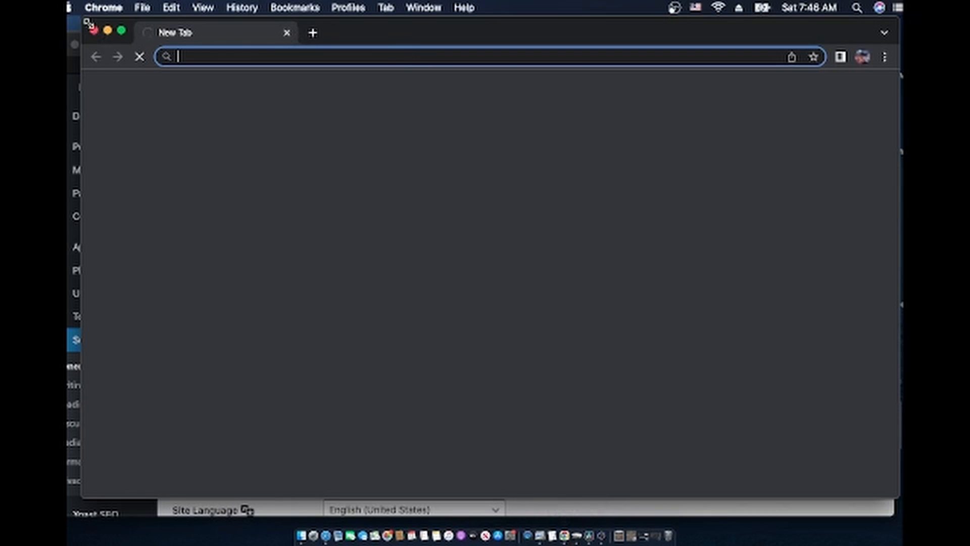
# Load bestelectronicreviews.com in a private Chrome window, then return to WordPress General Settings
pyautogui.click(94, 30)
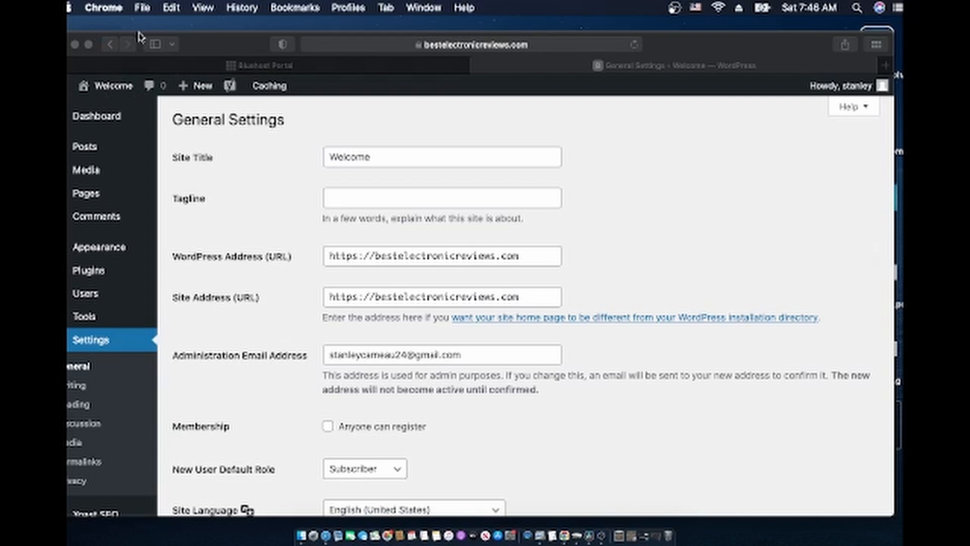
pyautogui.press('super+shift+n')
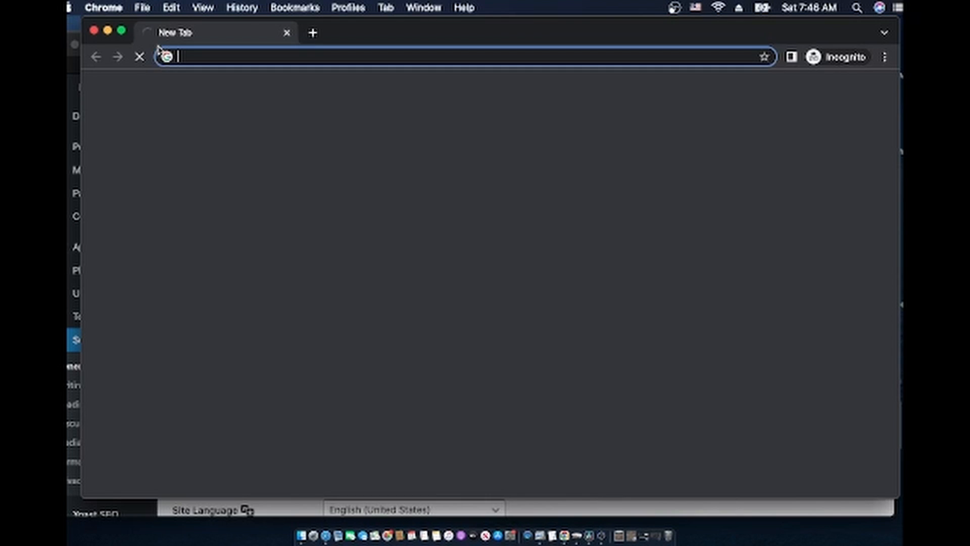
pyautogui.write('bet')
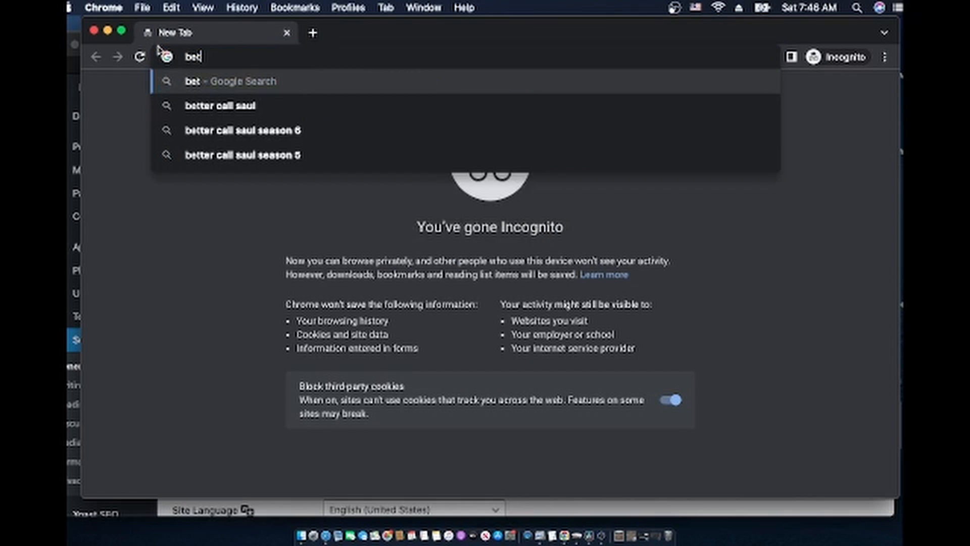
pyautogui.press('BackSpace')
pyautogui.write('stelectronicreviews.com')
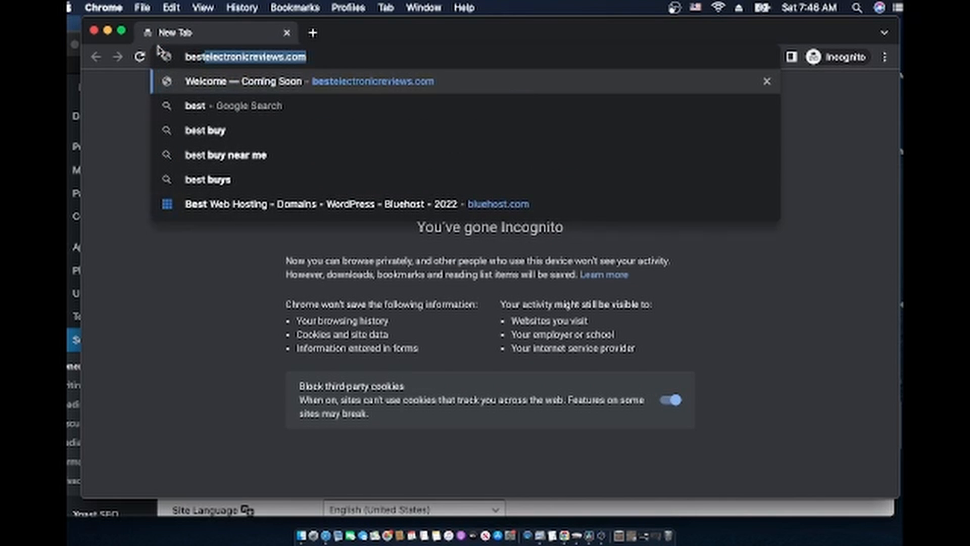
pyautogui.press('Return')
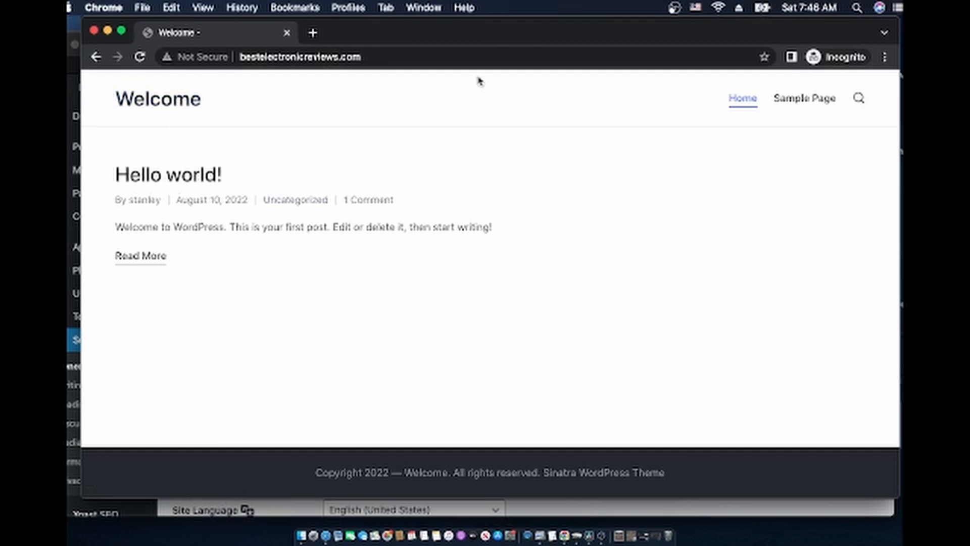
pyautogui.moveTo(529, 35); pyautogui.dragTo(690, 33)
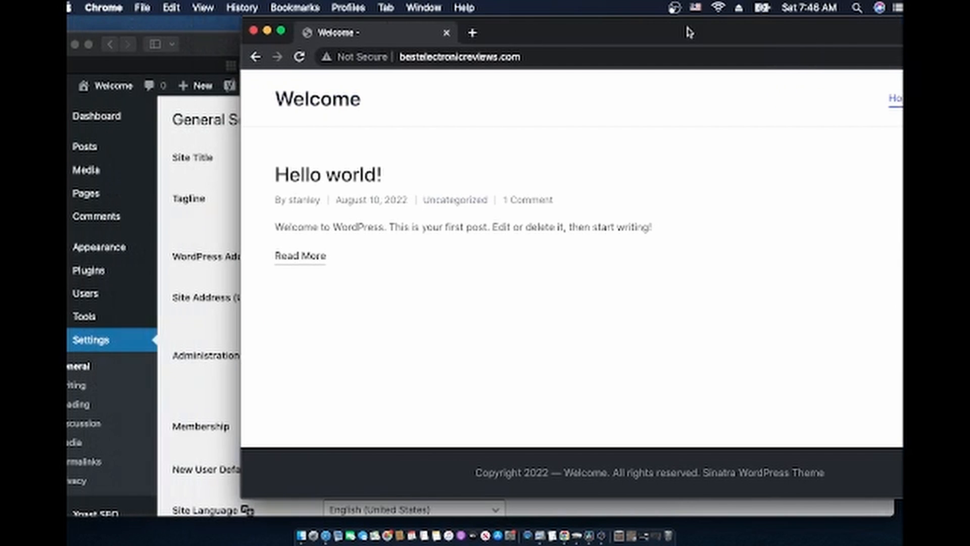
pyautogui.click(157, 151)
# Change the site title to 'Best Electronic' and the tagline to 'Best electronic choices at hand'
pyautogui.doubleClick(413, 151)
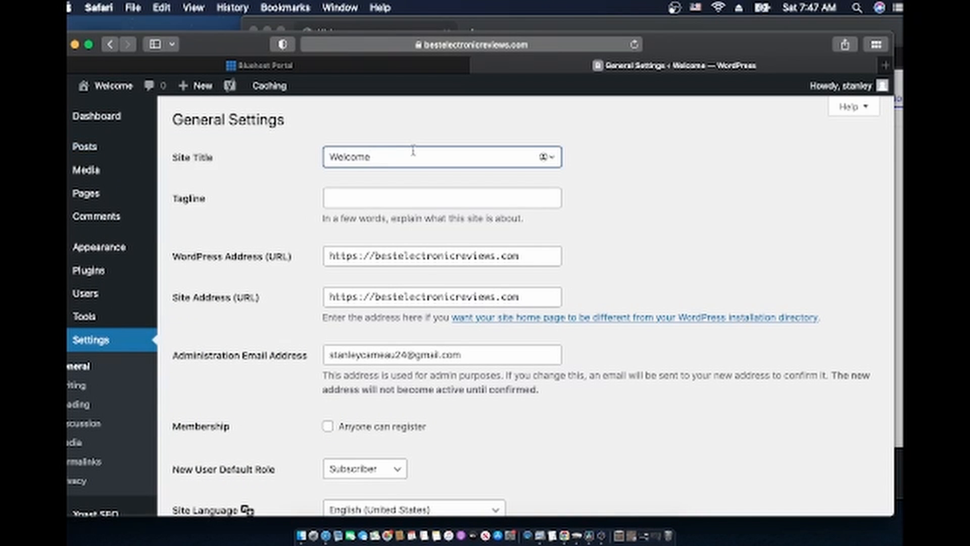
pyautogui.write('Bes')
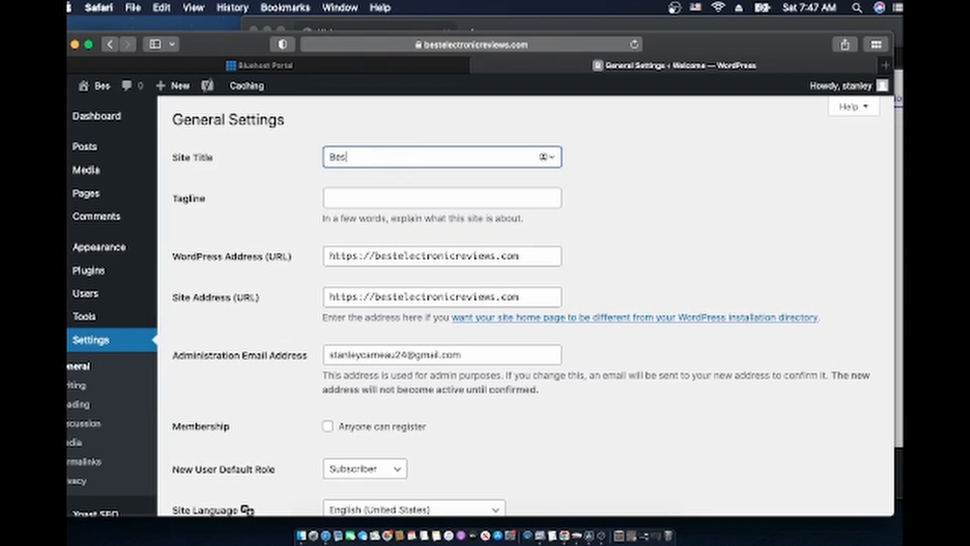
pyautogui.write('t Electro')
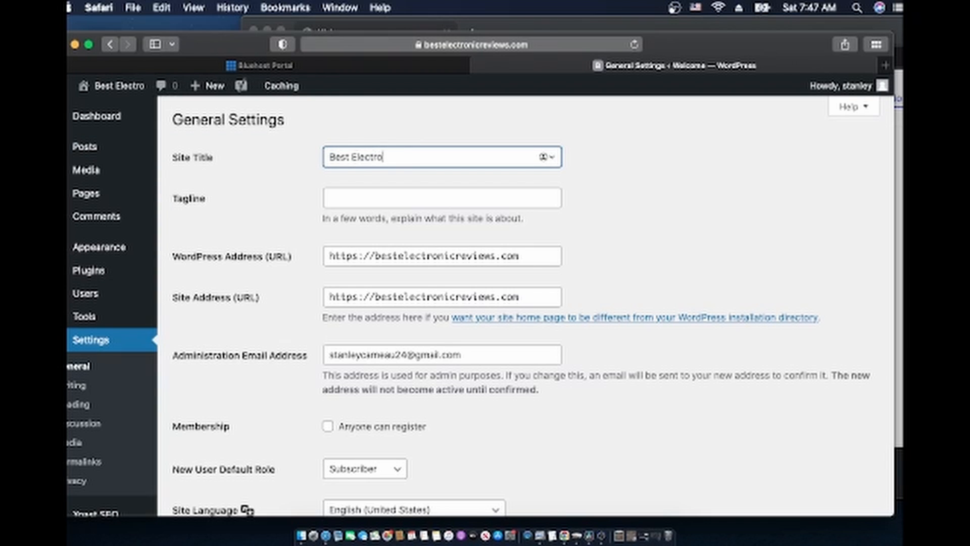
pyautogui.write('nic')
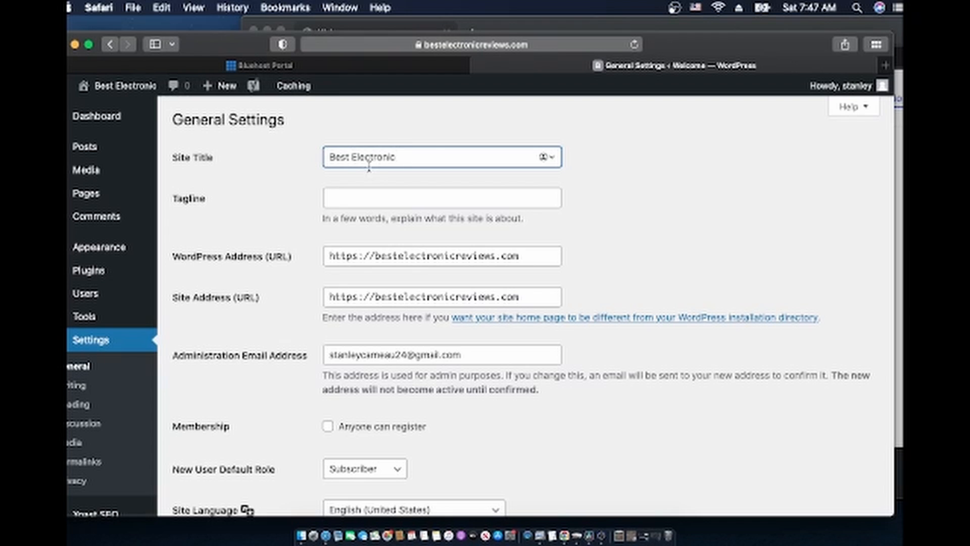
pyautogui.click(379, 200)
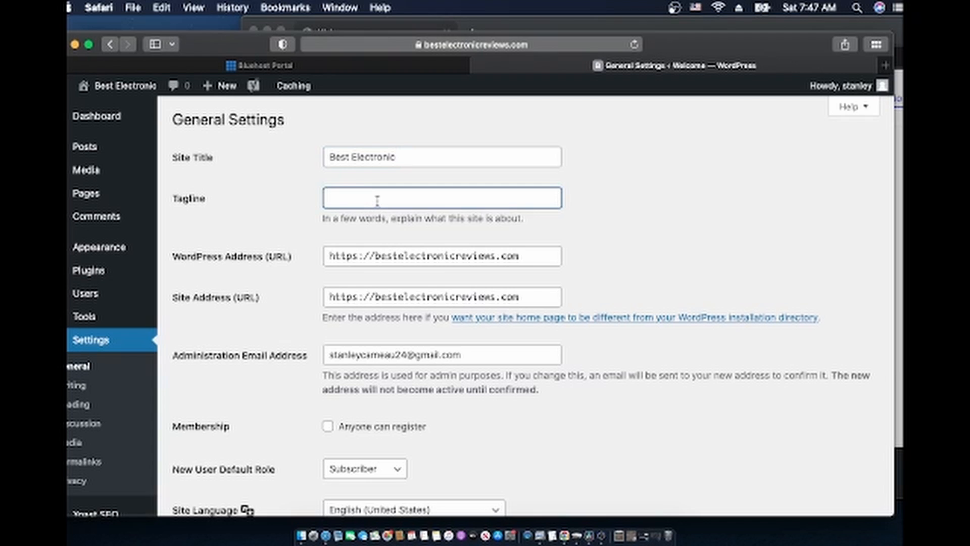
pyautogui.write('Best electronic choices at hand')
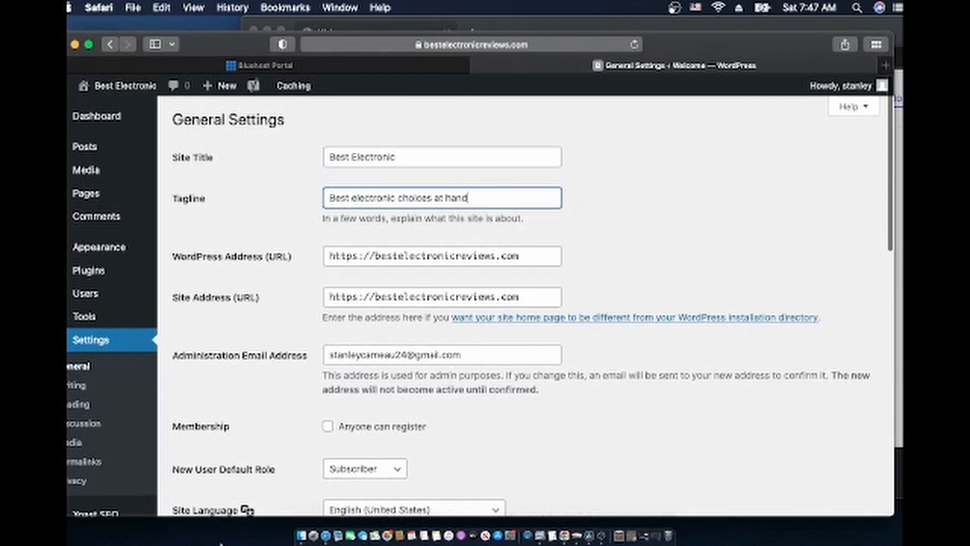
# Save the general settings and bring the live site in Chrome to the front
pyautogui.scroll(-6, 271, 386)
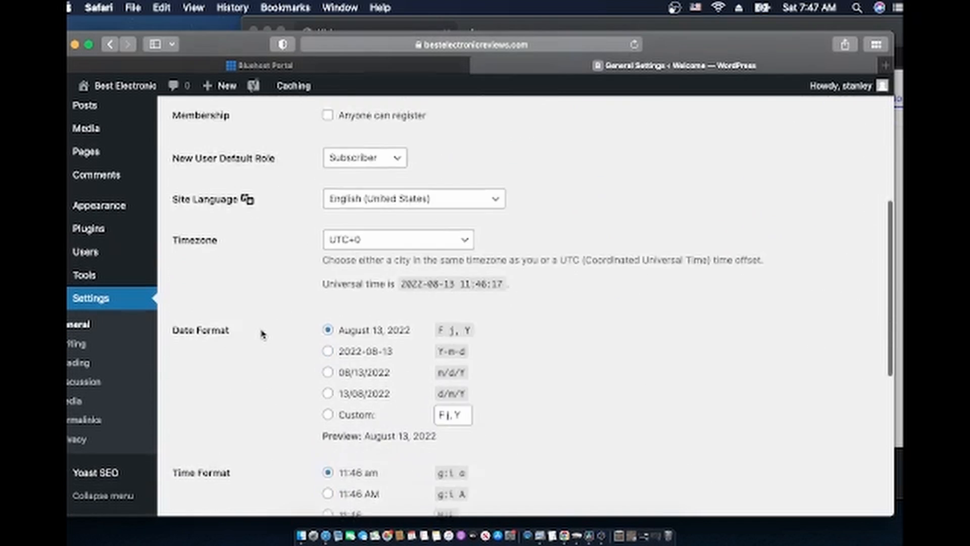
pyautogui.scroll(-6, 262, 334)
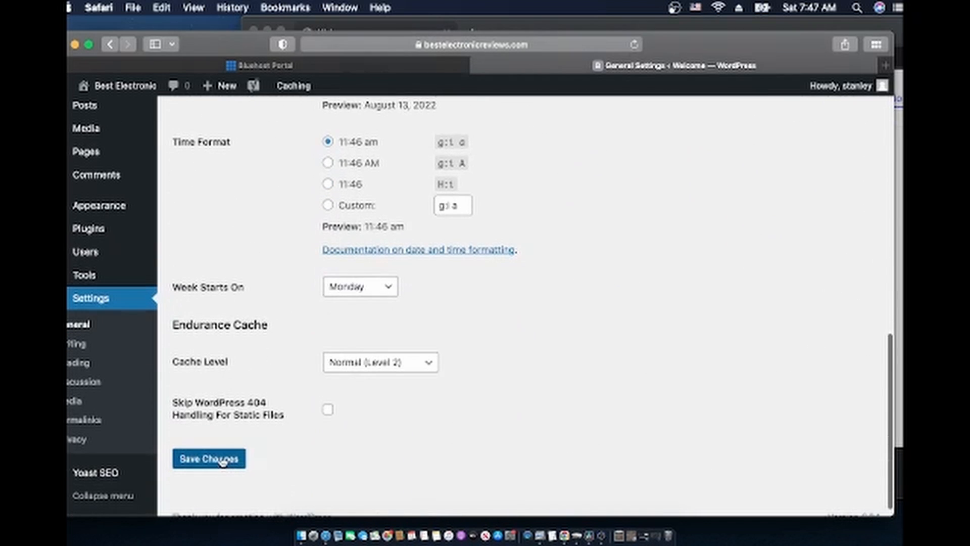
pyautogui.click(222, 460)
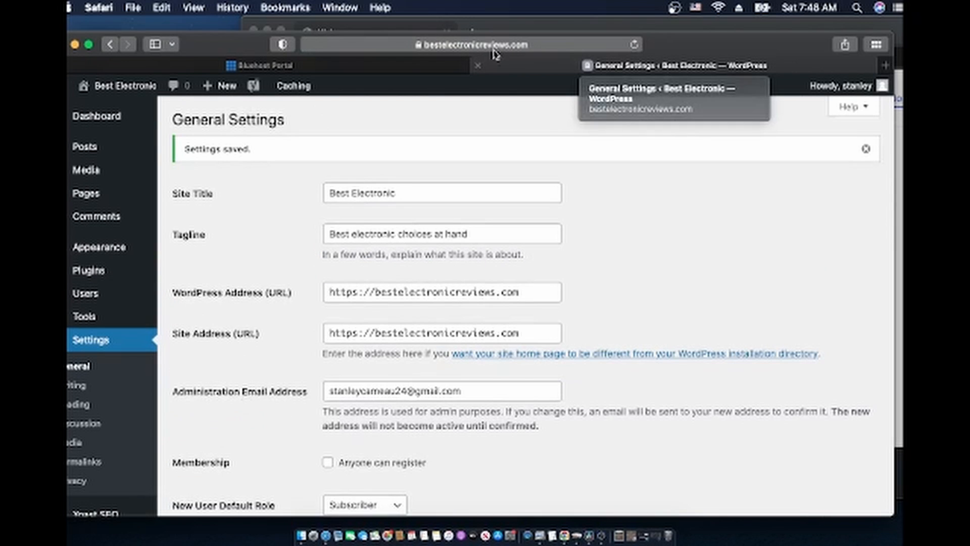
pyautogui.moveTo(383, 66)
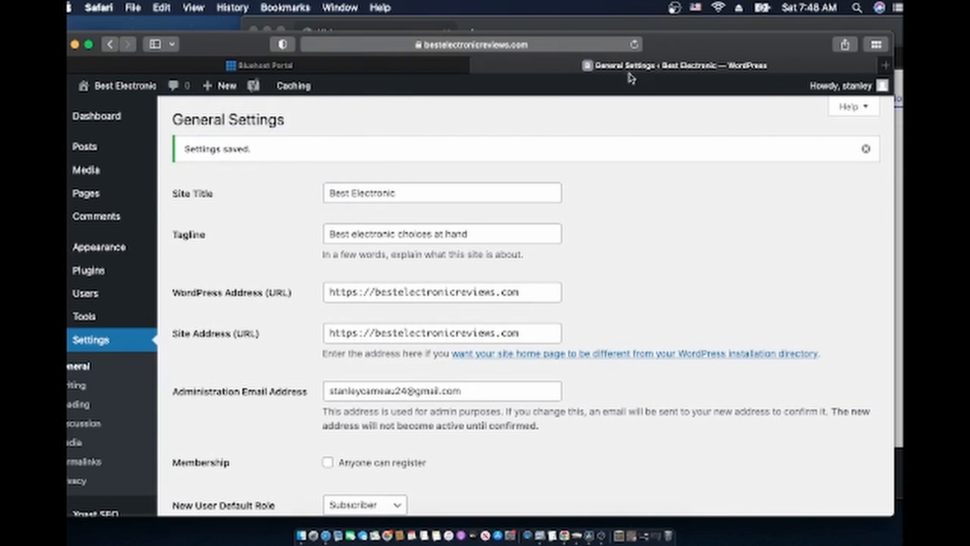
pyautogui.click(748, 27)
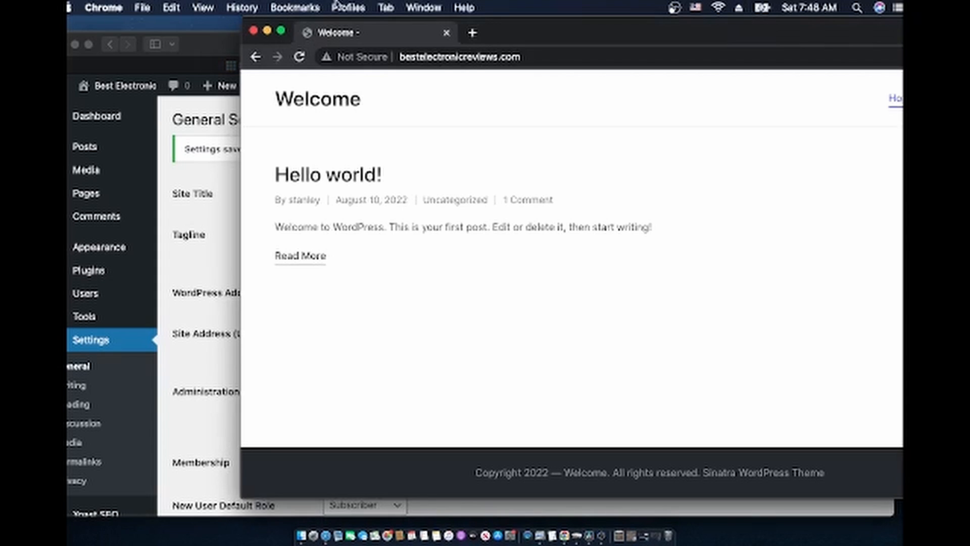
# Reload the live site to show the Best Electronic title, minimise Chrome, and go to Settings > Writing
pyautogui.click(300, 57)
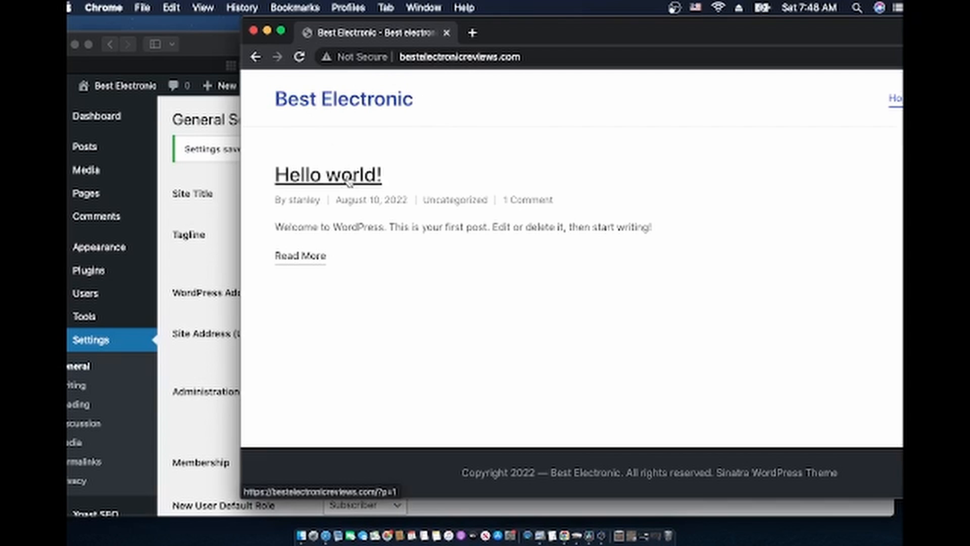
pyautogui.click(267, 32)
pyautogui.scroll(-3, 119, 330)
pyautogui.click(75, 345)
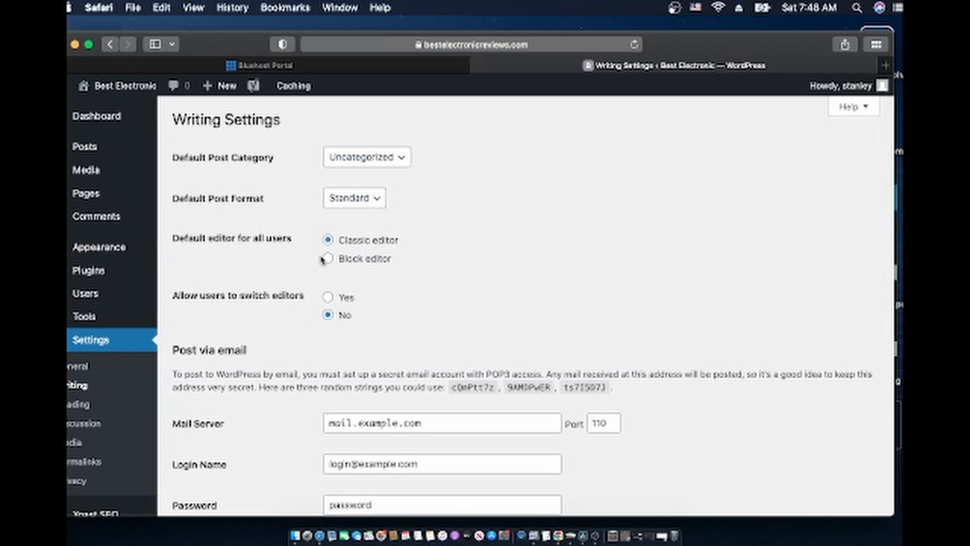
# Look over the Writing Settings page, then go to the Reading Settings
pyautogui.scroll(-2, 440, 280)
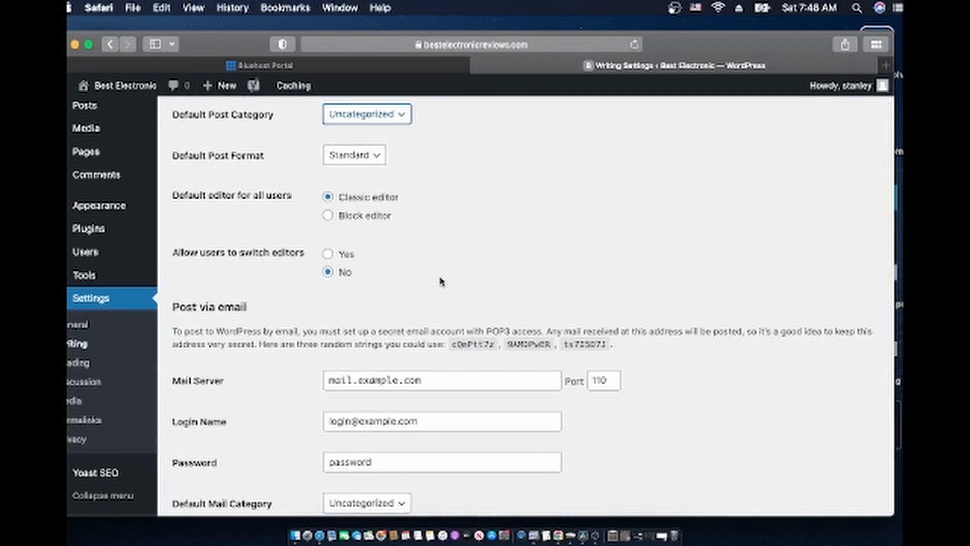
pyautogui.scroll(2, 440, 279)
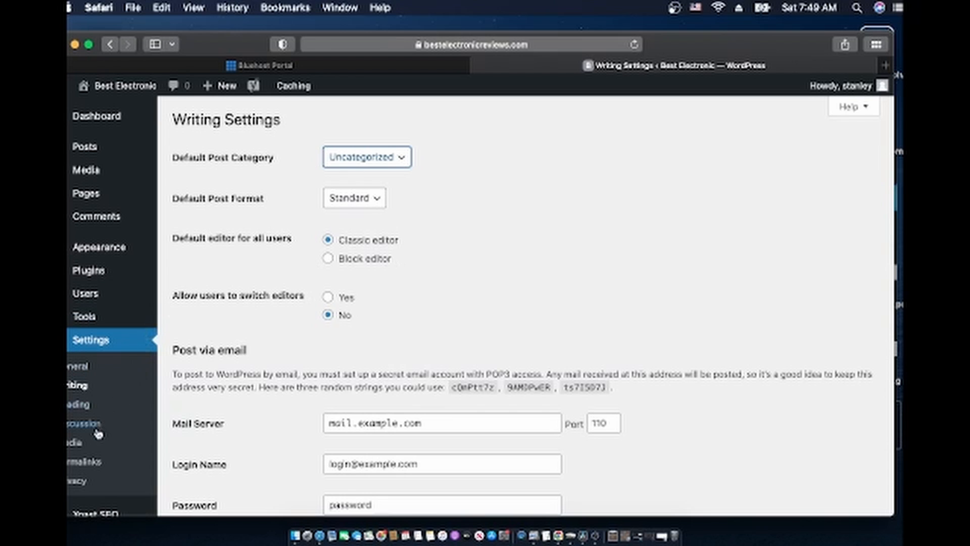
pyautogui.click(83, 406)
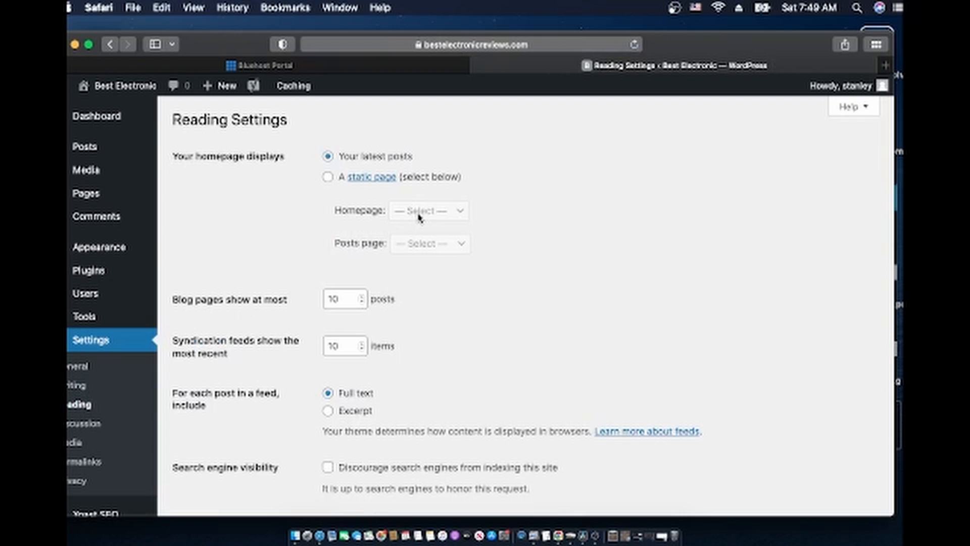
# Switch the homepage display to 'A static page' and save
pyautogui.scroll(2, 288, 343)
pyautogui.click(328, 178)
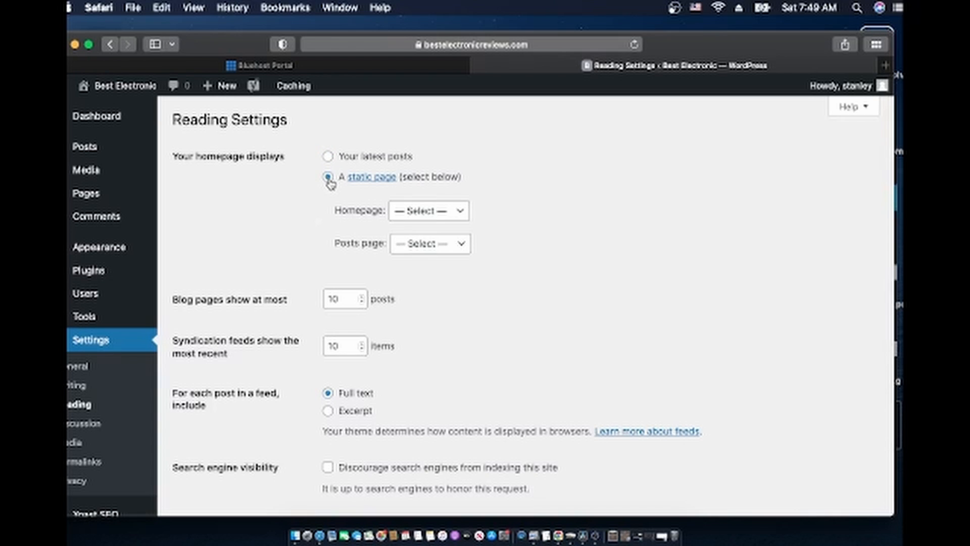
pyautogui.scroll(-3, 287, 376)
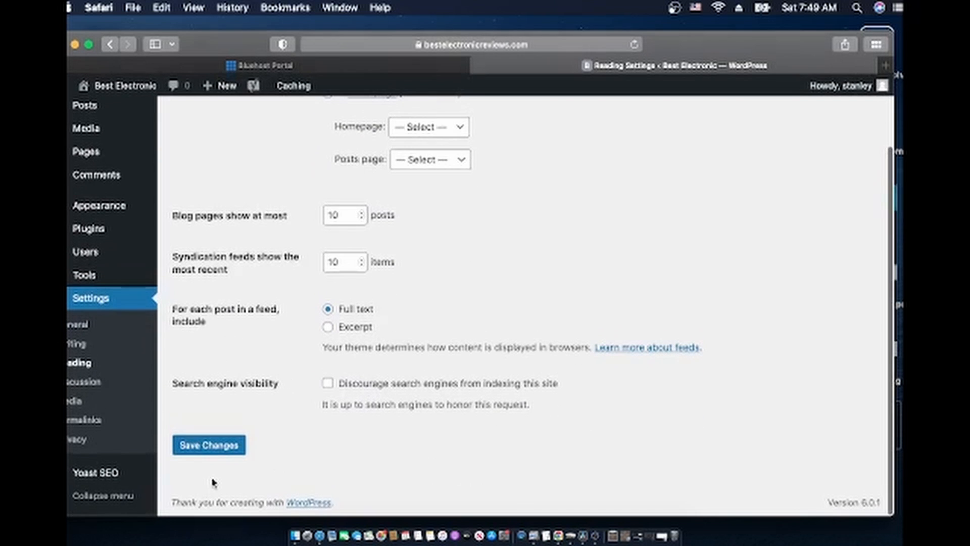
pyautogui.click(207, 445)
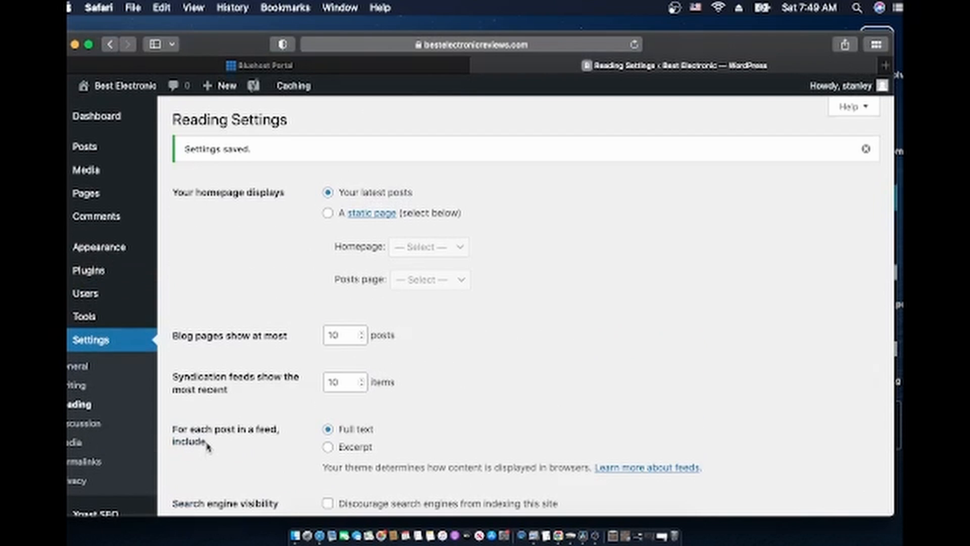
# Pick Sample Page as the static homepage and save the reading settings
pyautogui.click(328, 213)
pyautogui.scroll(-1, 354, 217)
pyautogui.click(428, 200)
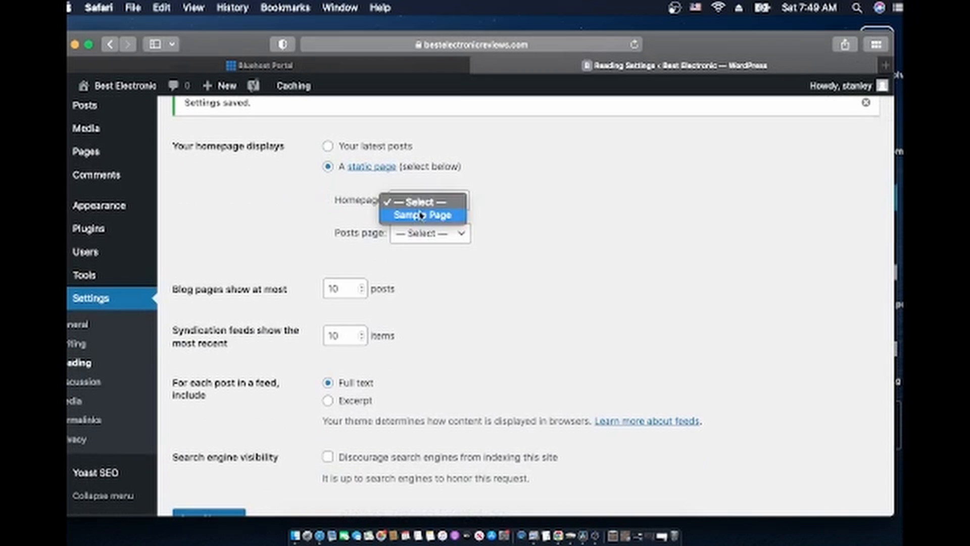
pyautogui.click(421, 215)
pyautogui.scroll(-3, 264, 227)
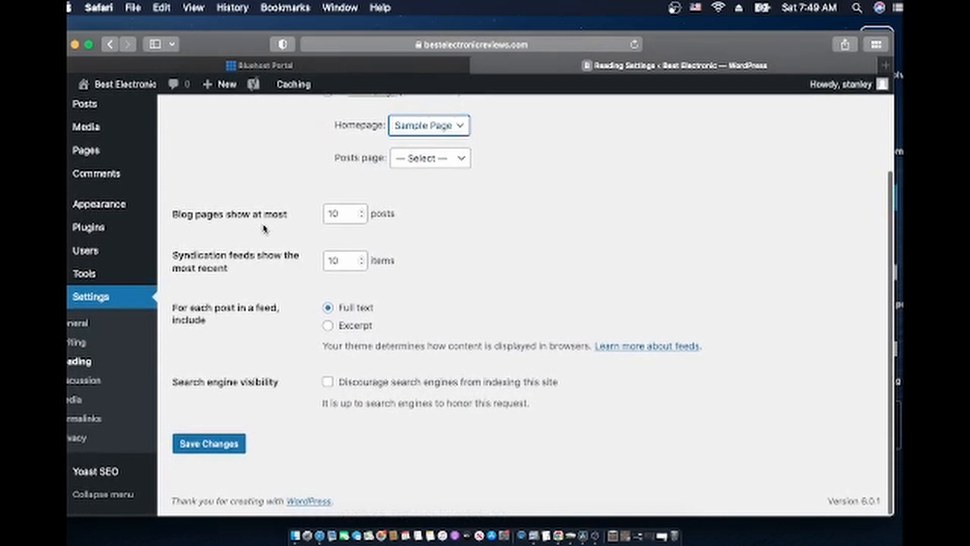
pyautogui.click(205, 446)
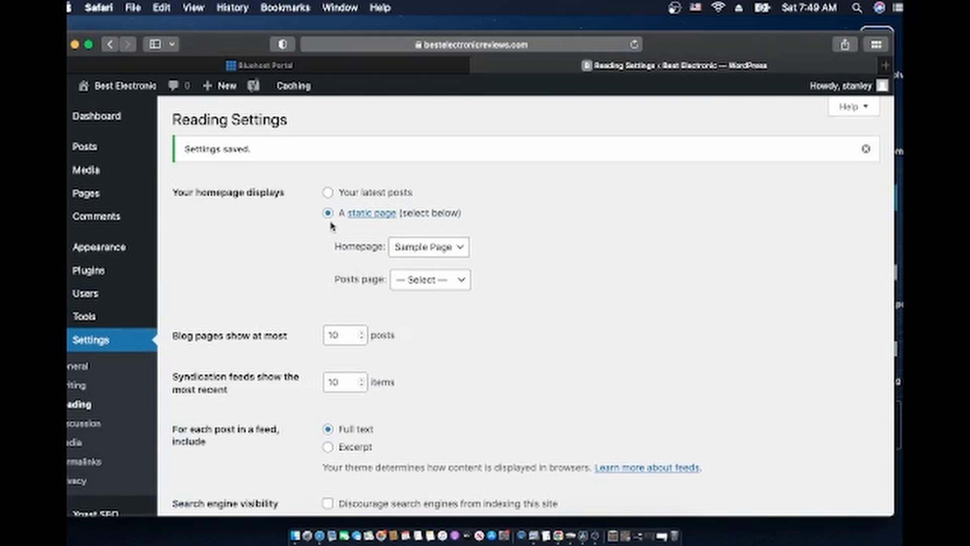
pyautogui.scroll(-5, 231, 405)
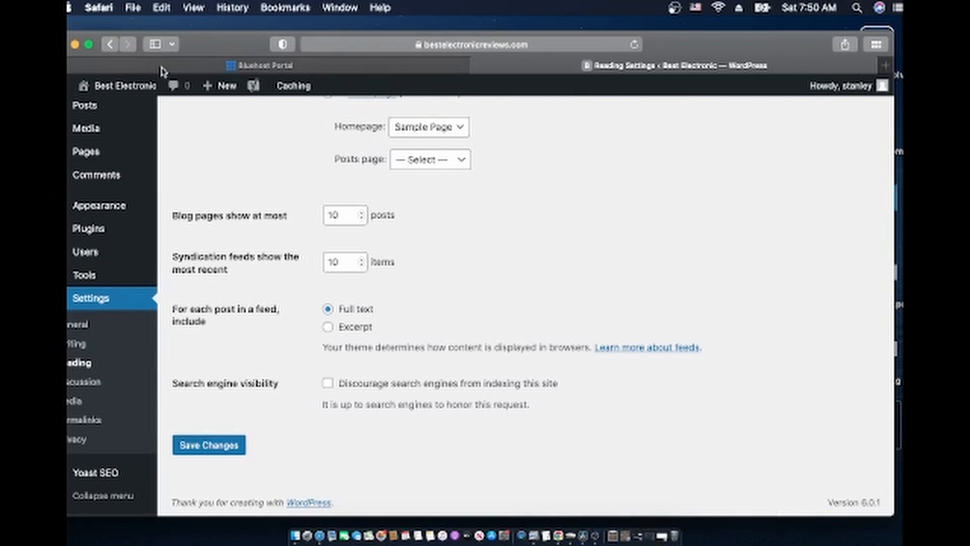
pyautogui.click(74, 45)
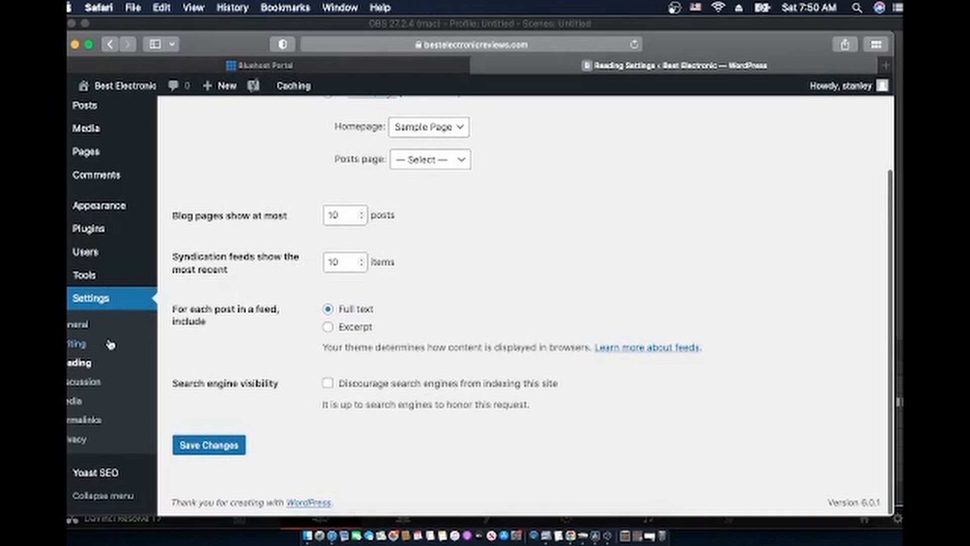
# In Settings > Permalinks, choose the Post name structure and save until 'Permalink structure updated' appears
pyautogui.click(83, 420)
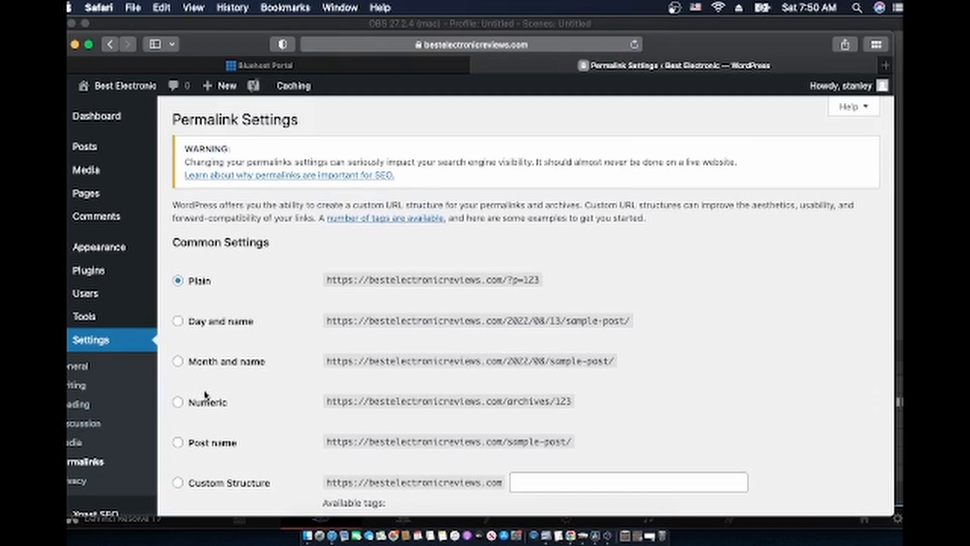
pyautogui.scroll(-10, 206, 396)
pyautogui.scroll(5, 206, 396)
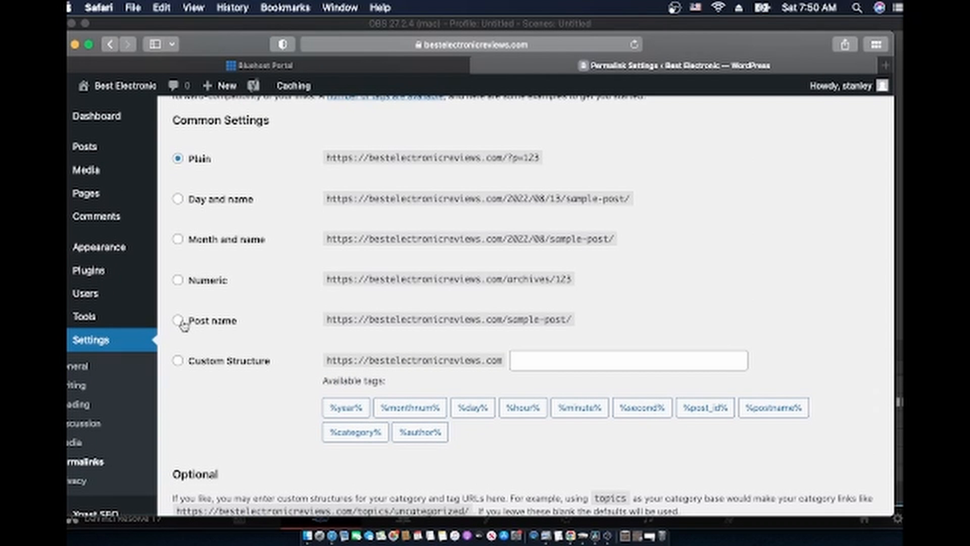
pyautogui.scroll(2, 185, 326)
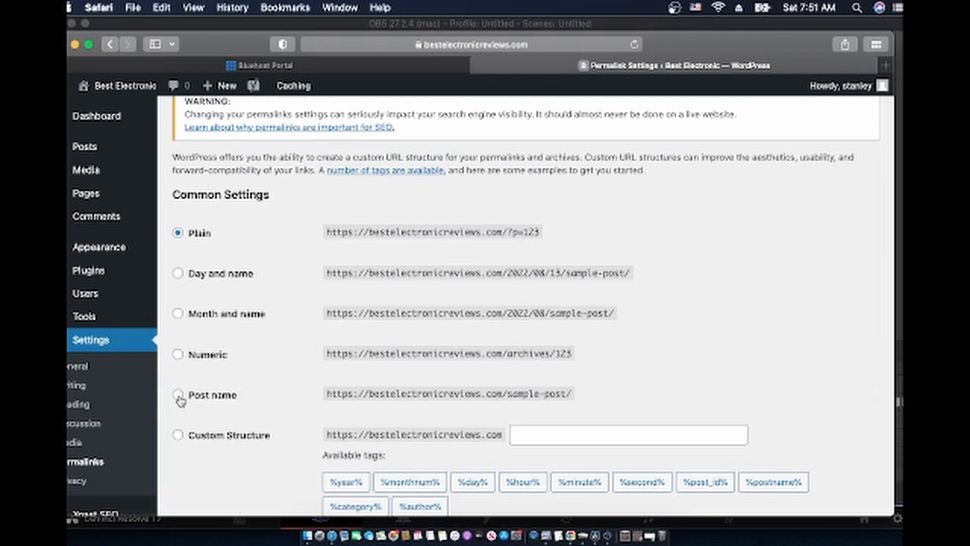
pyautogui.click(178, 395)
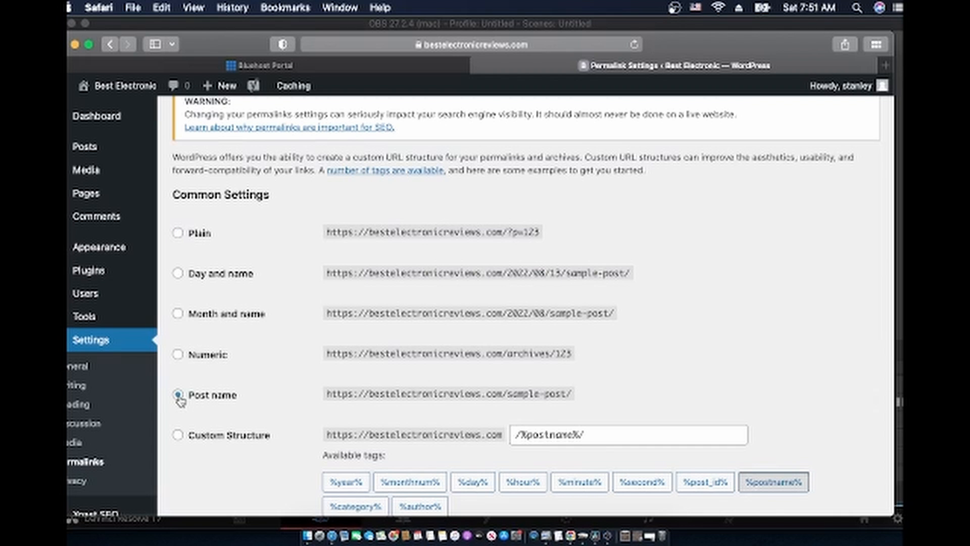
pyautogui.scroll(-5, 179, 401)
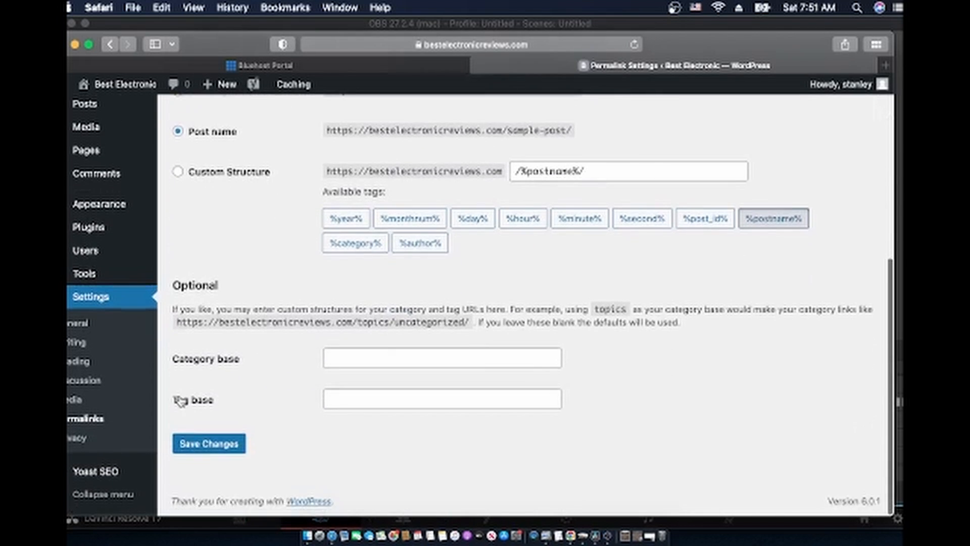
pyautogui.click(209, 445)
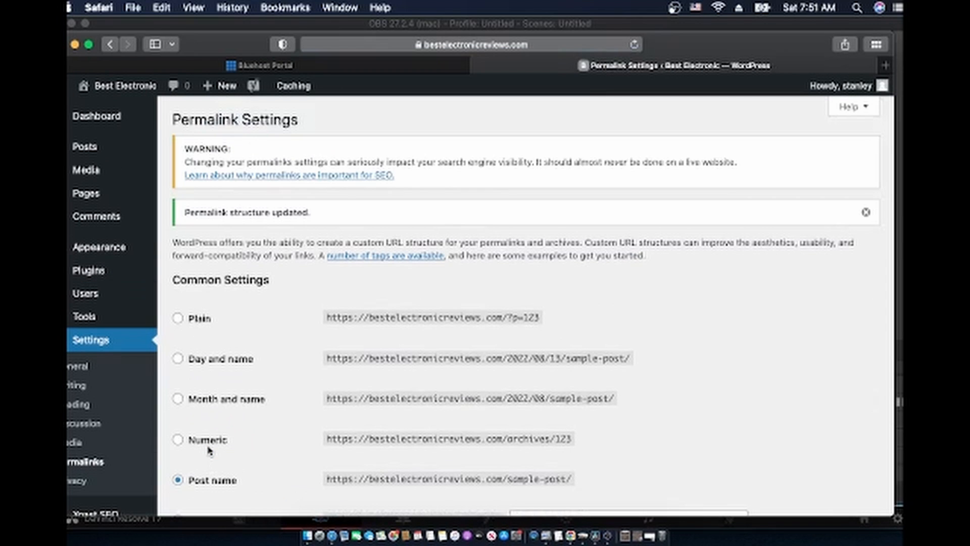
pyautogui.scroll(-7, 101, 374)
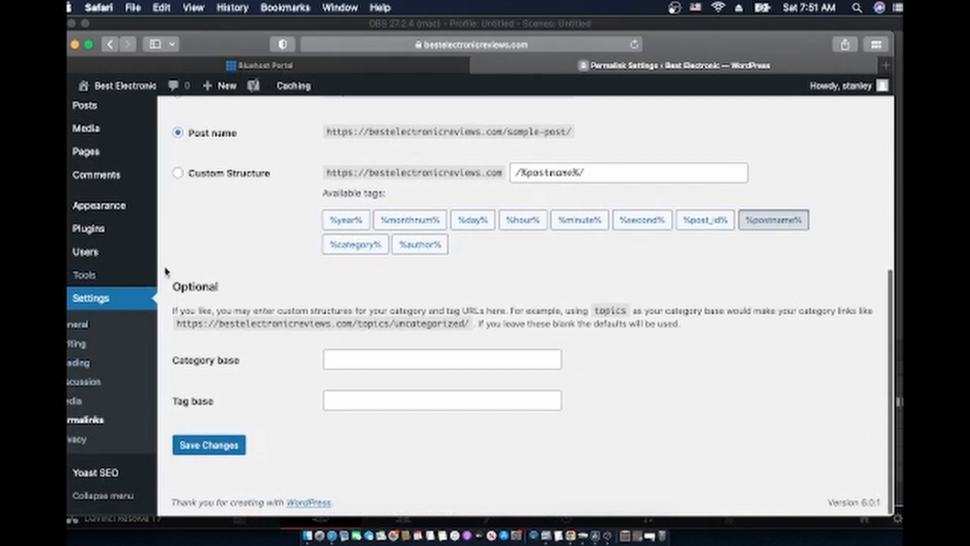
pyautogui.scroll(7, 184, 241)
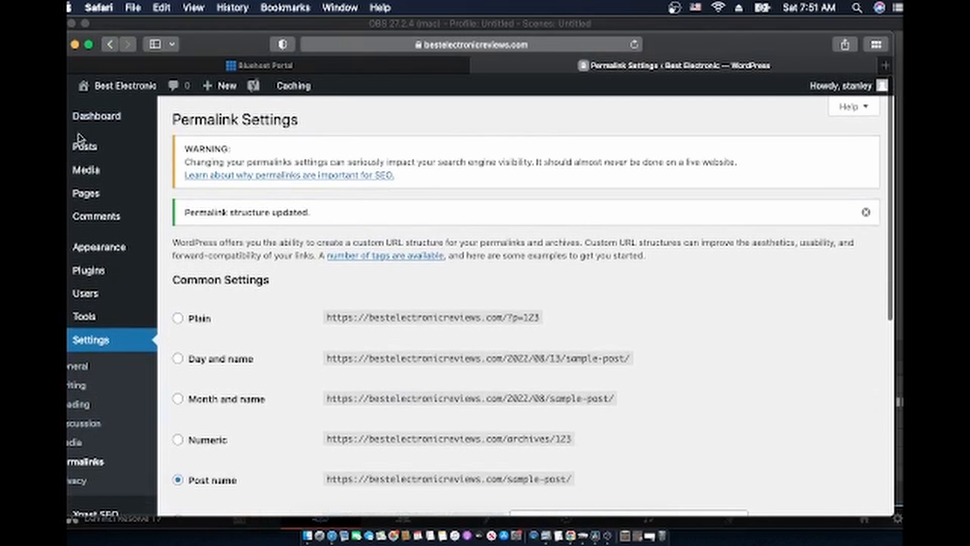
# Open the site's Pages admin list, showing its two pages
pyautogui.click(90, 193)
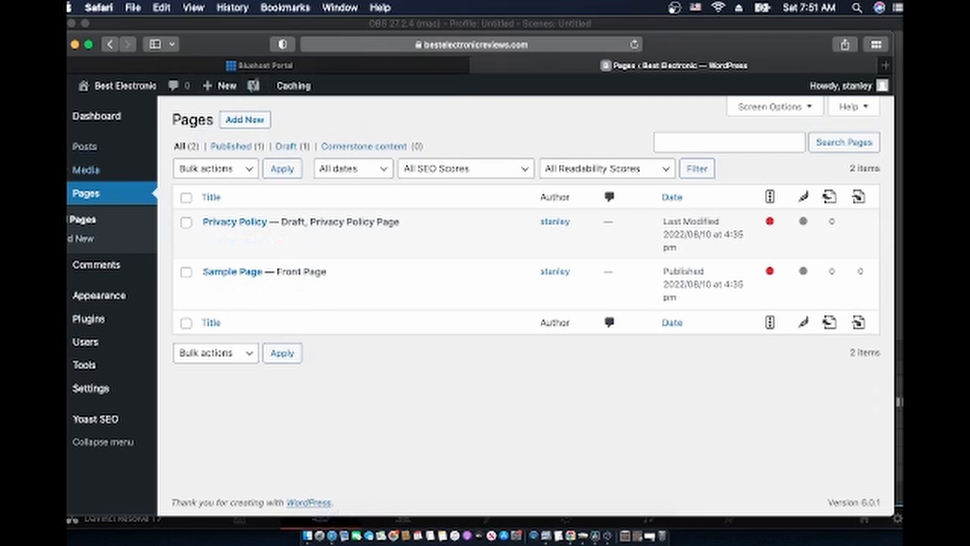
pyautogui.moveTo(71, 132)
pyautogui.moveTo(83, 151)
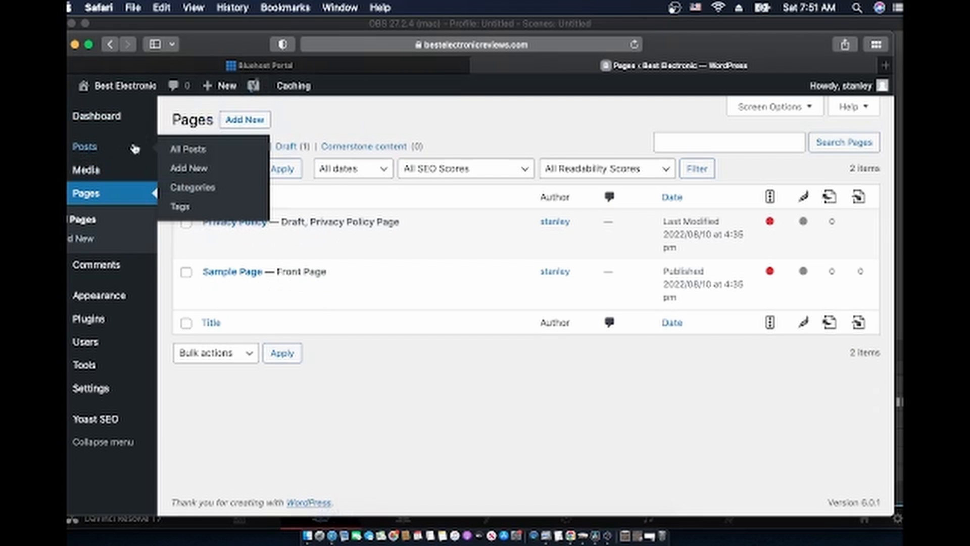
# Open a new browser window and load the Best Electronic site from the address bar
pyautogui.click(134, 8)
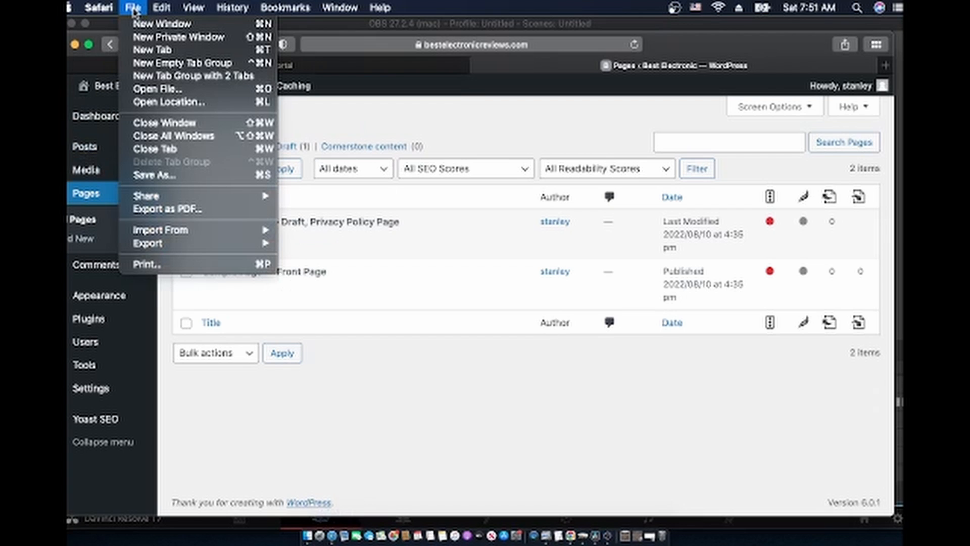
pyautogui.click(147, 25)
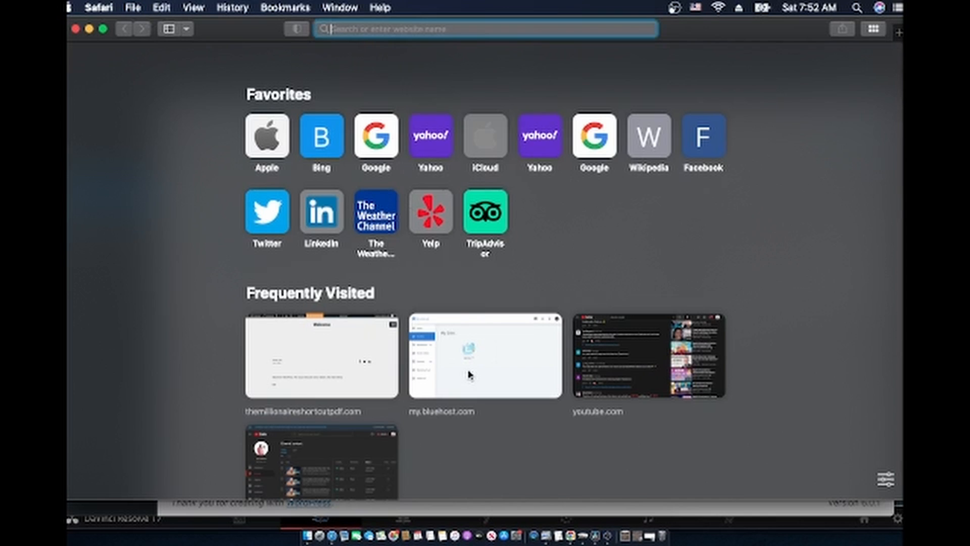
pyautogui.write('bestelectronicreviews.com')
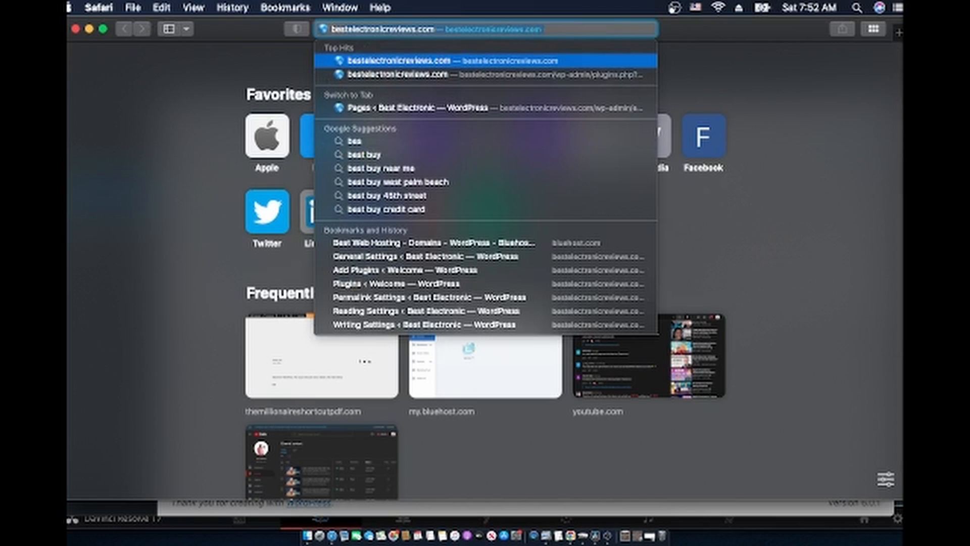
pyautogui.press('Return')
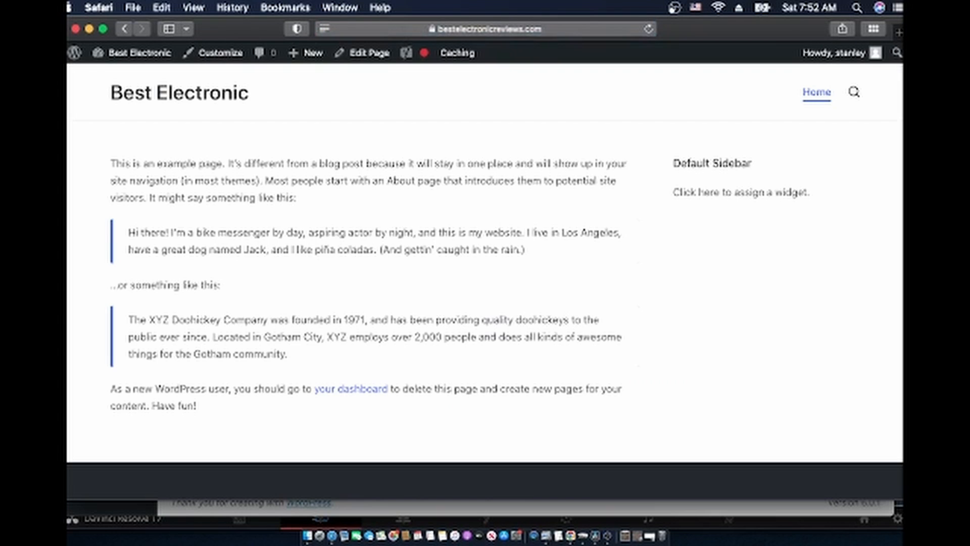
# Scroll through the live site, then close its window and minimise the browser
pyautogui.scroll(-5, 489, 223)
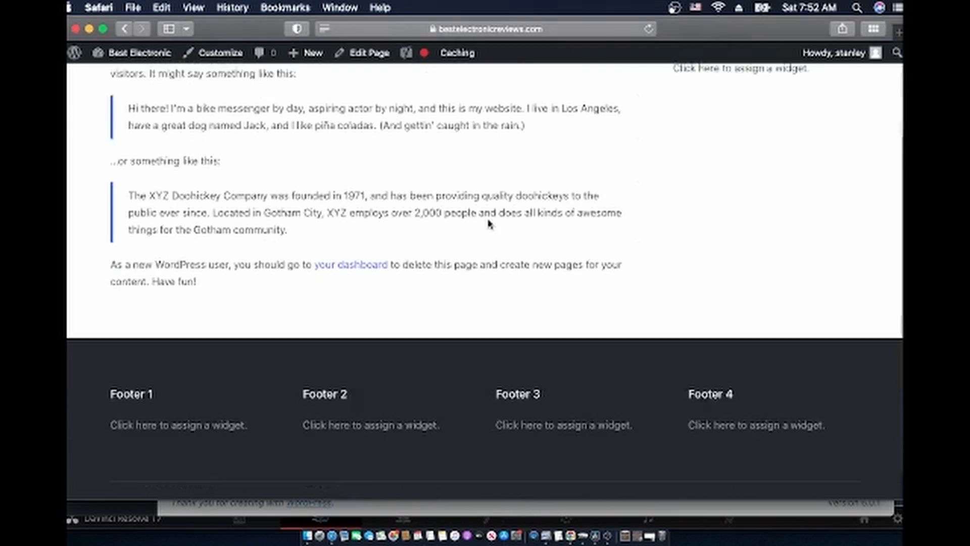
pyautogui.scroll(5, 488, 222)
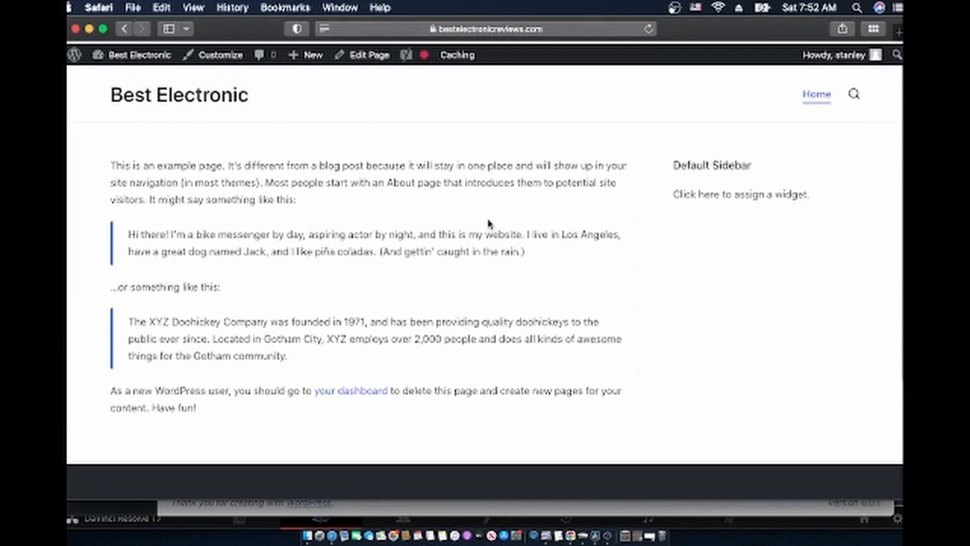
pyautogui.scroll(-5, 310, 231)
pyautogui.scroll(5, 314, 231)
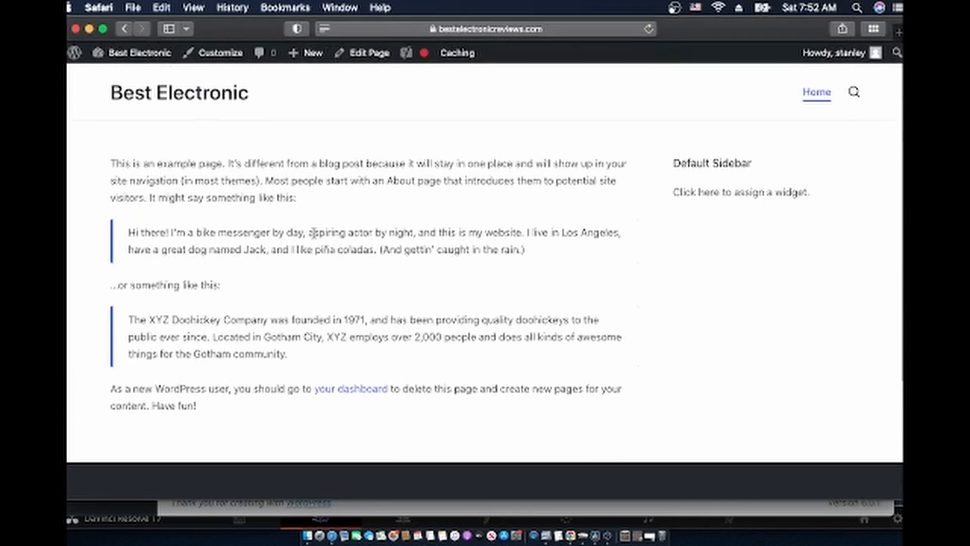
pyautogui.scroll(-3, 314, 232)
pyautogui.scroll(4, 314, 232)
pyautogui.scroll(-4, 320, 167)
pyautogui.scroll(4, 321, 173)
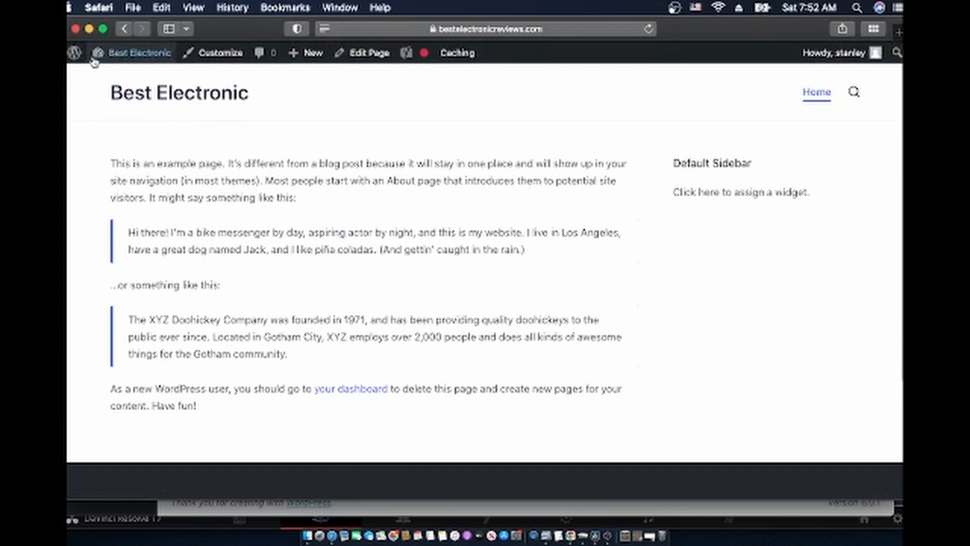
pyautogui.click(75, 29)
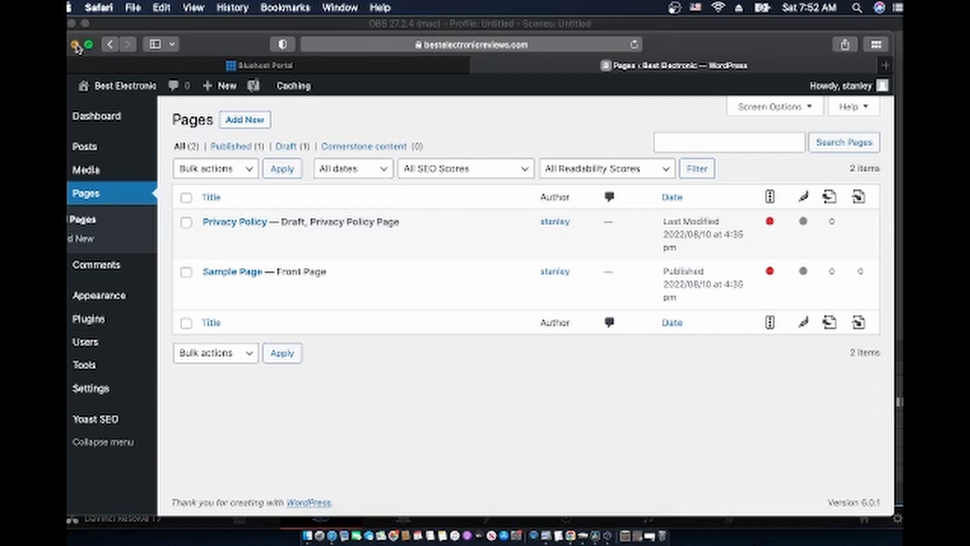
pyautogui.click(76, 45)
# Clear the desktop and open the Stanley blog theme folder, inspecting the Besteletronicreviews.zip archive
pyautogui.click(72, 24)
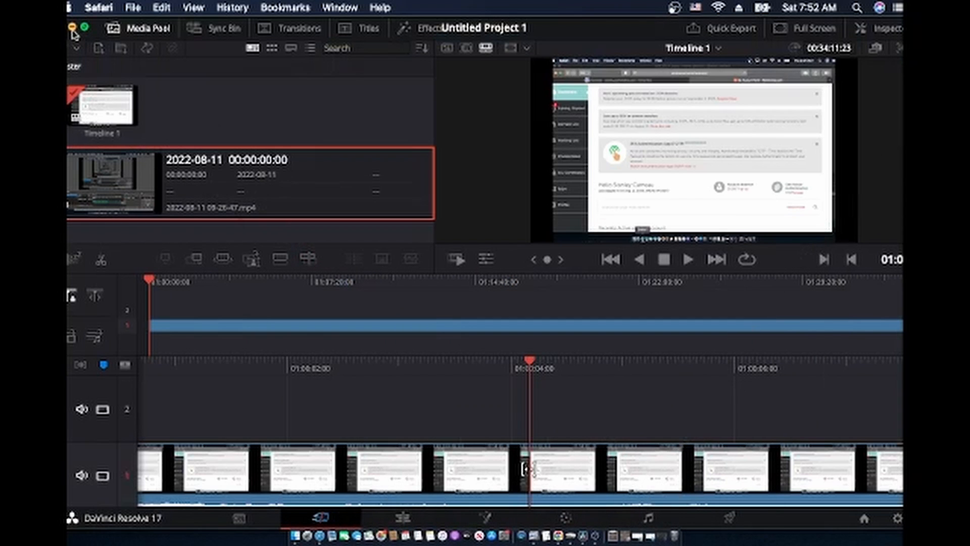
pyautogui.click(73, 27)
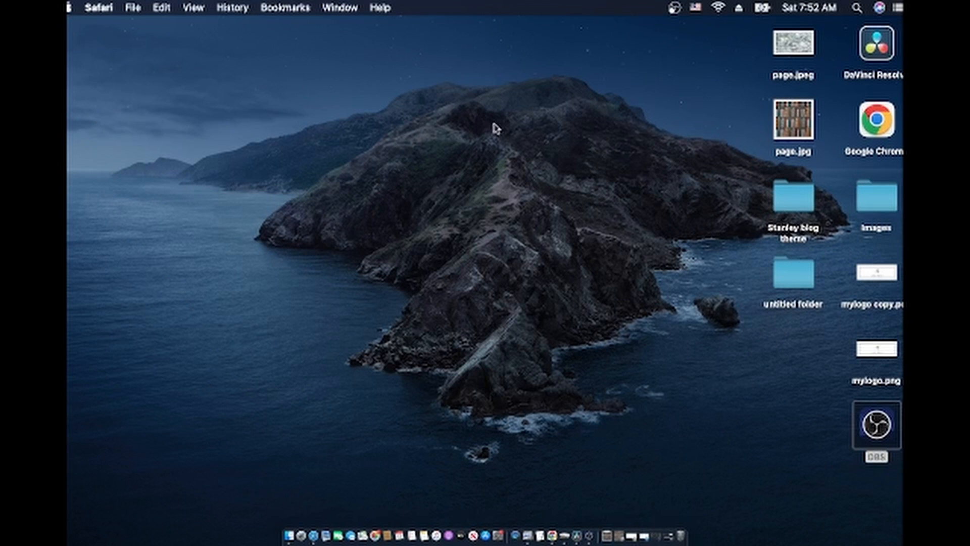
pyautogui.click(793, 202)
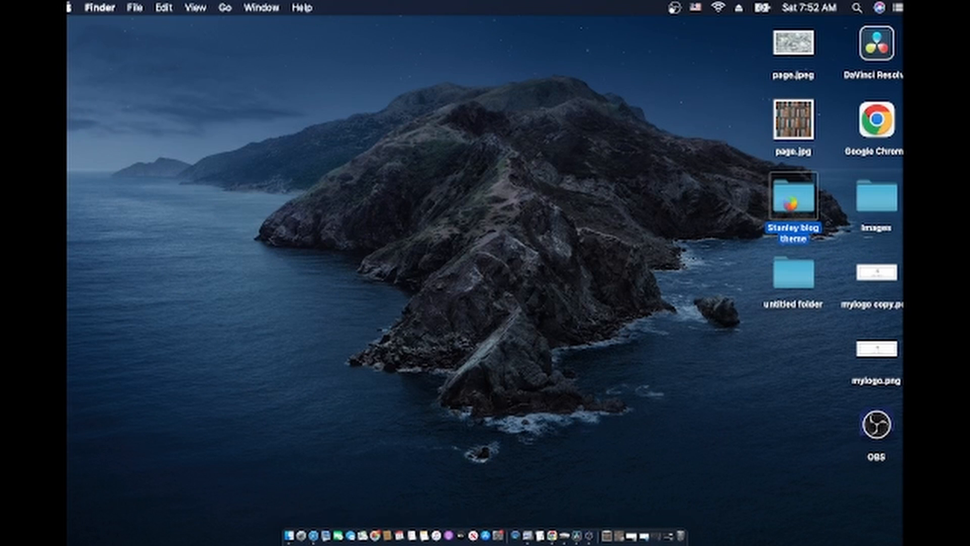
pyautogui.doubleClick(792, 205)
pyautogui.click(478, 106)
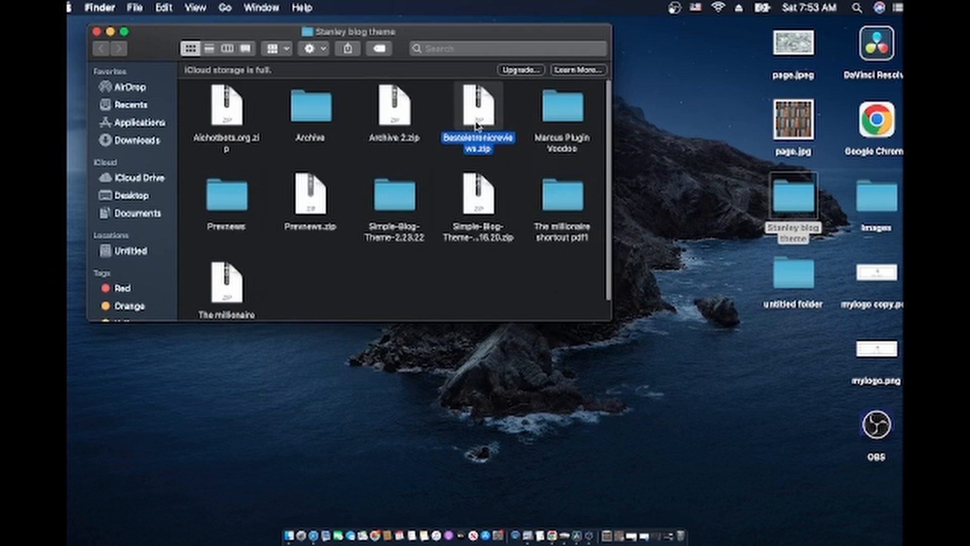
pyautogui.rightClick(477, 120)
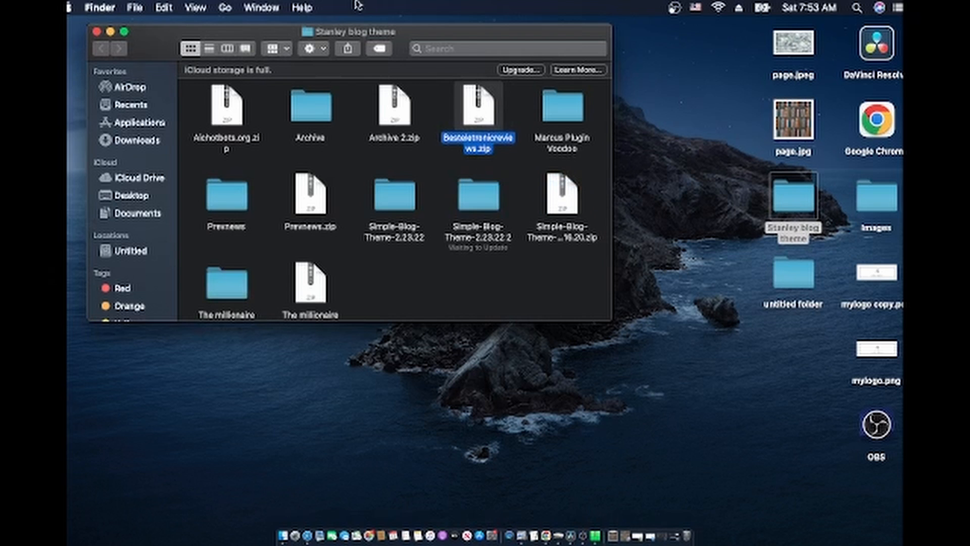
pyautogui.moveTo(179, 22); pyautogui.dragTo(207, 14)
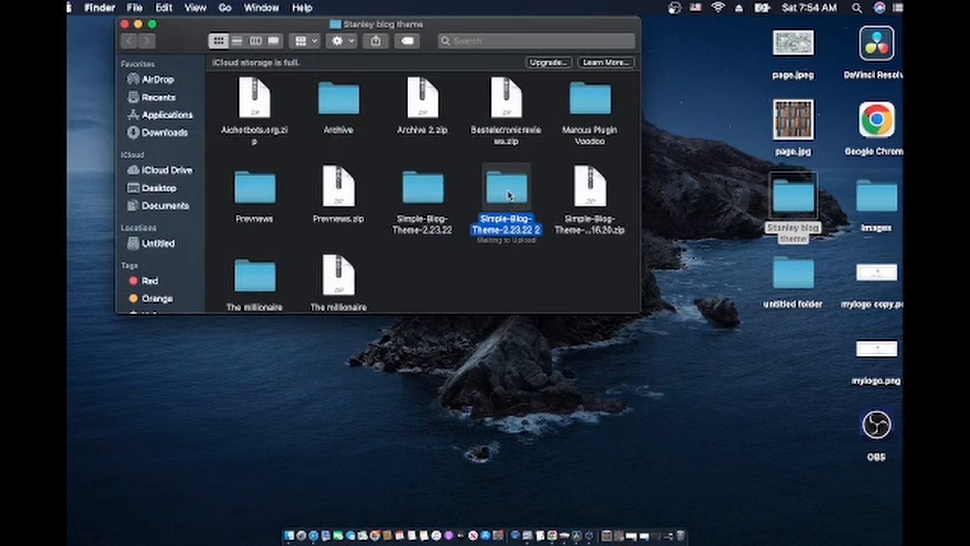
# Open the Simple-Blog-Theme-2.23.22 2 folder and then its images folder
pyautogui.doubleClick(509, 196)
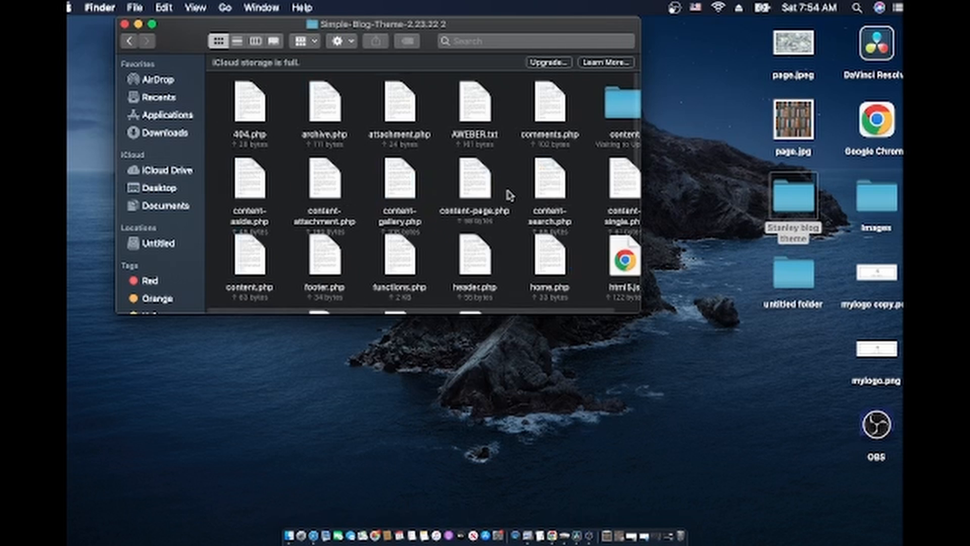
pyautogui.scroll(-2, 508, 196)
pyautogui.scroll(-6, 508, 195)
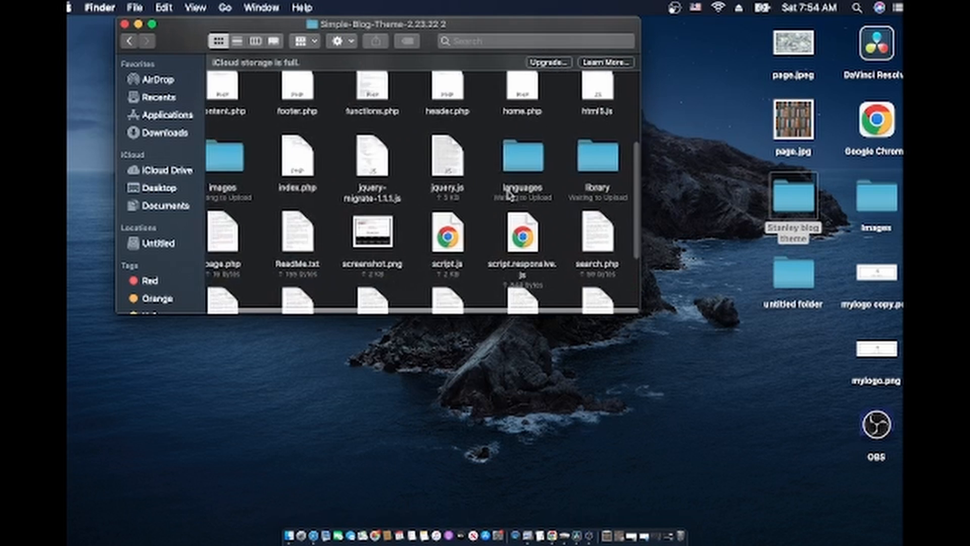
pyautogui.hscroll(1, 389, 149)
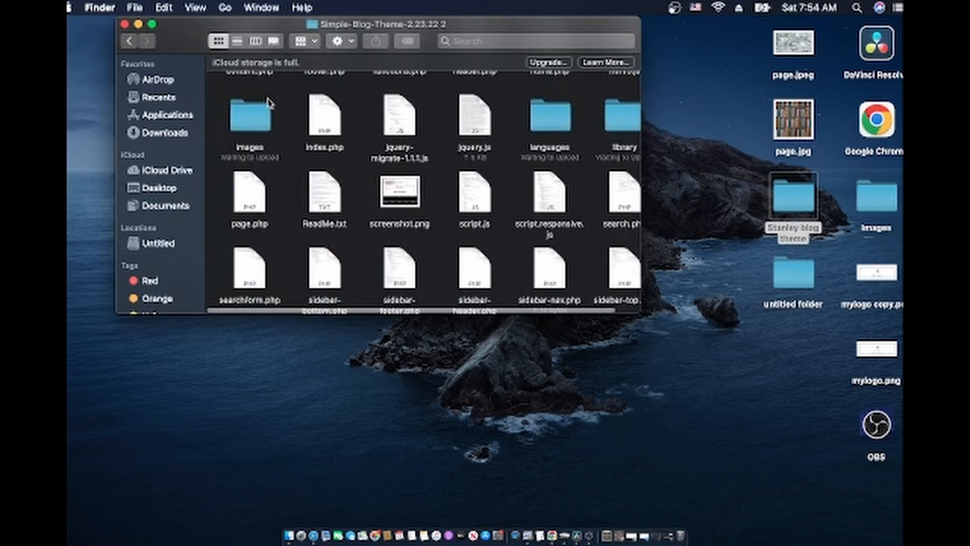
pyautogui.click(247, 123)
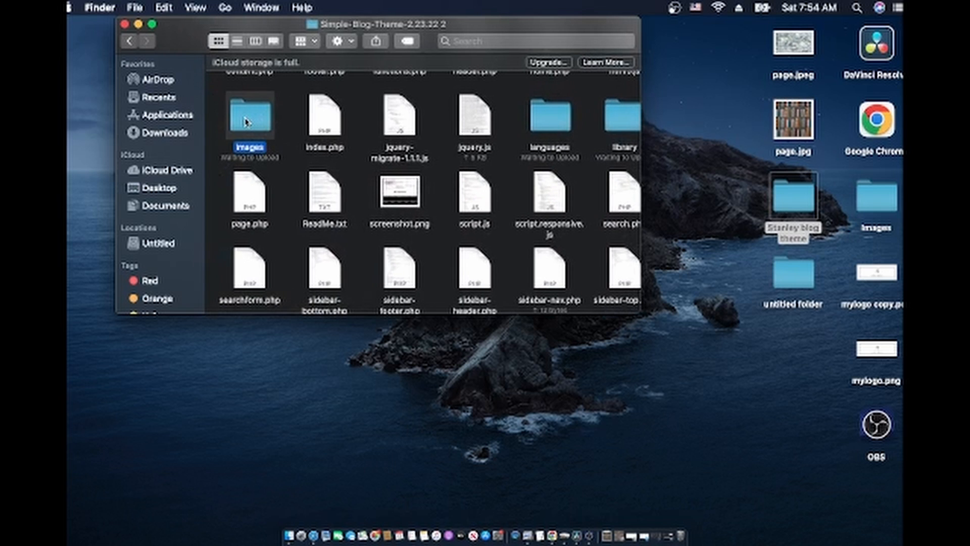
pyautogui.doubleClick(246, 122)
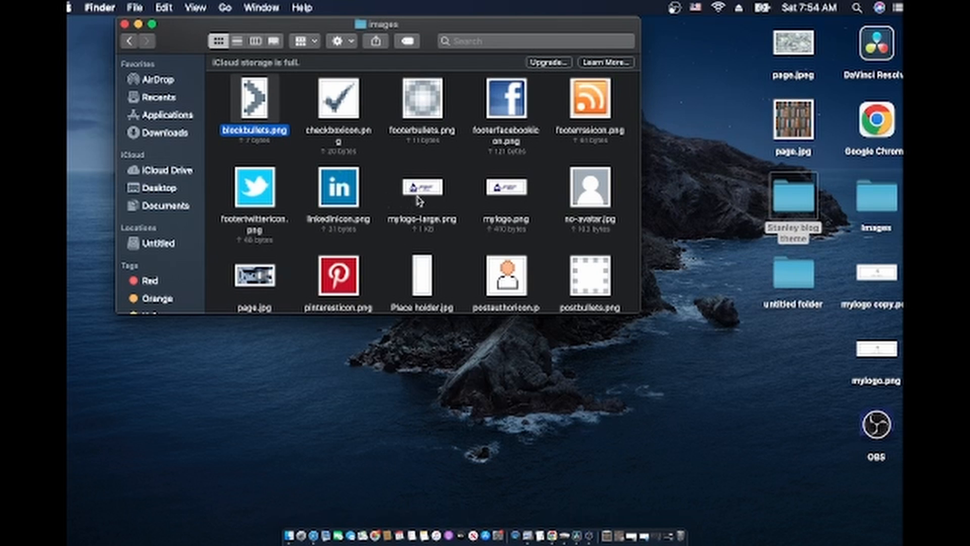
pyautogui.scroll(-10, 417, 201)
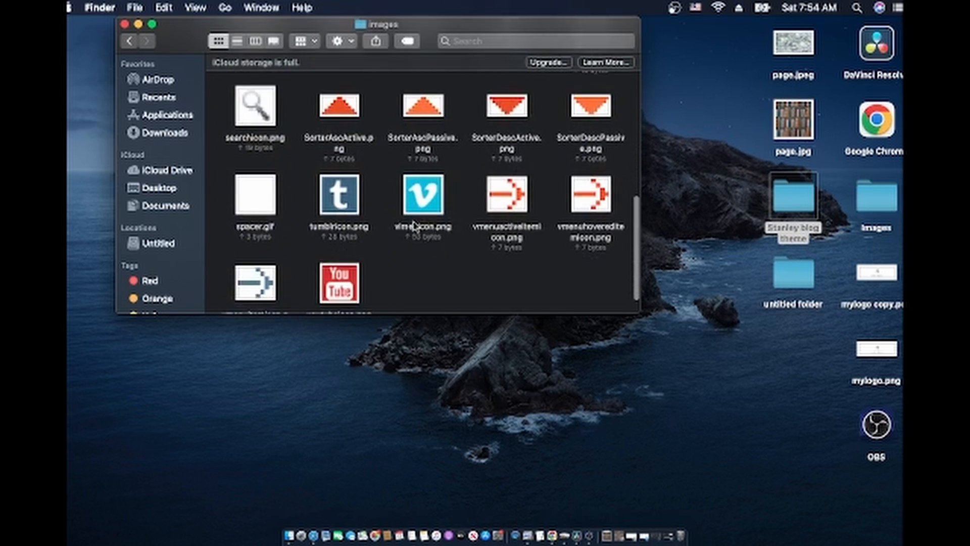
pyautogui.scroll(10, 415, 226)
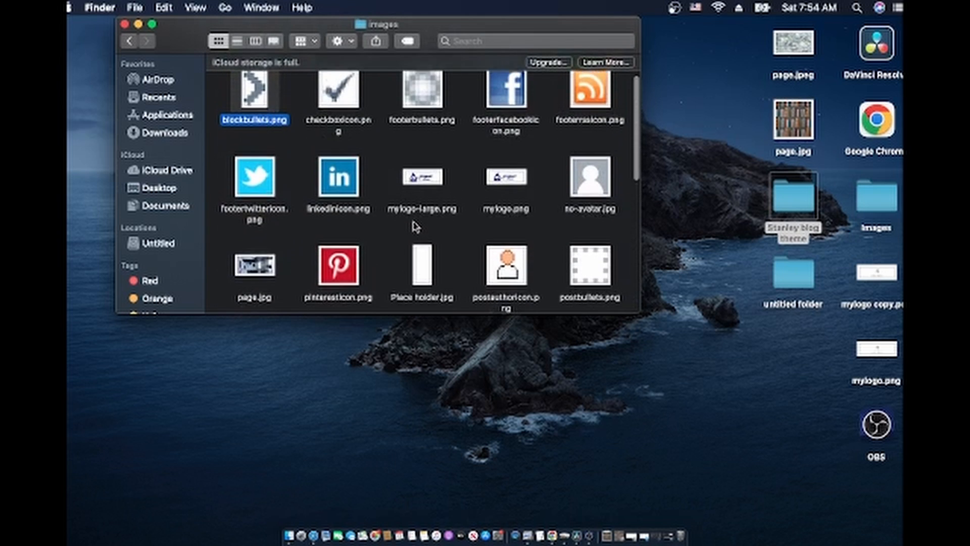
pyautogui.scroll(-2, 415, 226)
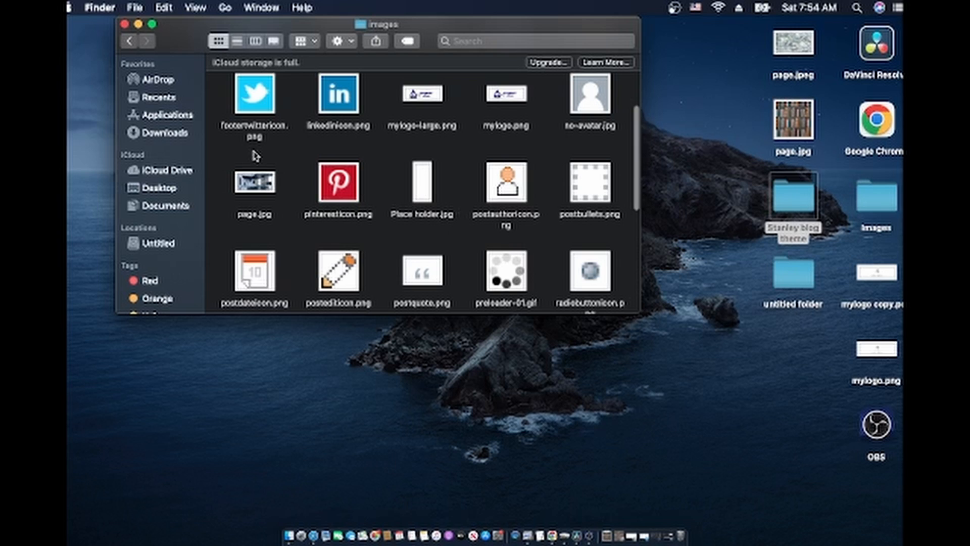
# Preview page.jpg full size, close it, and browse the images folder contents
pyautogui.click(246, 190)
pyautogui.doubleClick(246, 190)
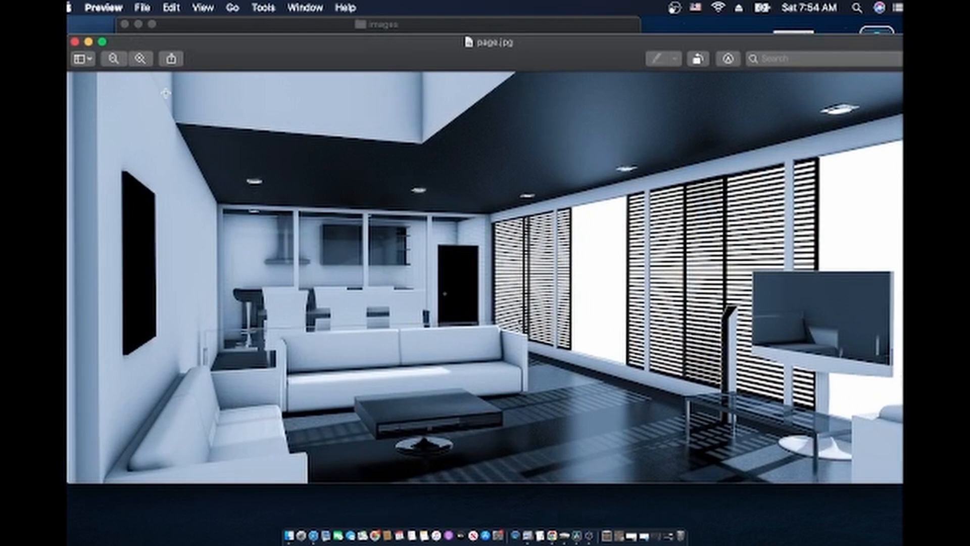
pyautogui.click(75, 42)
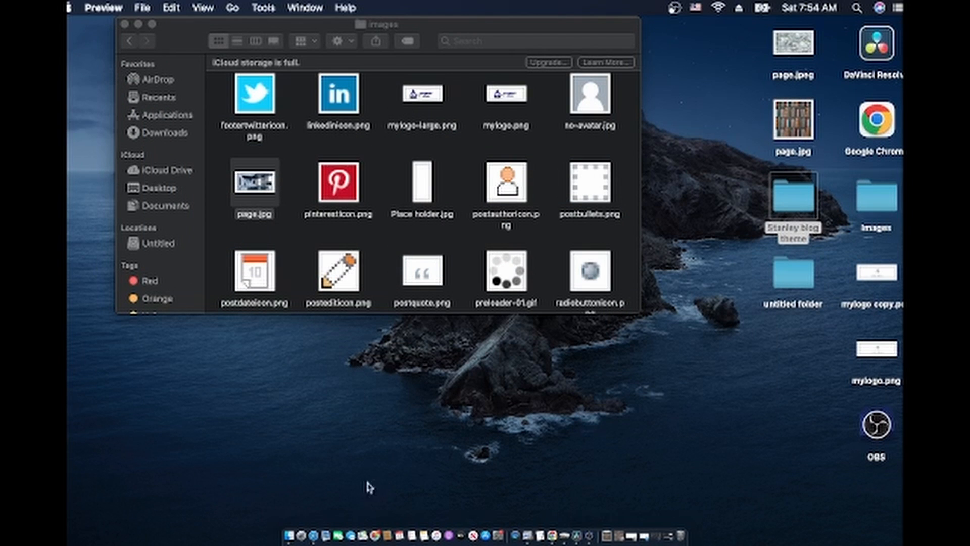
pyautogui.scroll(5, 413, 97)
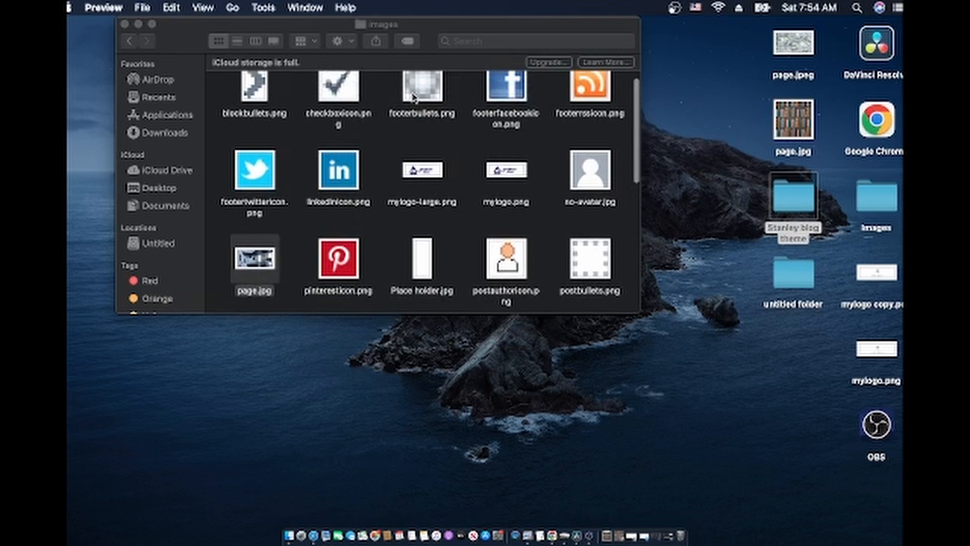
pyautogui.scroll(-2, 415, 106)
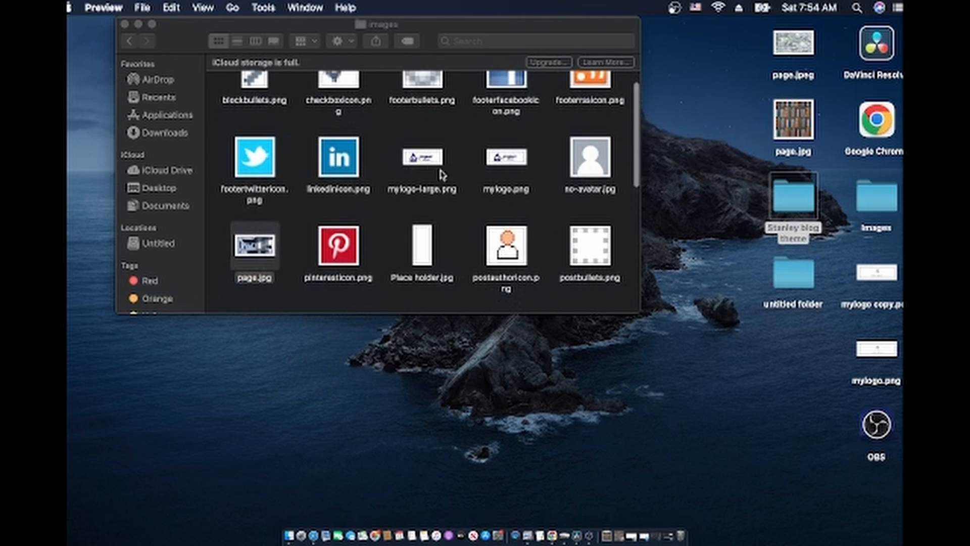
pyautogui.scroll(-4, 490, 157)
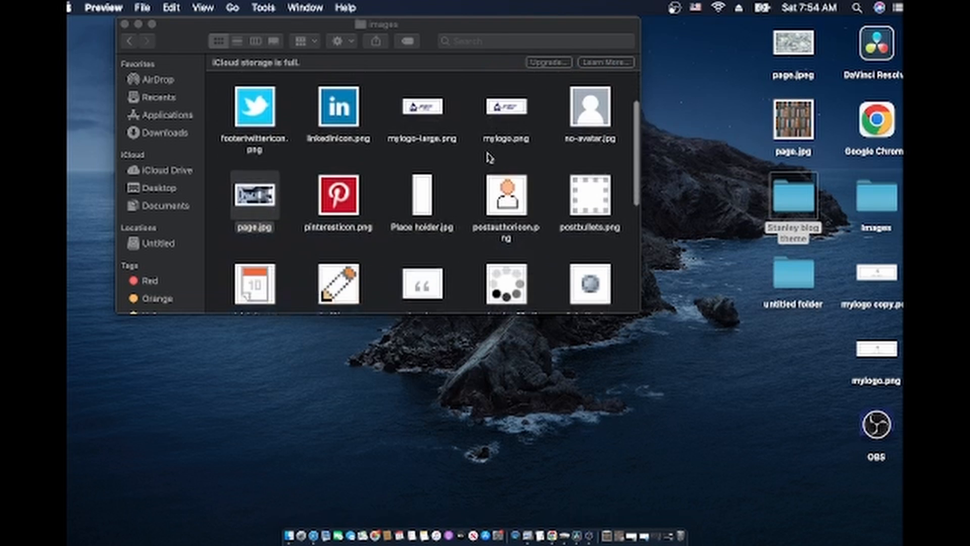
pyautogui.scroll(-1, 489, 158)
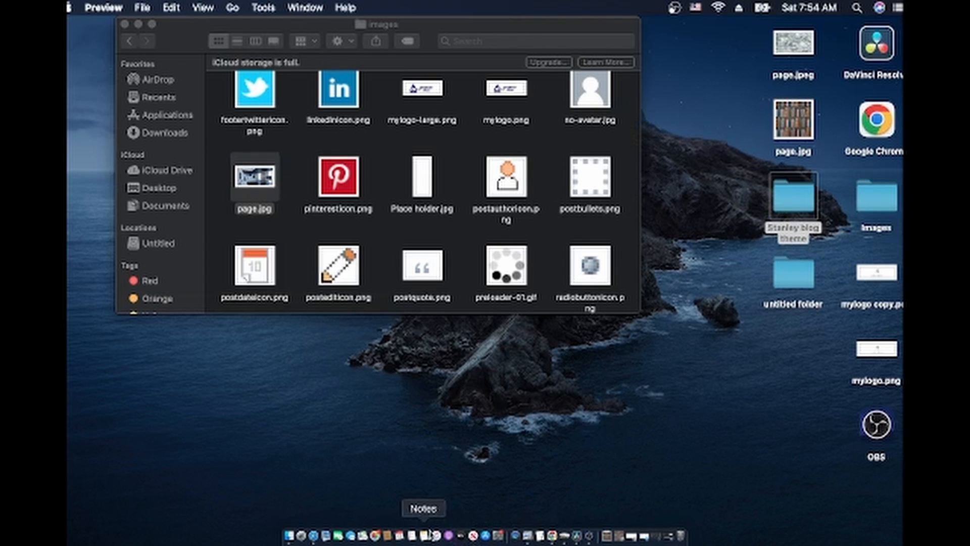
# Bring Safari back and scroll Canva's Recent designs down to the Stanley logo designs
pyautogui.click(315, 537)
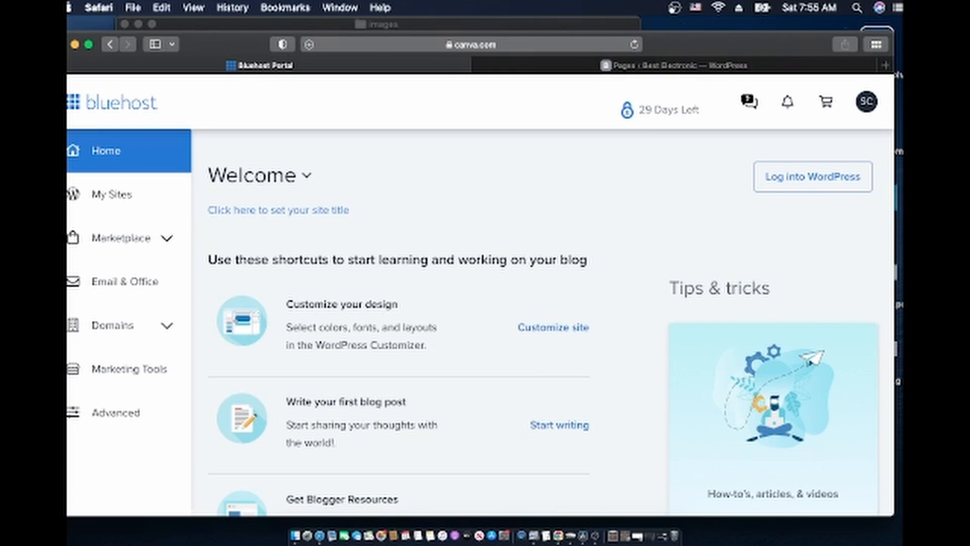
pyautogui.scroll(-3, 498, 308)
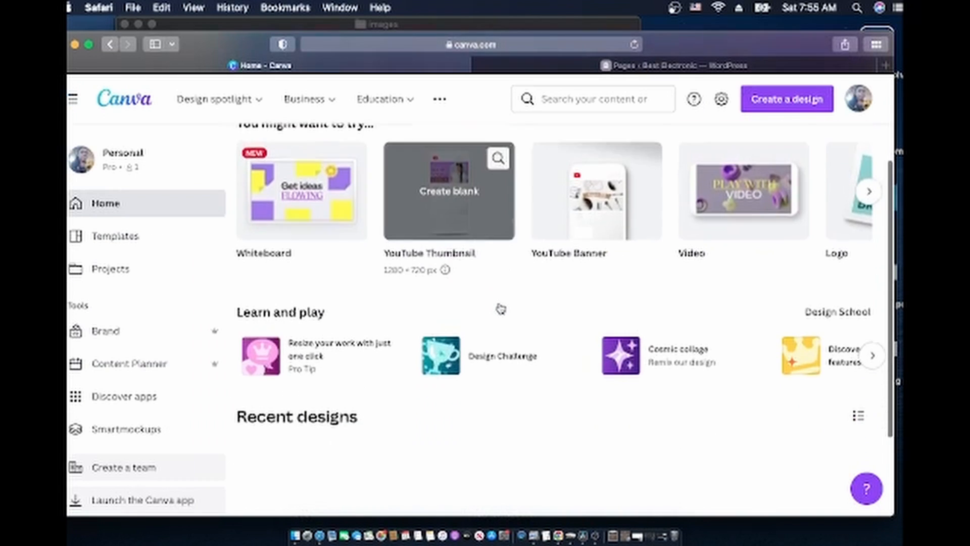
pyautogui.scroll(-10, 501, 308)
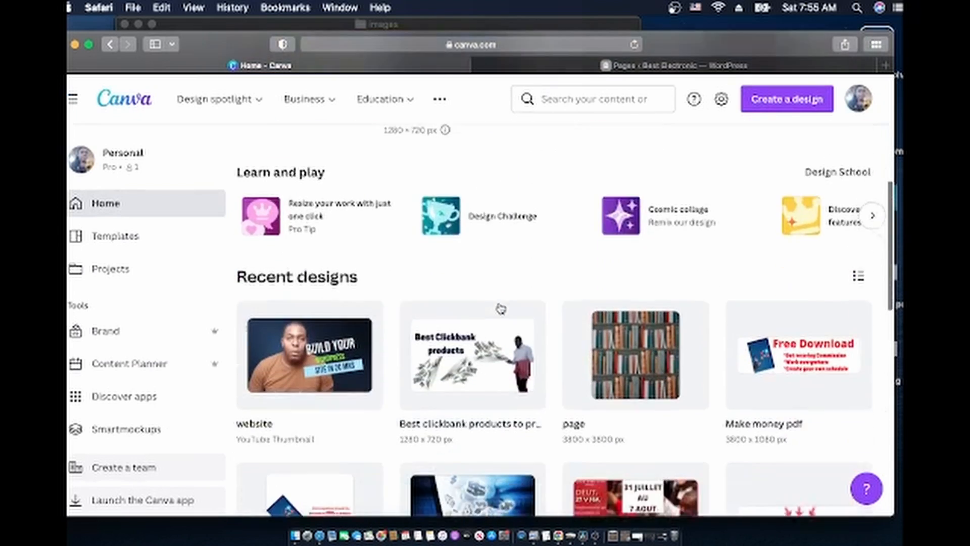
pyautogui.scroll(-3, 500, 308)
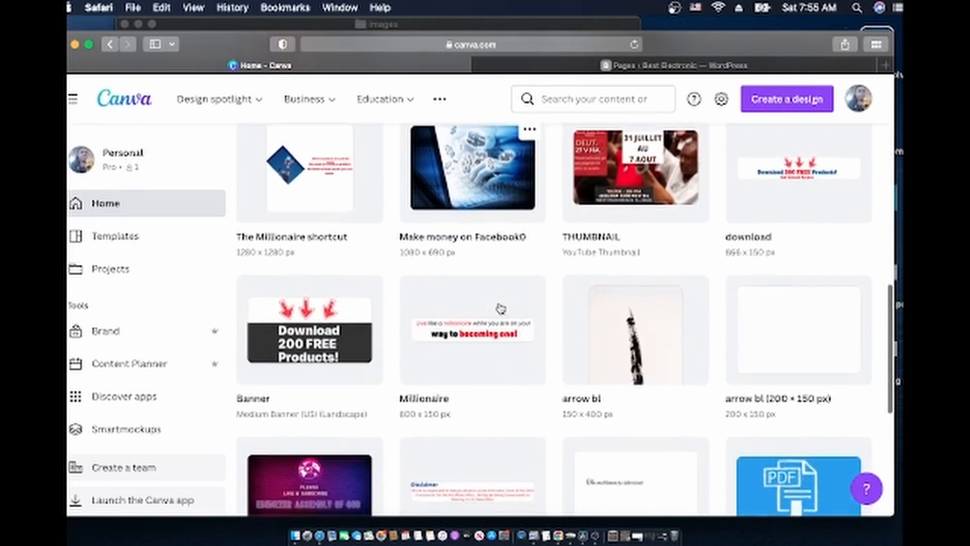
pyautogui.scroll(-8, 500, 308)
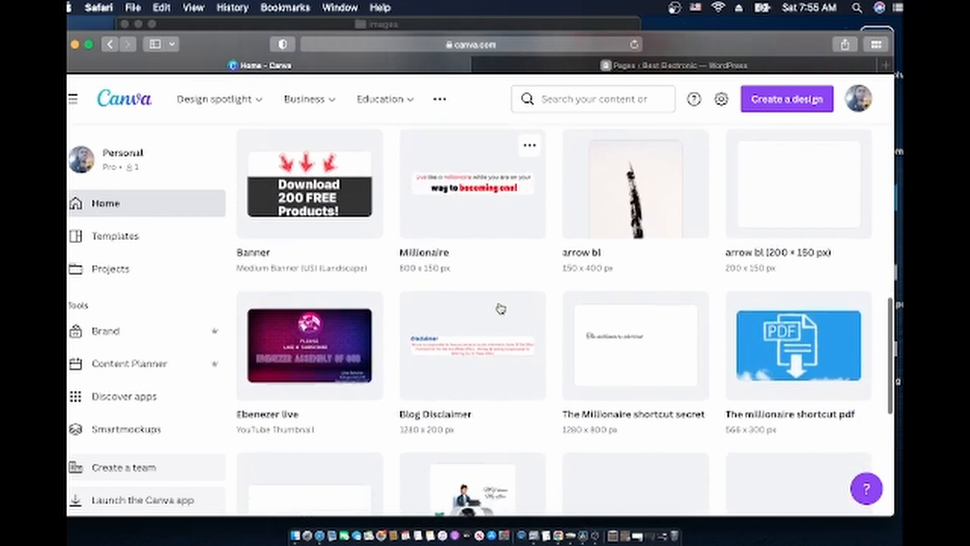
pyautogui.scroll(-5, 501, 308)
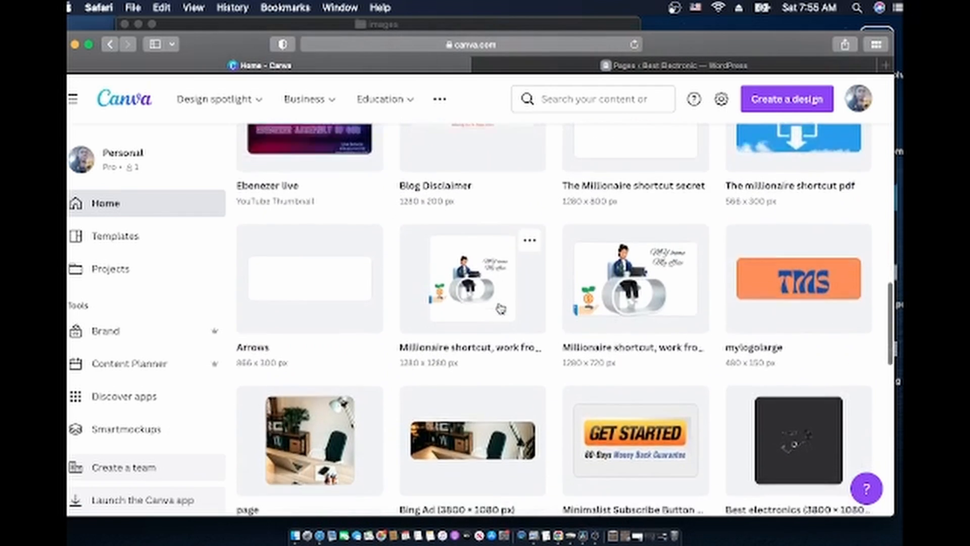
pyautogui.scroll(-3, 499, 302)
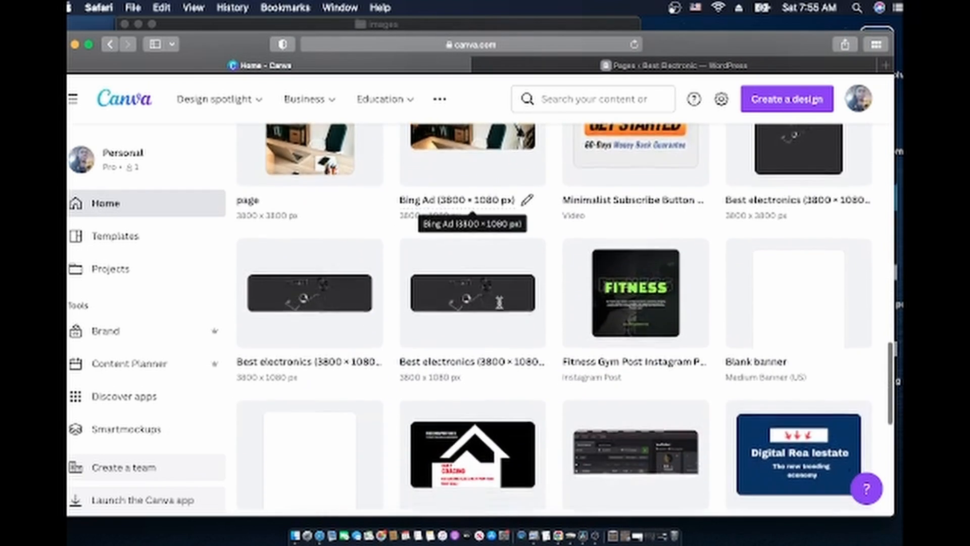
pyautogui.scroll(-4, 499, 303)
pyautogui.scroll(-4, 501, 307)
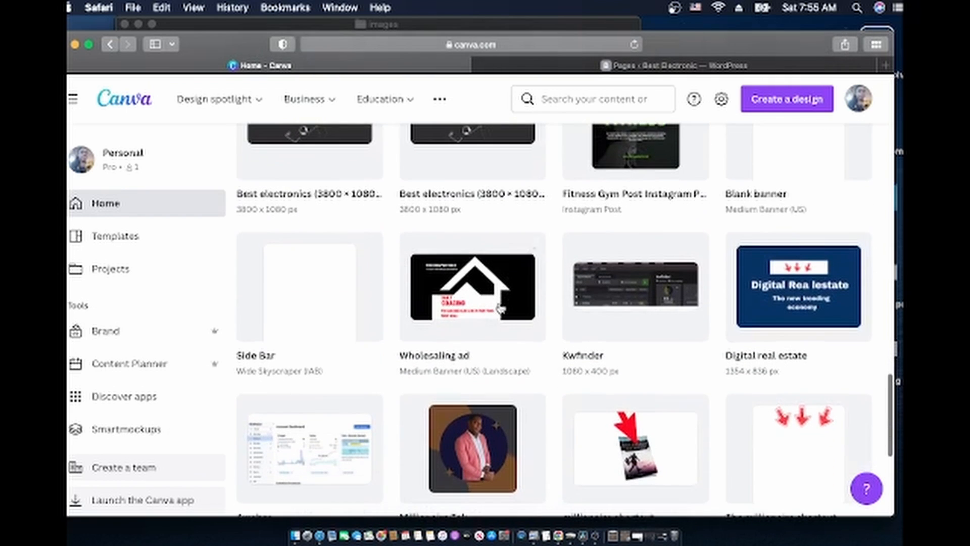
pyautogui.scroll(-3, 500, 307)
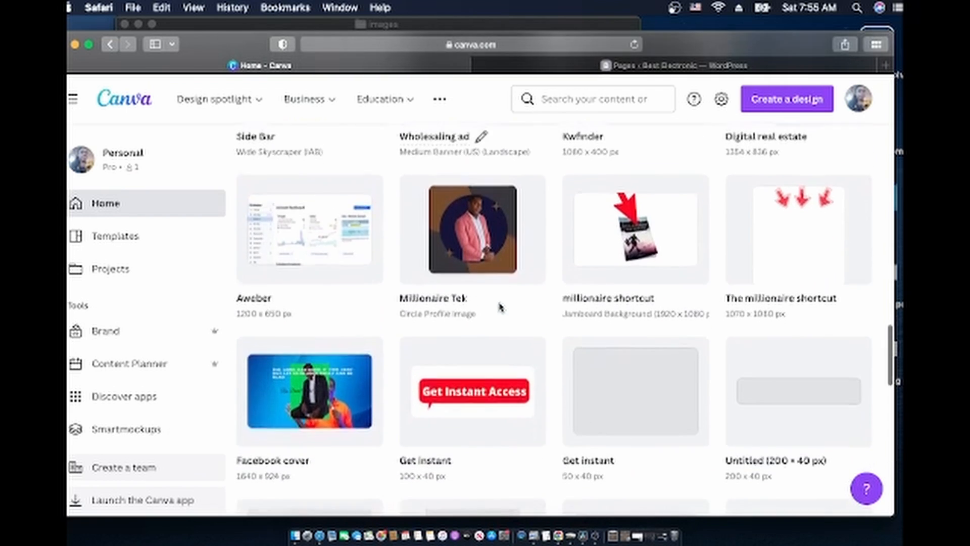
pyautogui.scroll(-10, 501, 310)
pyautogui.scroll(3, 501, 312)
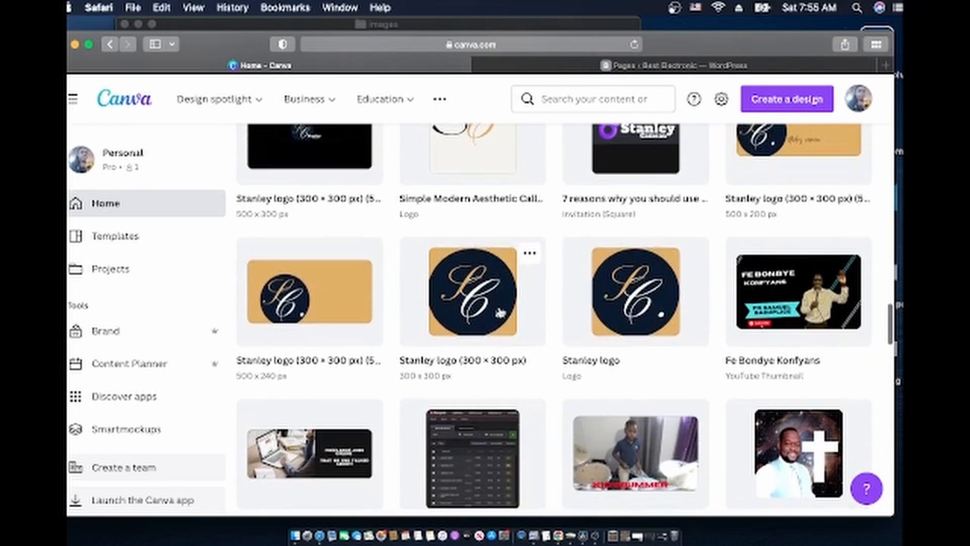
# Open the Stanley logo design and delete its gold-S circle emblem and 'C.' lettering
pyautogui.click(500, 312)
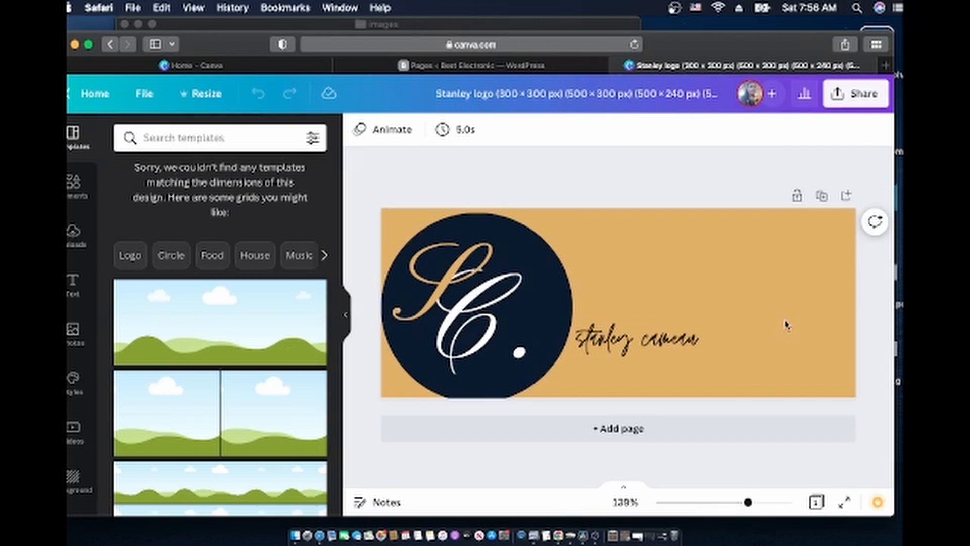
pyautogui.click(556, 297)
pyautogui.press('Delete')
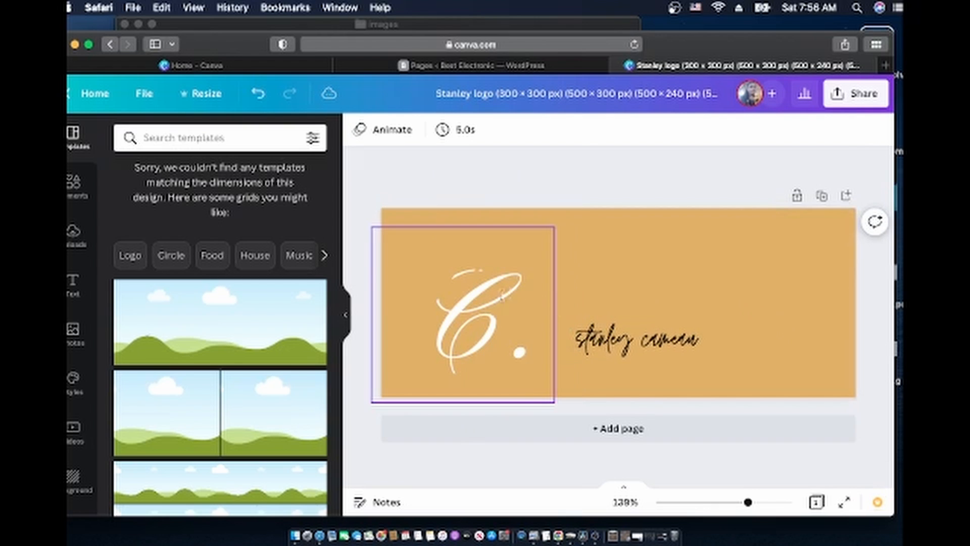
pyautogui.click(487, 304)
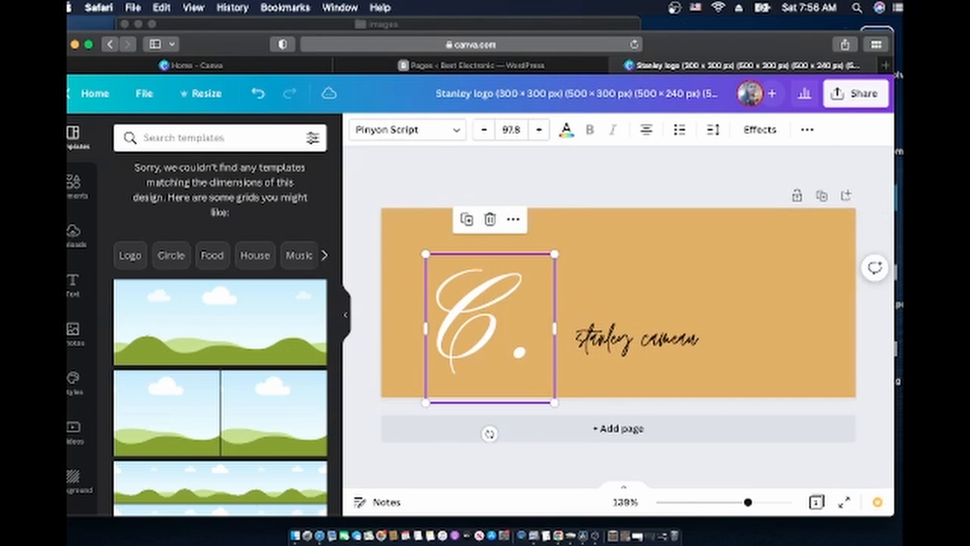
pyautogui.click(493, 315)
pyautogui.press('BackSpace')
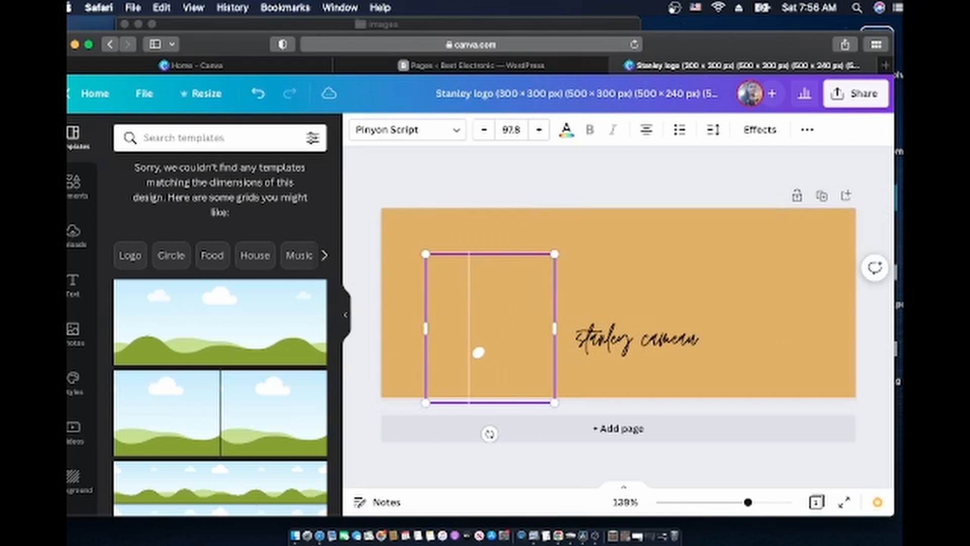
# Clear the orange background to white and minimise the browser
pyautogui.click(564, 236)
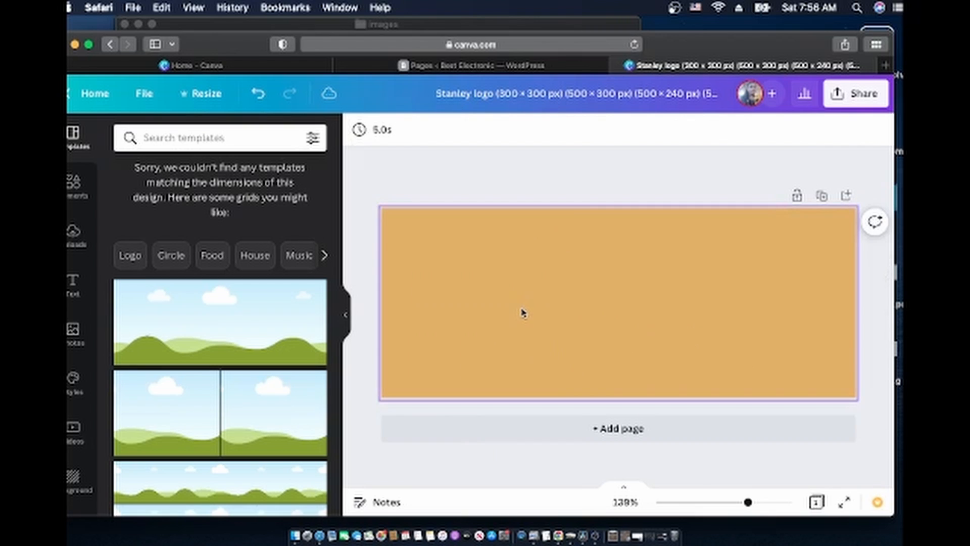
pyautogui.press('BackSpace')
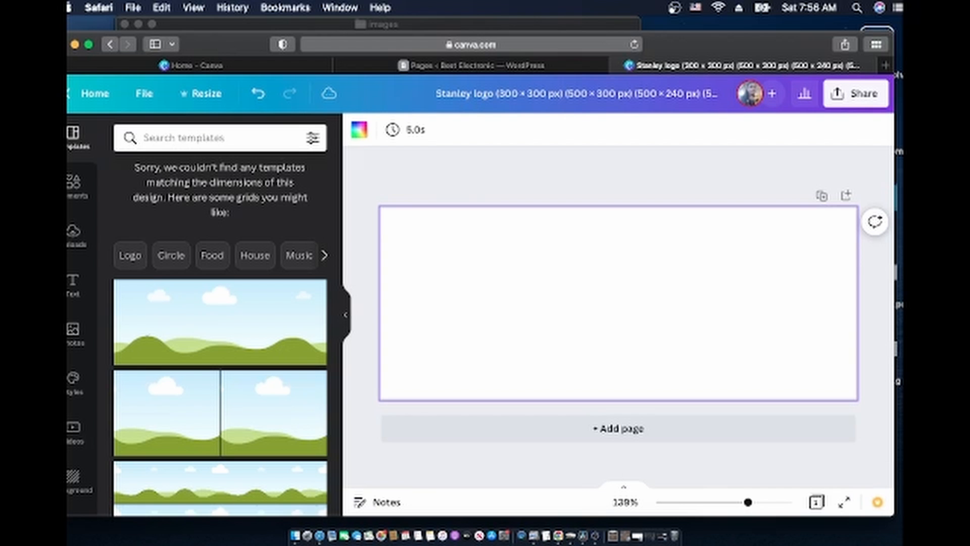
pyautogui.click(75, 45)
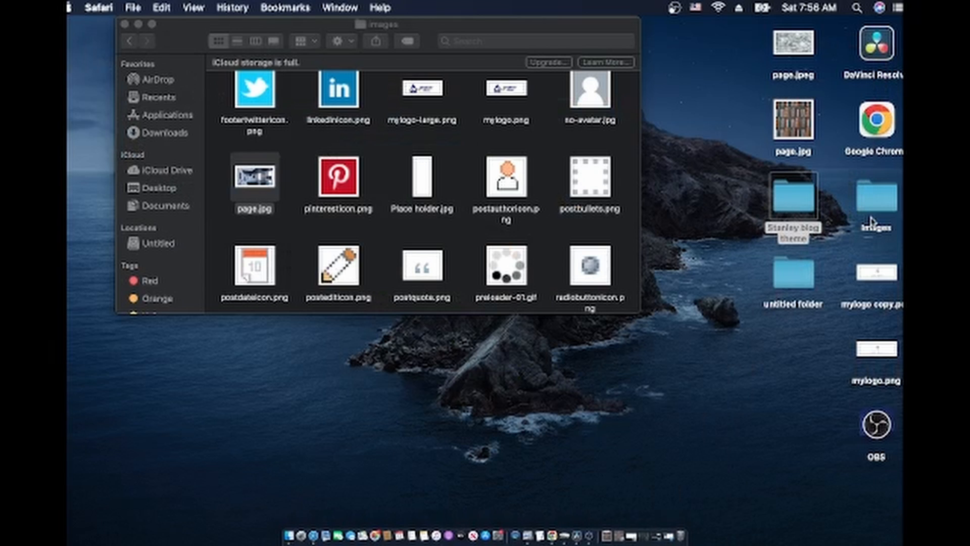
# Check the desktop images folder (page.jpg, Bing Ad.png), close it, and return to Canva in Safari
pyautogui.doubleClick(874, 200)
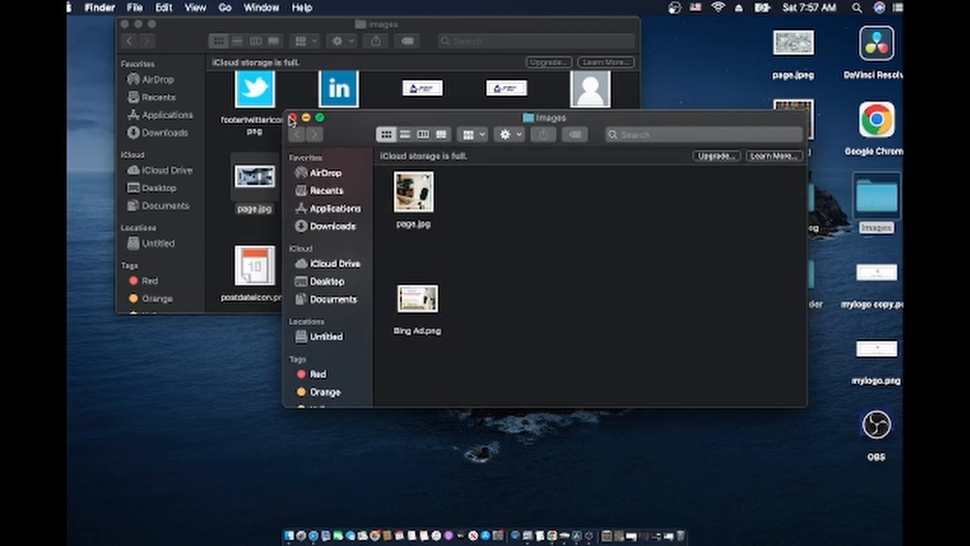
pyautogui.click(292, 119)
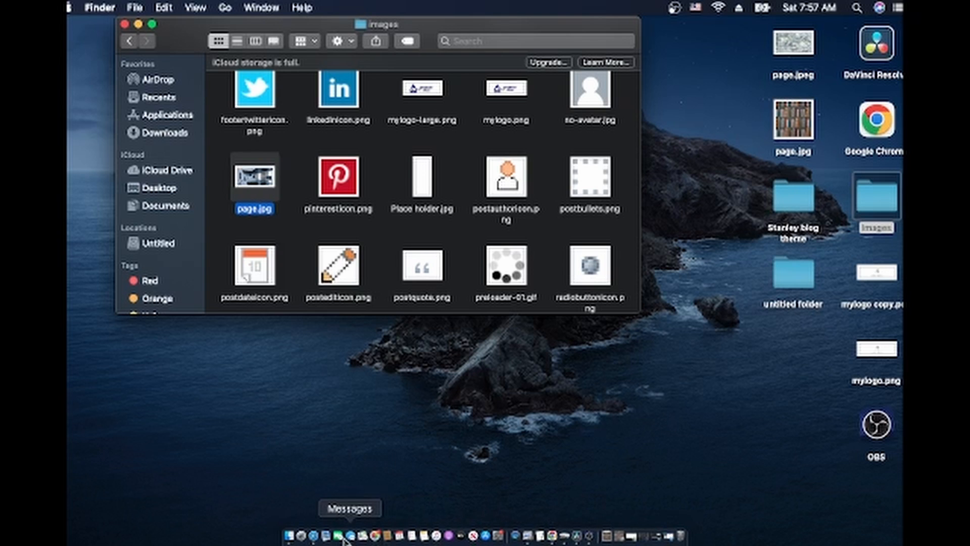
pyautogui.click(314, 536)
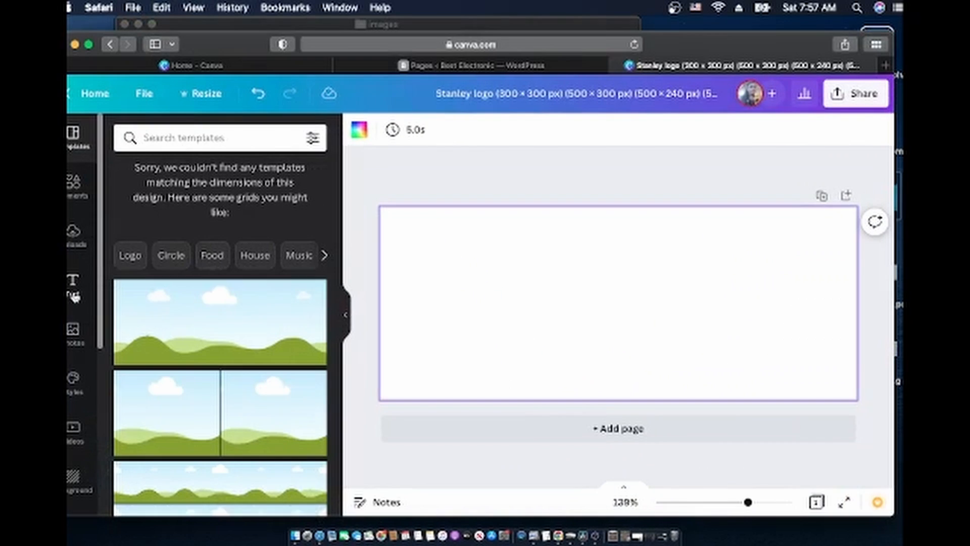
# Add a heading text box reading 'Best Electronic Reviews' to the logo page
pyautogui.click(74, 294)
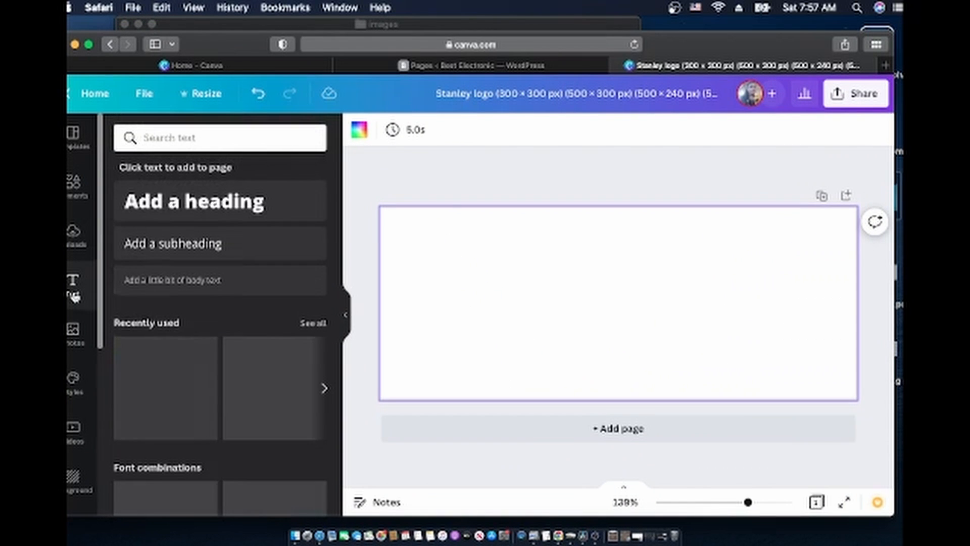
pyautogui.click(191, 202)
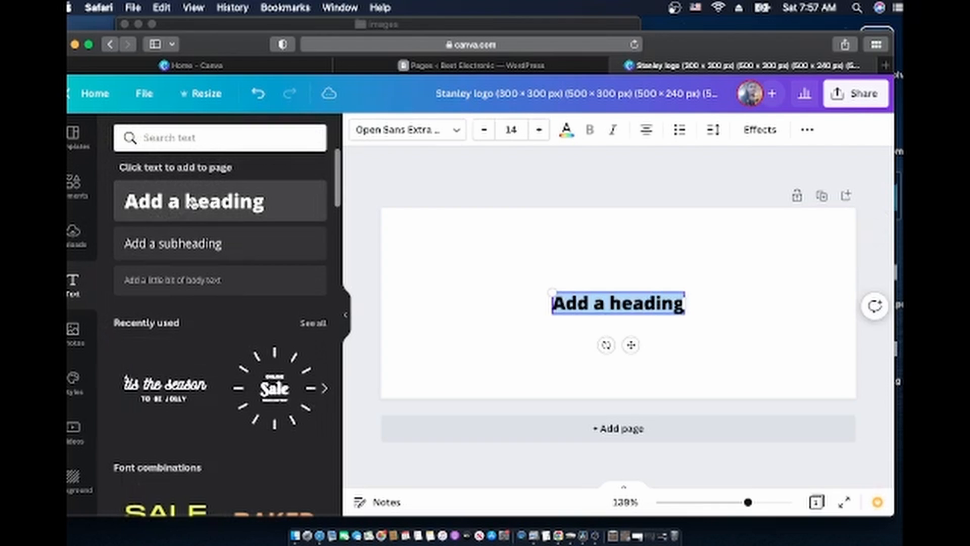
pyautogui.write('Best')
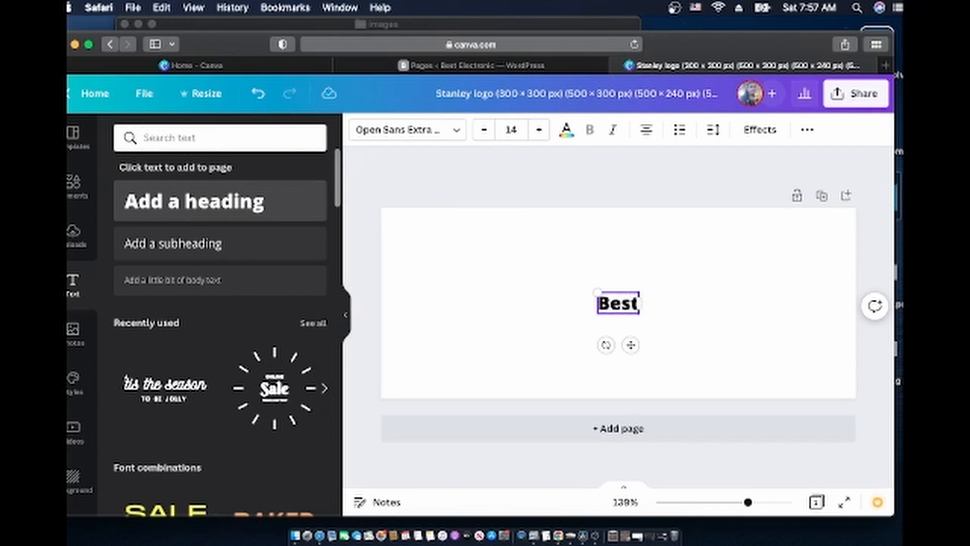
pyautogui.write(' Electronic Reviews')
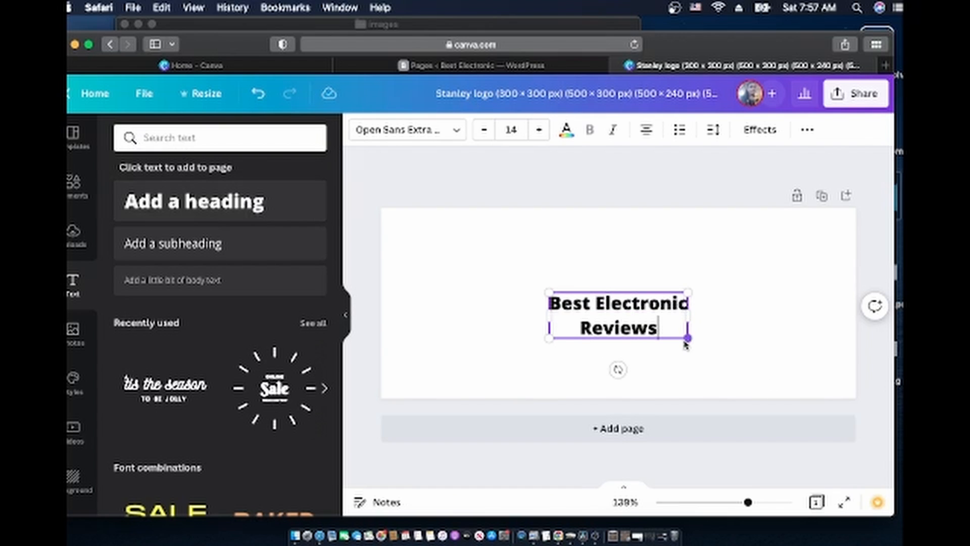
# Enlarge the heading to about size 29.8 and move it toward the right of the page
pyautogui.moveTo(689, 338); pyautogui.dragTo(738, 355)
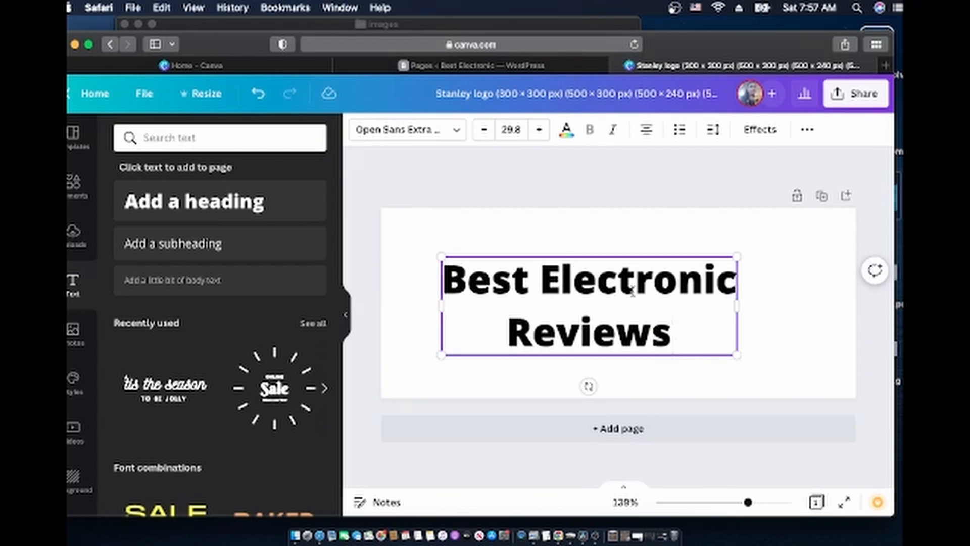
pyautogui.click(594, 245)
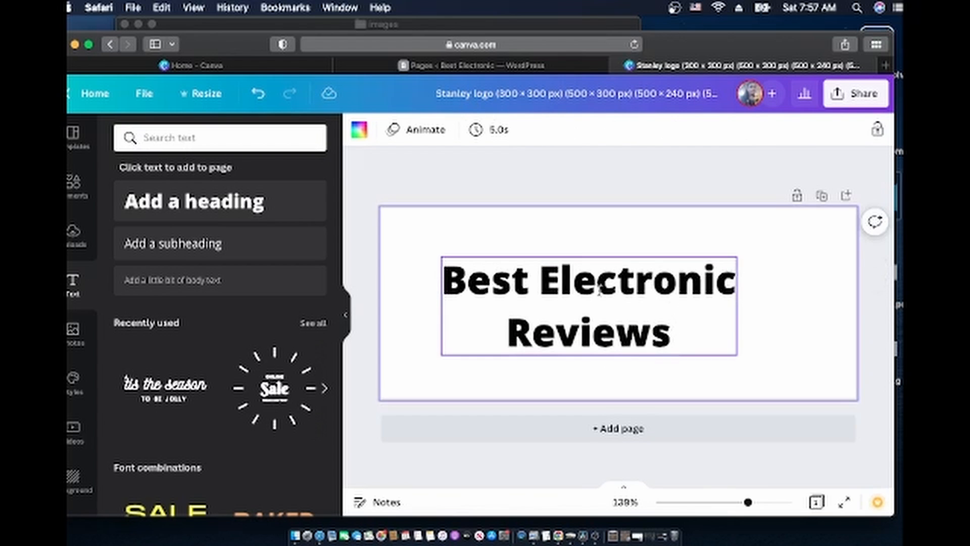
pyautogui.click(623, 281)
pyautogui.moveTo(623, 282); pyautogui.dragTo(724, 286)
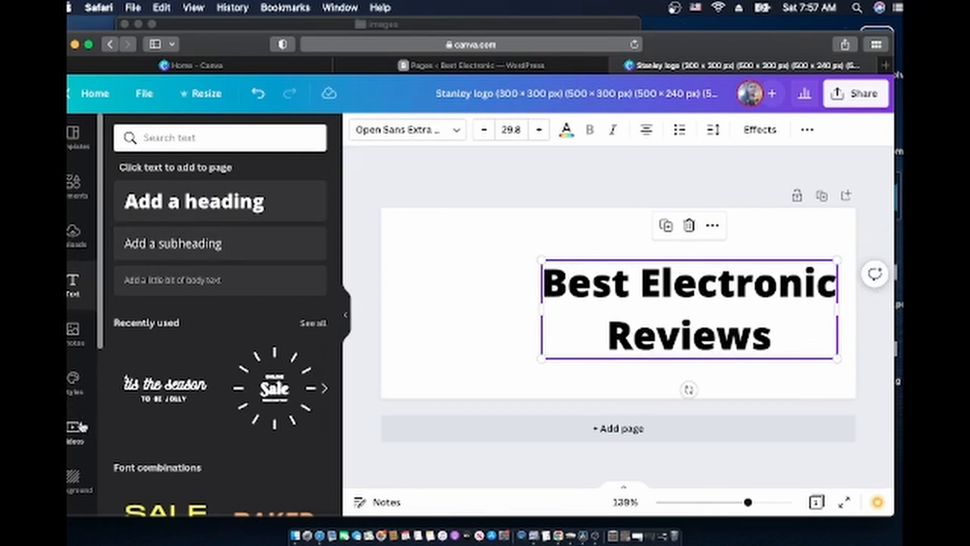
pyautogui.click(75, 333)
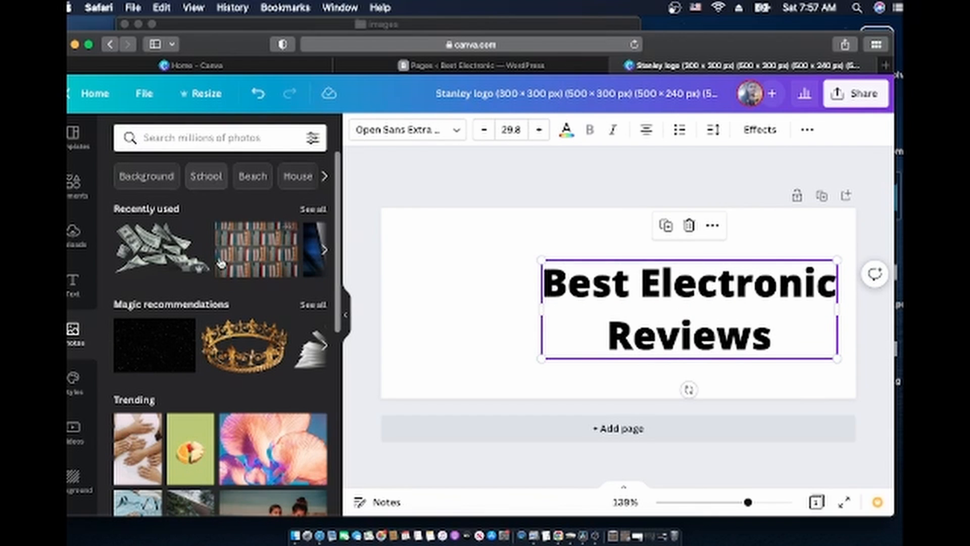
# Search Canva photos for 'power plug', fixing the misspelled search term
pyautogui.click(200, 138)
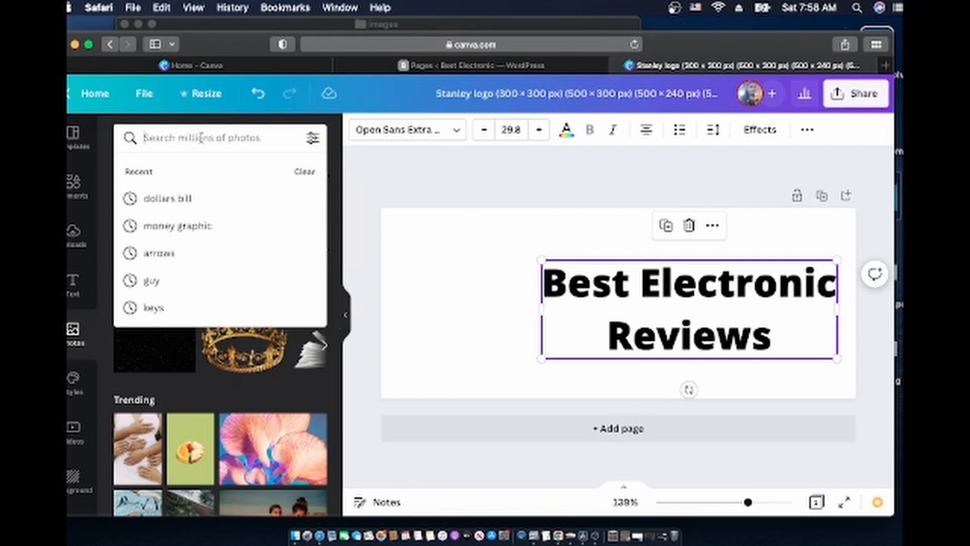
pyautogui.write('plog')
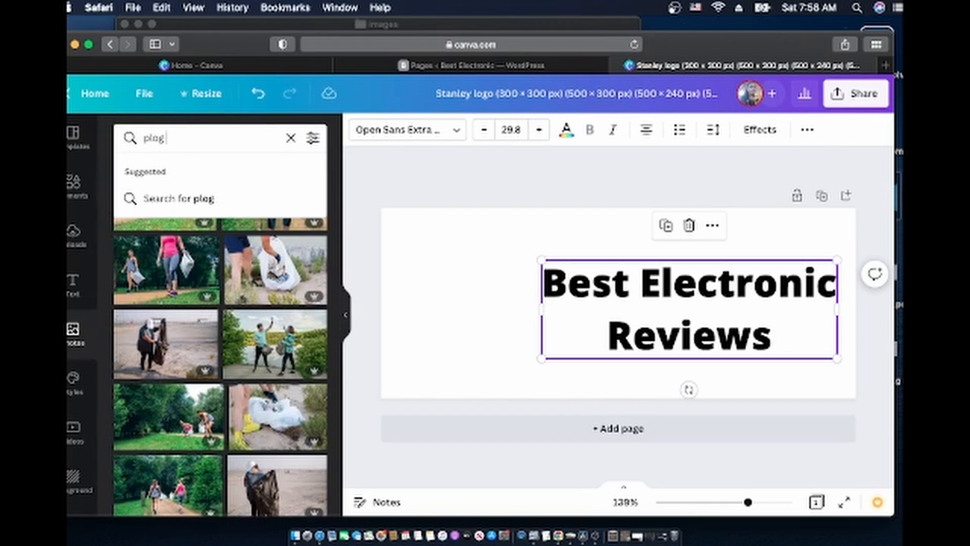
pyautogui.write('power')
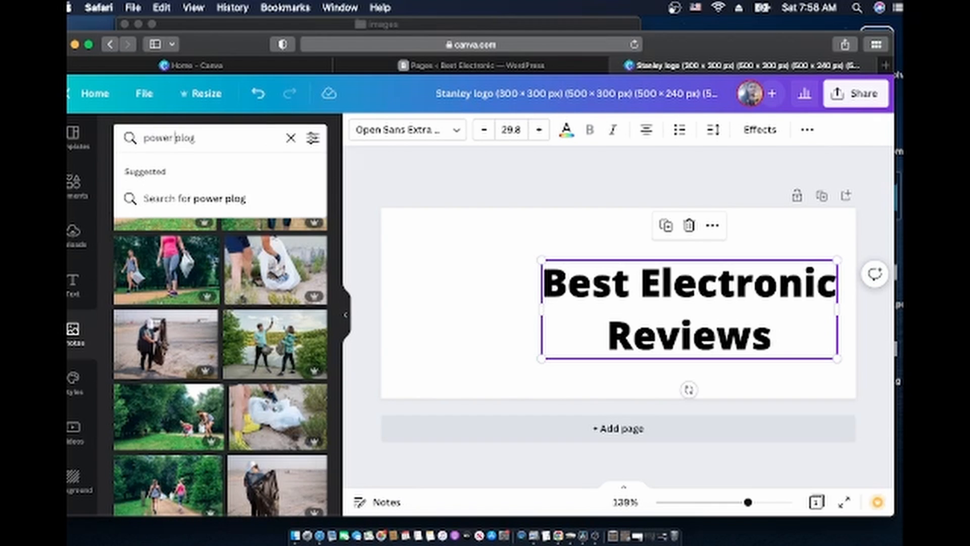
pyautogui.press('Return')
pyautogui.scroll(-15, 201, 337)
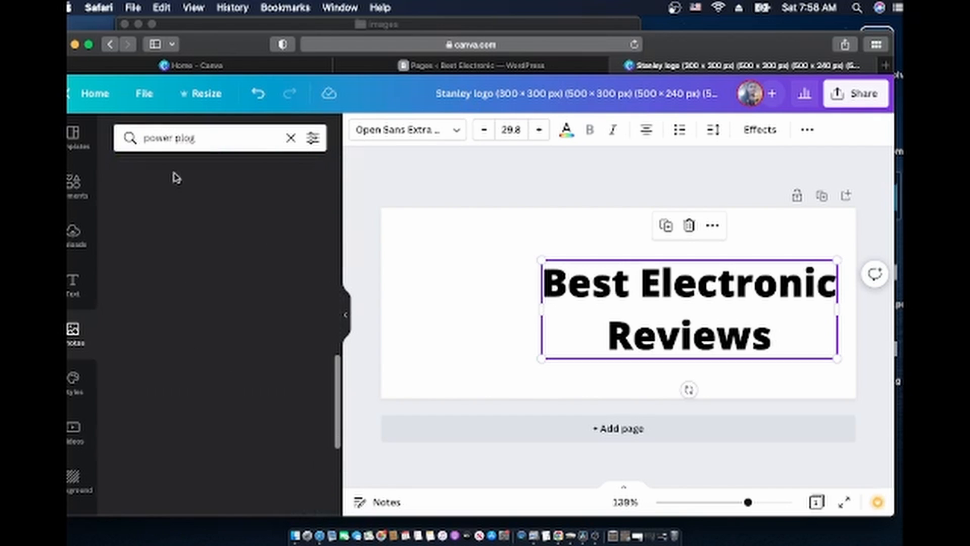
pyautogui.click(210, 130)
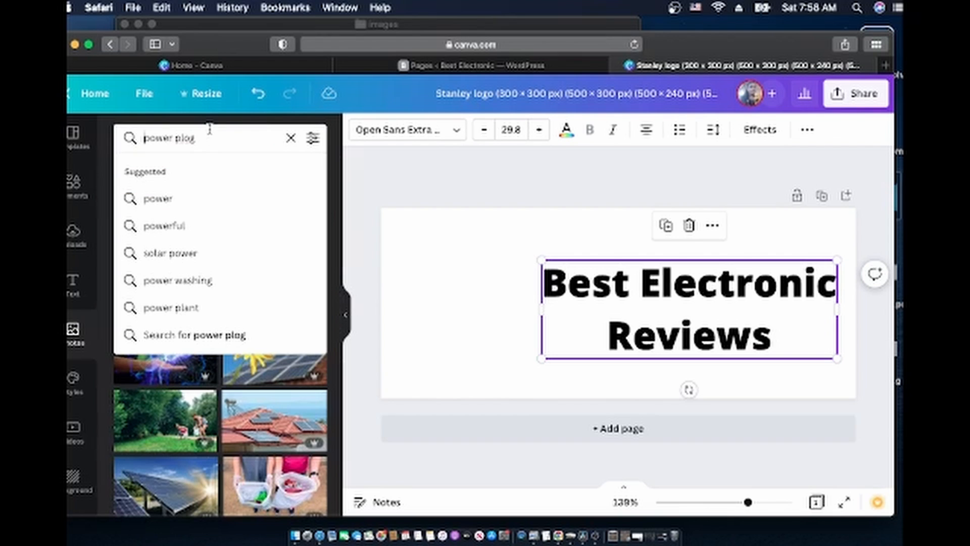
pyautogui.press('Escape')
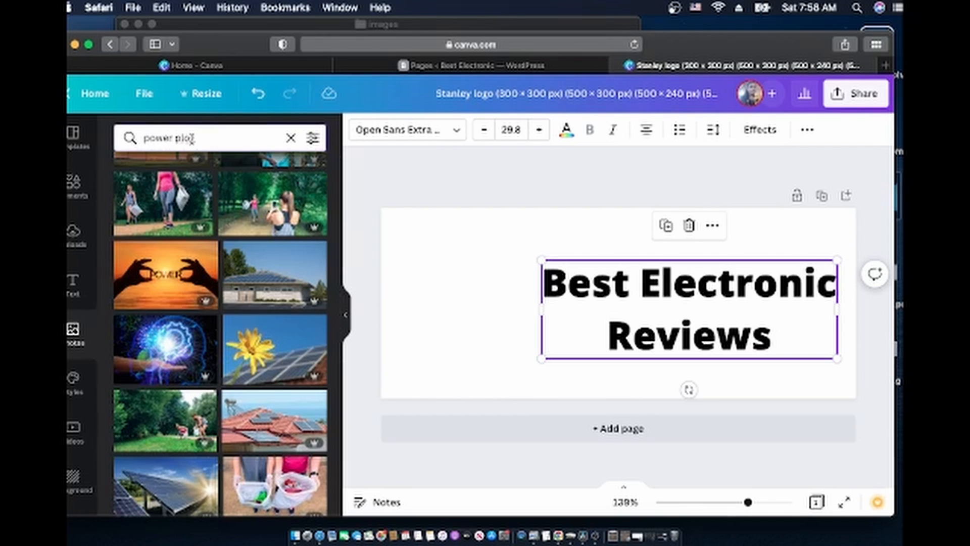
pyautogui.click(192, 138)
pyautogui.press('BackSpace')
pyautogui.write('u')
pyautogui.press('Return')
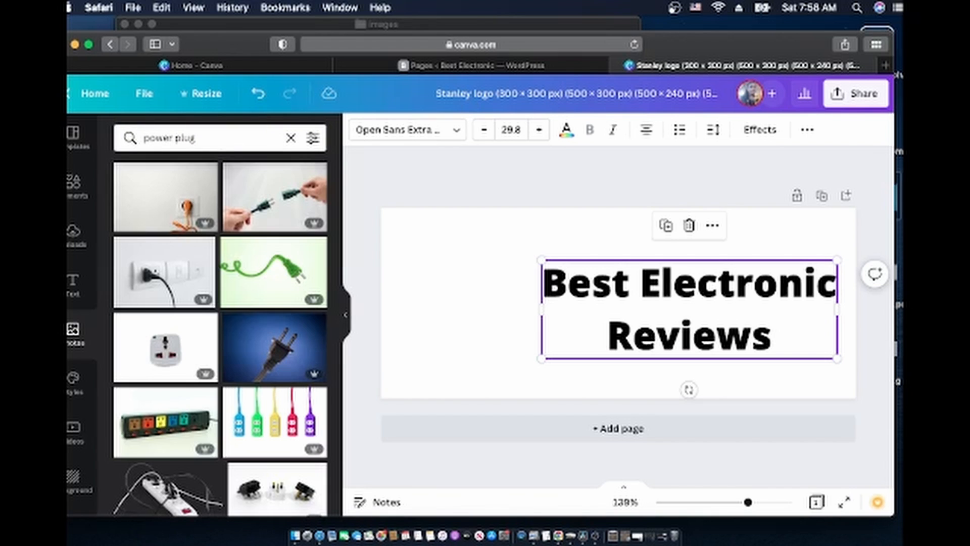
pyautogui.scroll(-10, 232, 358)
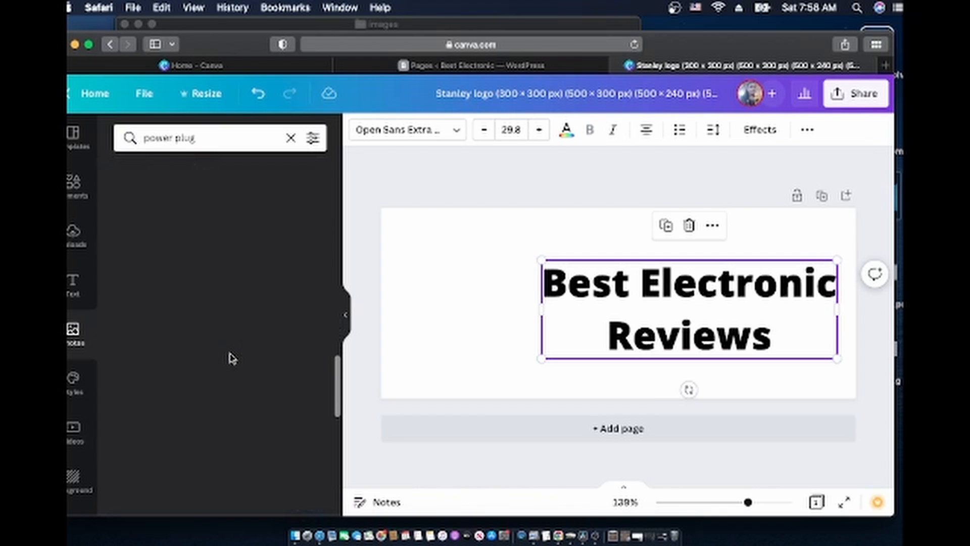
pyautogui.scroll(-8, 230, 358)
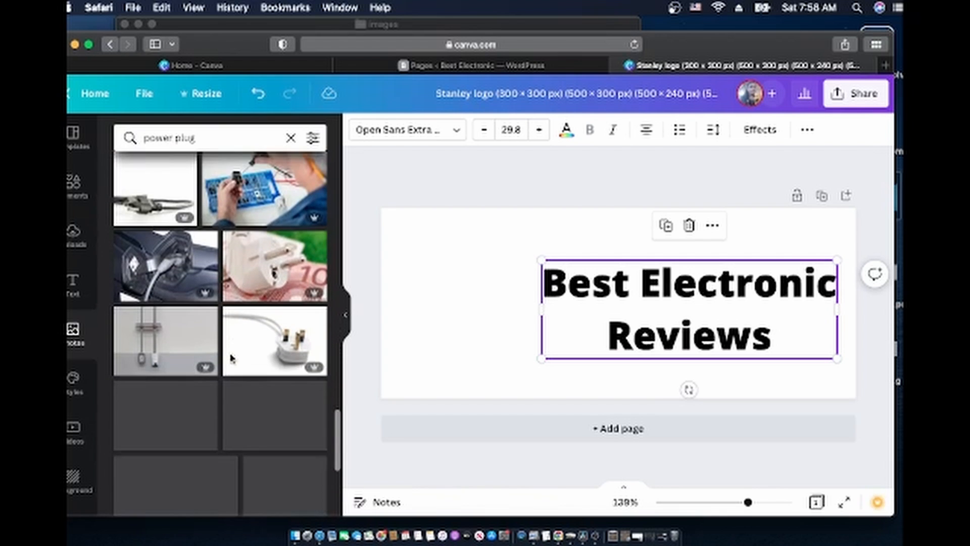
pyautogui.scroll(-10, 231, 358)
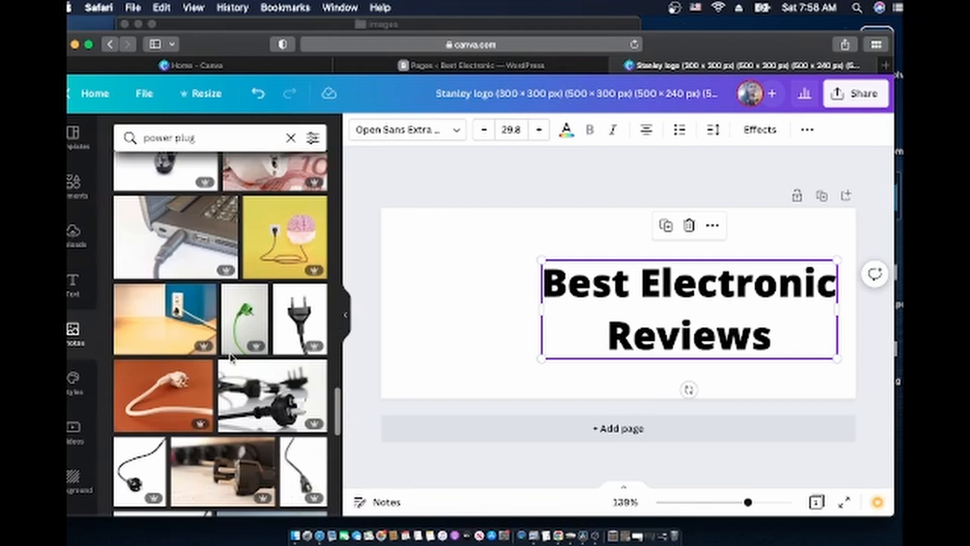
pyautogui.scroll(-3, 230, 357)
pyautogui.scroll(3, 283, 339)
# Add a black power-plug photo and place it left of the heading
pyautogui.click(305, 328)
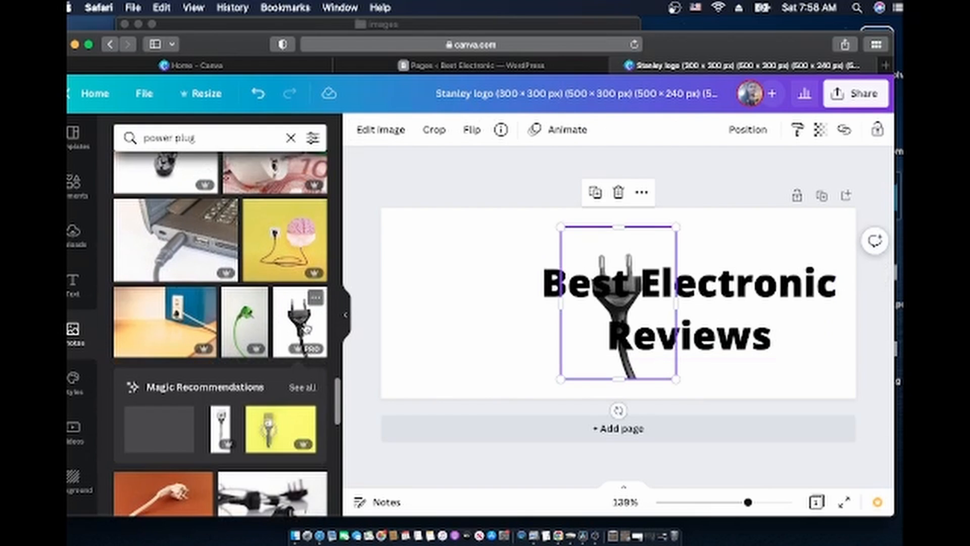
pyautogui.click(575, 330)
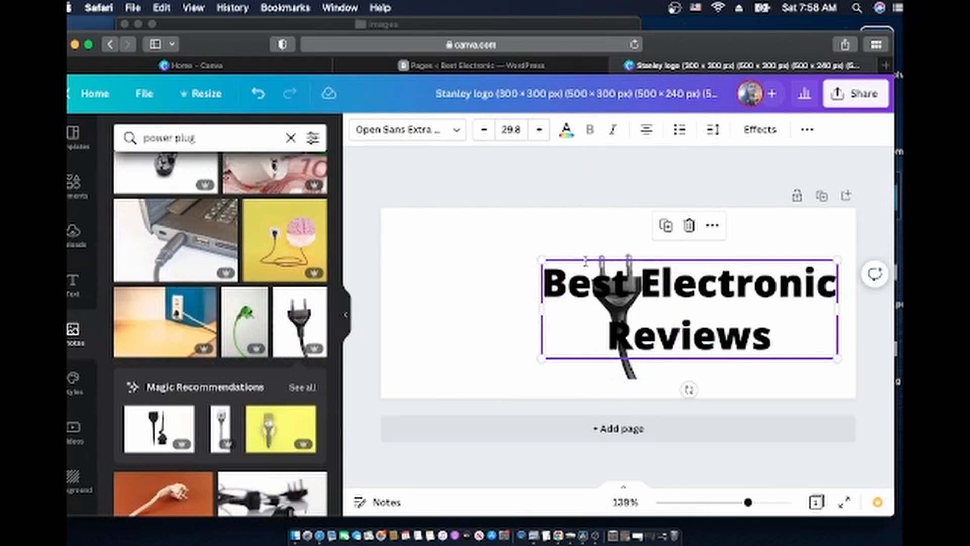
pyautogui.moveTo(620, 251); pyautogui.dragTo(485, 251)
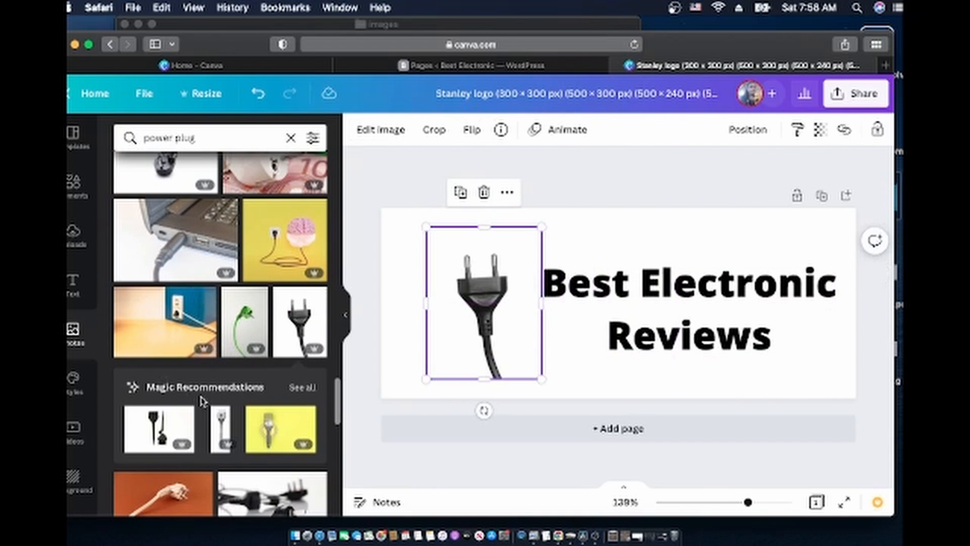
# Swap in a different black plug photo and delete the first one
pyautogui.scroll(-8, 202, 402)
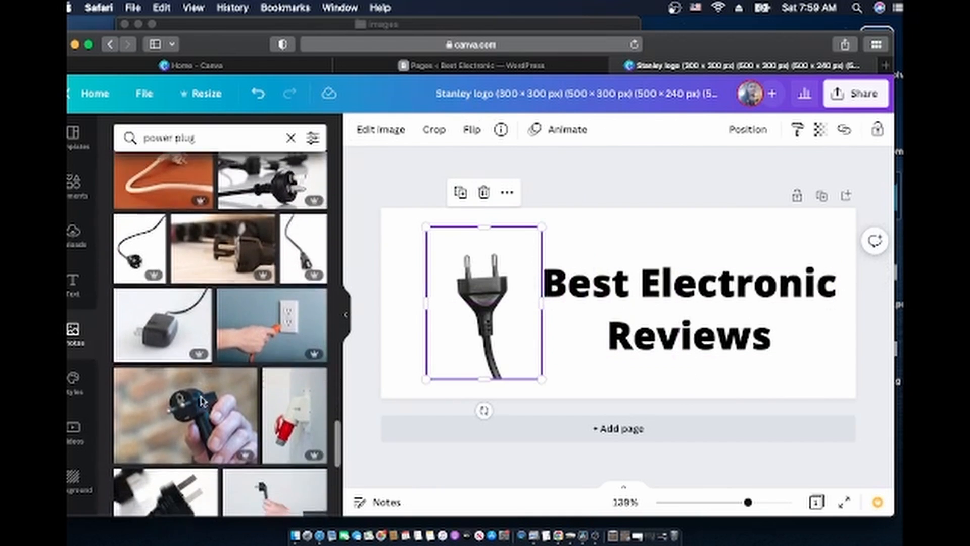
pyautogui.scroll(-10, 201, 402)
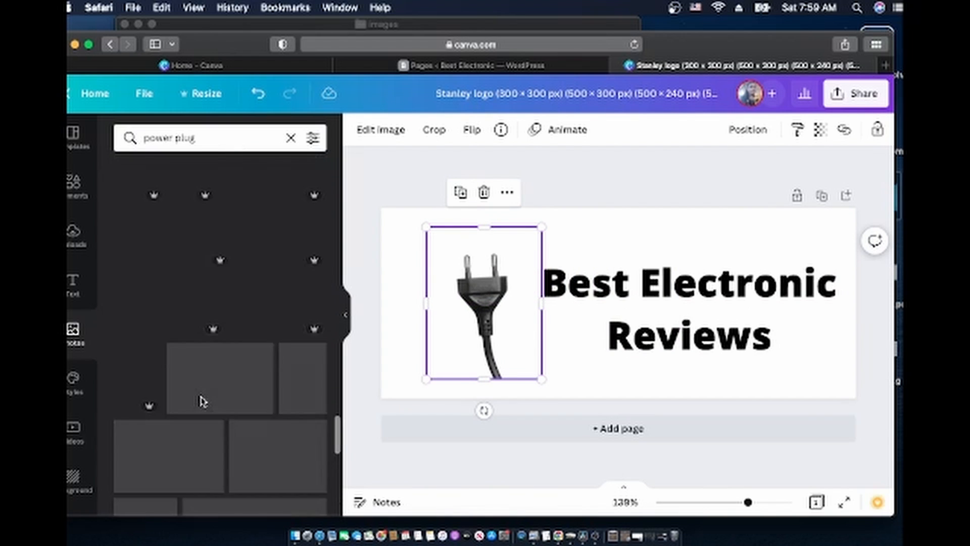
pyautogui.scroll(-5, 203, 402)
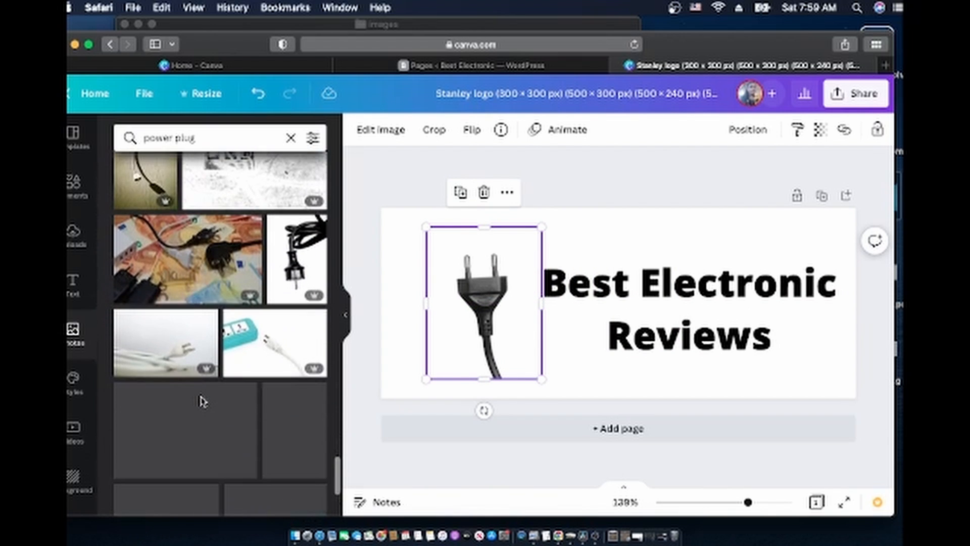
pyautogui.scroll(-8, 202, 401)
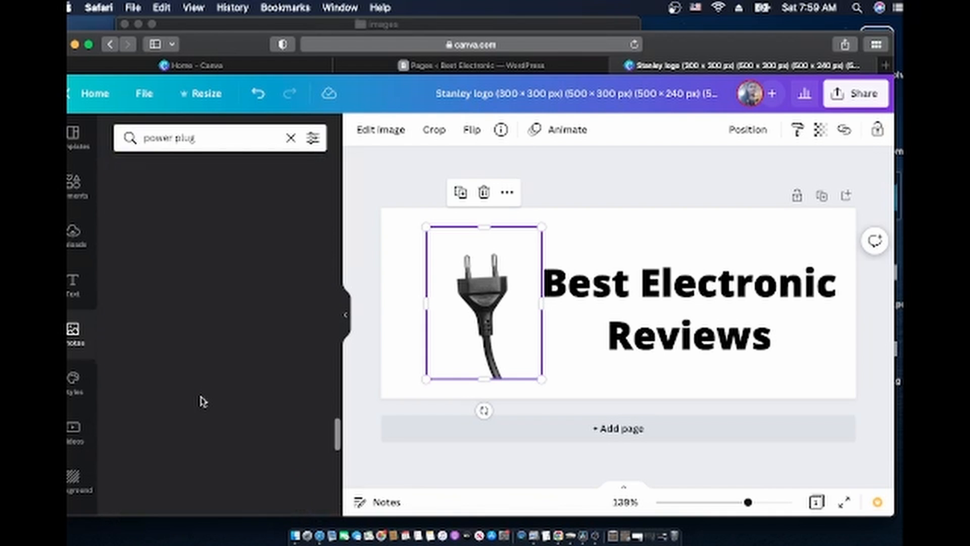
pyautogui.scroll(-8, 202, 401)
pyautogui.scroll(-5, 202, 402)
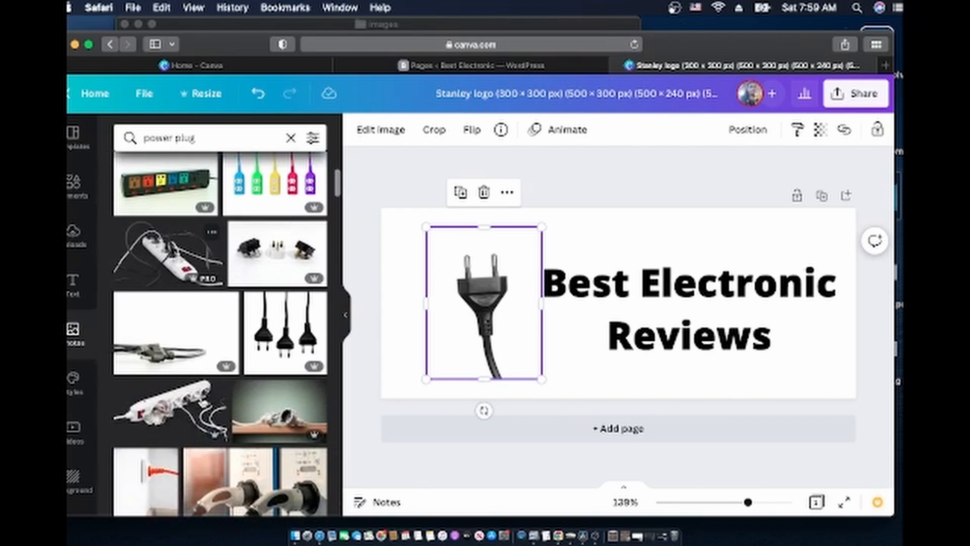
pyautogui.scroll(-6, 202, 401)
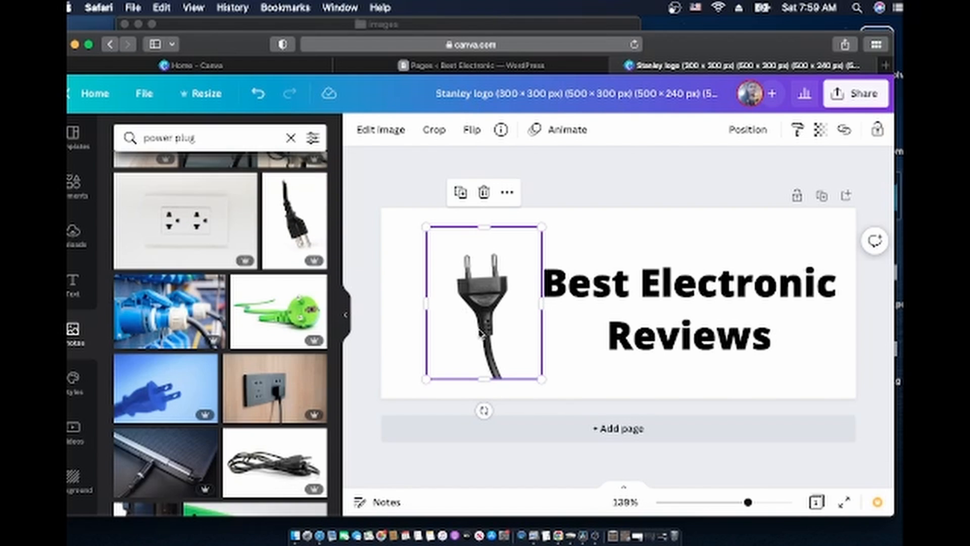
pyautogui.click(296, 220)
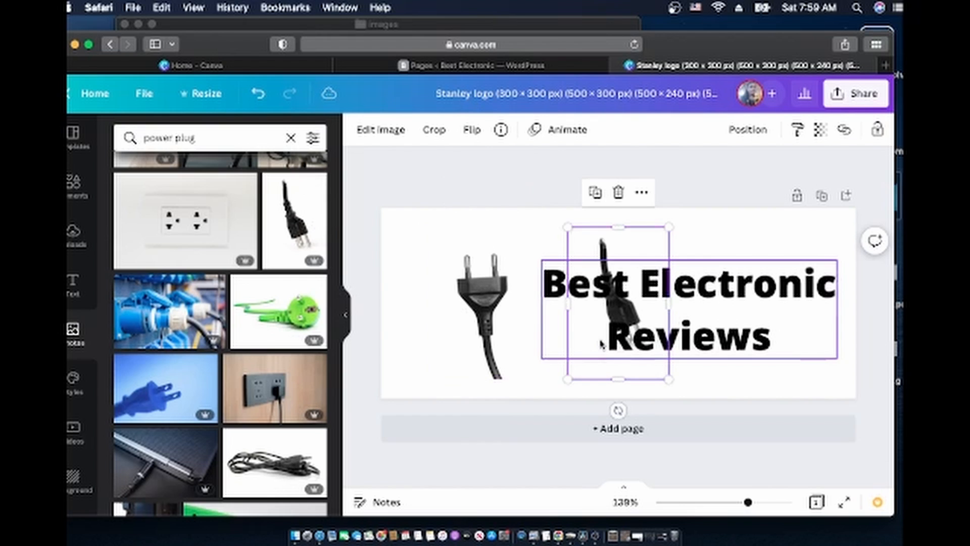
pyautogui.click(487, 309)
pyautogui.press('Delete')
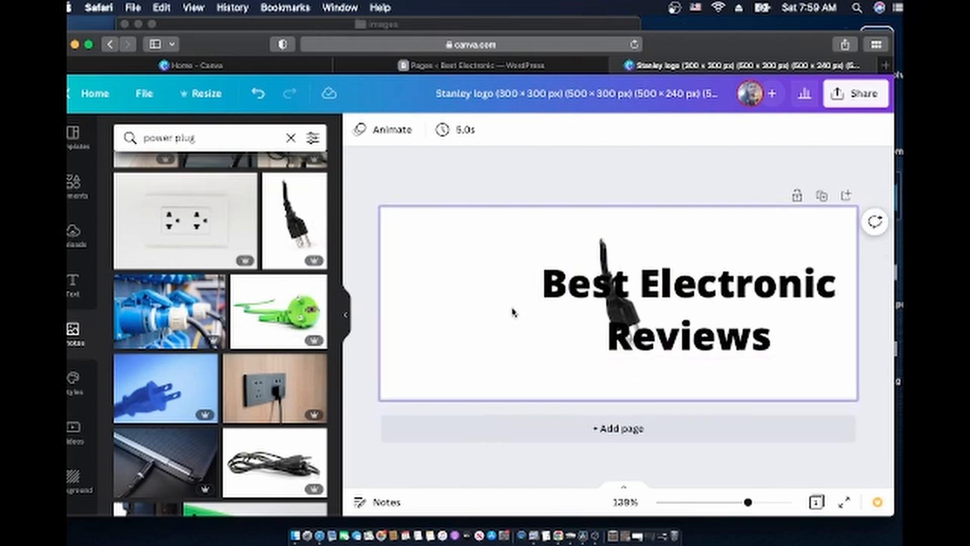
# Rotate the plug photo to about 178° and position it left of the centred heading
pyautogui.click(610, 254)
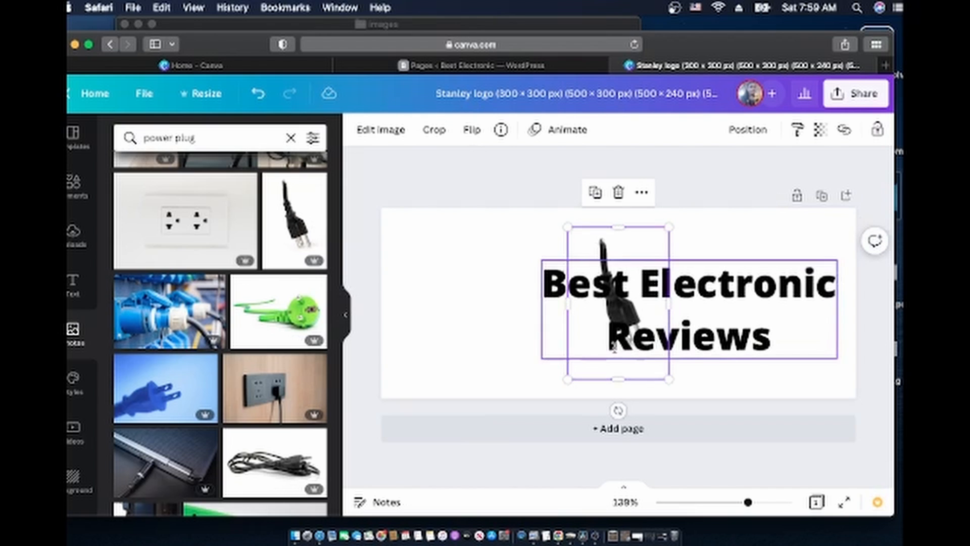
pyautogui.moveTo(619, 411); pyautogui.dragTo(505, 191)
pyautogui.moveTo(602, 298); pyautogui.dragTo(475, 304)
pyautogui.moveTo(617, 284); pyautogui.dragTo(607, 278)
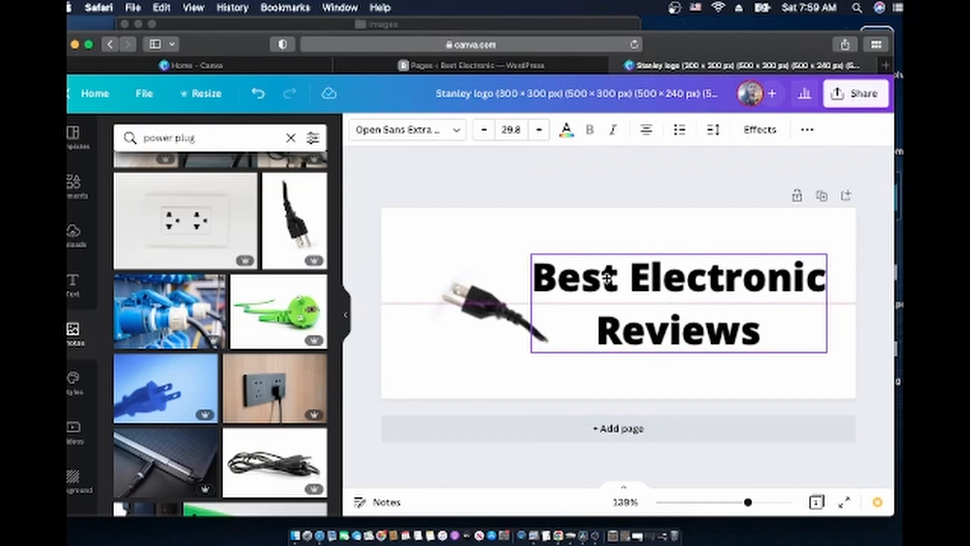
pyautogui.click(481, 313)
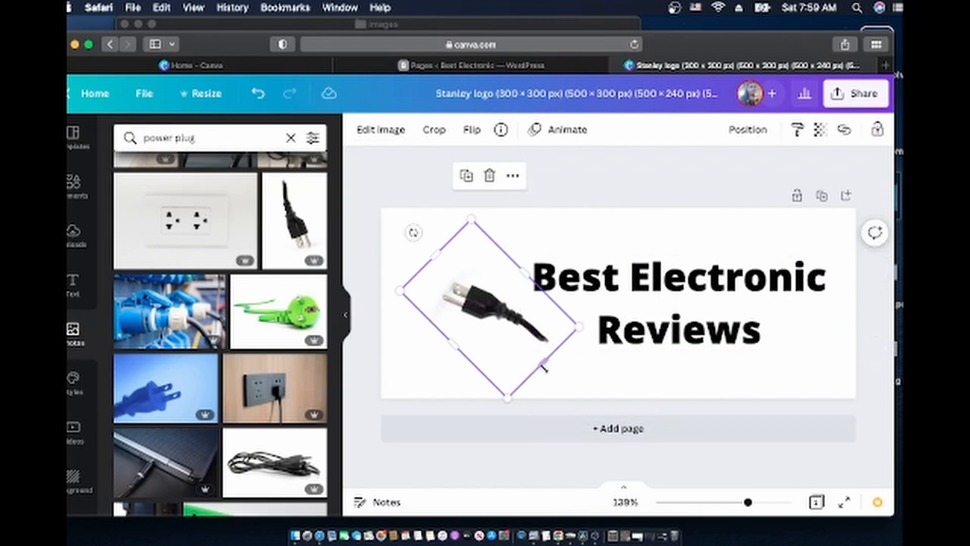
pyautogui.moveTo(413, 232); pyautogui.dragTo(490, 200)
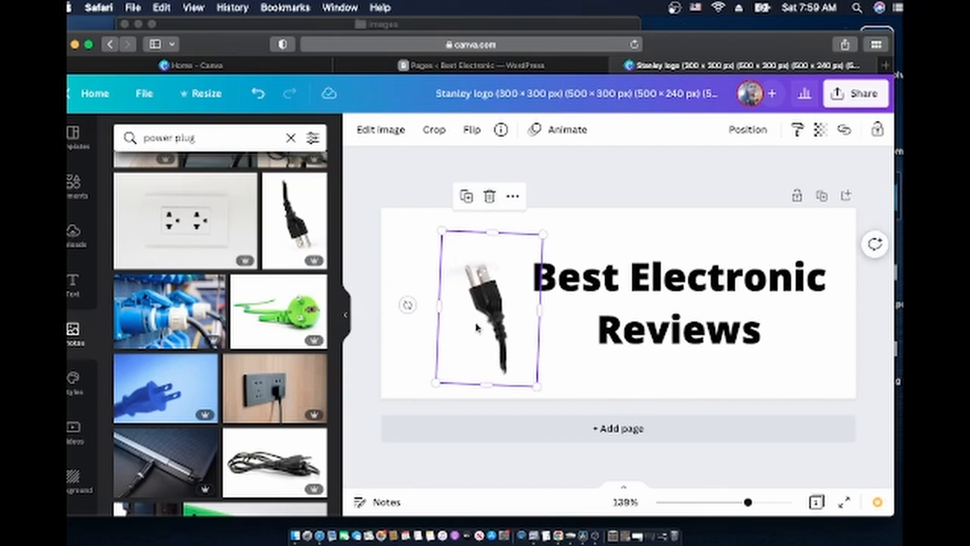
pyautogui.moveTo(404, 299); pyautogui.dragTo(405, 325)
pyautogui.click(651, 252)
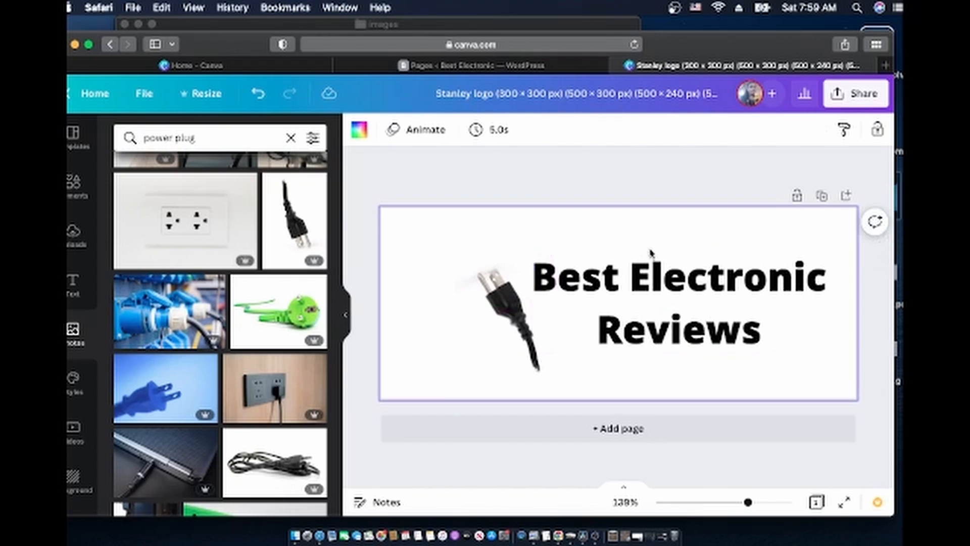
pyautogui.click(670, 282)
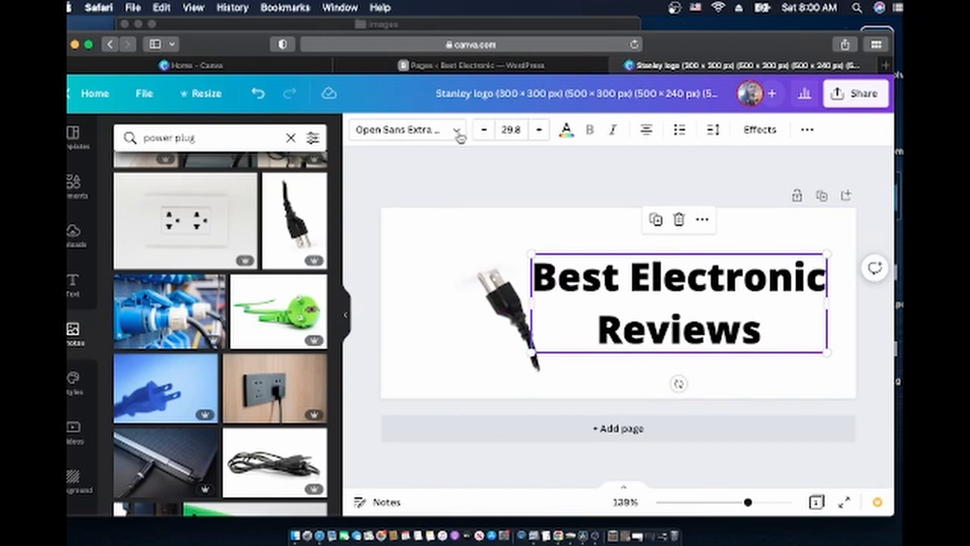
# Change the heading's text colour to a custom dark navy (#100D49)
pyautogui.click(567, 131)
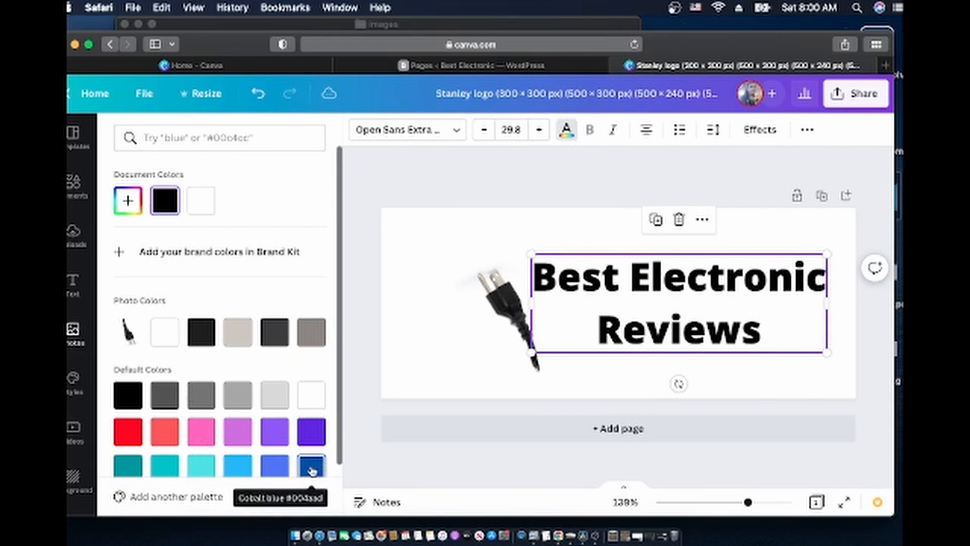
pyautogui.click(129, 201)
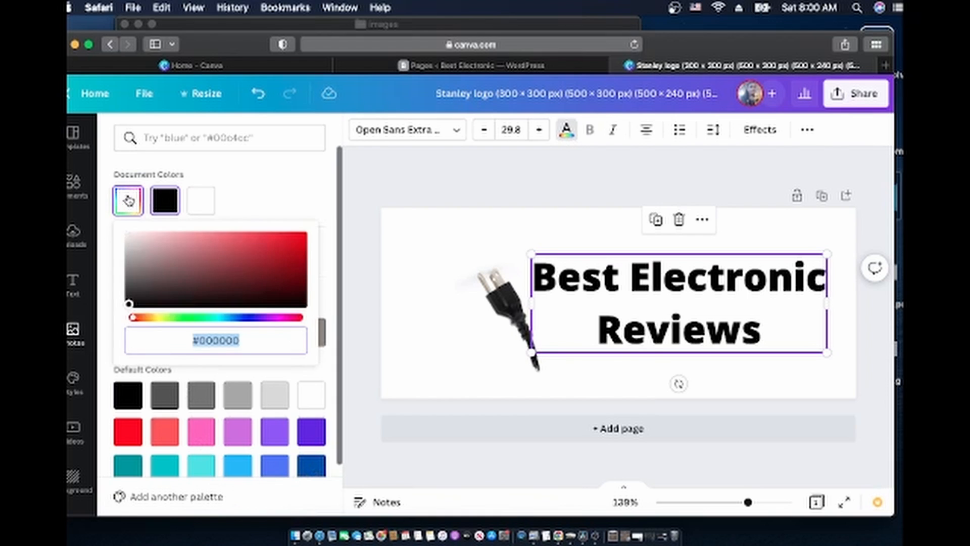
pyautogui.click(246, 319)
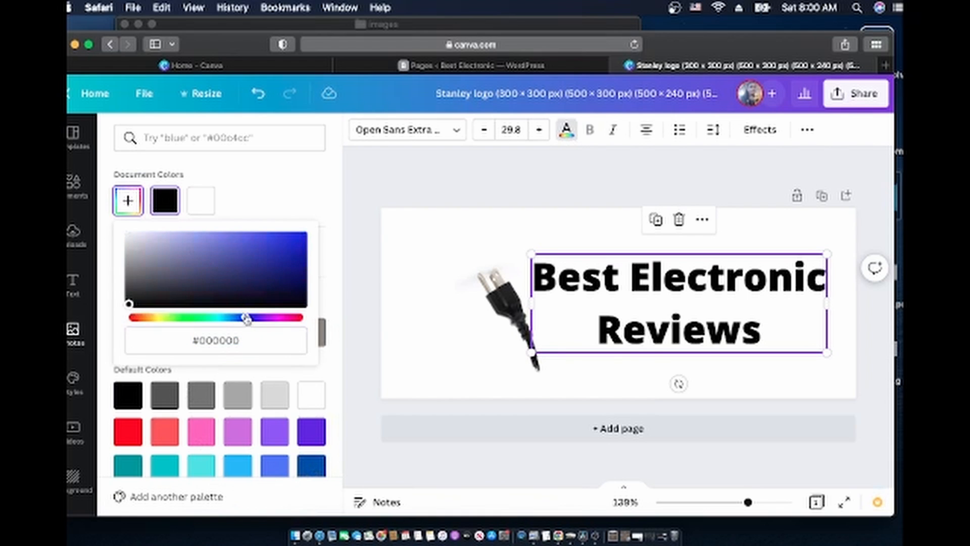
pyautogui.moveTo(128, 306); pyautogui.dragTo(276, 286)
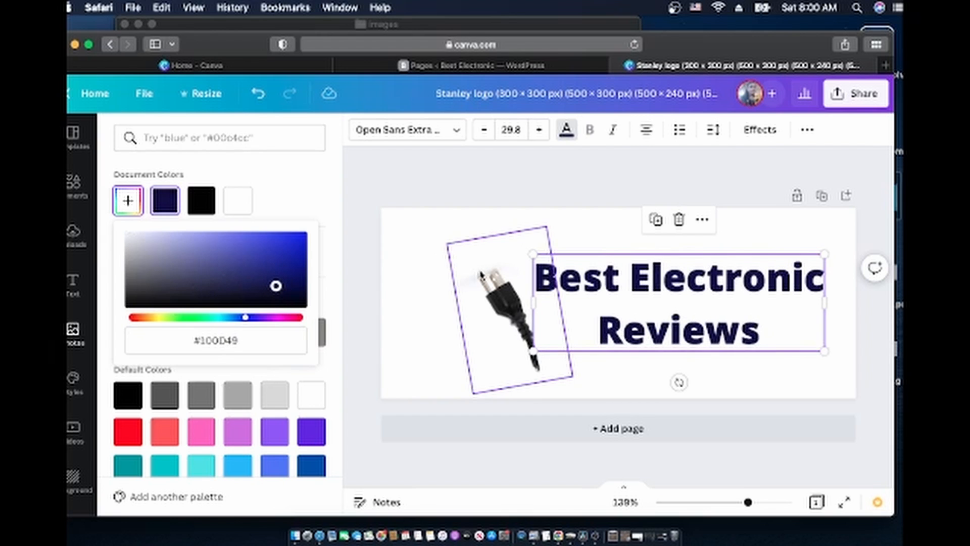
# Nudge the plug photo slightly up and to the left
pyautogui.click(481, 281)
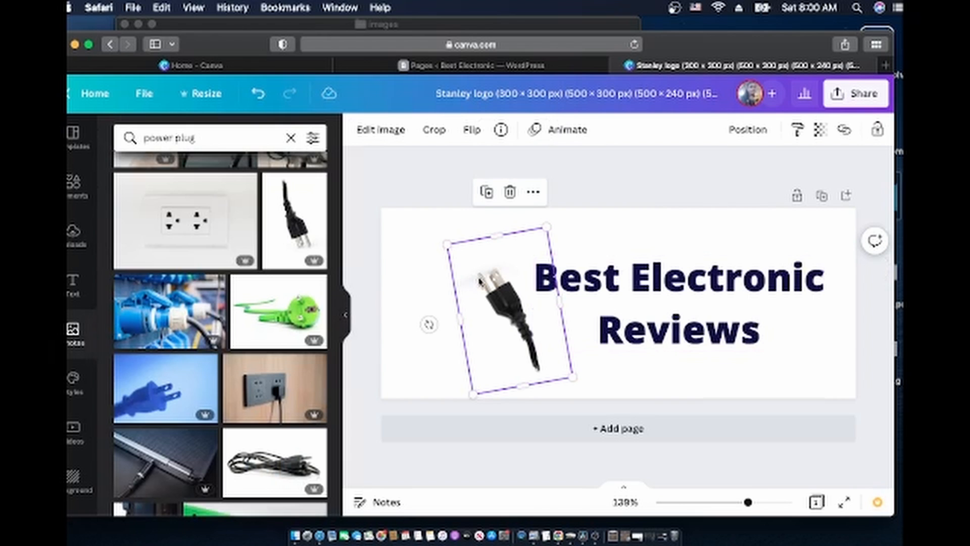
pyautogui.click(675, 302)
pyautogui.moveTo(499, 311); pyautogui.dragTo(478, 303)
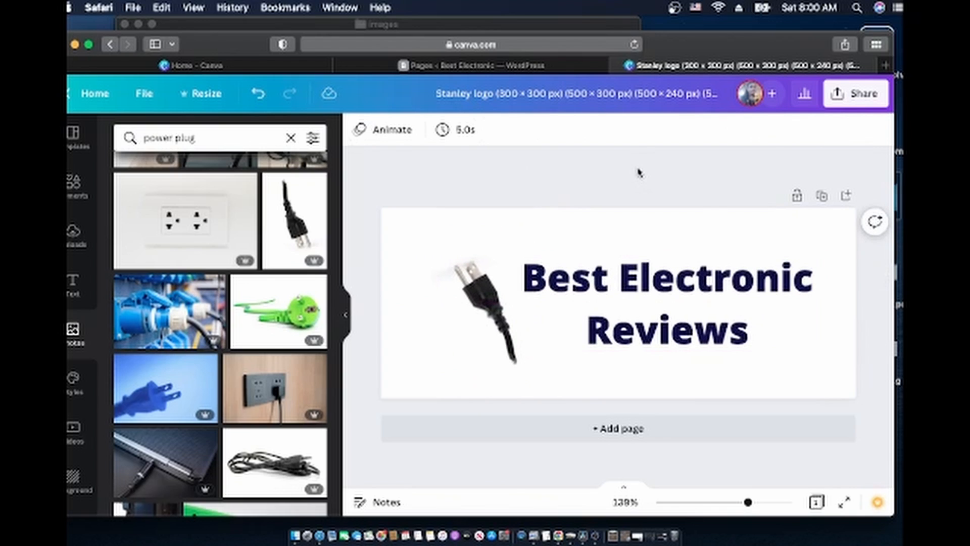
# Rename the Canva design to 'mylogo'
pyautogui.click(623, 96)
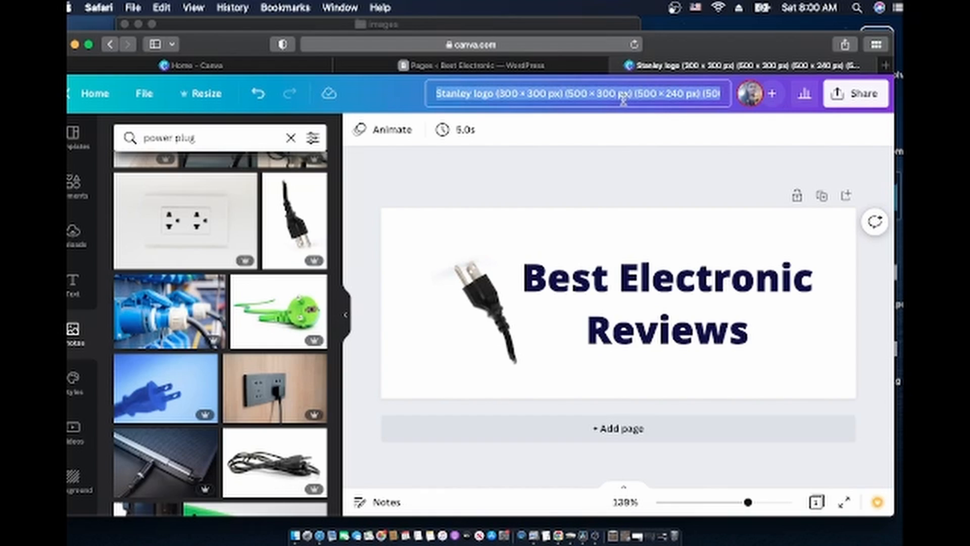
pyautogui.write('log')
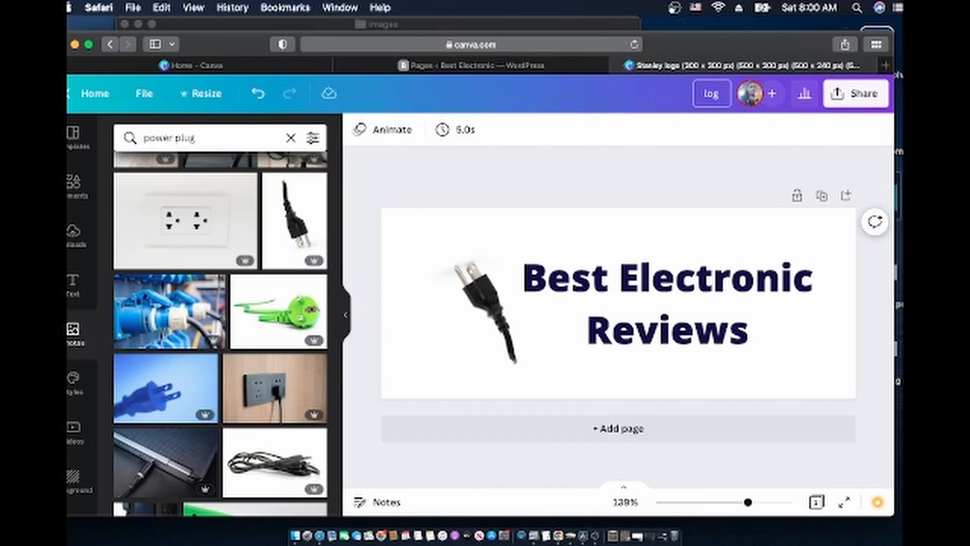
pyautogui.write('o')
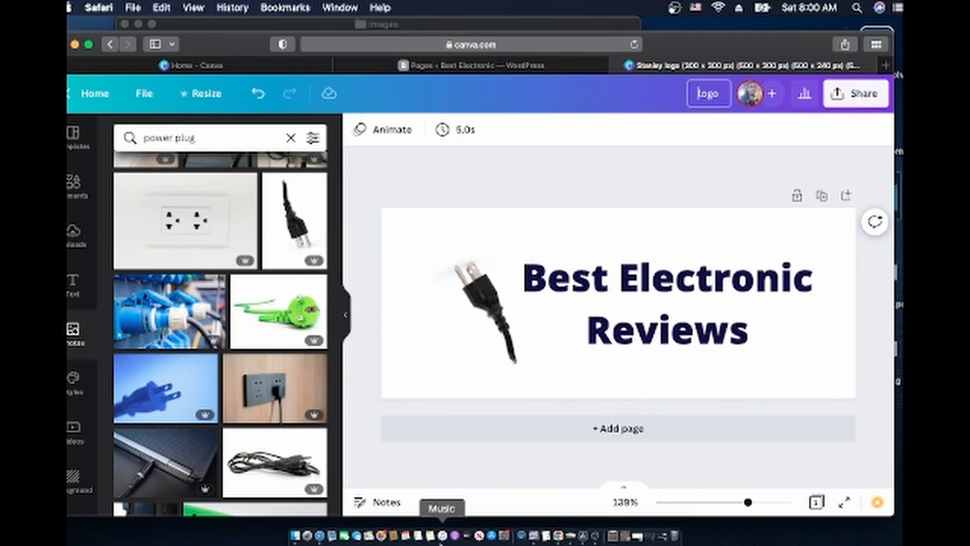
pyautogui.click(75, 44)
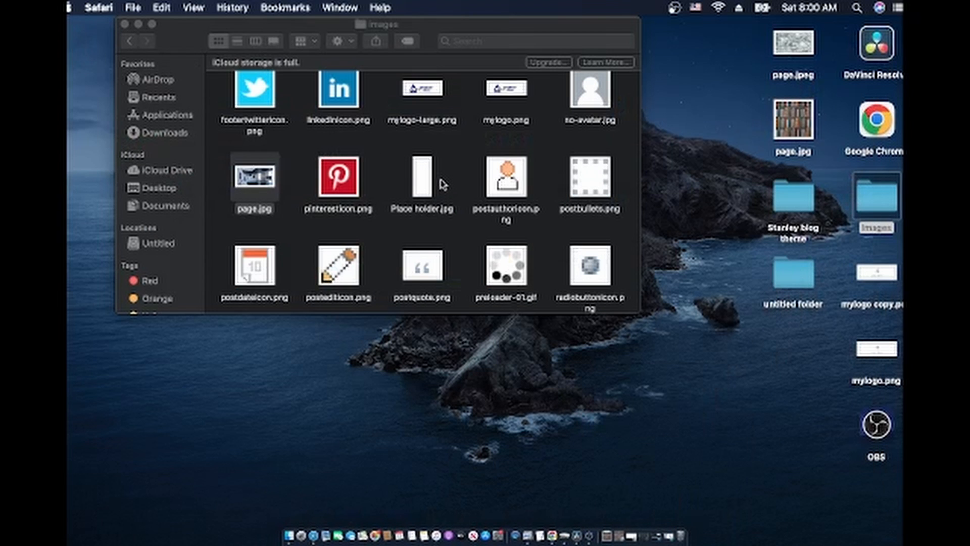
pyautogui.click(313, 536)
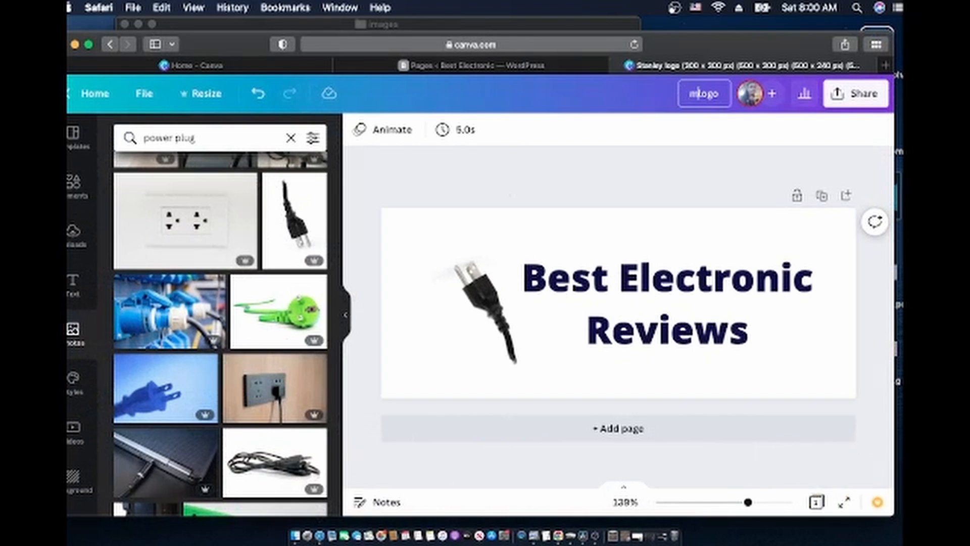
pyautogui.write('y')
pyautogui.press('Return')
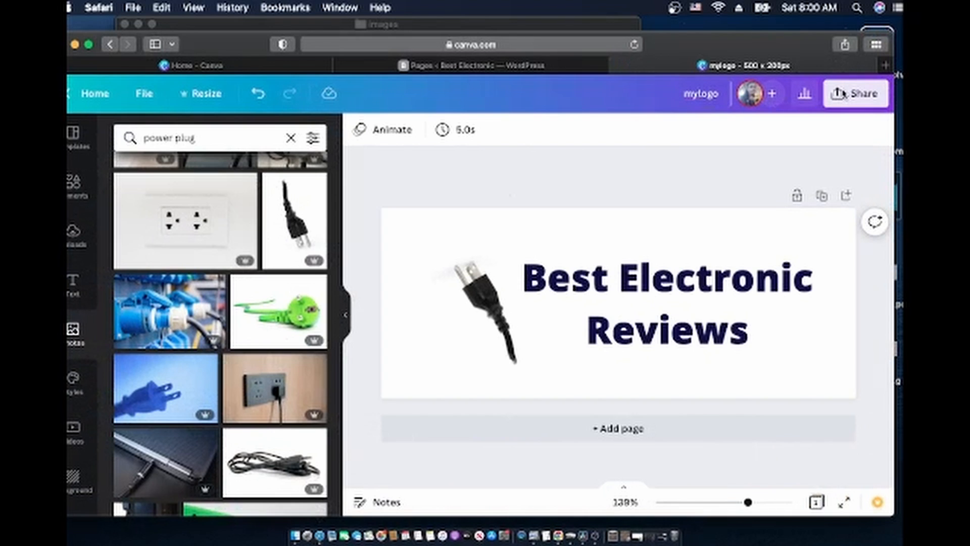
# Download the design as a JPG and bring the Stanley blog theme folder window forward
pyautogui.click(841, 94)
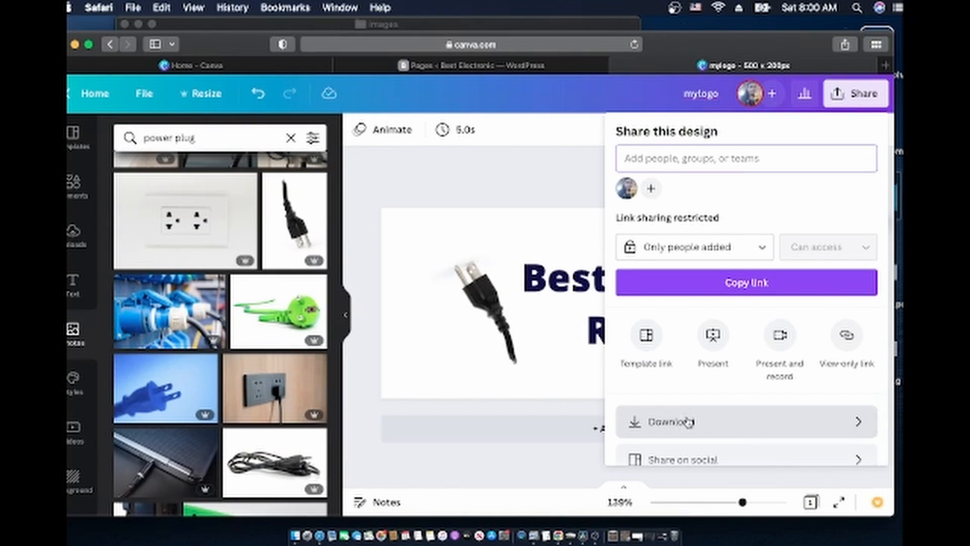
pyautogui.click(666, 422)
pyautogui.click(766, 195)
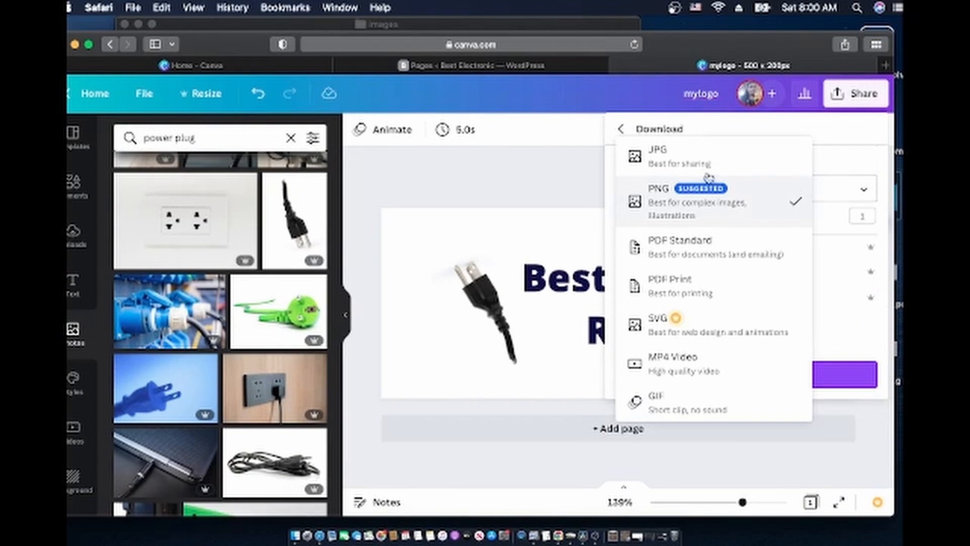
pyautogui.click(697, 155)
pyautogui.click(751, 375)
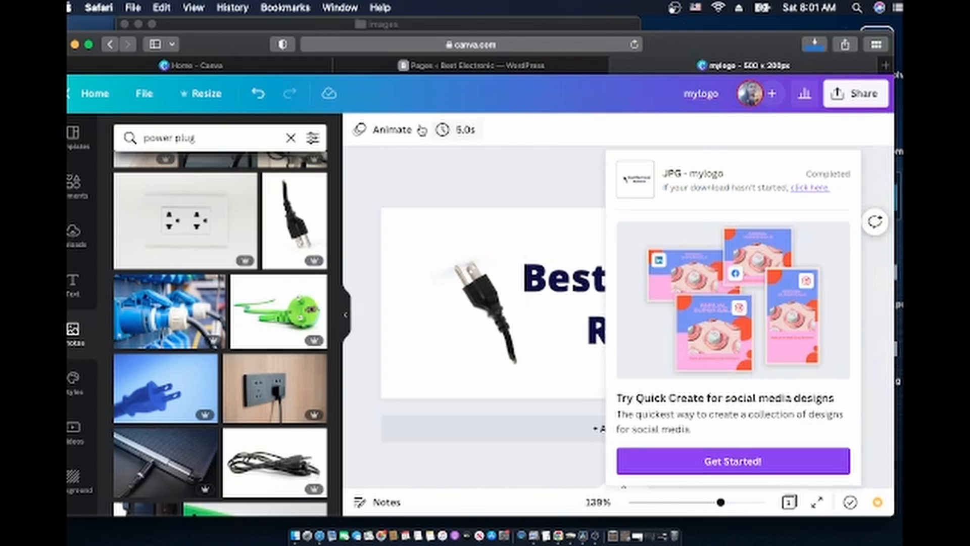
pyautogui.click(75, 44)
pyautogui.moveTo(494, 47); pyautogui.dragTo(705, 205)
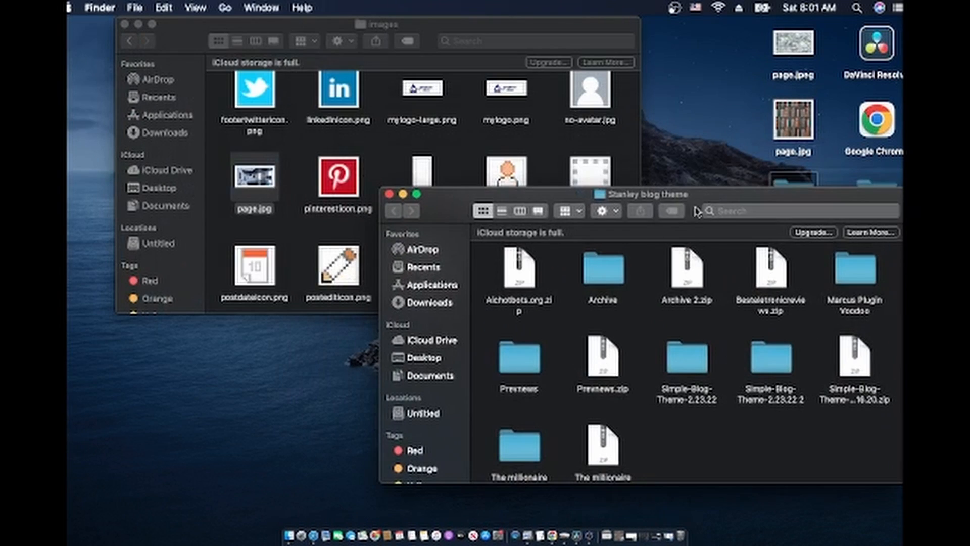
# Move mylogo.jpg from Downloads into the theme's images folder, then return to Canva
pyautogui.click(431, 303)
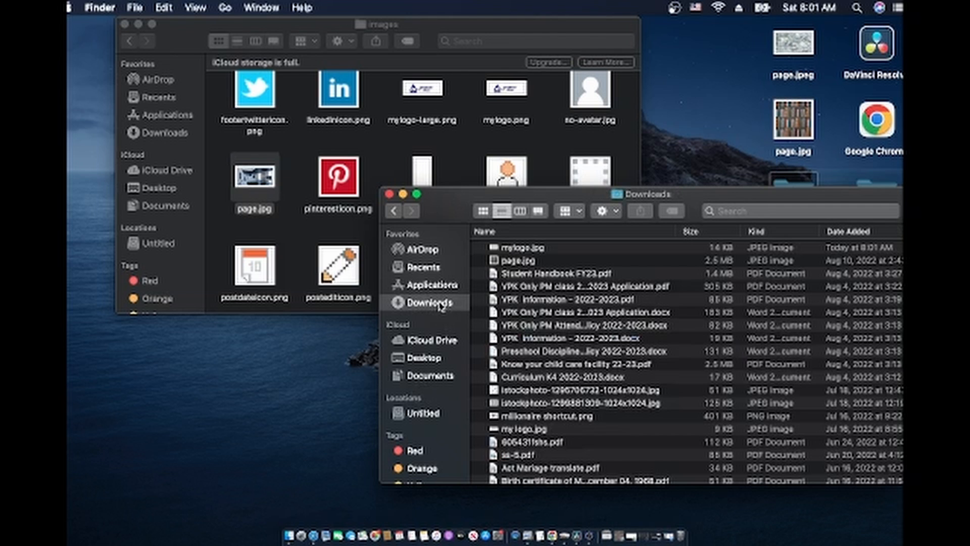
pyautogui.click(522, 249)
pyautogui.moveTo(404, 170); pyautogui.dragTo(397, 155)
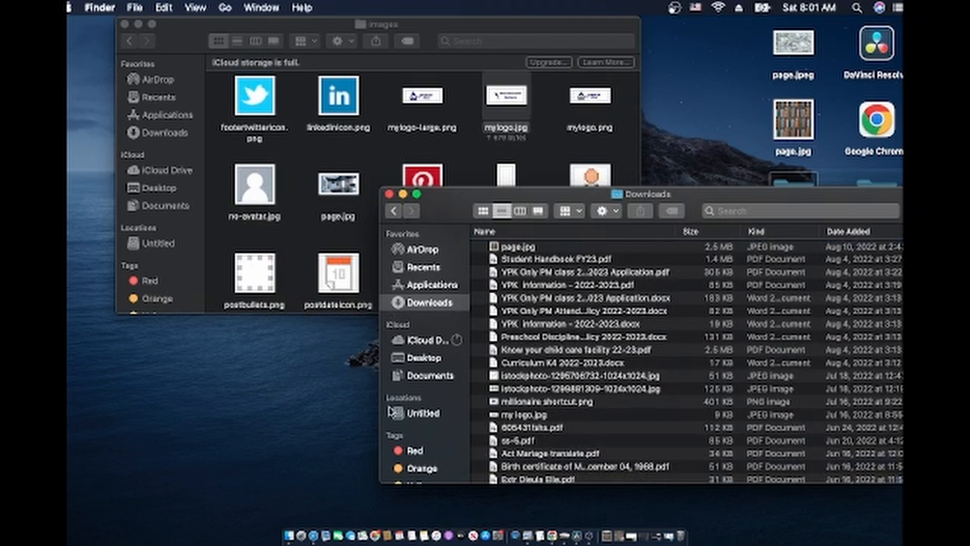
pyautogui.click(314, 537)
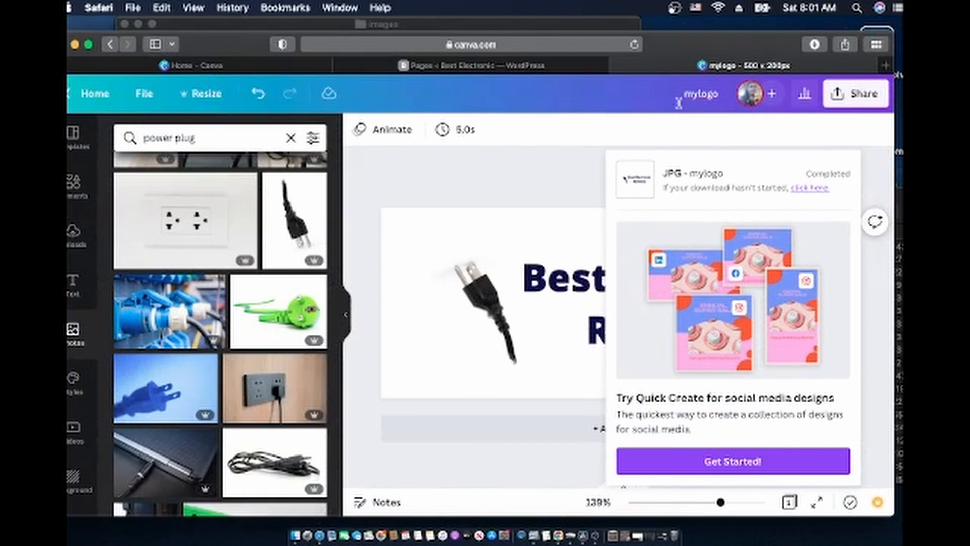
# Download the mylogo design as a PNG, then close its preview and hide Safari
pyautogui.click(856, 94)
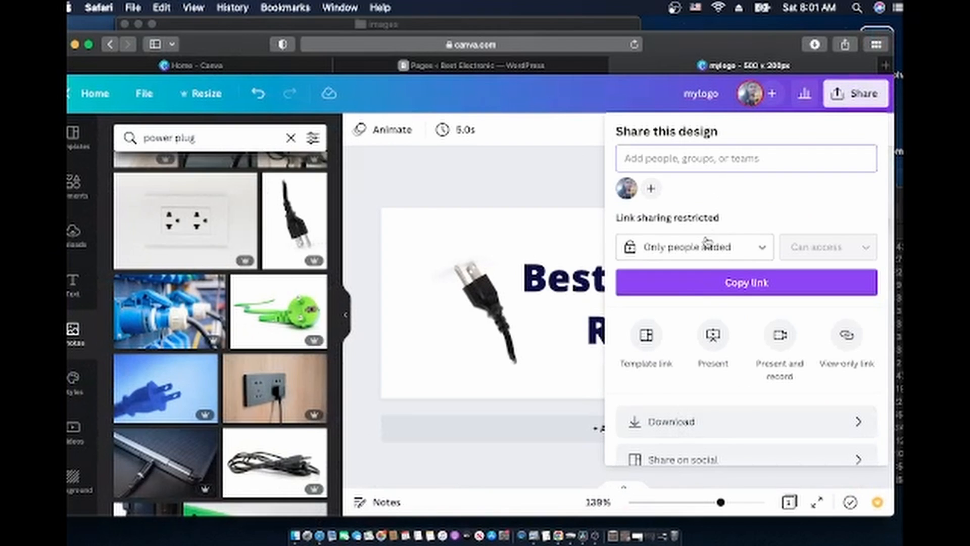
pyautogui.click(707, 436)
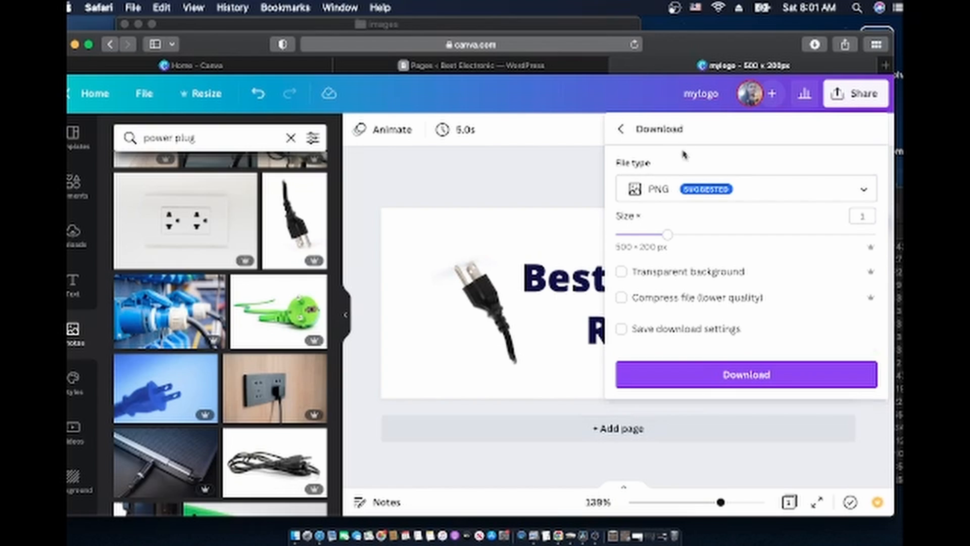
pyautogui.click(746, 374)
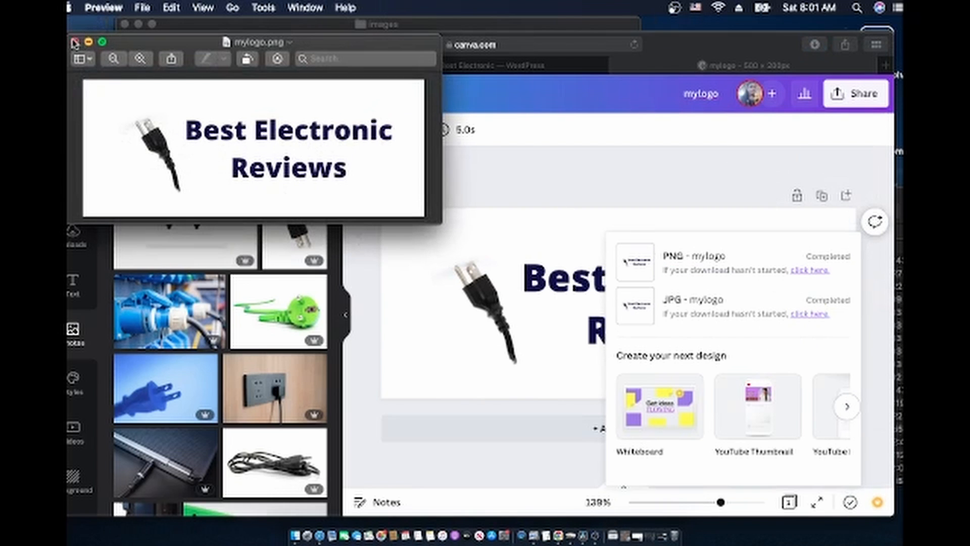
pyautogui.click(74, 42)
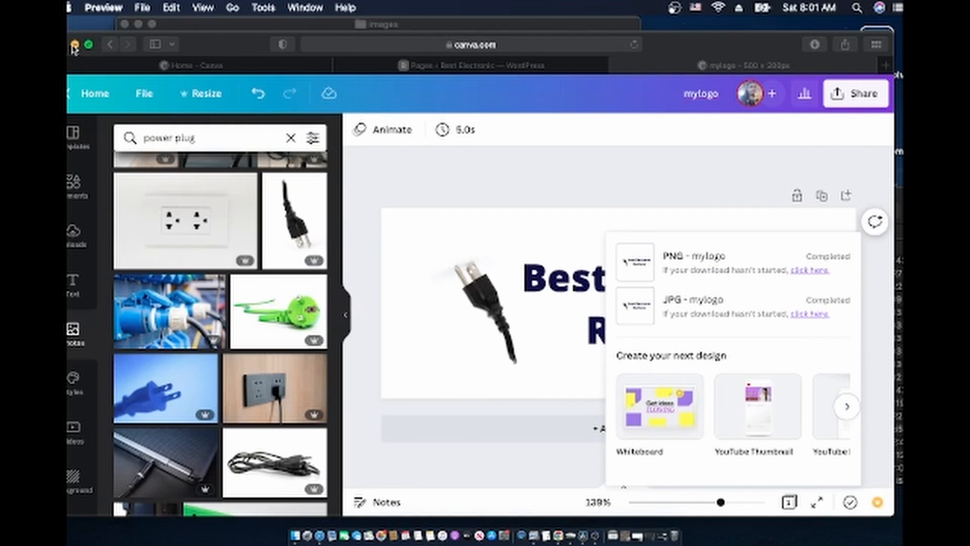
pyautogui.click(74, 44)
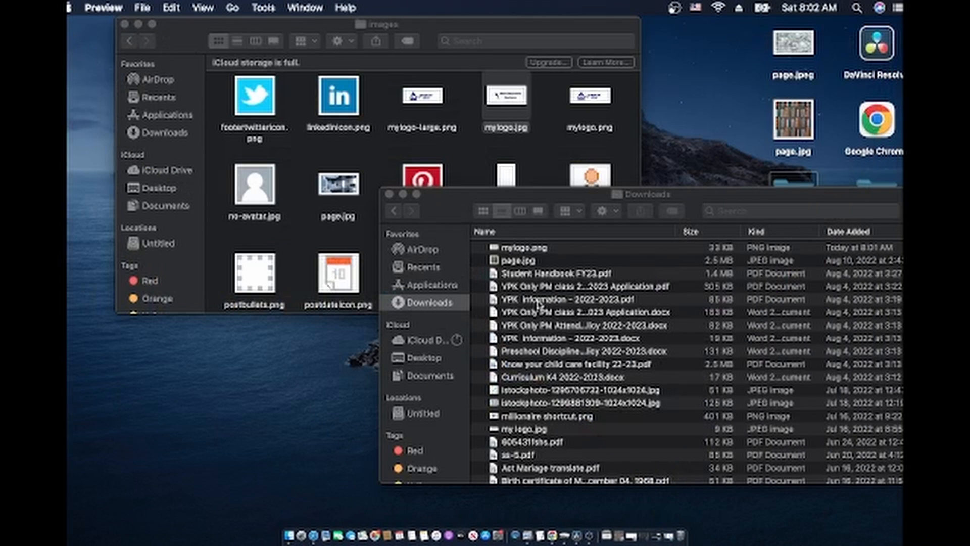
# Replace the images folder's mylogo.png with the new download and drag mylogo.jpg out
pyautogui.click(527, 247)
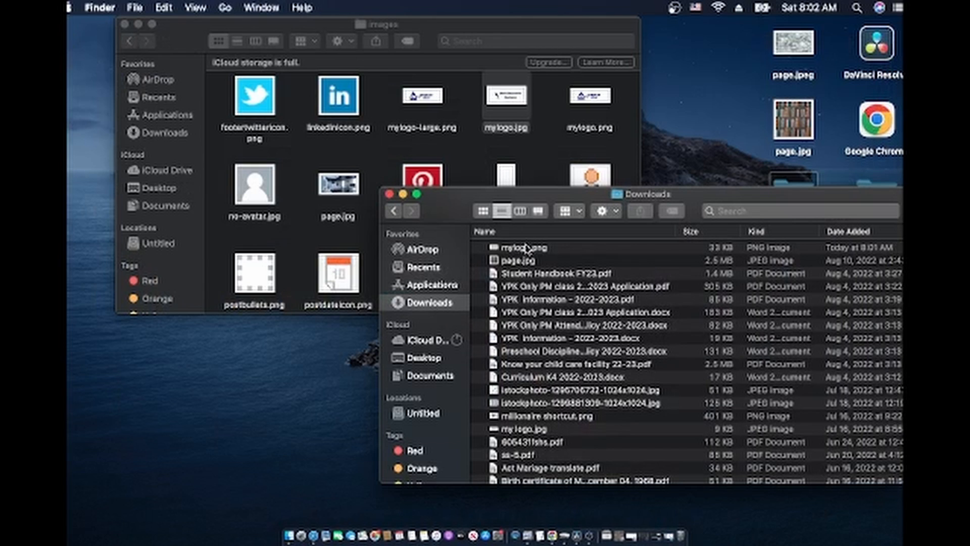
pyautogui.click(527, 248)
pyautogui.moveTo(528, 255); pyautogui.dragTo(428, 156)
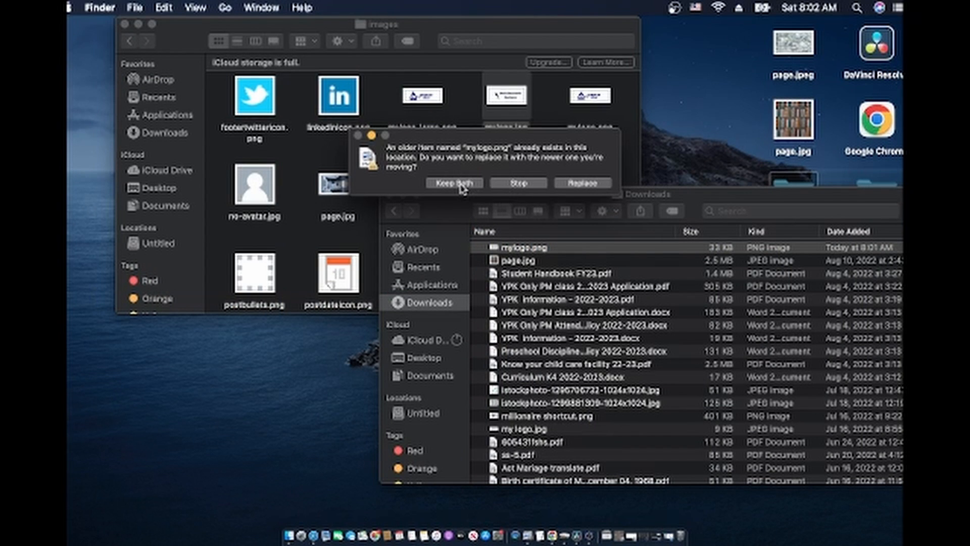
pyautogui.click(583, 183)
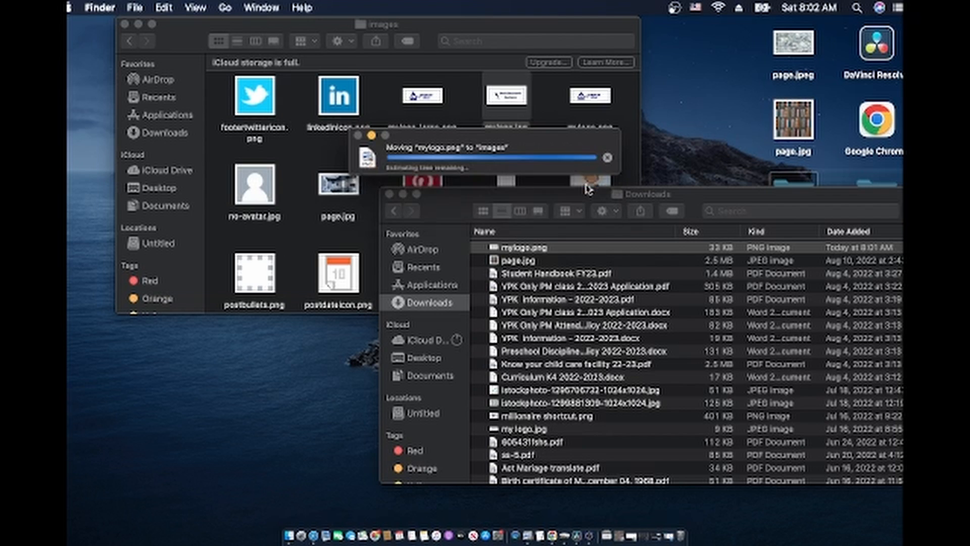
pyautogui.click(389, 194)
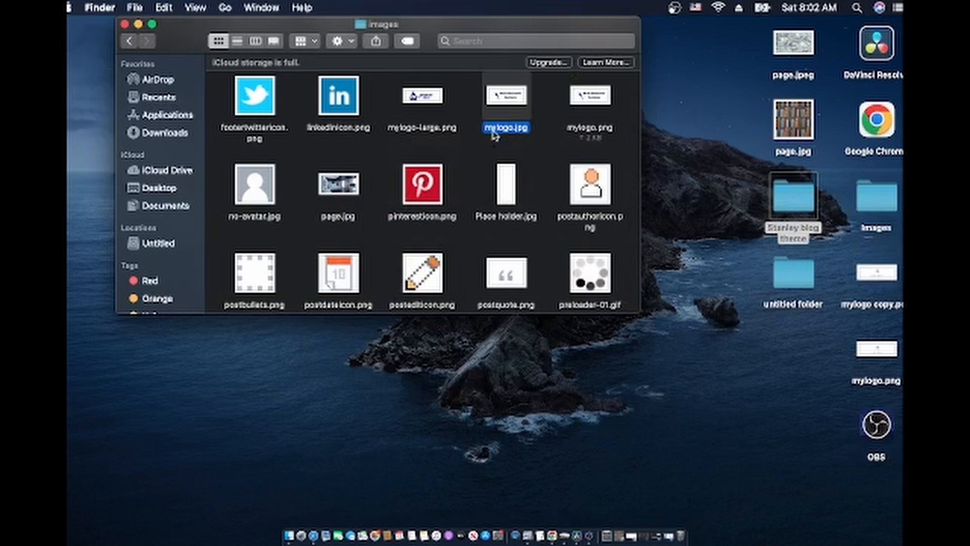
pyautogui.moveTo(503, 118); pyautogui.dragTo(680, 537)
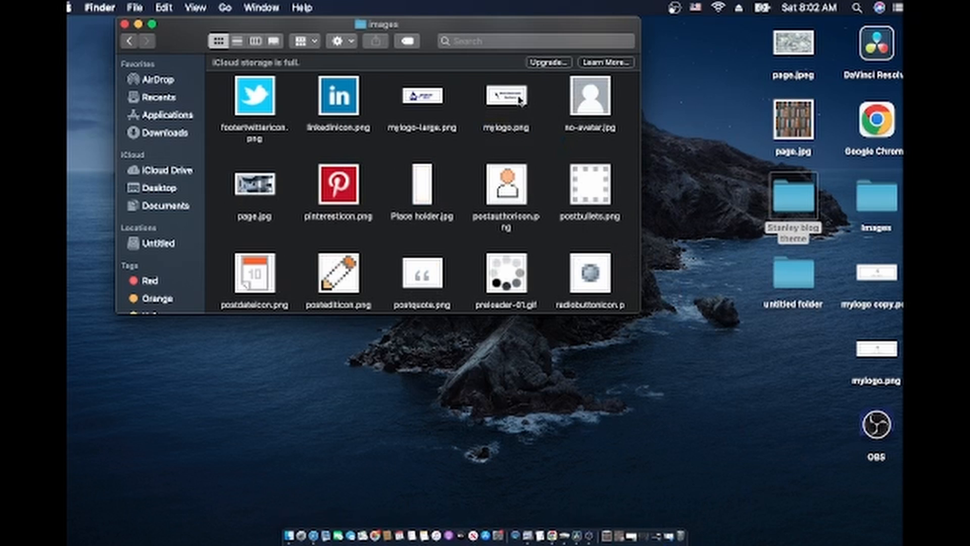
# Duplicate mylogo.png in the images folder and move mylogo-large.png onto the desktop
pyautogui.click(521, 101)
pyautogui.rightClick(520, 100)
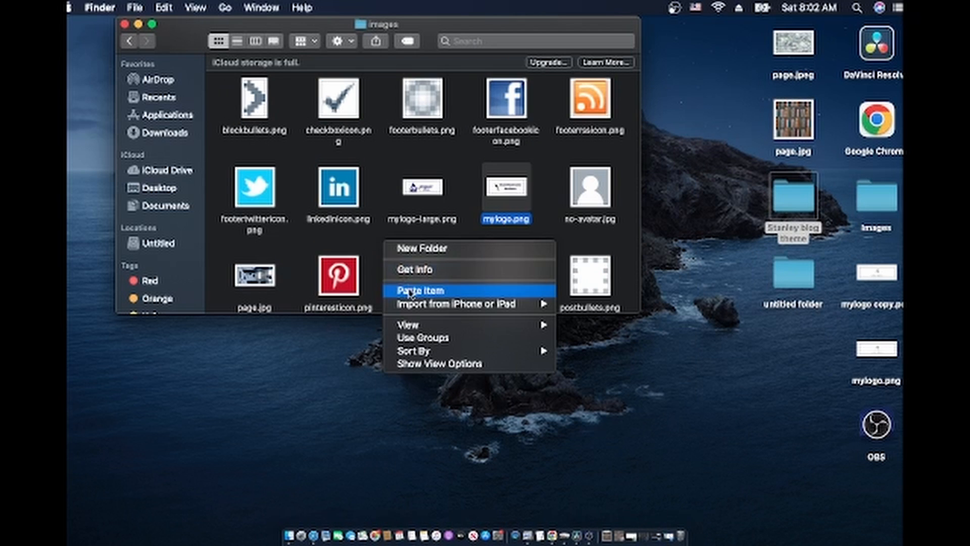
pyautogui.click(410, 291)
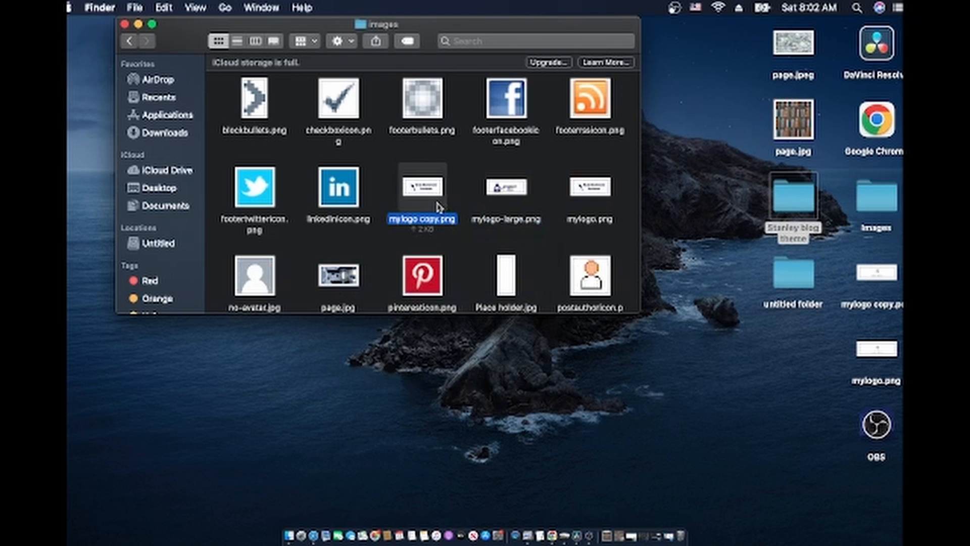
pyautogui.moveTo(503, 194); pyautogui.dragTo(639, 383)
# Rename the 'mylogo copy.png' duplicate to mylogolarge.png
pyautogui.click(422, 188)
pyautogui.rightClick(420, 187)
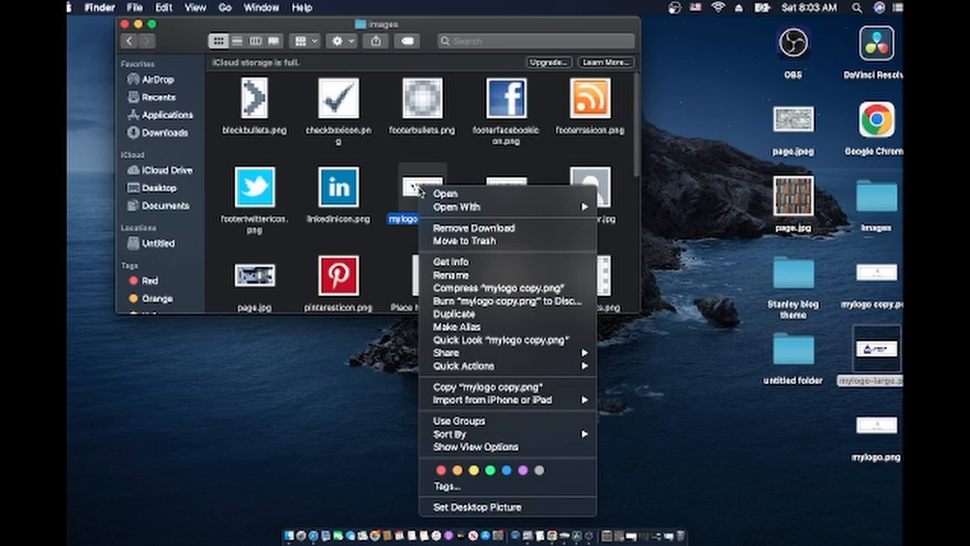
pyautogui.click(448, 276)
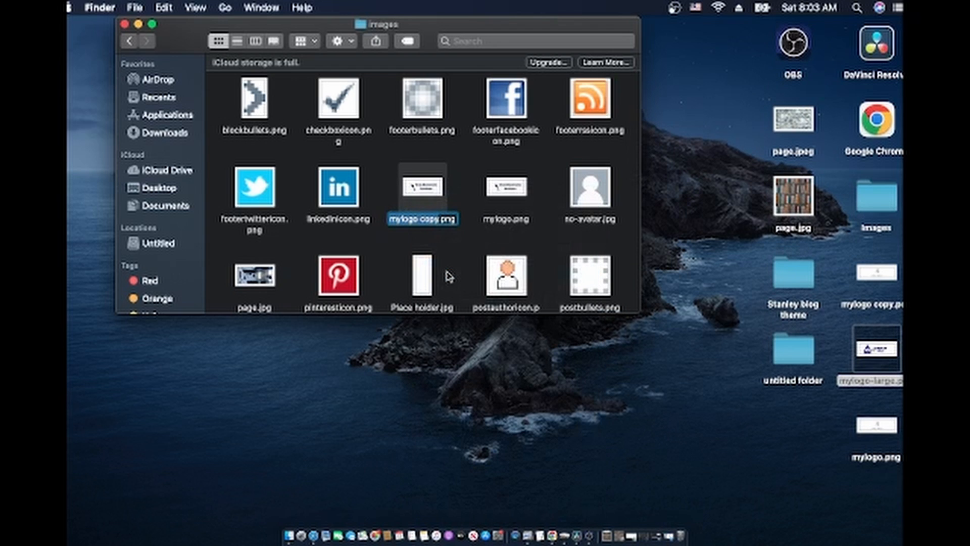
pyautogui.click(440, 219)
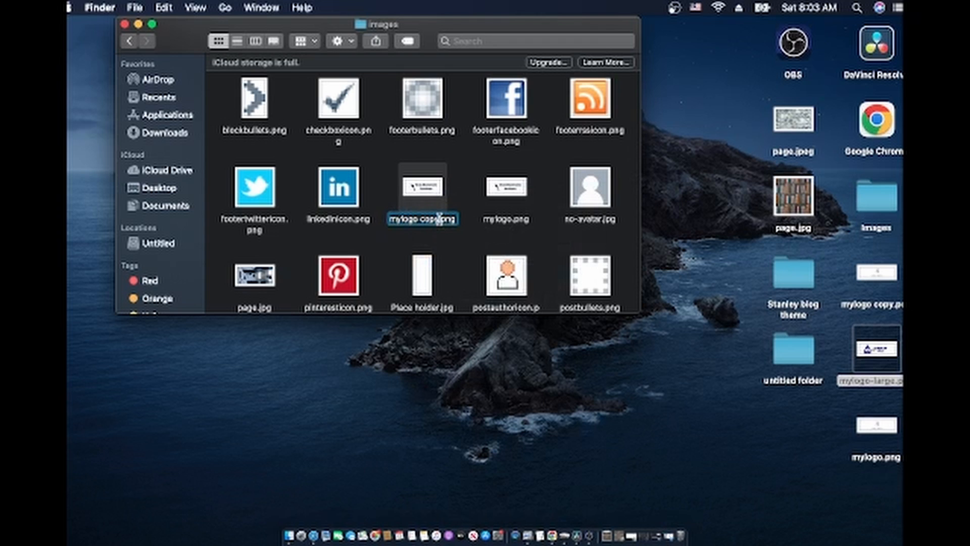
pyautogui.press('BackSpace')
pyautogui.press('BackSpace')
pyautogui.press('BackSpace')
pyautogui.press('BackSpace')
pyautogui.press('BackSpace')
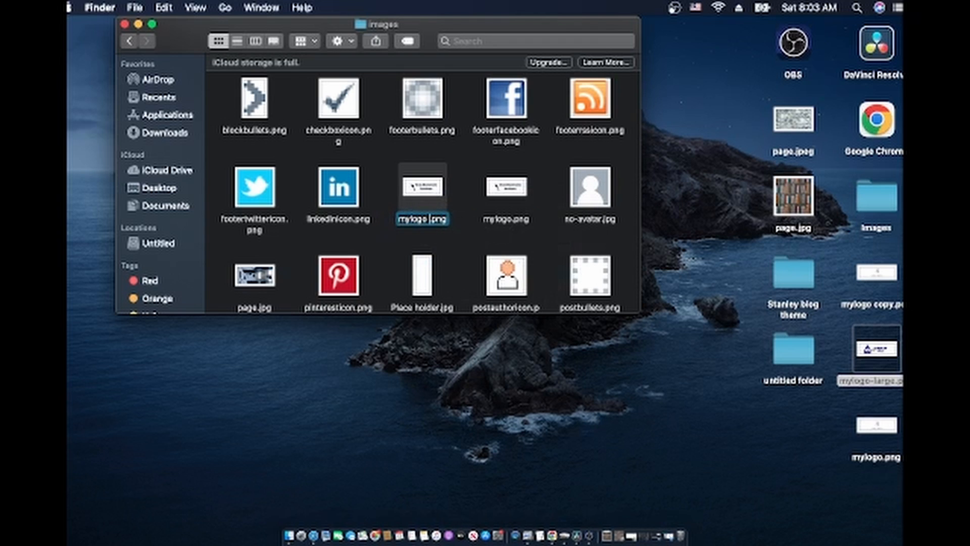
pyautogui.write('large')
pyautogui.press('Return')
pyautogui.scroll(-3, 434, 218)
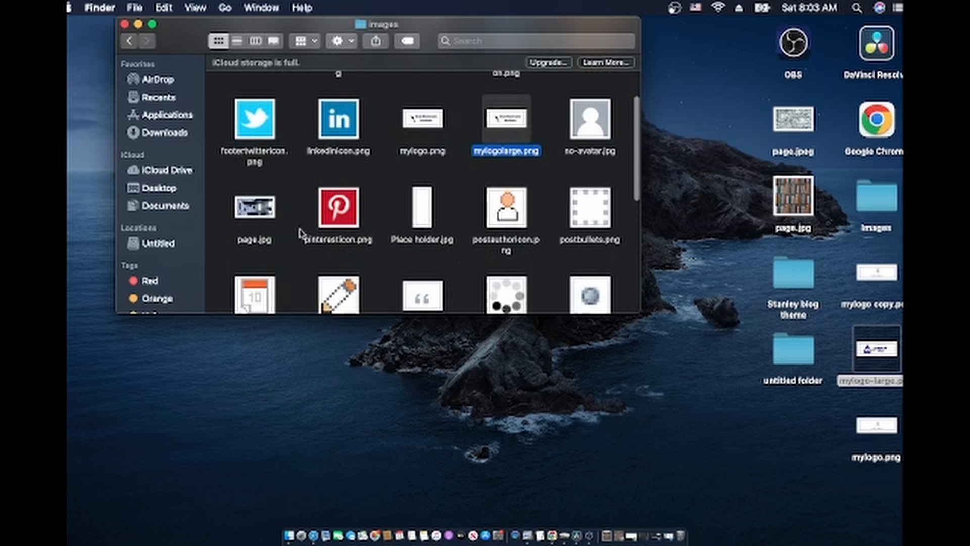
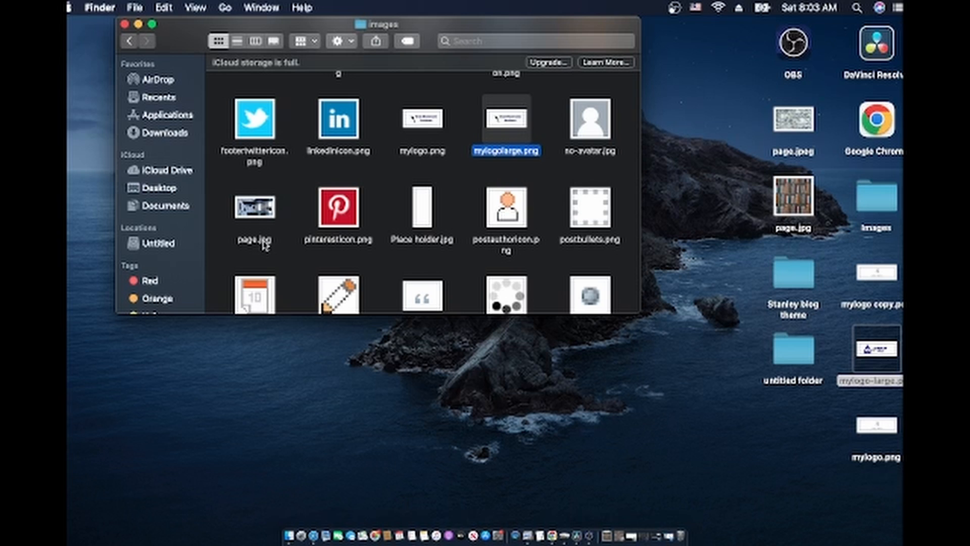
# Select page.jpg in the images folder, then bring Safari back to the front
pyautogui.click(260, 211)
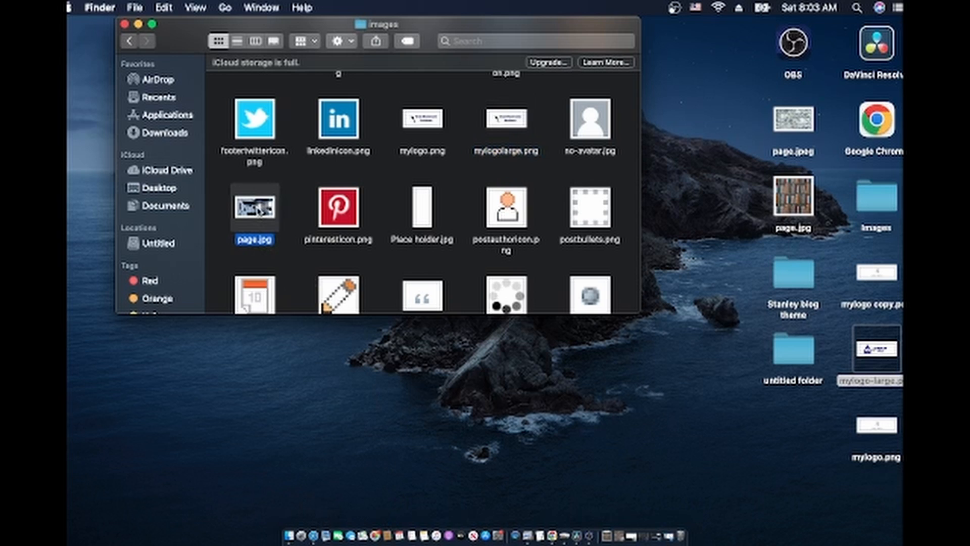
pyautogui.click(314, 536)
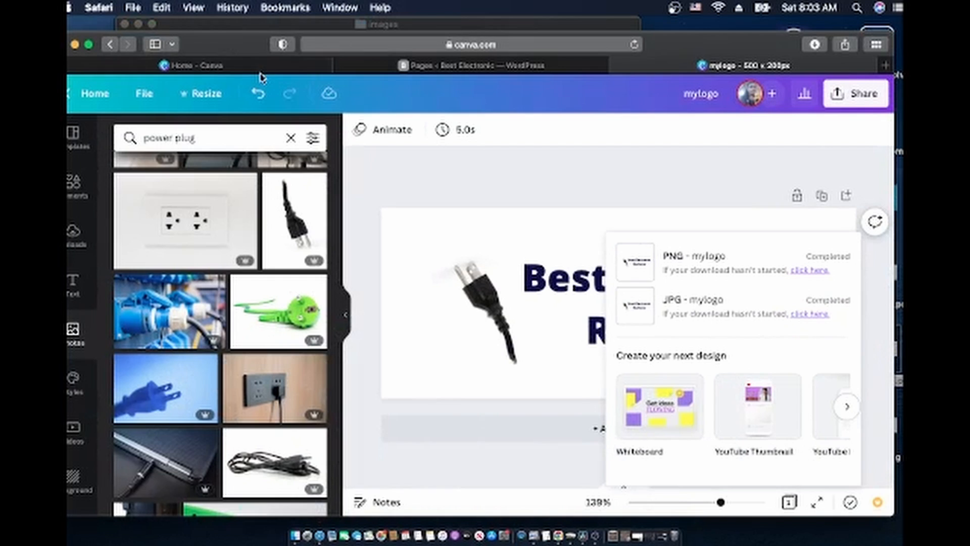
# Go to conversio.com in the address bar
pyautogui.click(349, 41)
pyautogui.write('co')
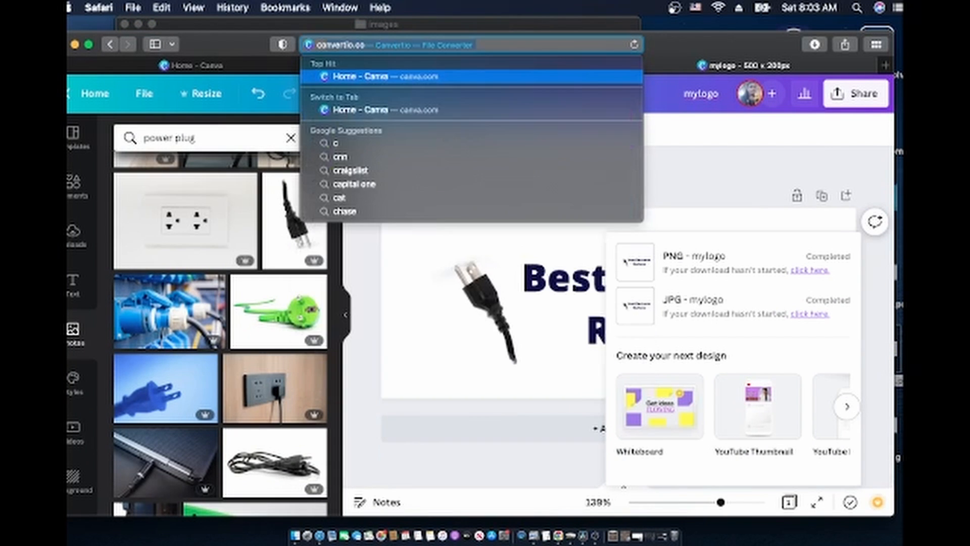
pyautogui.write('nversio')
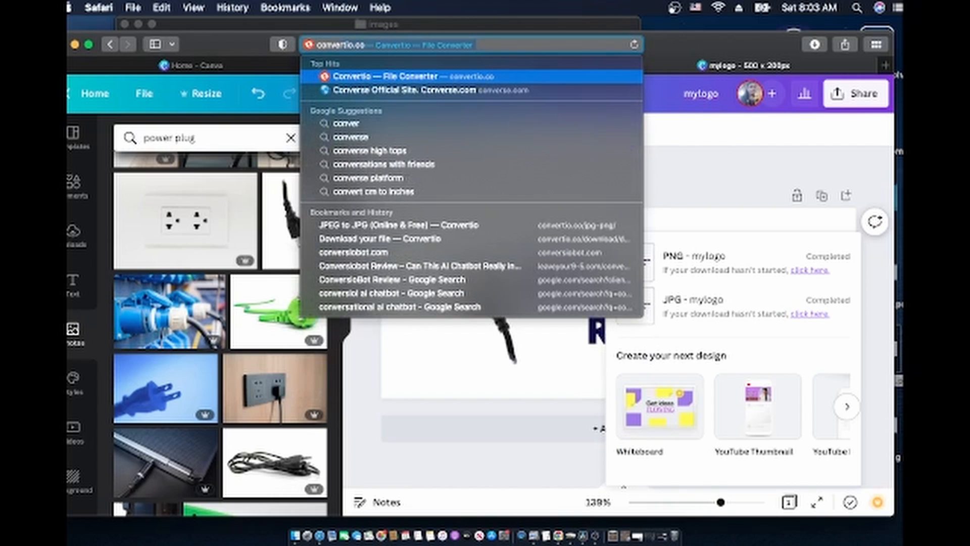
pyautogui.write('.io')
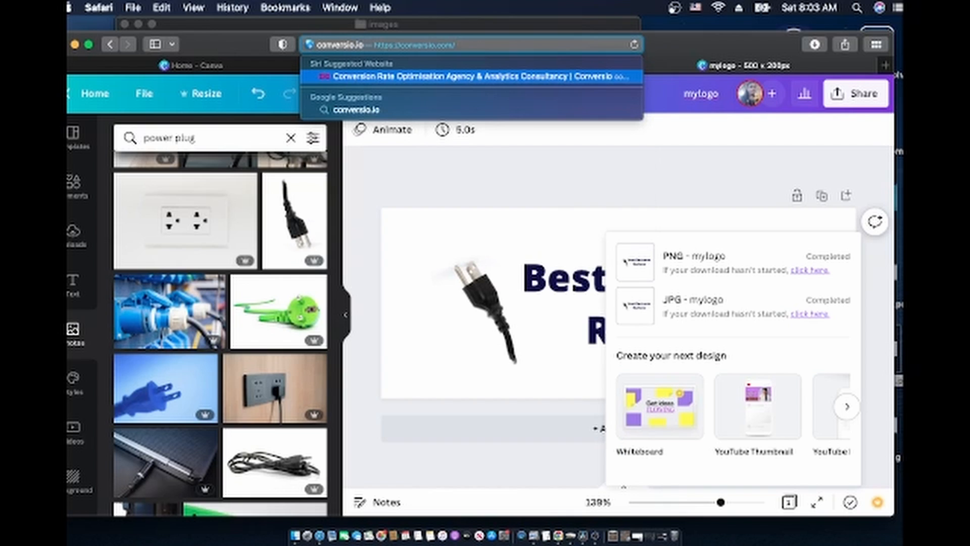
pyautogui.press('BackSpace')
pyautogui.press('BackSpace')
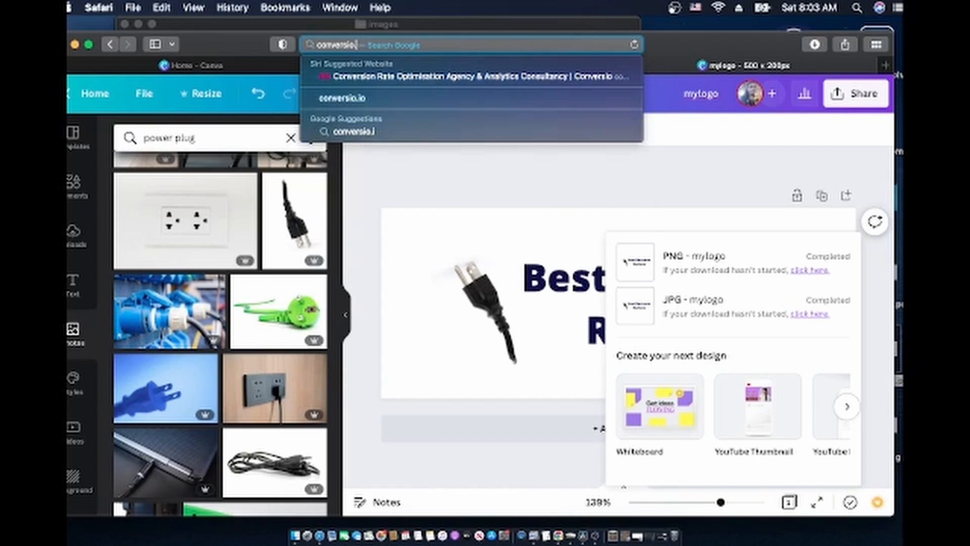
pyautogui.write('com')
pyautogui.press('Return')
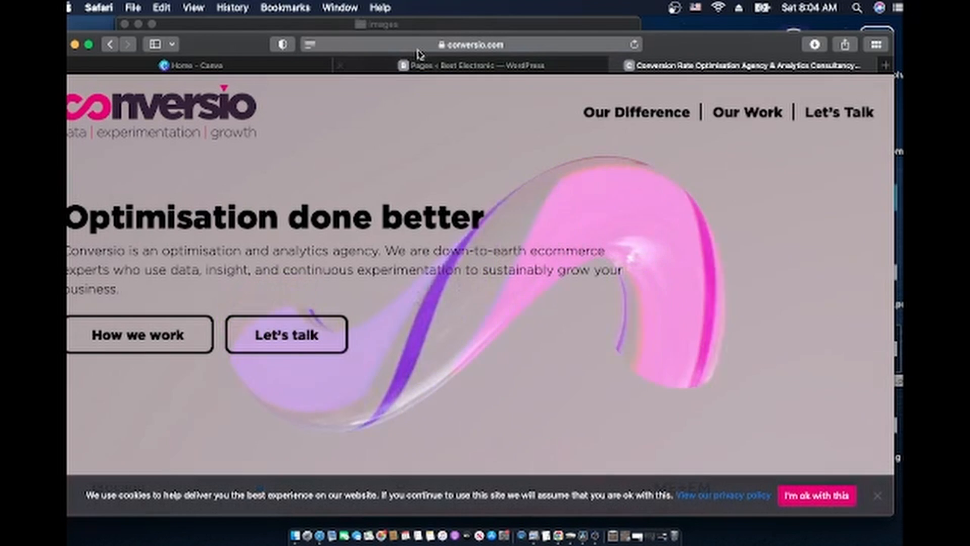
# Trim the address to conversio.co and load it
pyautogui.click(407, 45)
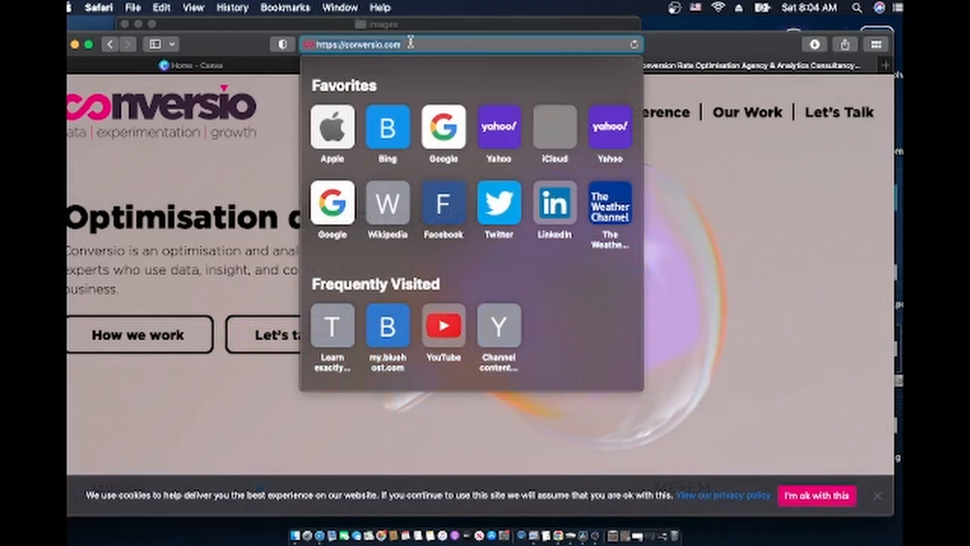
pyautogui.click(407, 46)
pyautogui.press('BackSpace')
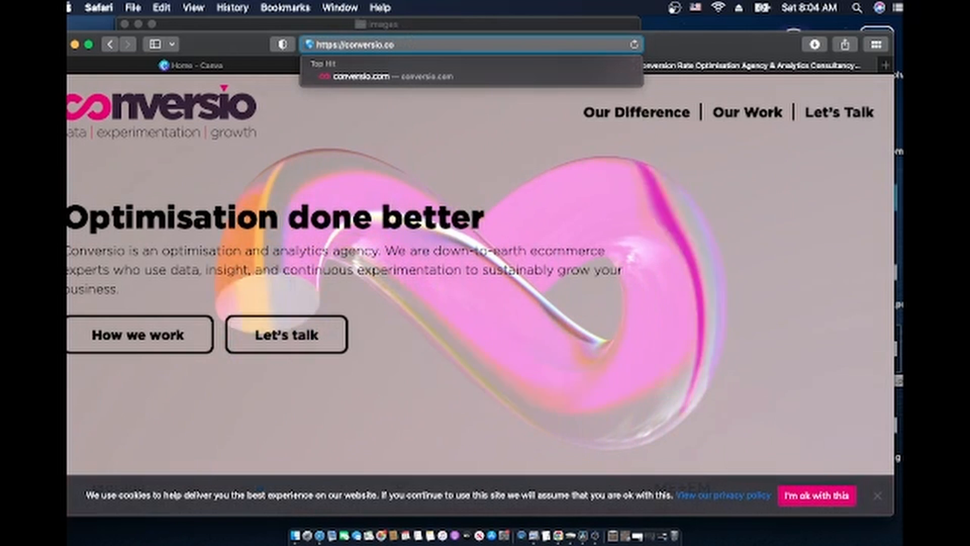
pyautogui.press('Return')
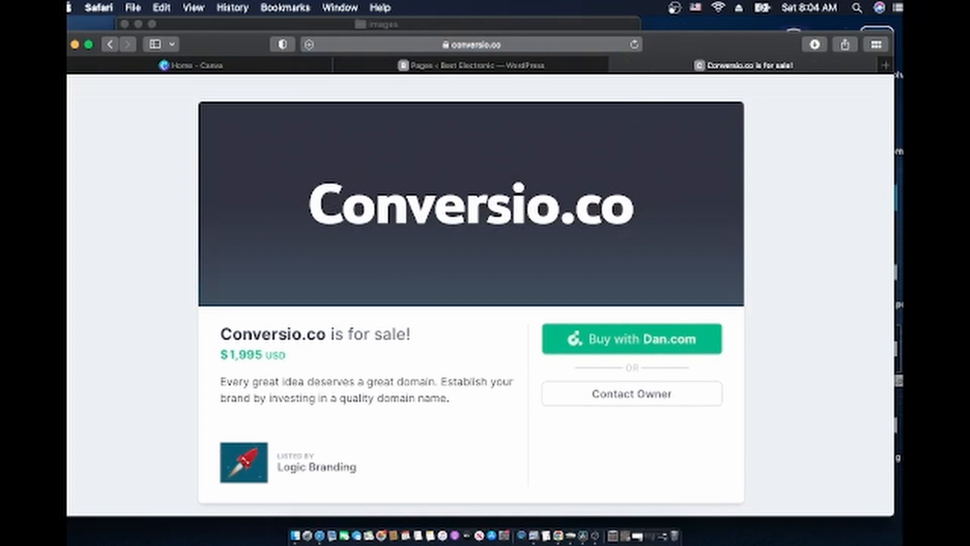
# Load the Google home page from the favourites
pyautogui.click(510, 44)
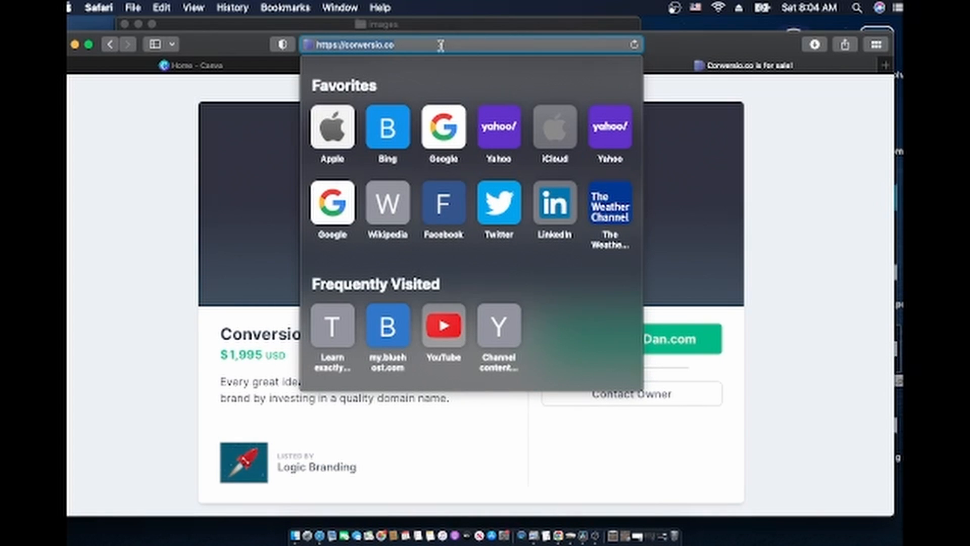
pyautogui.click(442, 45)
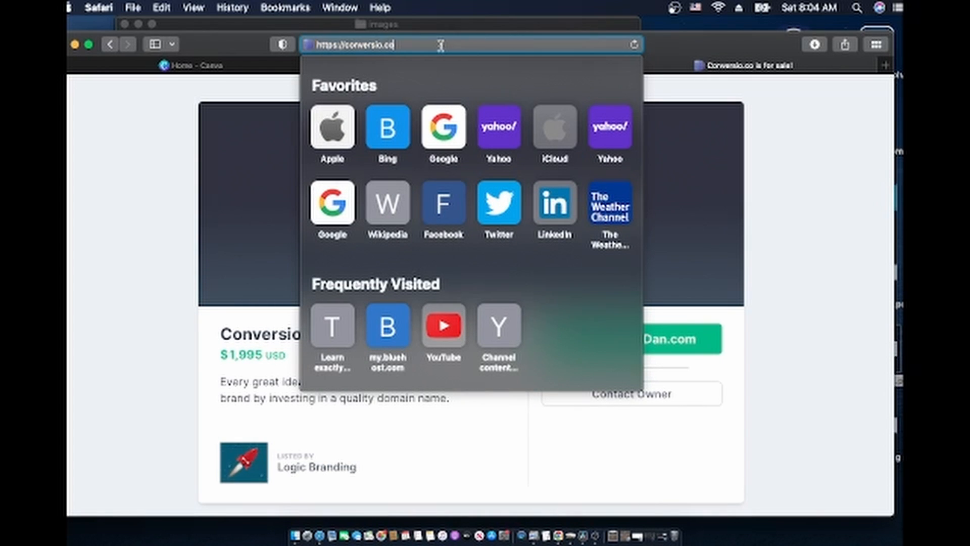
pyautogui.click(416, 48)
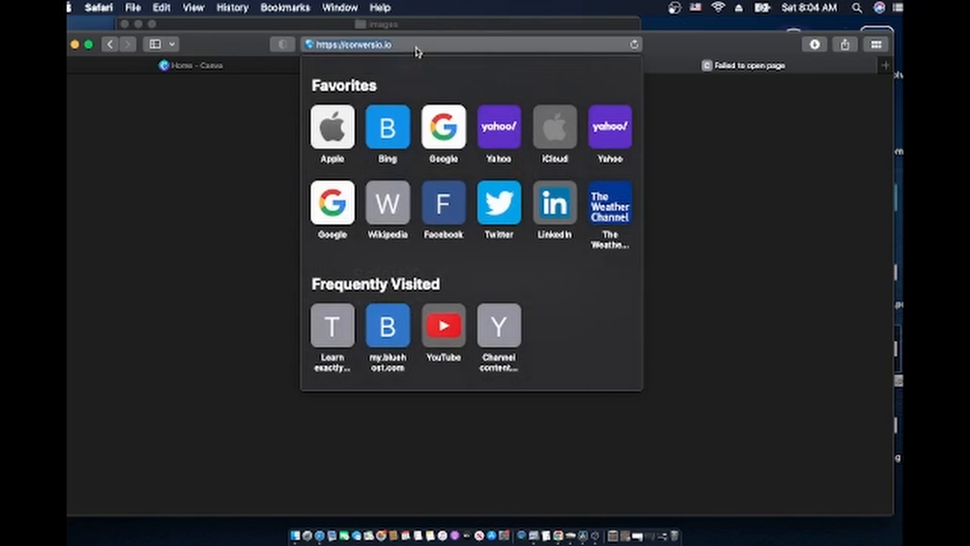
pyautogui.click(451, 129)
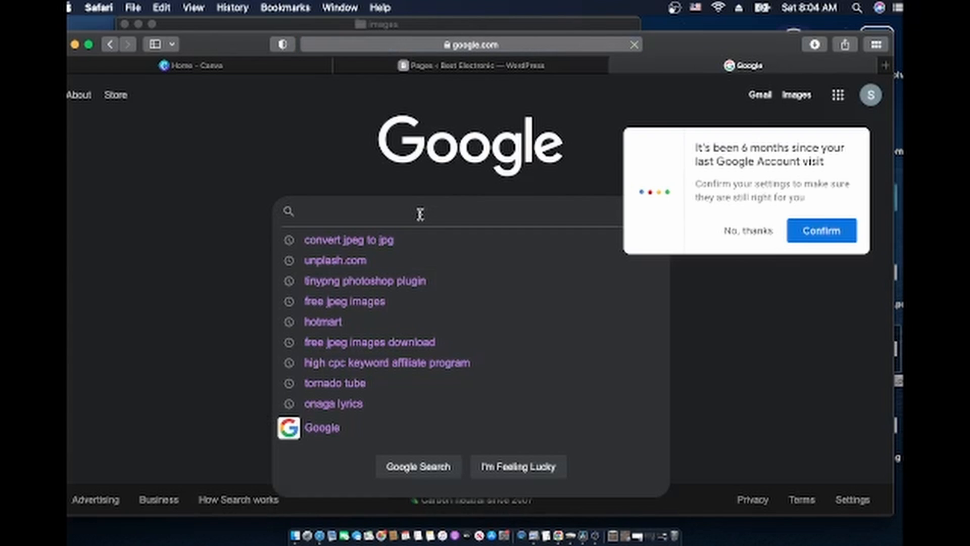
# Search Google for 'jpg to jpeg' and open the Convertio JPG to JPEG converter
pyautogui.write('j')
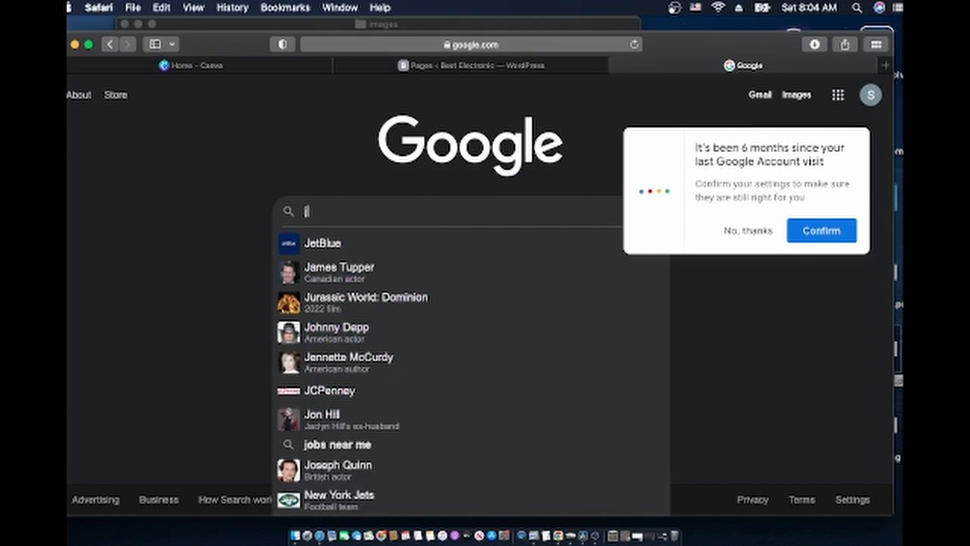
pyautogui.write('p')
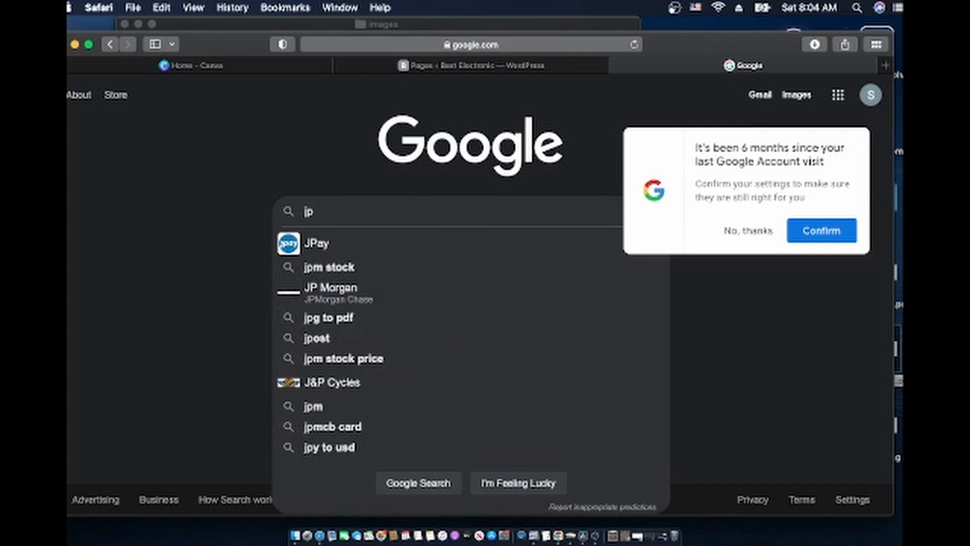
pyautogui.write('g to ')
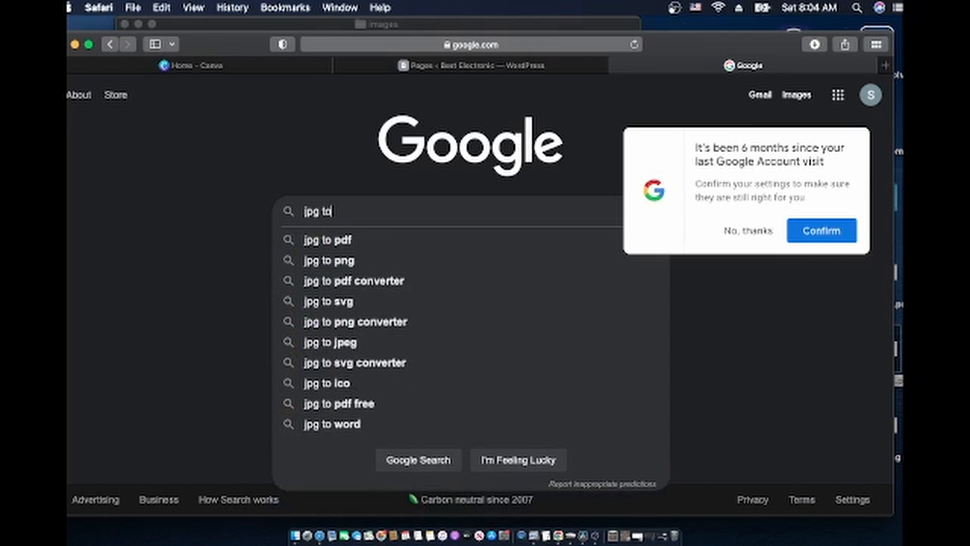
pyautogui.write('j')
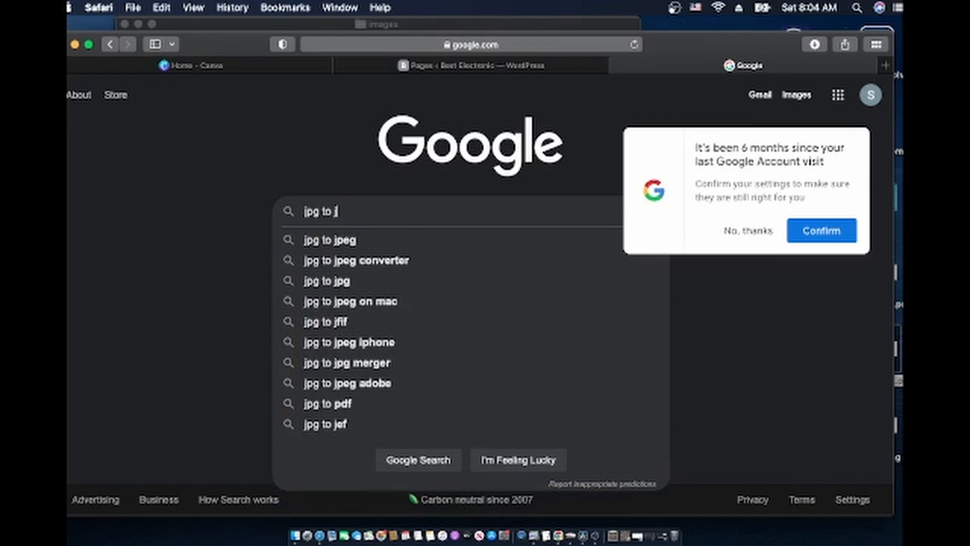
pyautogui.click(374, 240)
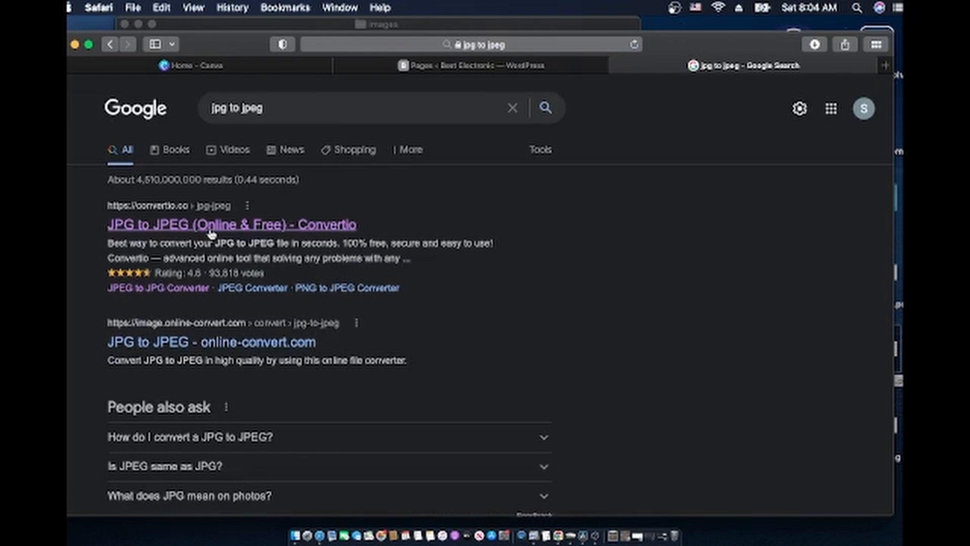
pyautogui.click(211, 232)
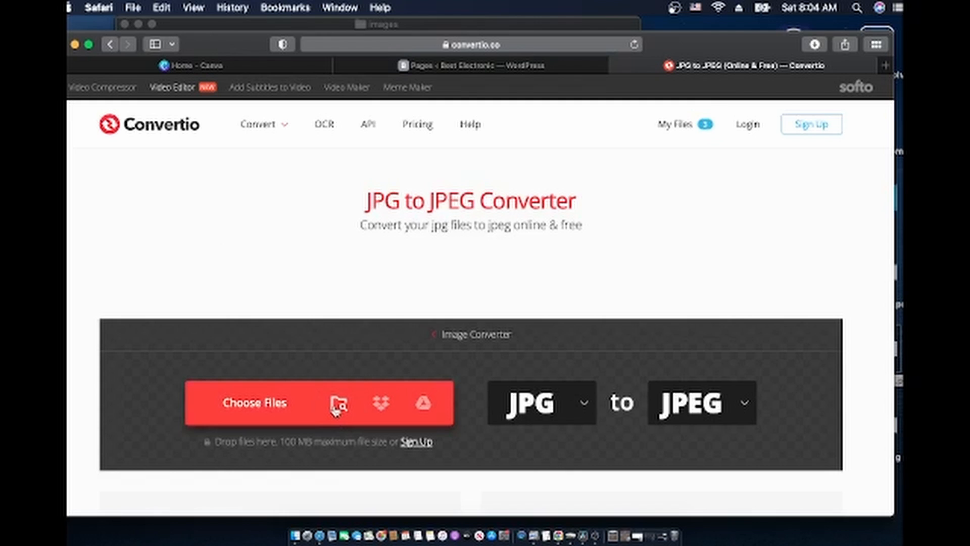
# Browse the upload dialog to Desktop's Stanley blog theme folder, cancel, and minimise Safari
pyautogui.click(335, 408)
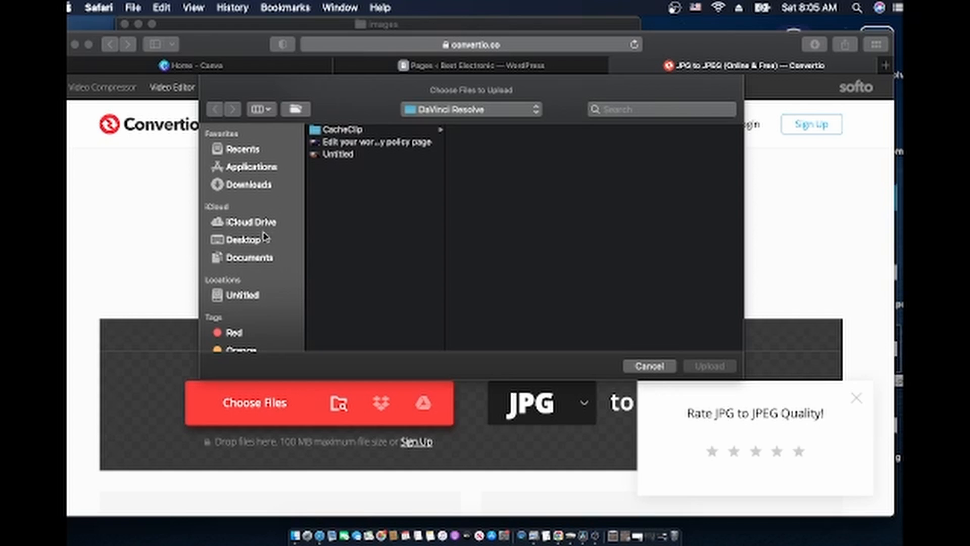
pyautogui.click(251, 247)
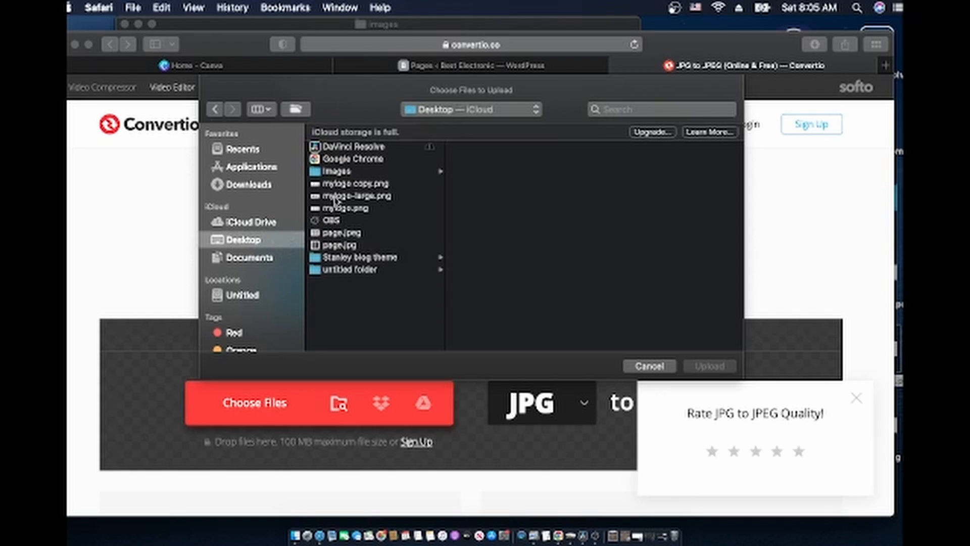
pyautogui.click(343, 259)
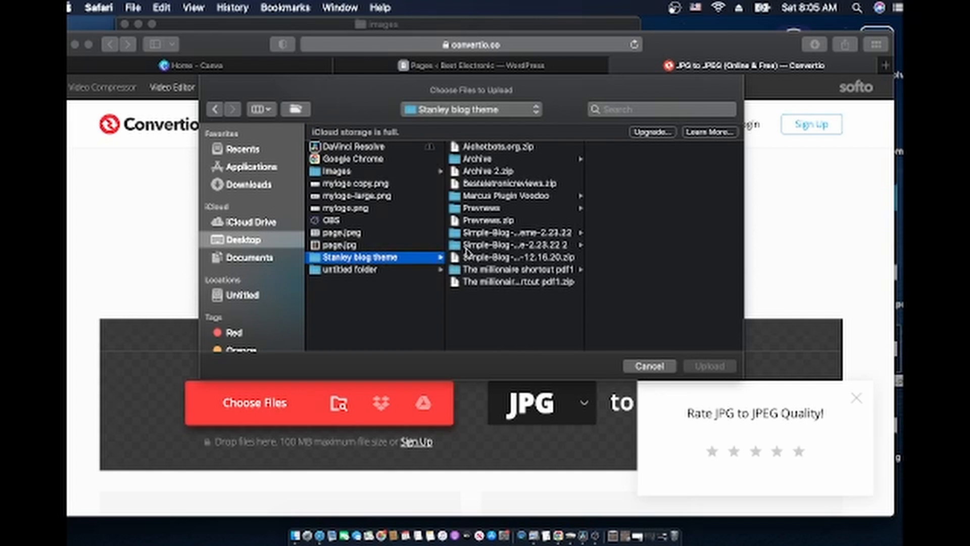
pyautogui.click(650, 366)
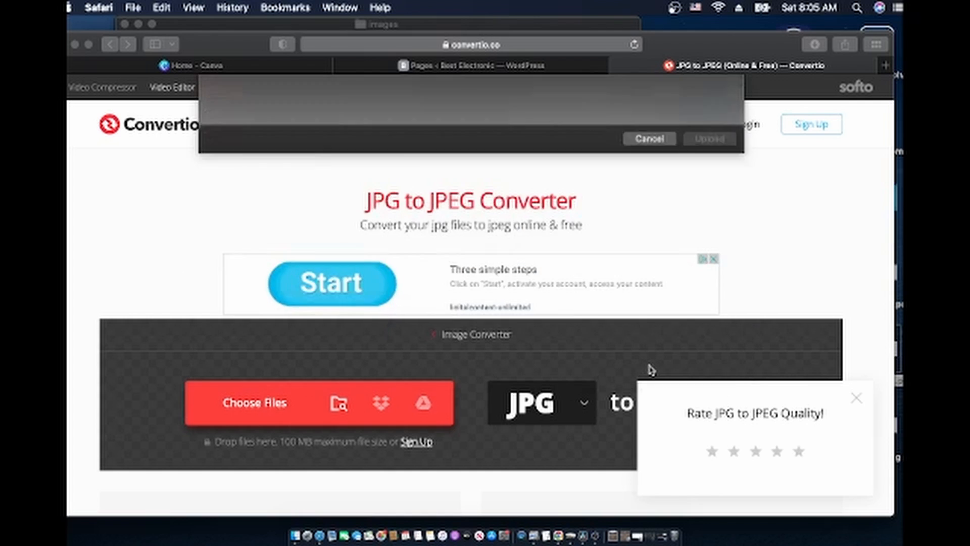
pyautogui.click(75, 45)
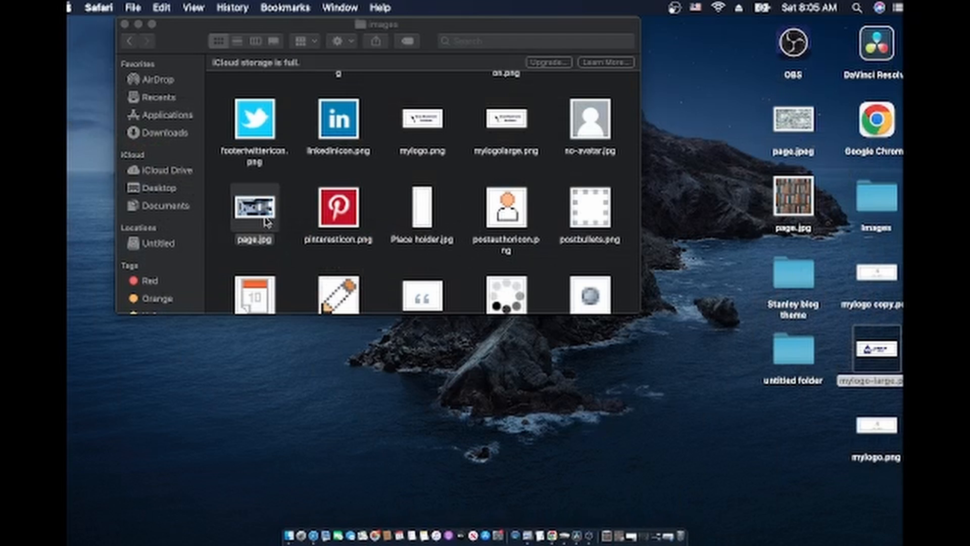
# Move page.jpg onto the desktop, replacing the older copy, then return to Safari
pyautogui.moveTo(268, 223); pyautogui.dragTo(611, 387)
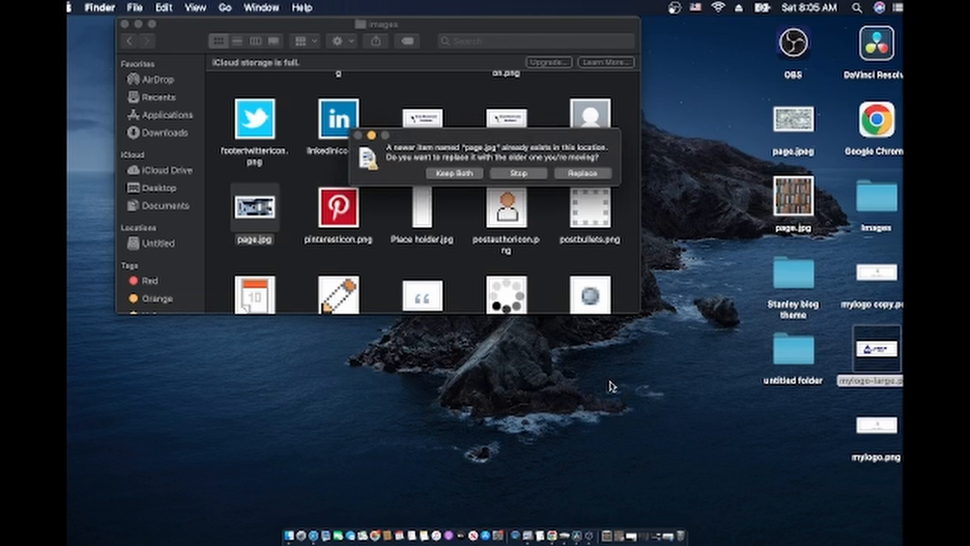
pyautogui.click(581, 173)
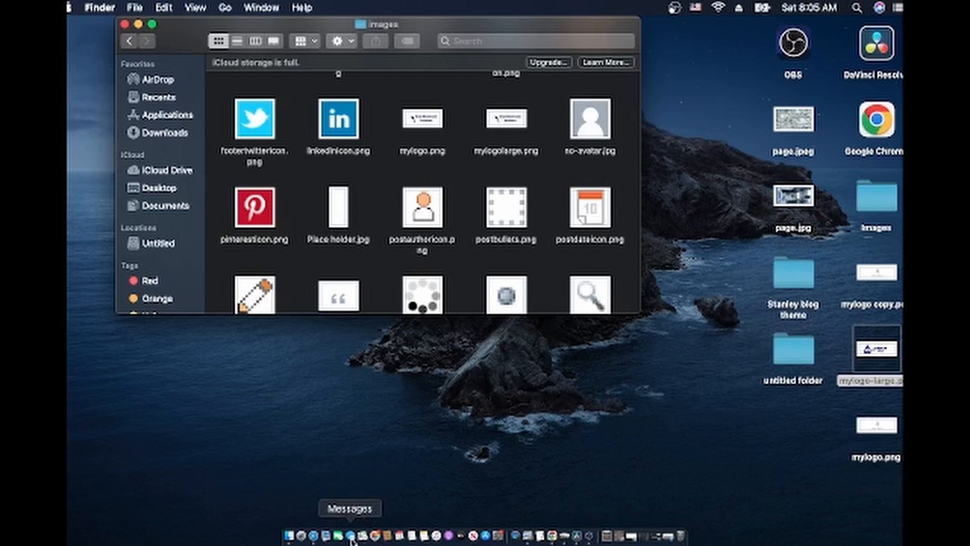
pyautogui.click(314, 535)
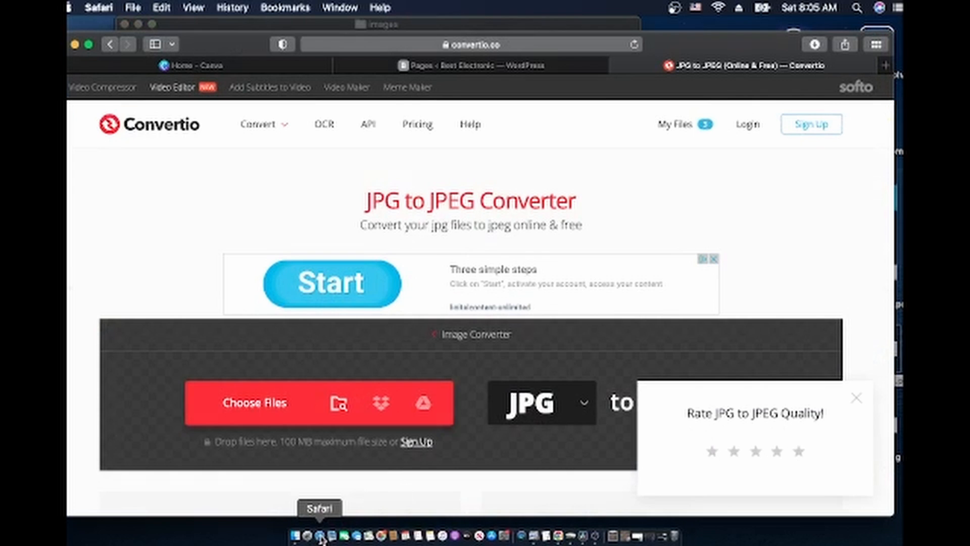
# From the Canva home page, create a custom-size 2400 × 1527 px design
pyautogui.click(202, 66)
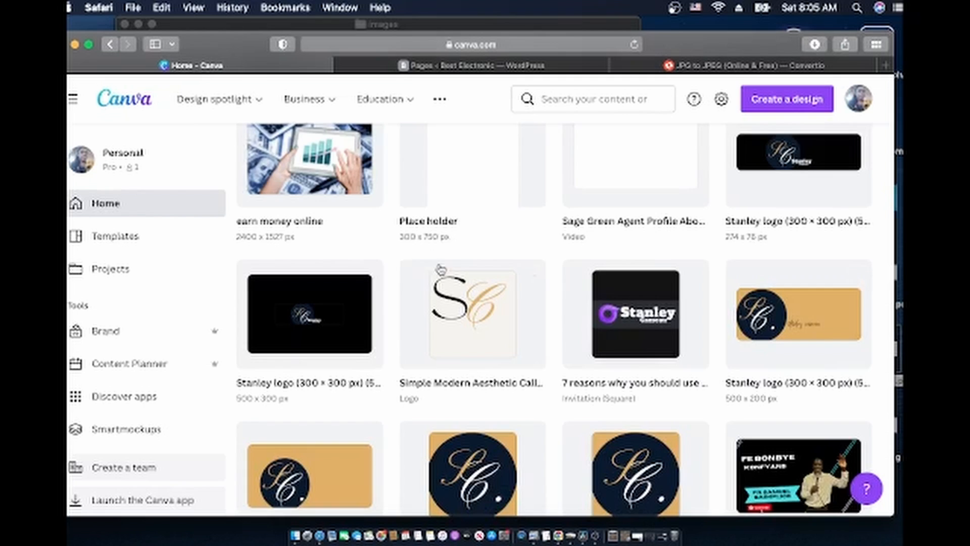
pyautogui.scroll(-2, 462, 318)
pyautogui.scroll(10, 462, 318)
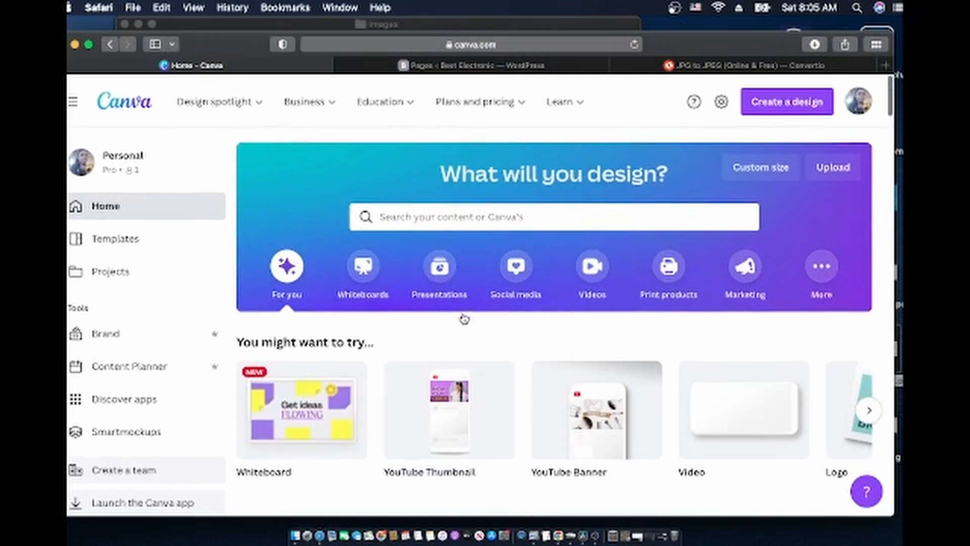
pyautogui.click(774, 167)
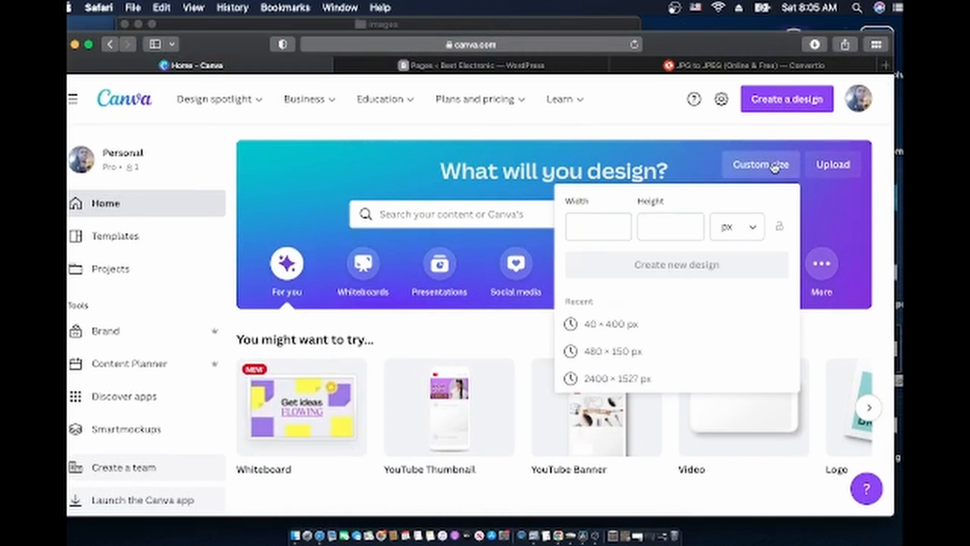
pyautogui.scroll(-5, 627, 354)
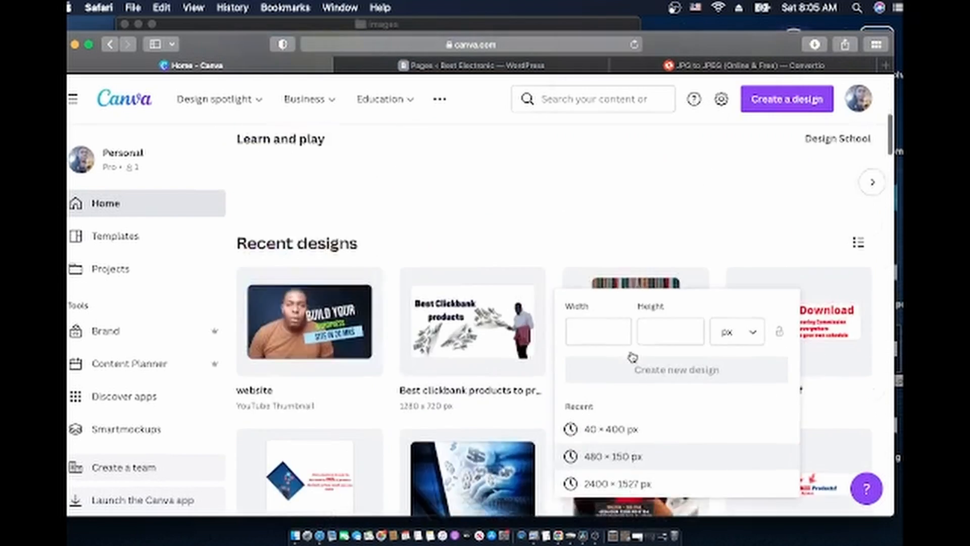
pyautogui.scroll(7, 632, 357)
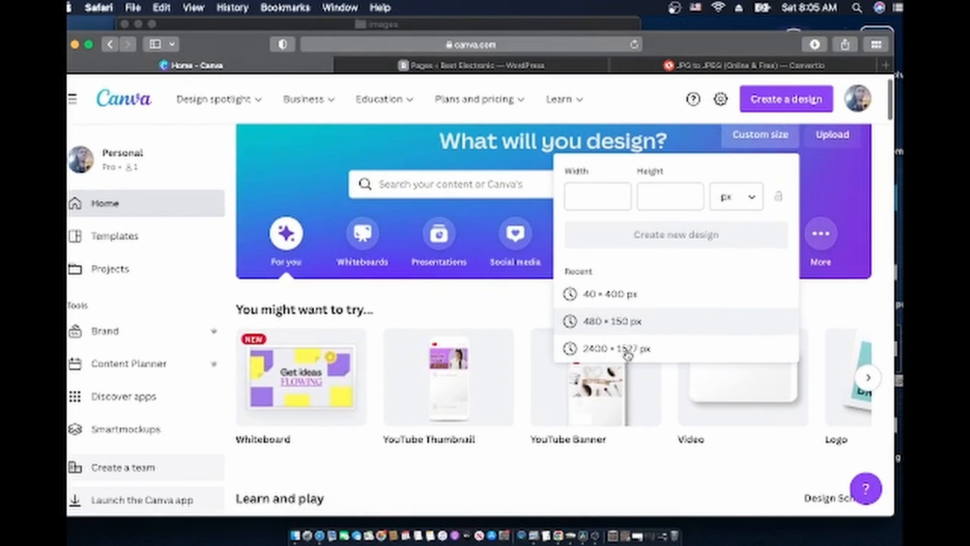
pyautogui.click(625, 357)
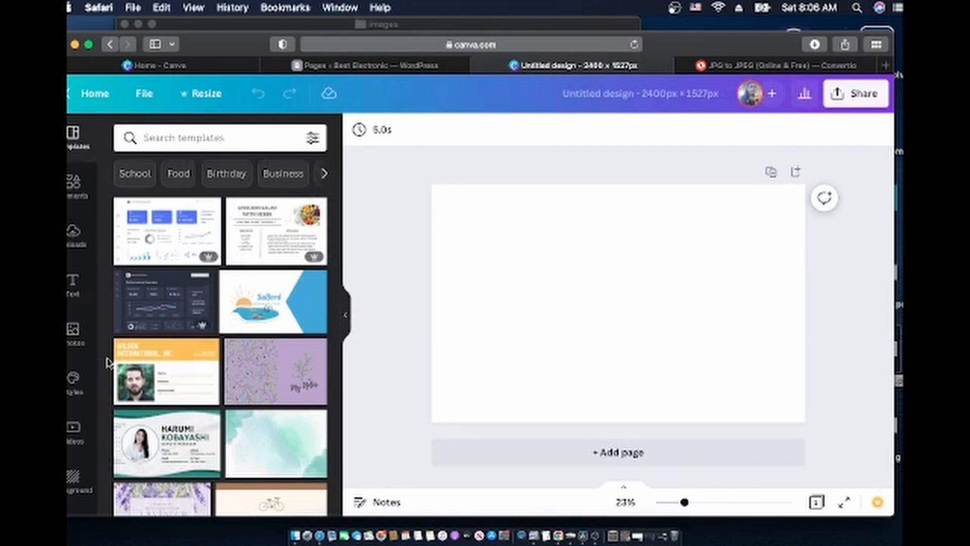
# Search Canva photos for 'electronic' and add the black electronics photo
pyautogui.click(72, 334)
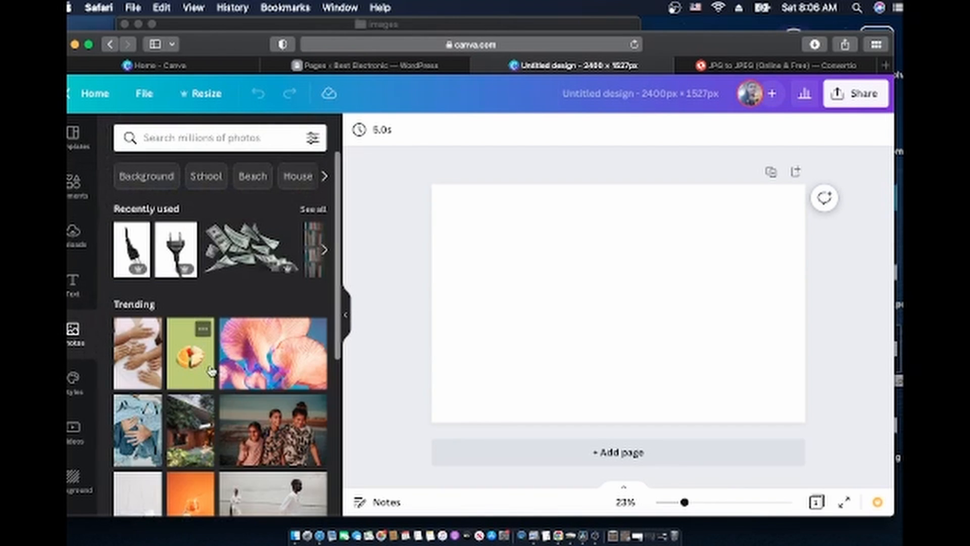
pyautogui.click(194, 138)
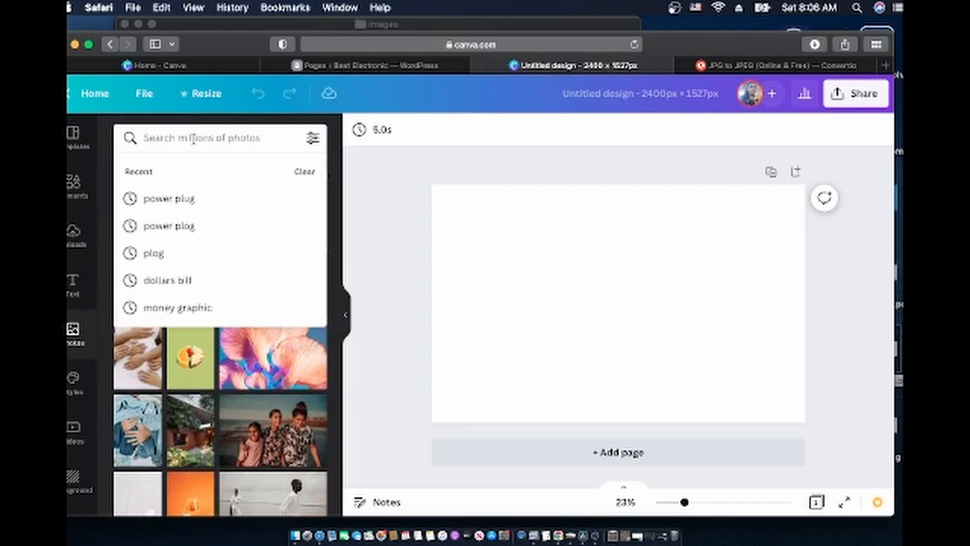
pyautogui.write('elect')
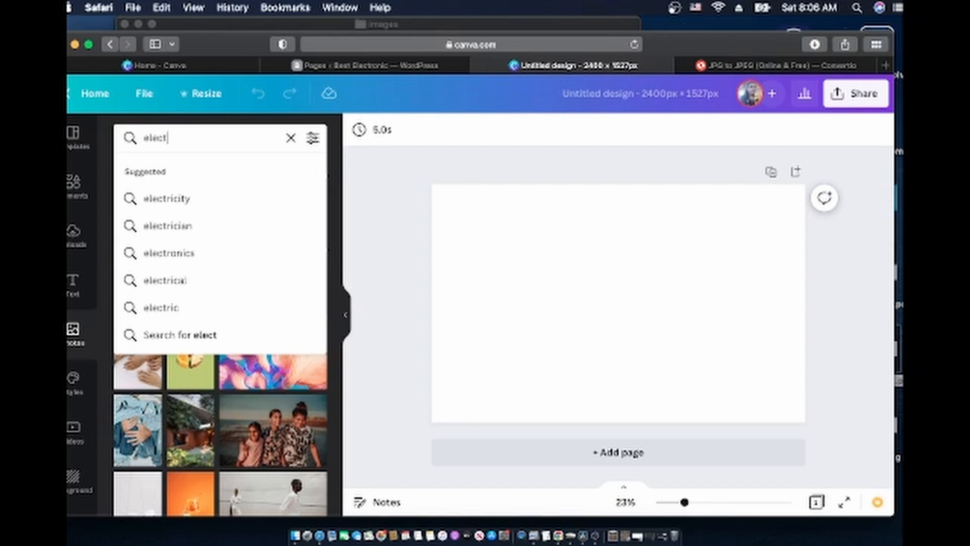
pyautogui.write('ronic')
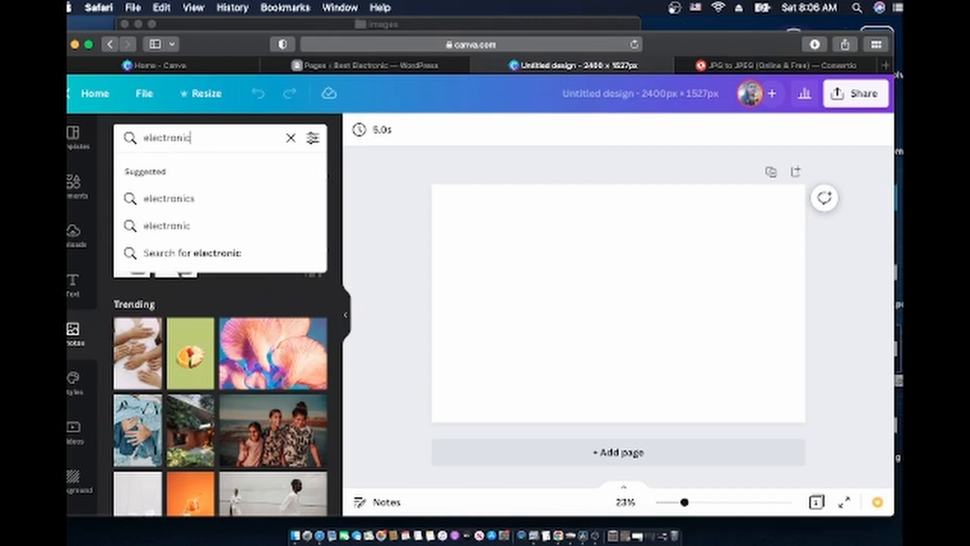
pyautogui.press('Return')
pyautogui.scroll(-5, 271, 257)
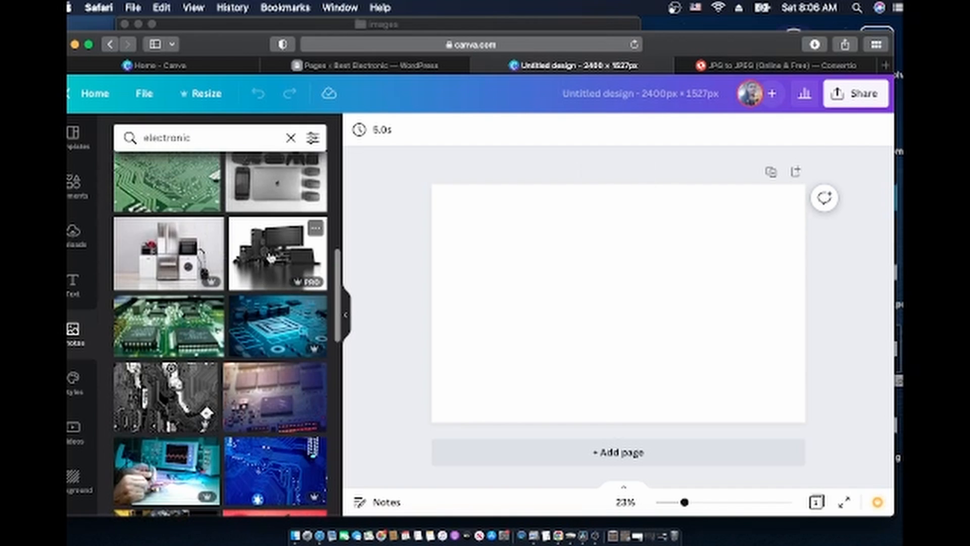
pyautogui.click(272, 257)
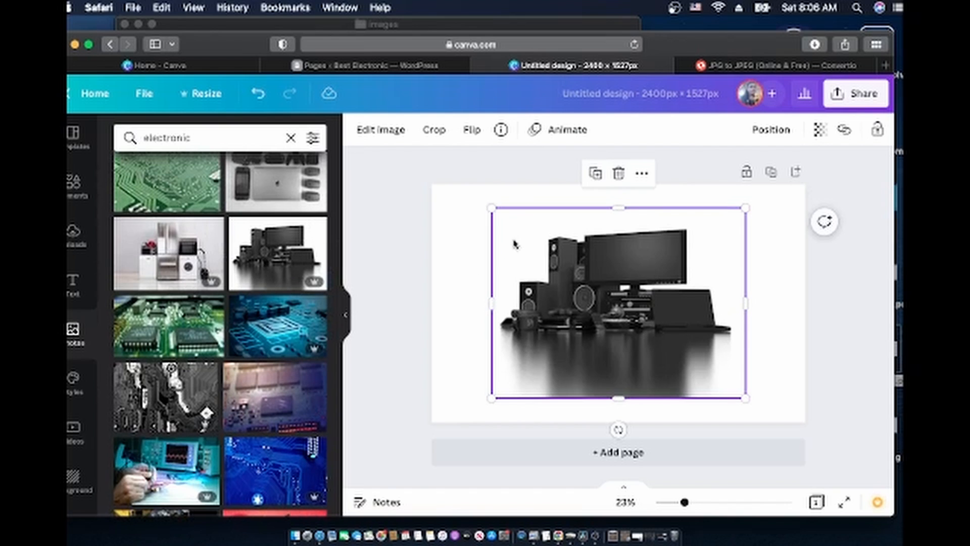
# Stretch the electronics photo by its corners to fill the whole page
pyautogui.moveTo(491, 208); pyautogui.dragTo(451, 177)
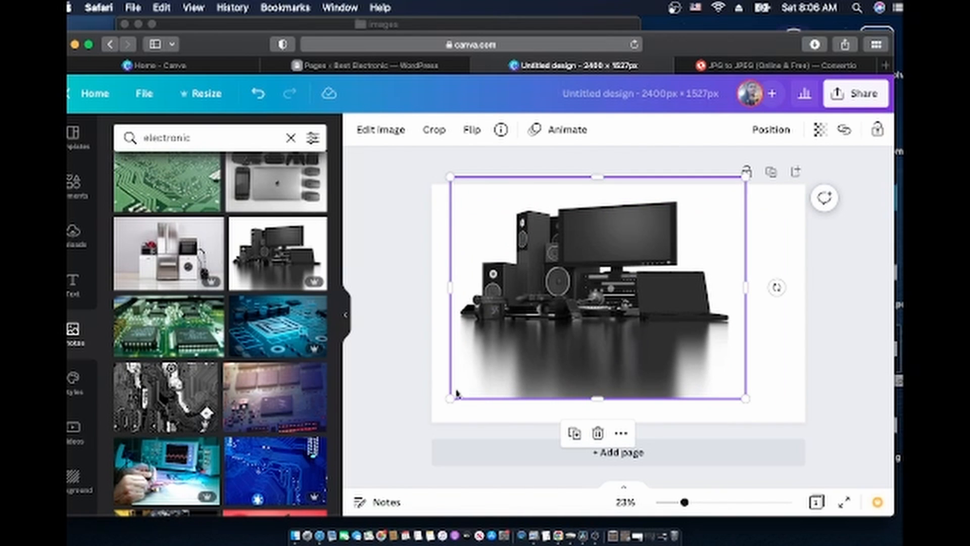
pyautogui.scroll(-10, 280, 425)
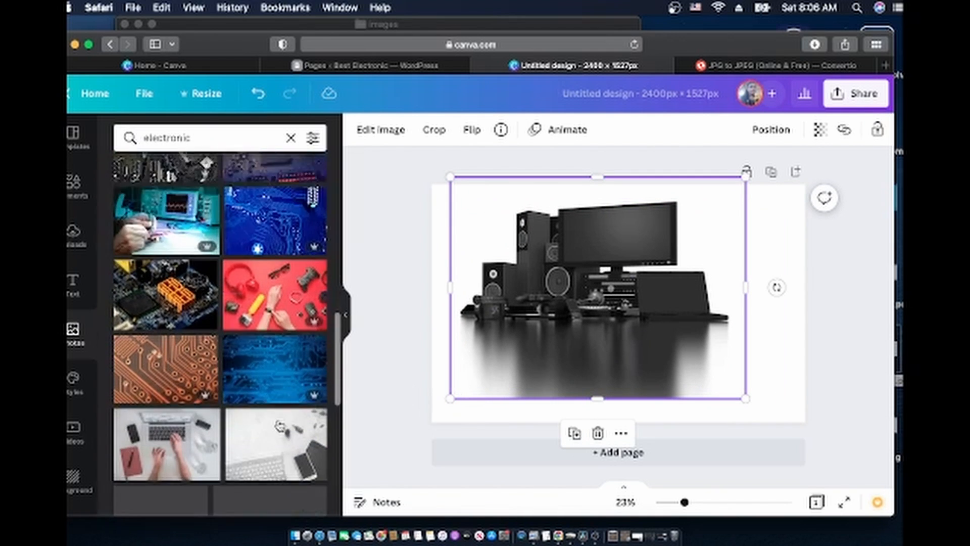
pyautogui.scroll(-5, 280, 425)
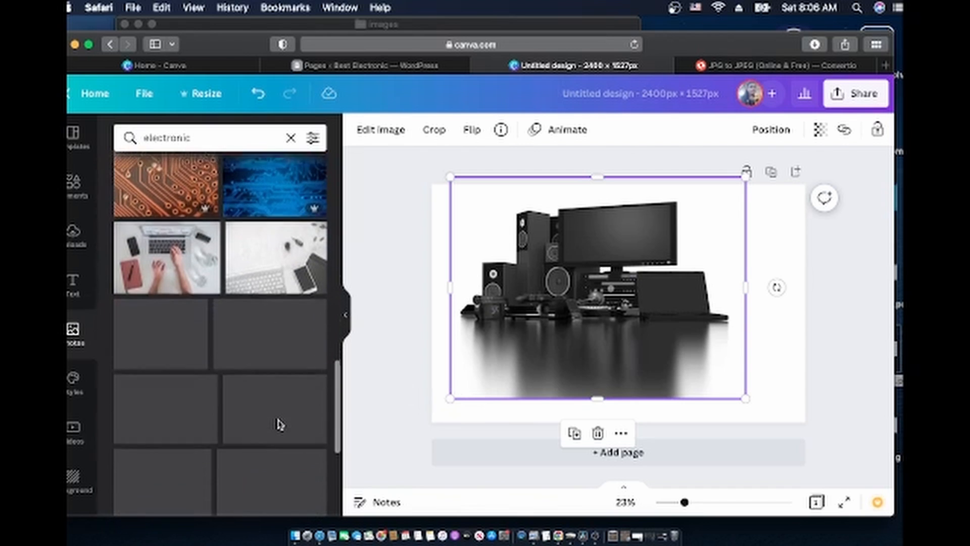
pyautogui.scroll(-1, 280, 425)
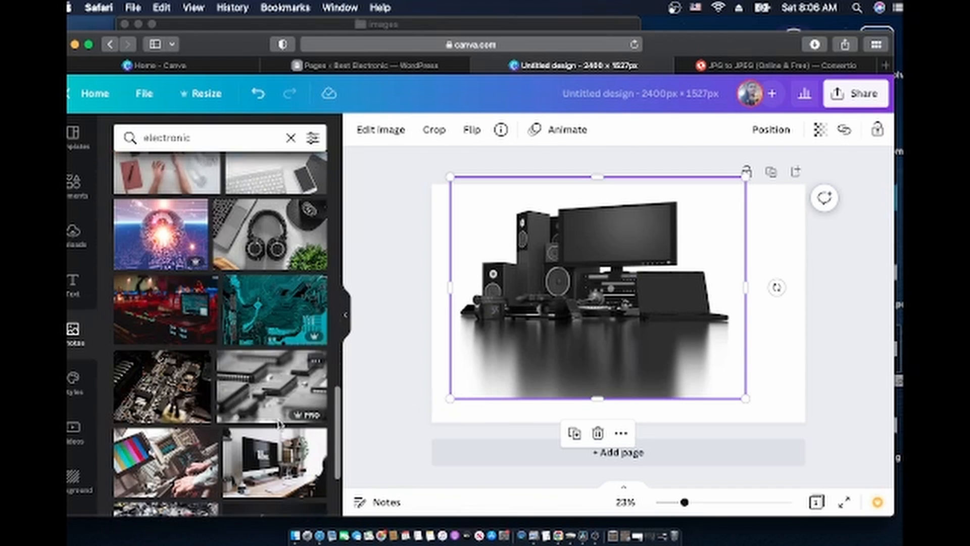
pyautogui.scroll(-10, 280, 425)
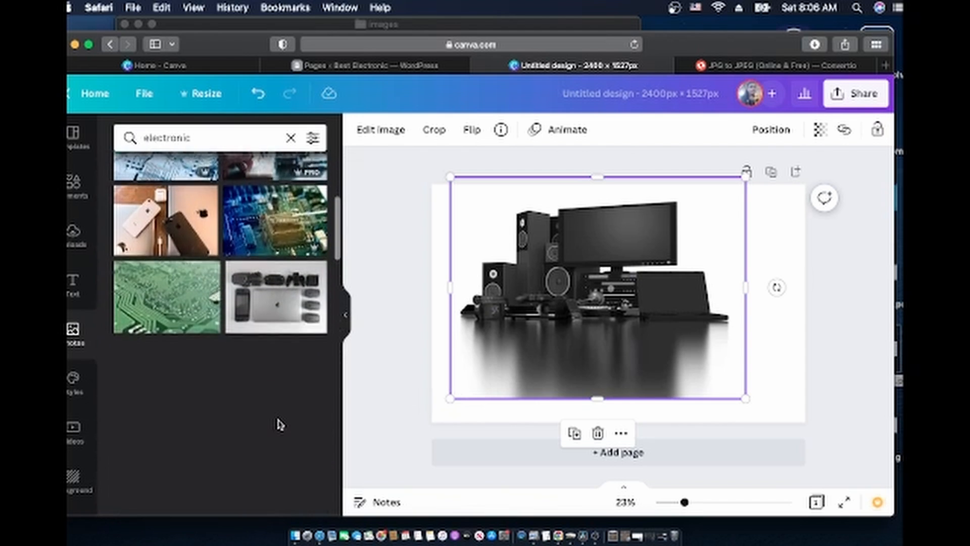
pyautogui.scroll(-2, 280, 425)
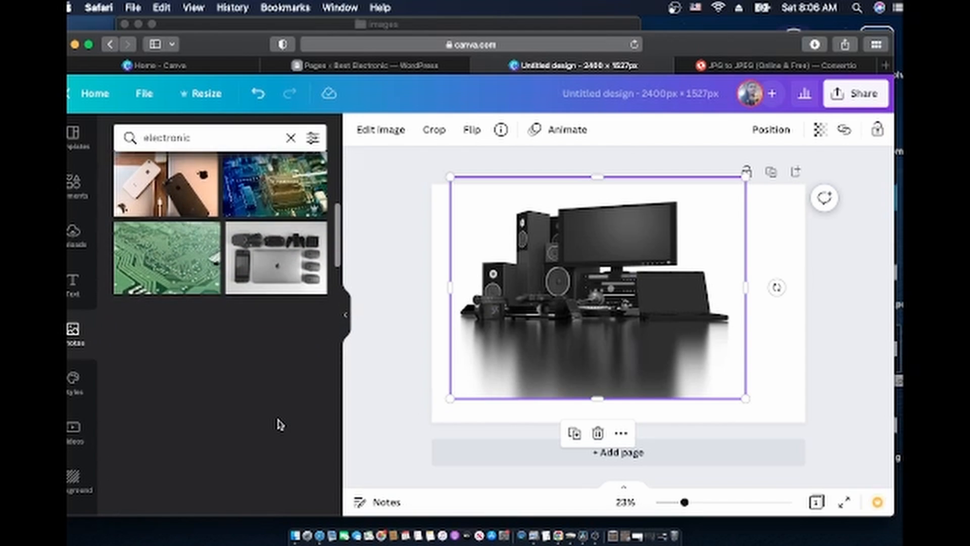
pyautogui.scroll(-2, 279, 425)
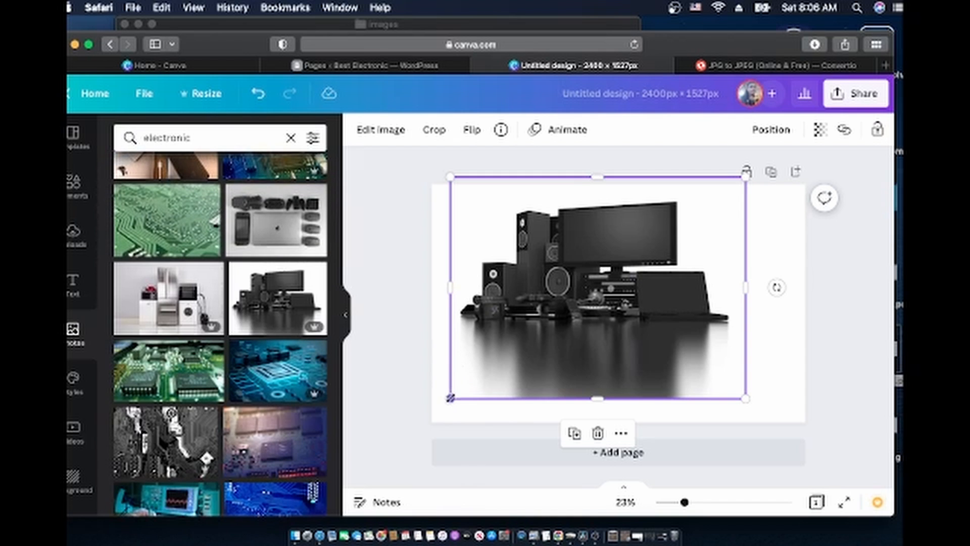
pyautogui.moveTo(746, 418); pyautogui.dragTo(862, 423)
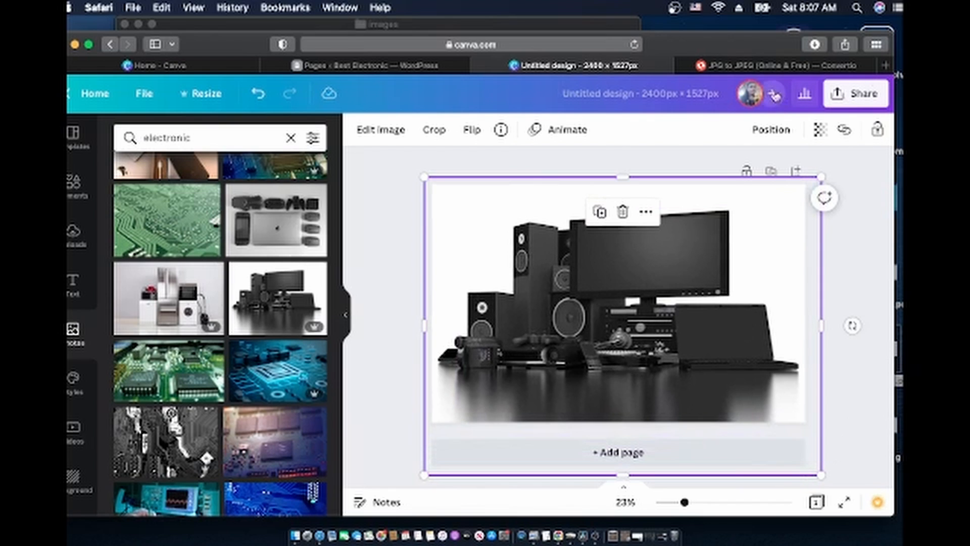
# Rename the design to 'page'
pyautogui.click(780, 132)
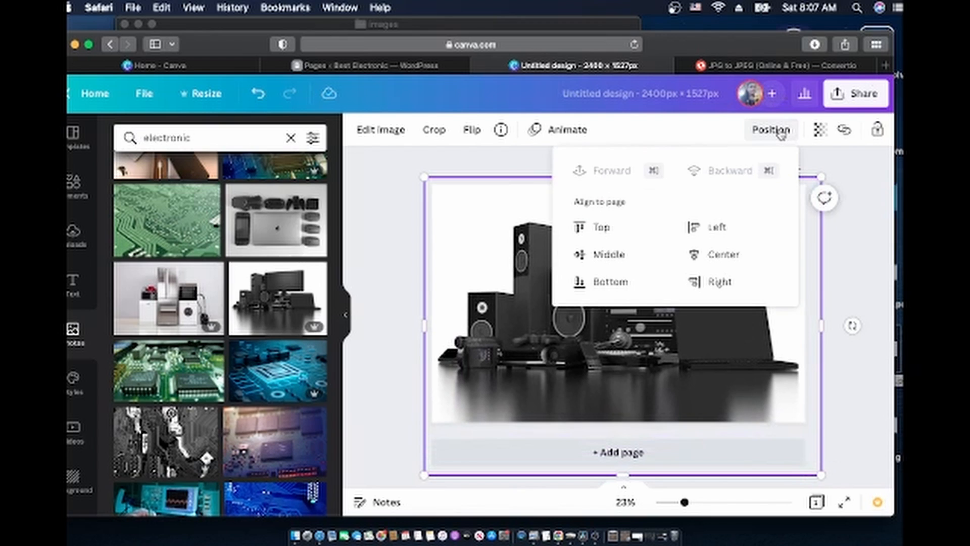
pyautogui.click(604, 91)
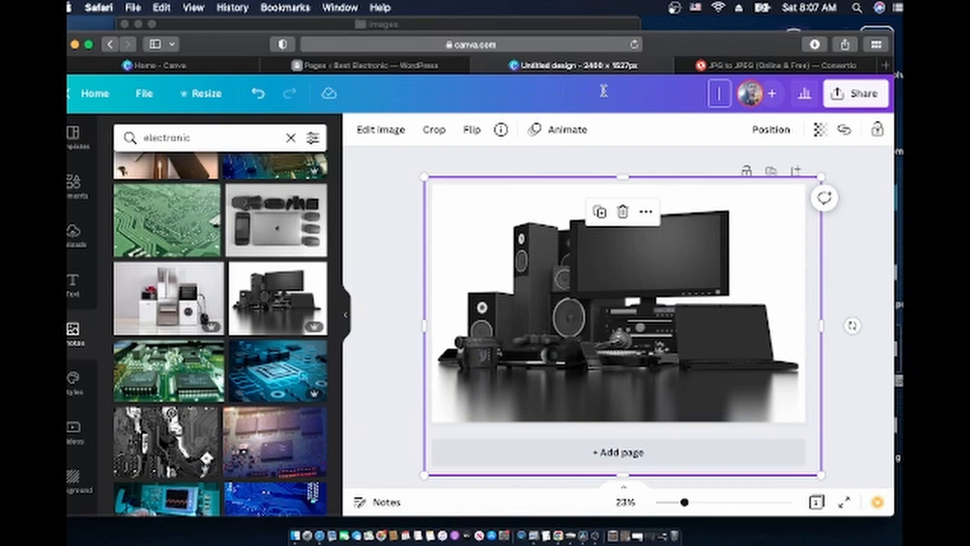
pyautogui.write('page')
# Download the design as a JPG instead of PNG and close its preview
pyautogui.click(860, 99)
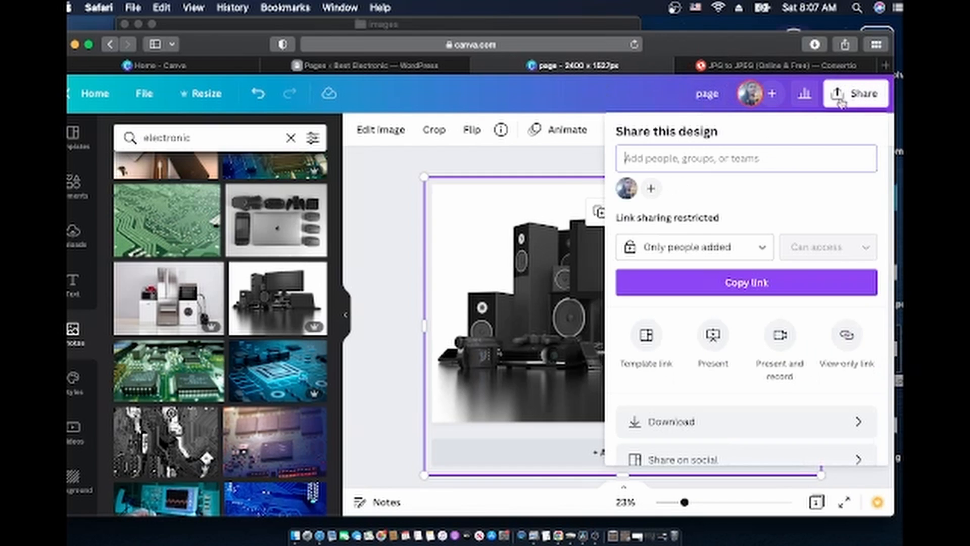
pyautogui.click(702, 423)
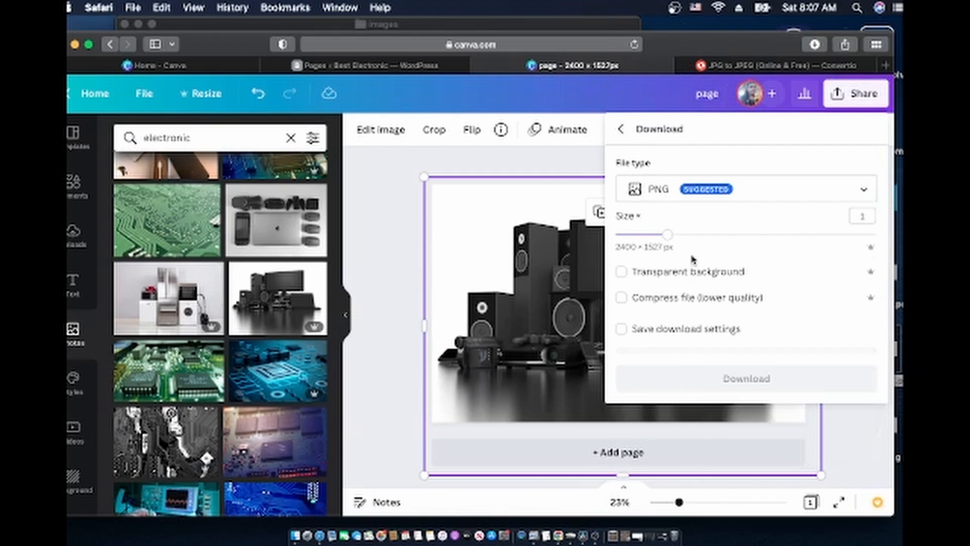
pyautogui.click(744, 190)
pyautogui.click(685, 161)
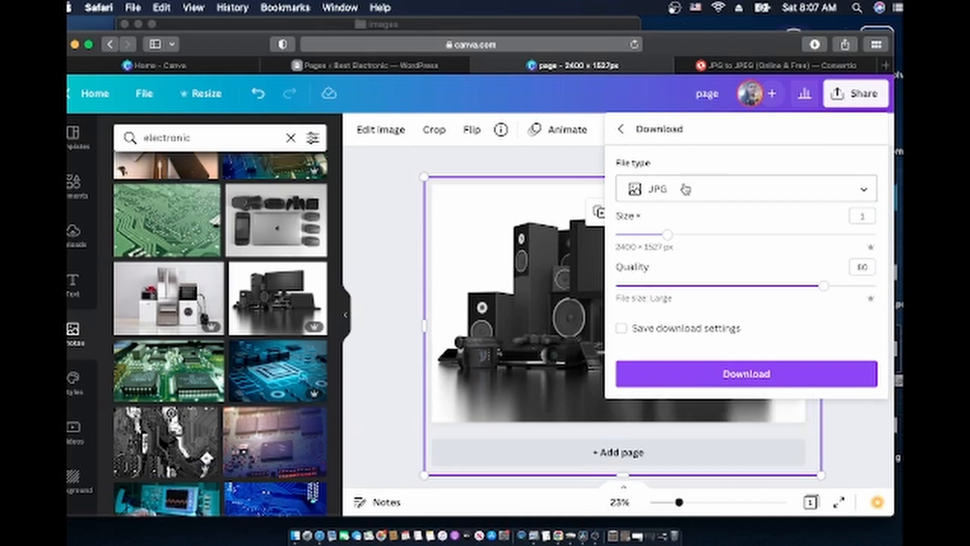
pyautogui.click(738, 385)
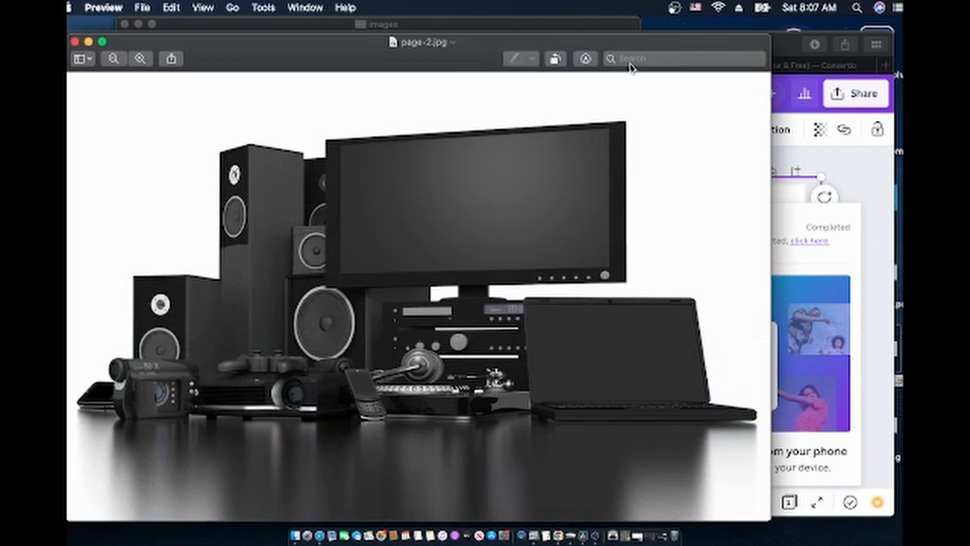
pyautogui.click(76, 42)
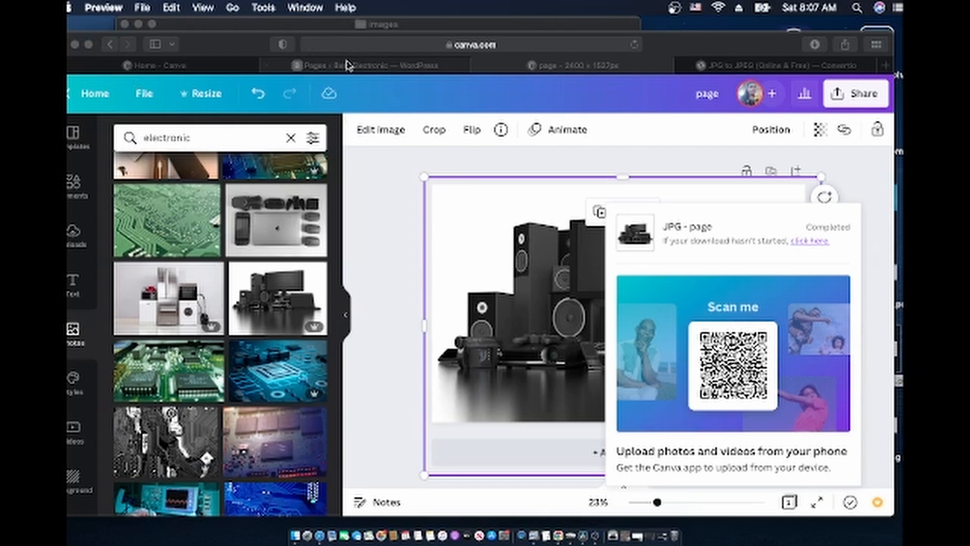
pyautogui.click(346, 65)
# Upload page-2.jpg from Downloads to the Convertio JPG to JPEG converter
pyautogui.click(778, 65)
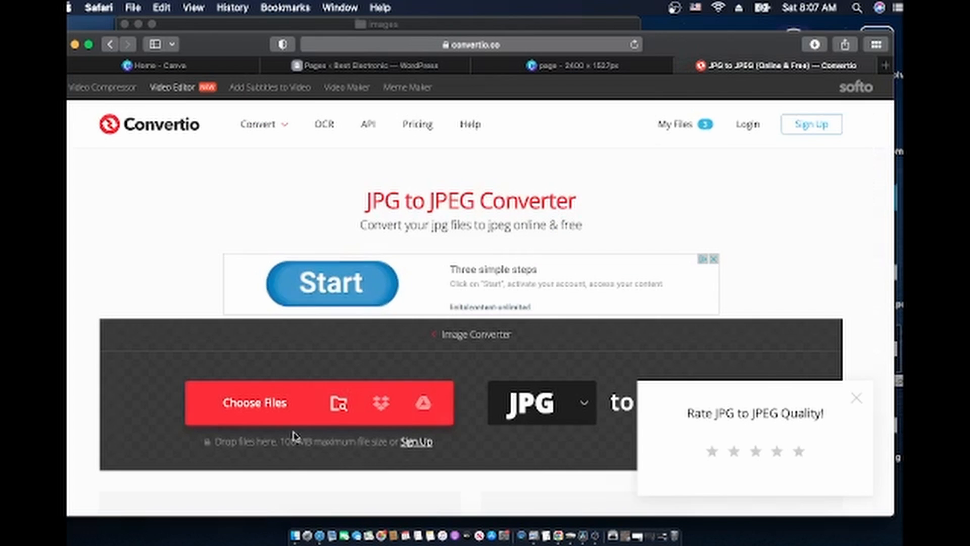
pyautogui.click(338, 405)
pyautogui.click(247, 185)
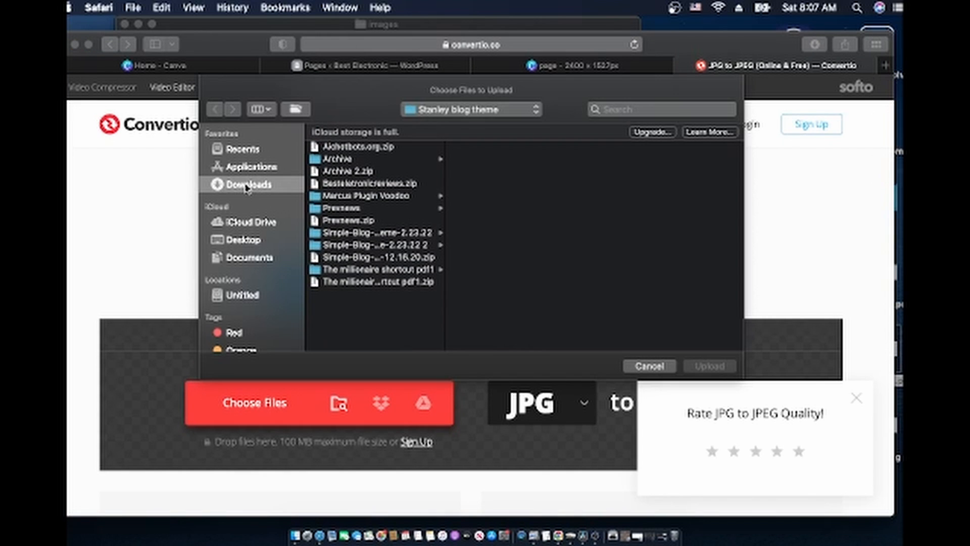
pyautogui.click(352, 290)
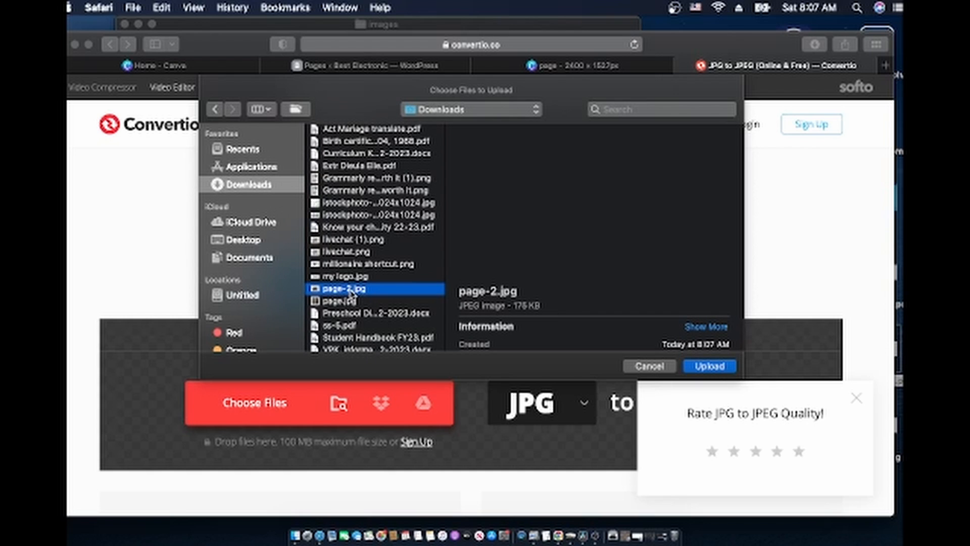
pyautogui.click(715, 369)
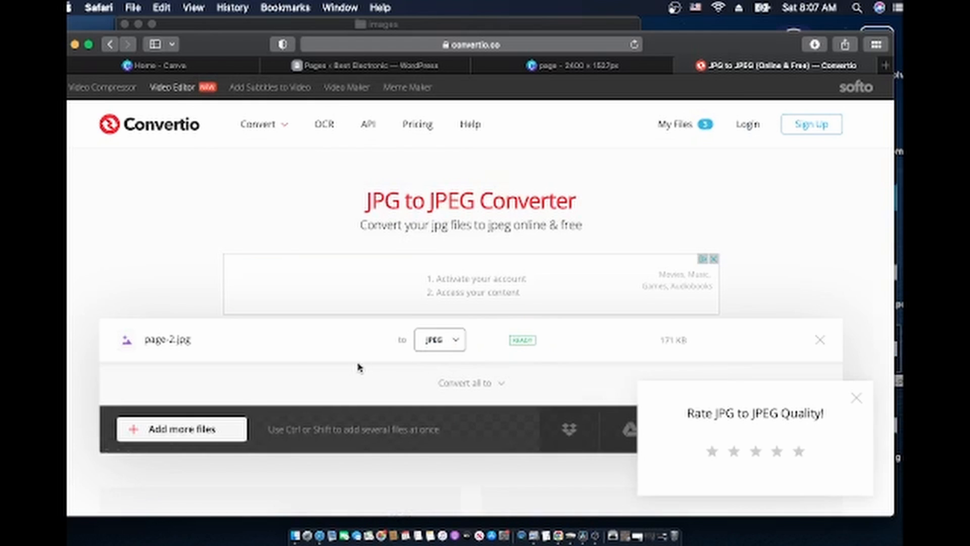
# Keep JPEG as the output format, dismiss the rating popup, and convert
pyautogui.click(437, 347)
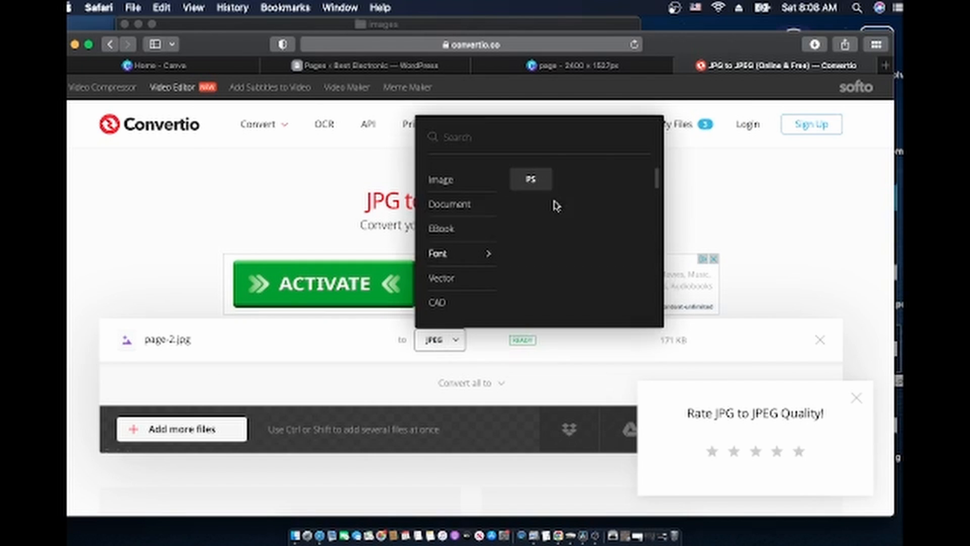
pyautogui.click(443, 345)
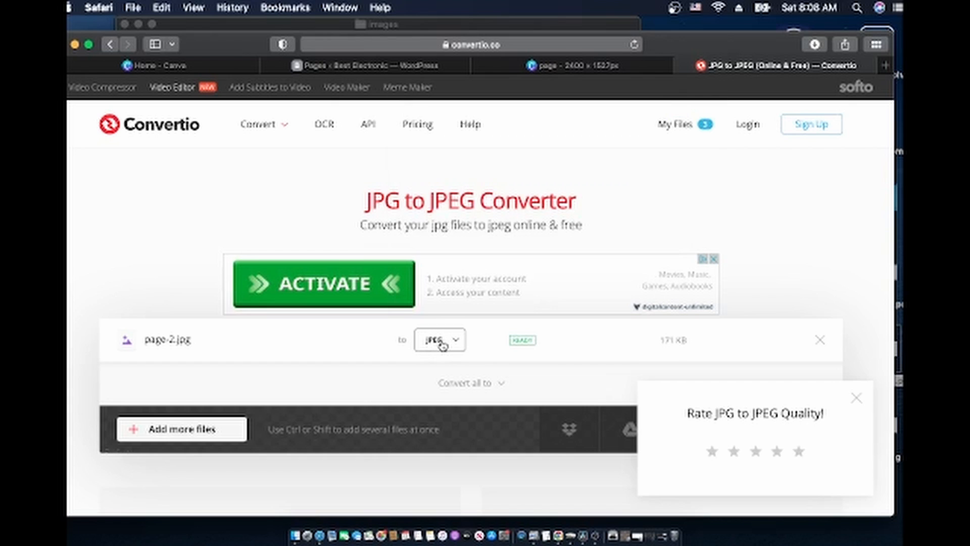
pyautogui.click(443, 346)
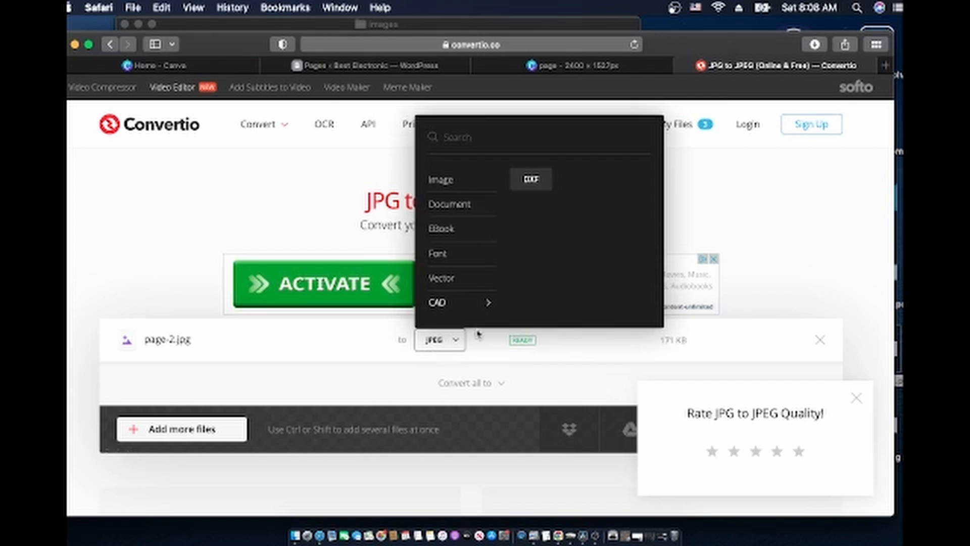
pyautogui.click(721, 208)
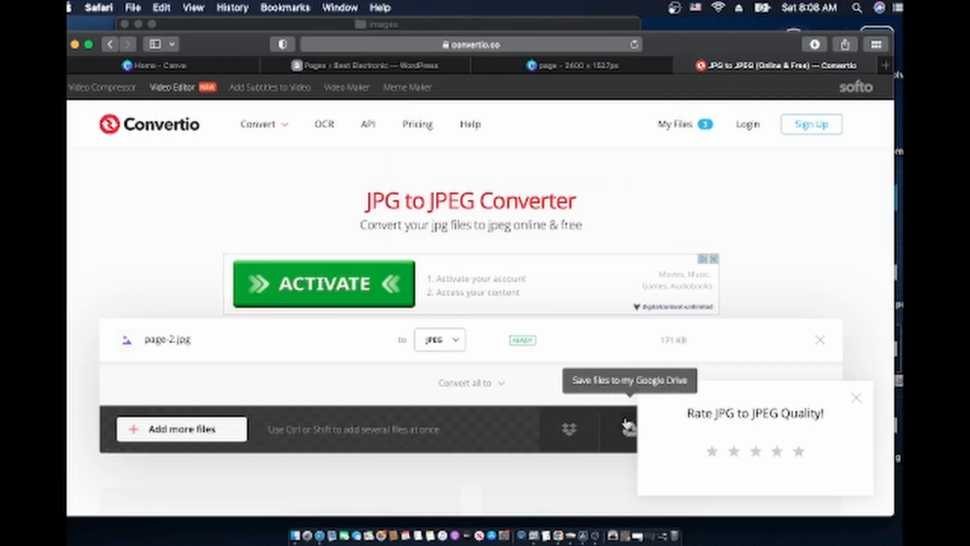
pyautogui.click(857, 400)
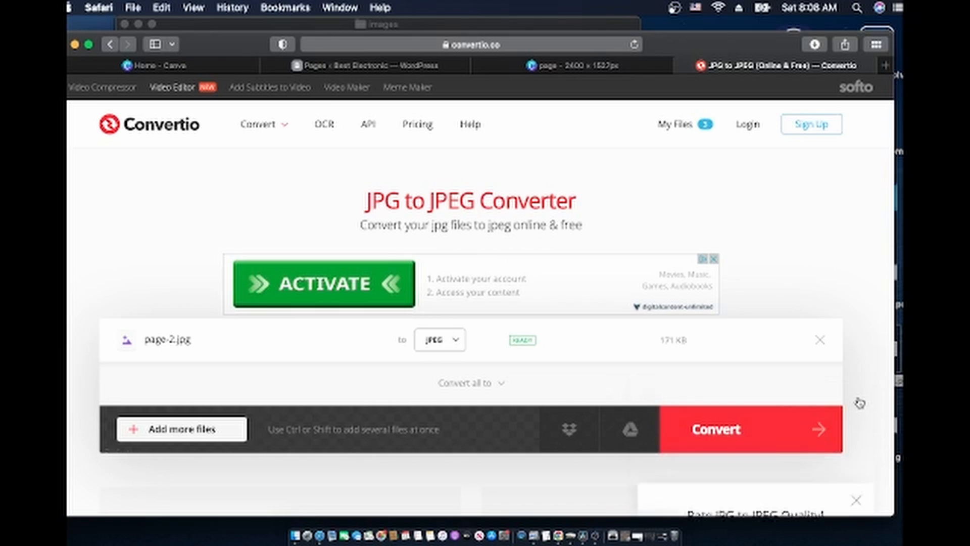
pyautogui.click(705, 441)
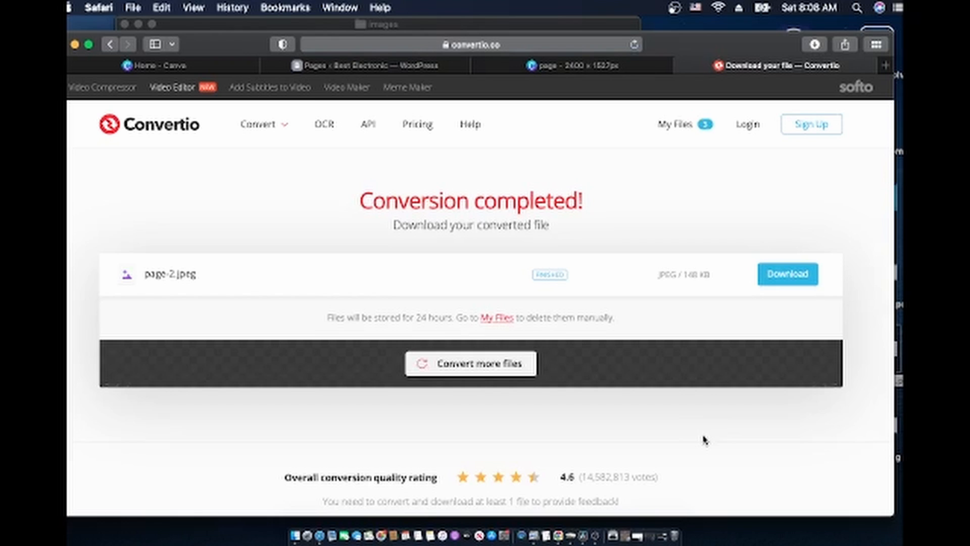
# Download page-2.jpeg, close its preview, and view it in Finder's Downloads folder
pyautogui.click(790, 279)
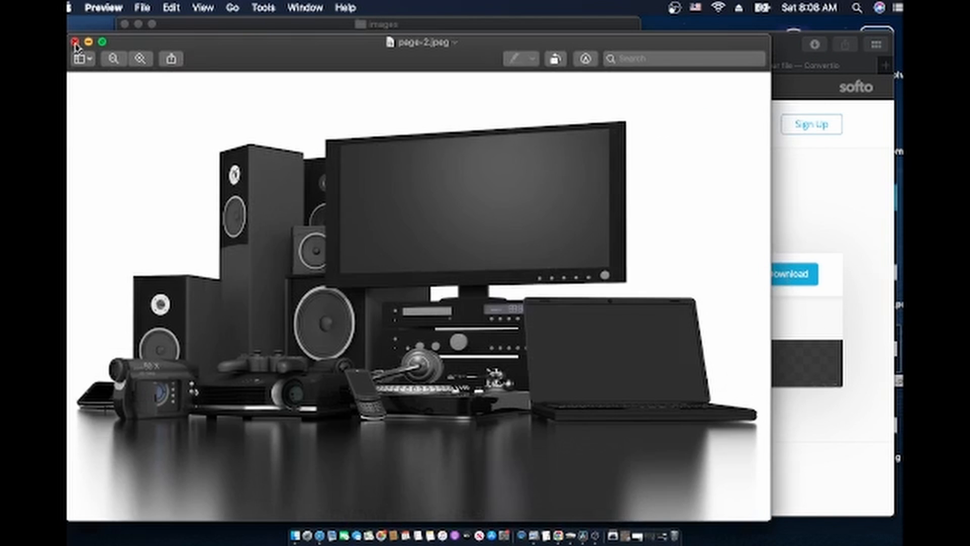
pyautogui.click(75, 42)
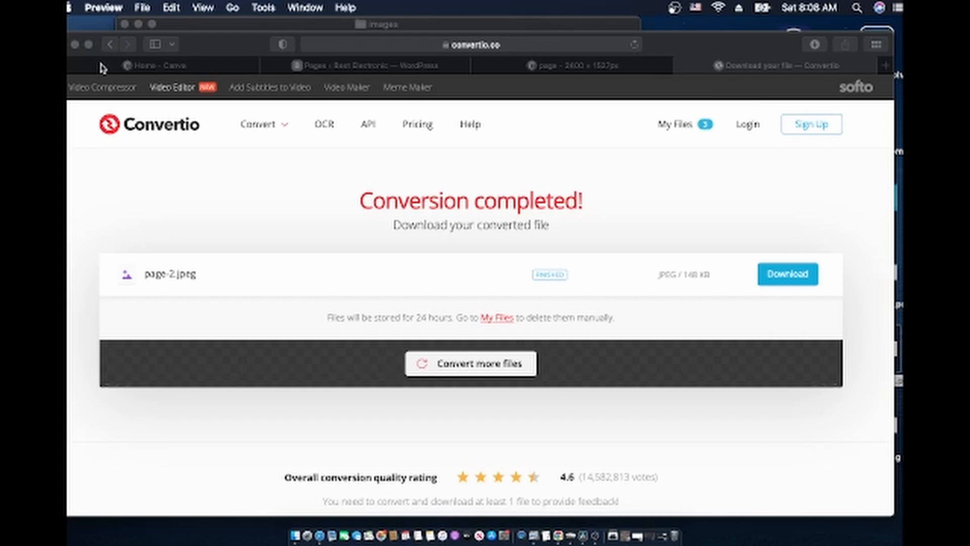
pyautogui.click(76, 45)
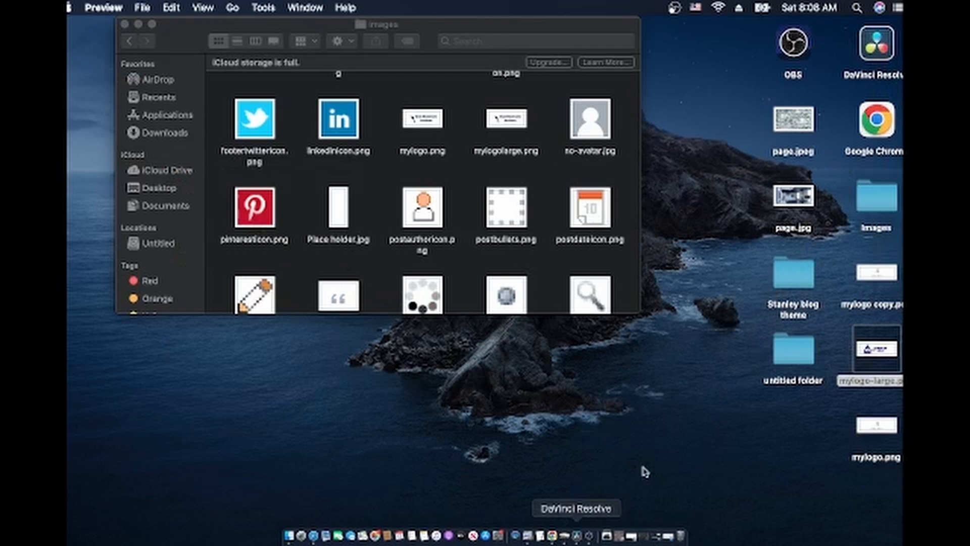
pyautogui.click(876, 201)
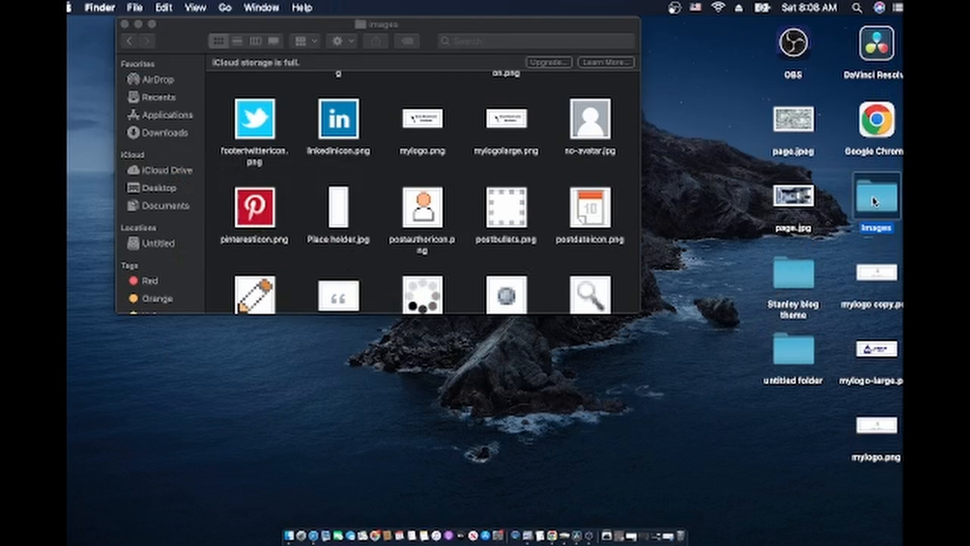
pyautogui.doubleClick(875, 201)
pyautogui.click(330, 230)
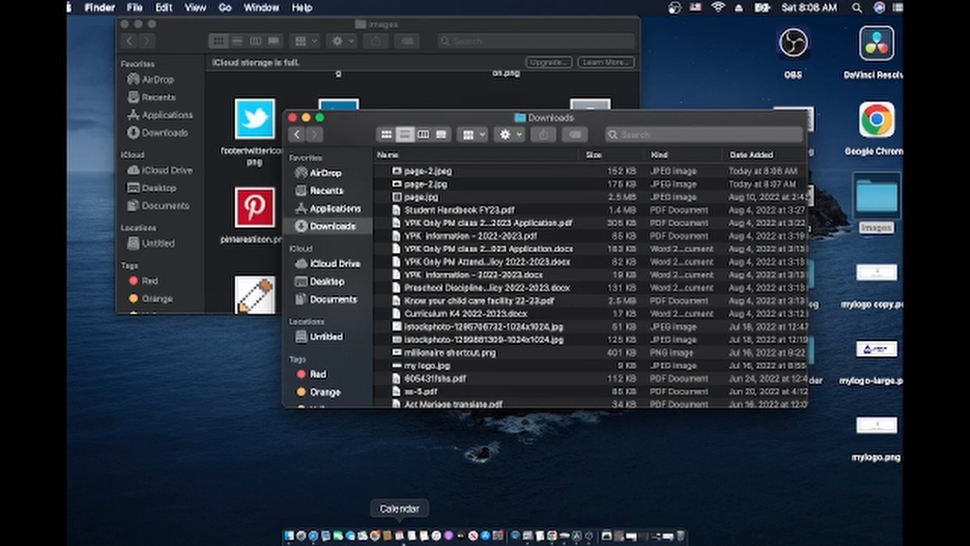
# Bring the browser forward and go to tinypng.com
pyautogui.click(313, 537)
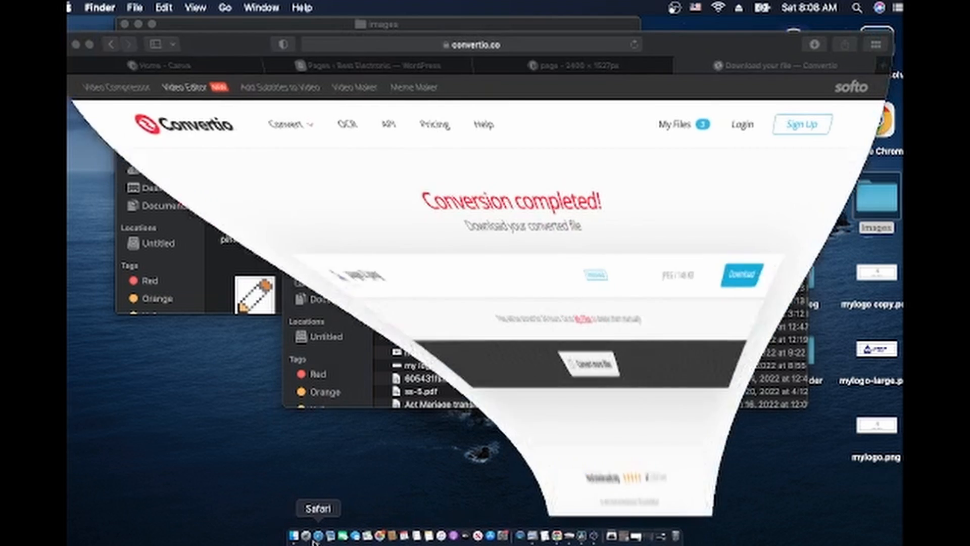
pyautogui.click(408, 48)
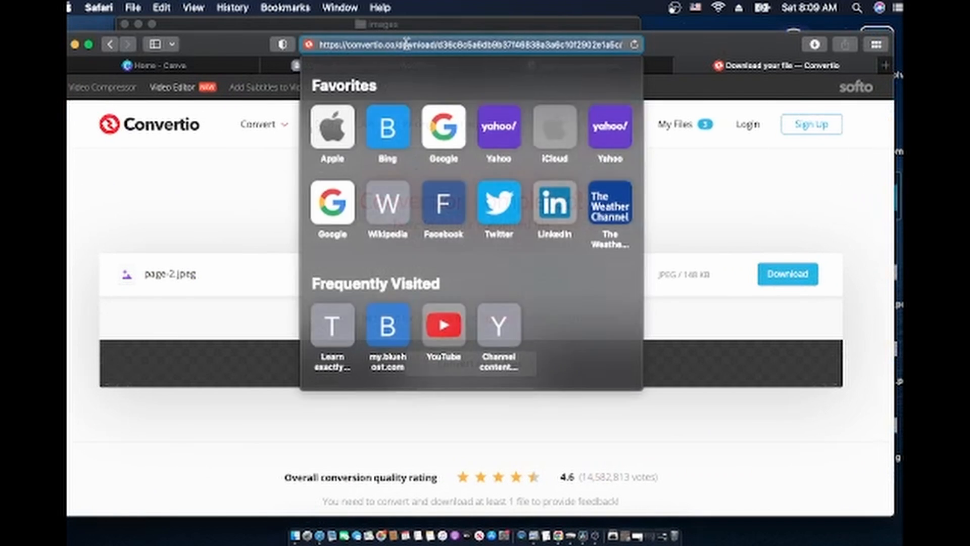
pyautogui.write('tinypng.com')
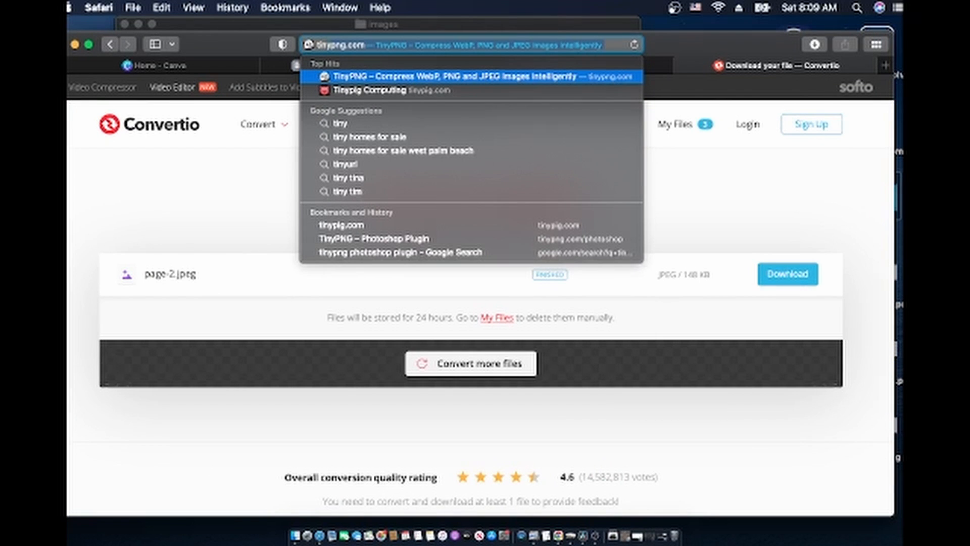
pyautogui.press('Return')
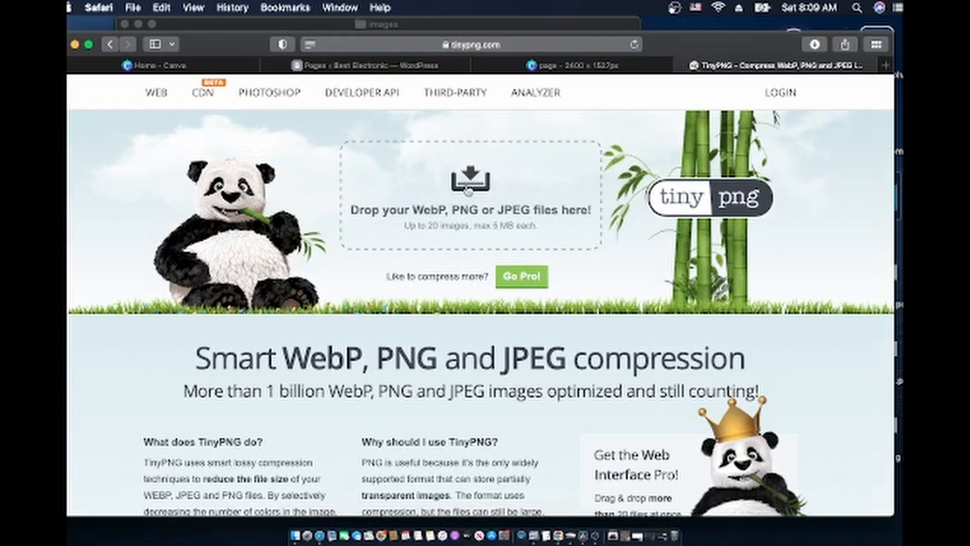
# Upload page-2.jpeg from Downloads and download the 95.0 KB compressed copy
pyautogui.click(467, 190)
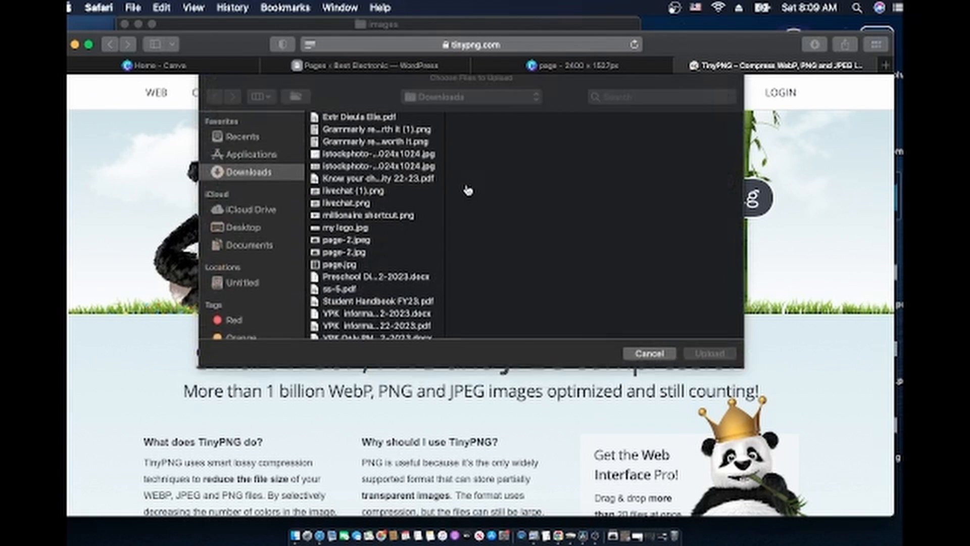
pyautogui.scroll(2, 397, 193)
pyautogui.scroll(-3, 397, 193)
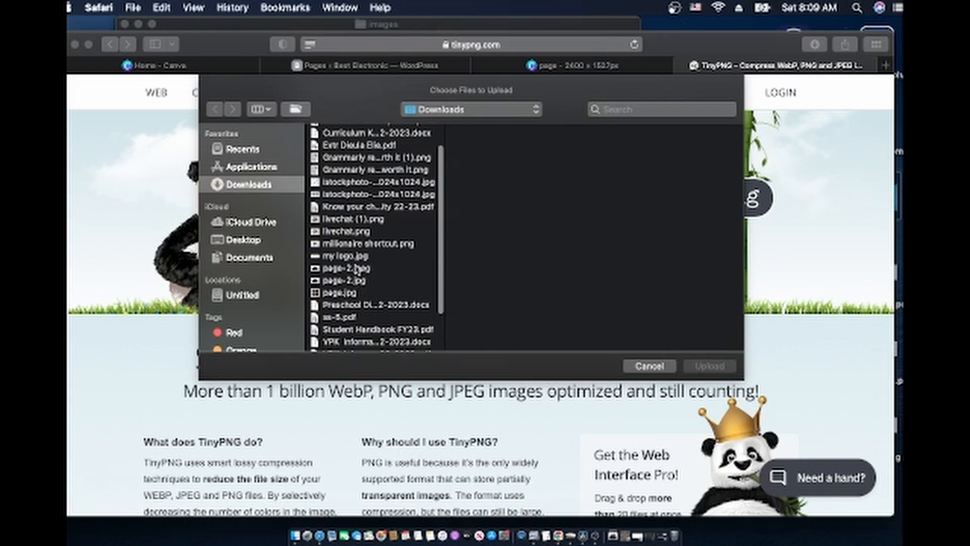
pyautogui.click(357, 270)
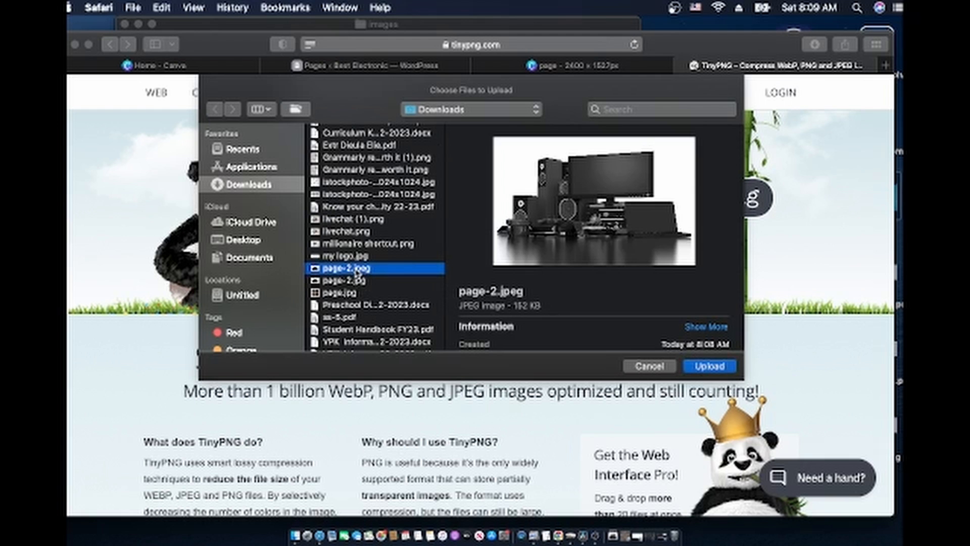
pyautogui.click(710, 366)
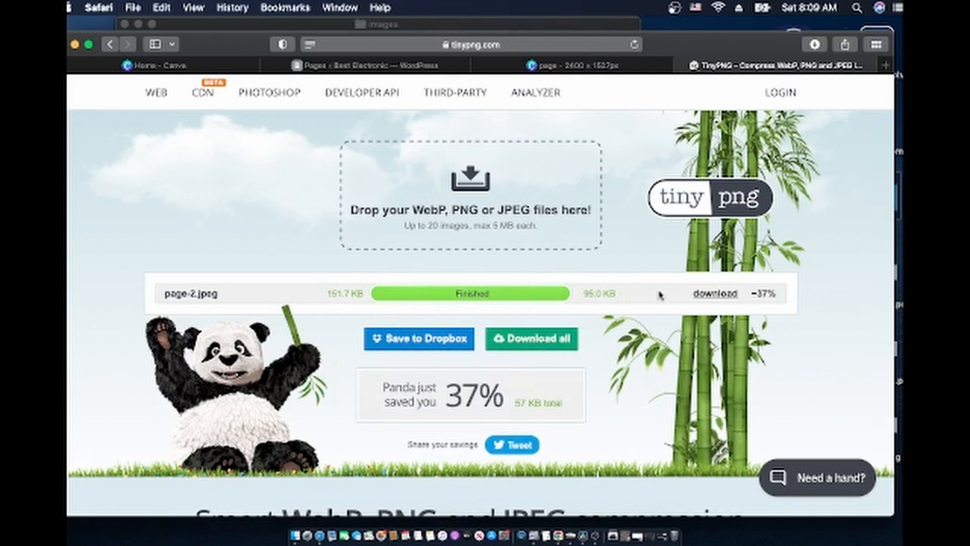
pyautogui.click(716, 295)
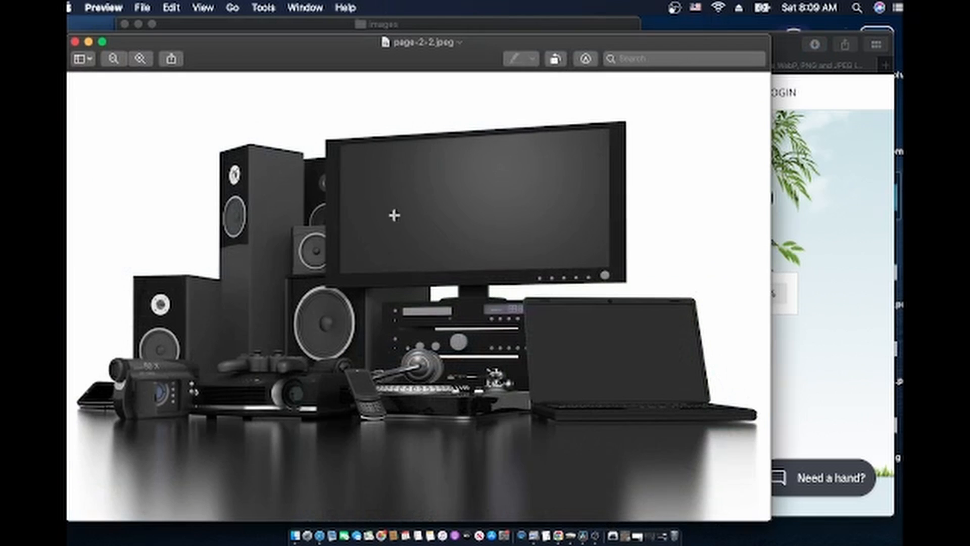
# Move page-2-2.jpeg from Downloads into the theme's images folder and rename it page.jpeg
pyautogui.click(75, 41)
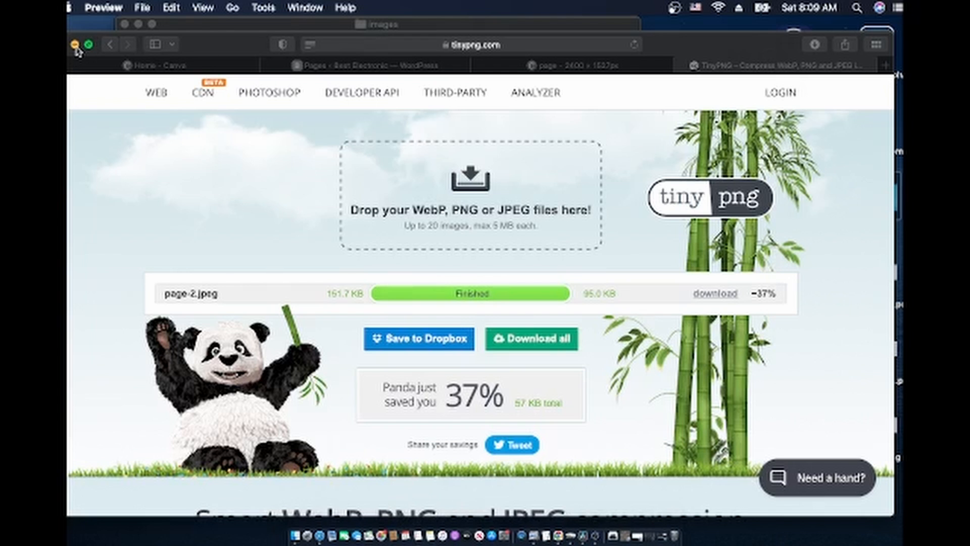
pyautogui.click(76, 45)
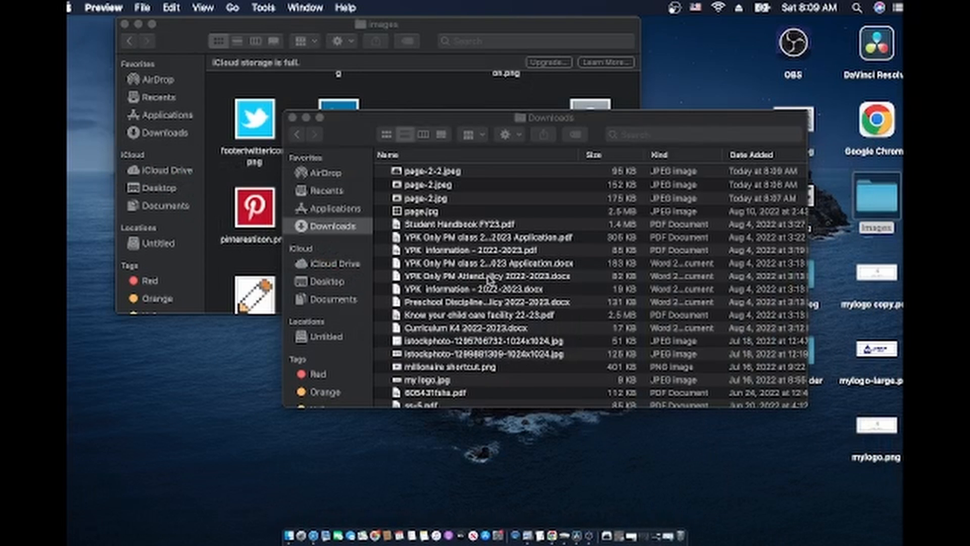
pyautogui.click(459, 175)
pyautogui.moveTo(444, 175); pyautogui.dragTo(263, 188)
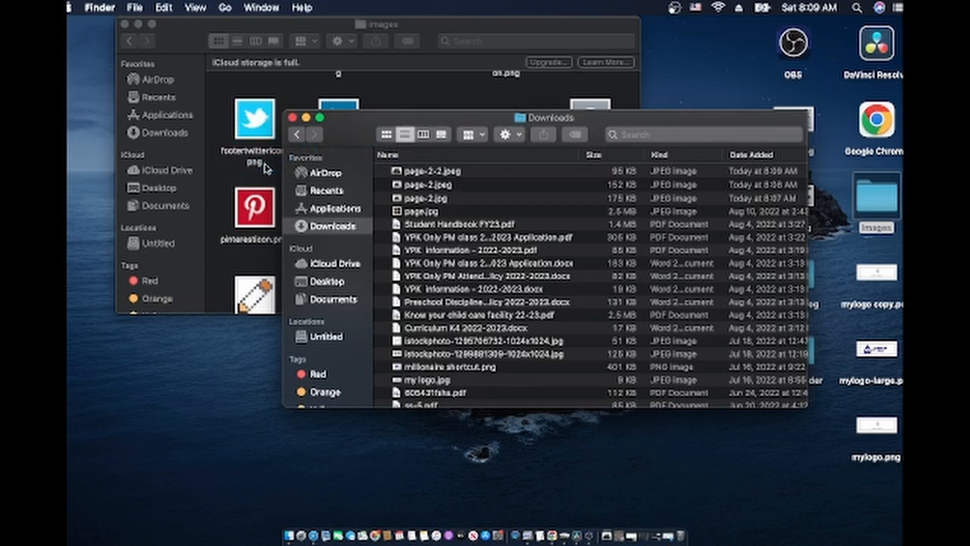
pyautogui.click(306, 117)
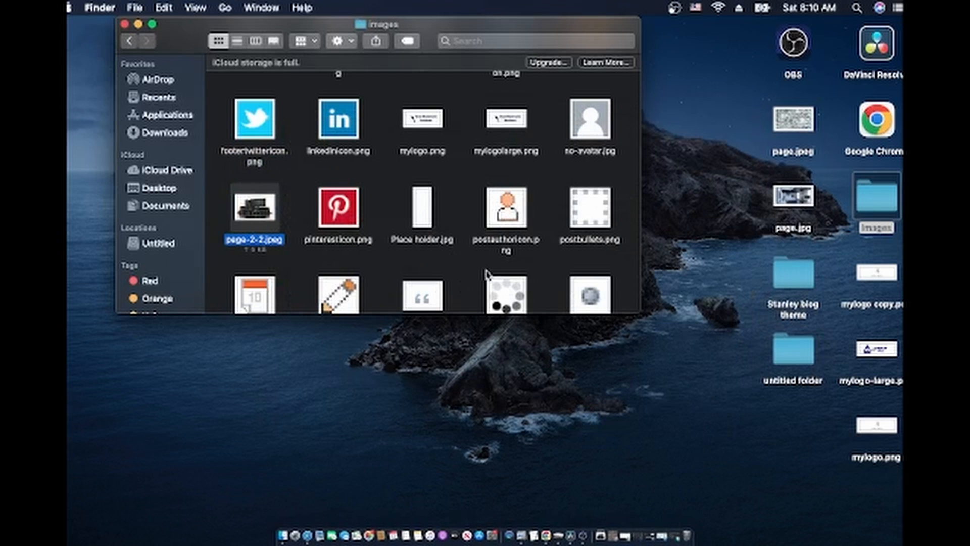
pyautogui.scroll(-1, 487, 274)
pyautogui.write('page')
pyautogui.press('Return')
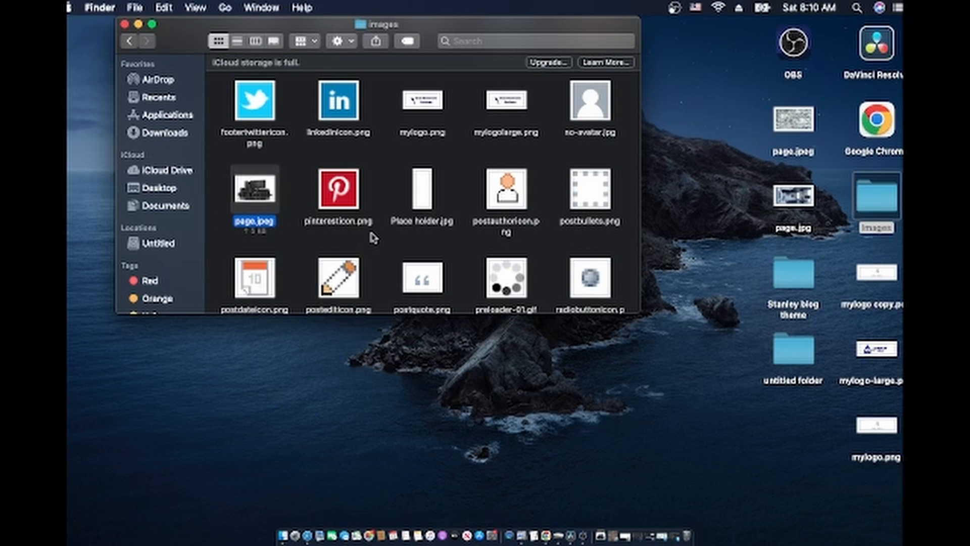
# Go back up to the Simple-Blog-Theme-2.23.22 2 folder
pyautogui.click(130, 41)
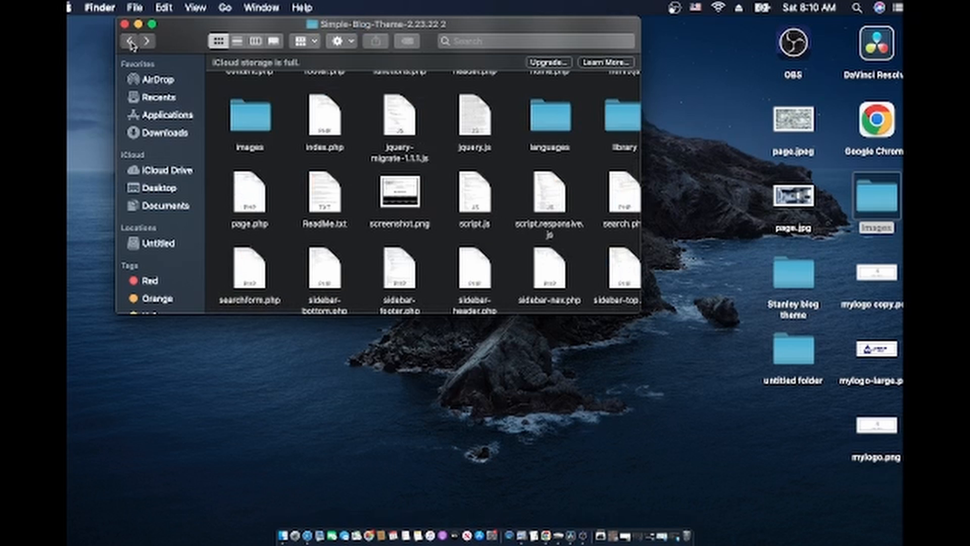
pyautogui.click(130, 42)
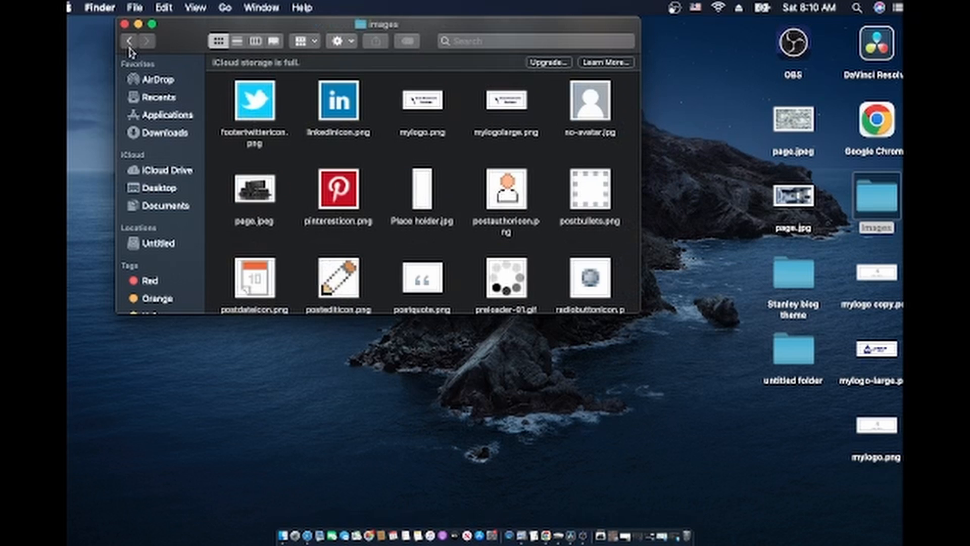
pyautogui.click(129, 43)
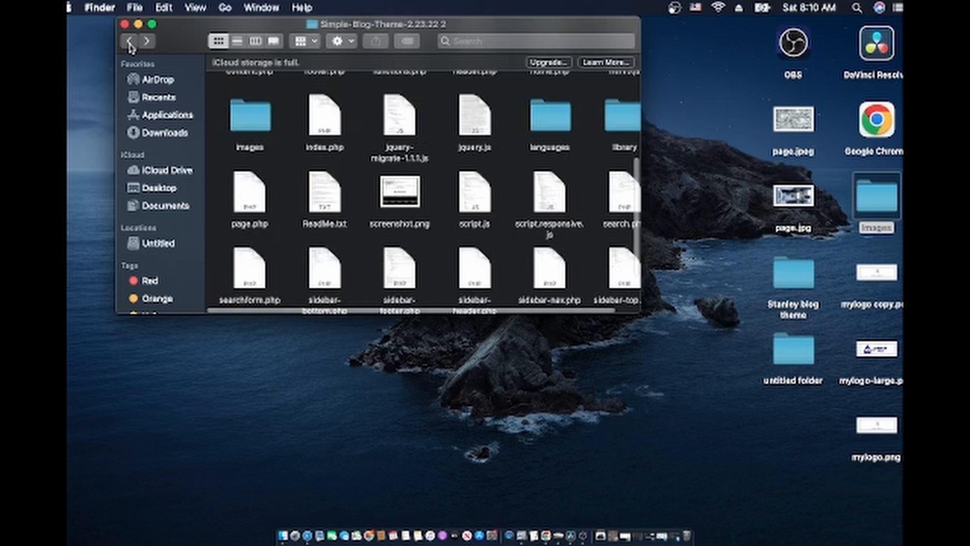
# Rename the copied theme folder to 'Best electronic'
pyautogui.click(129, 43)
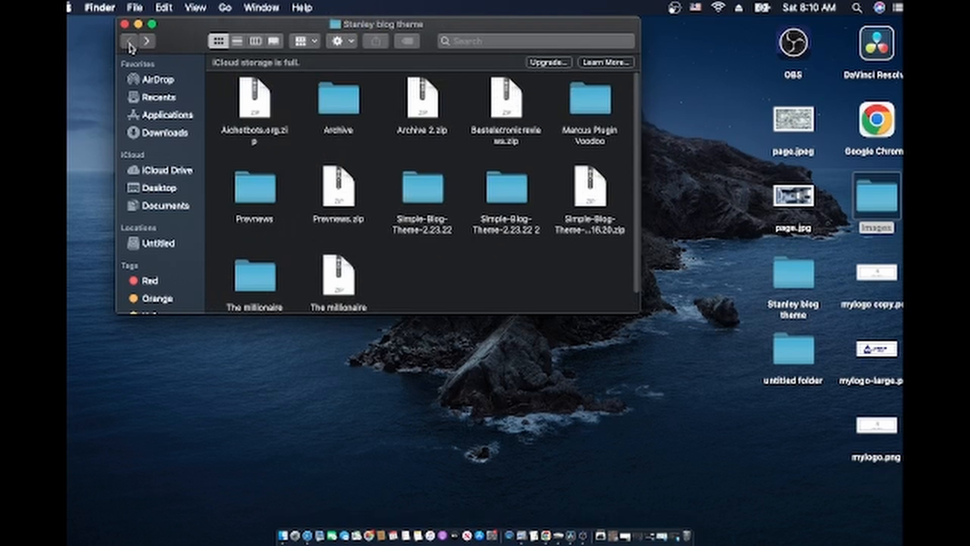
pyautogui.rightClick(514, 191)
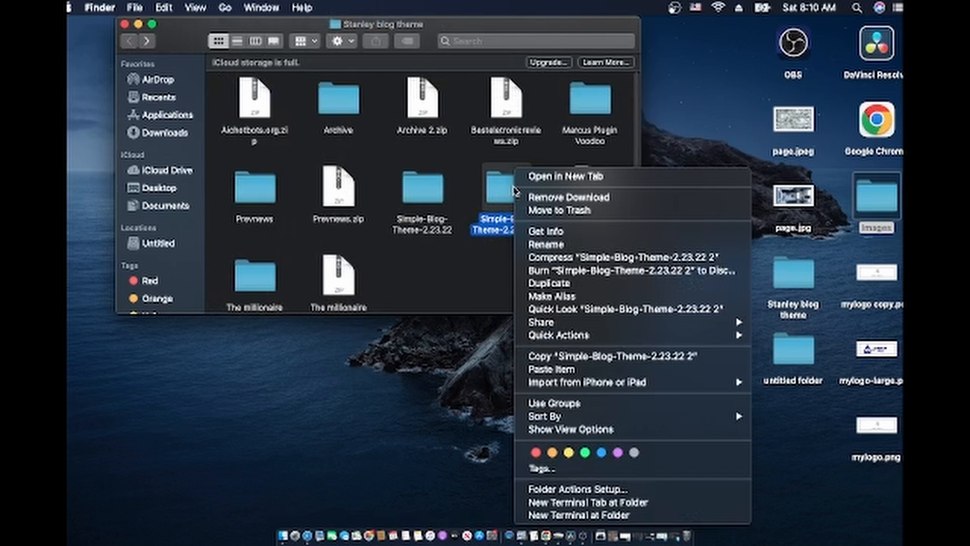
pyautogui.click(543, 241)
pyautogui.write('Best')
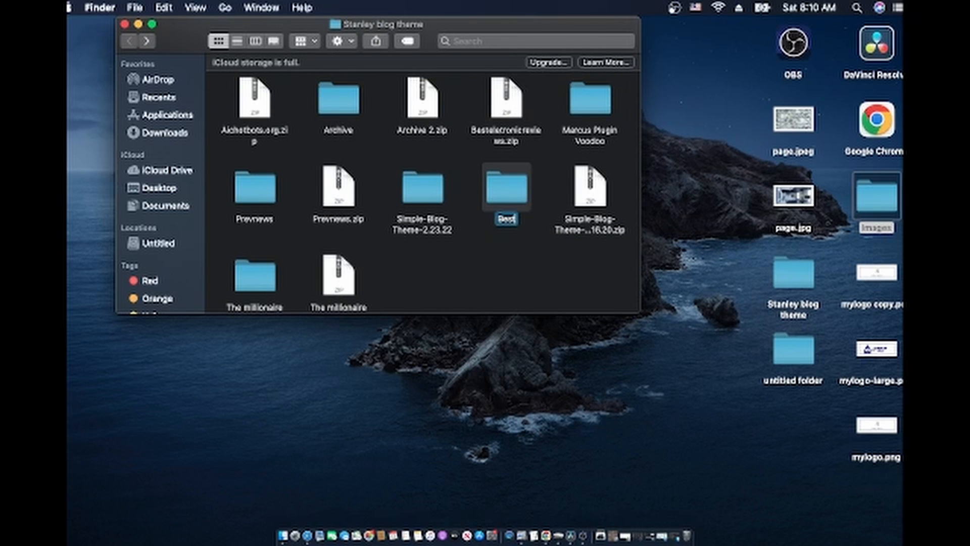
pyautogui.write(' electronic')
pyautogui.press('Return')
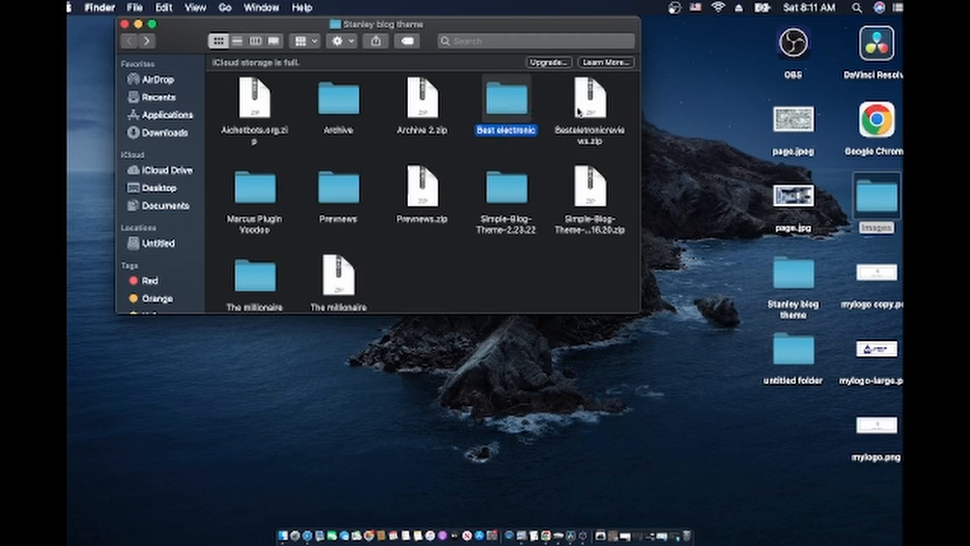
# Compress the Best electronic folder into Best electronic.zip
pyautogui.moveTo(581, 111); pyautogui.dragTo(680, 534)
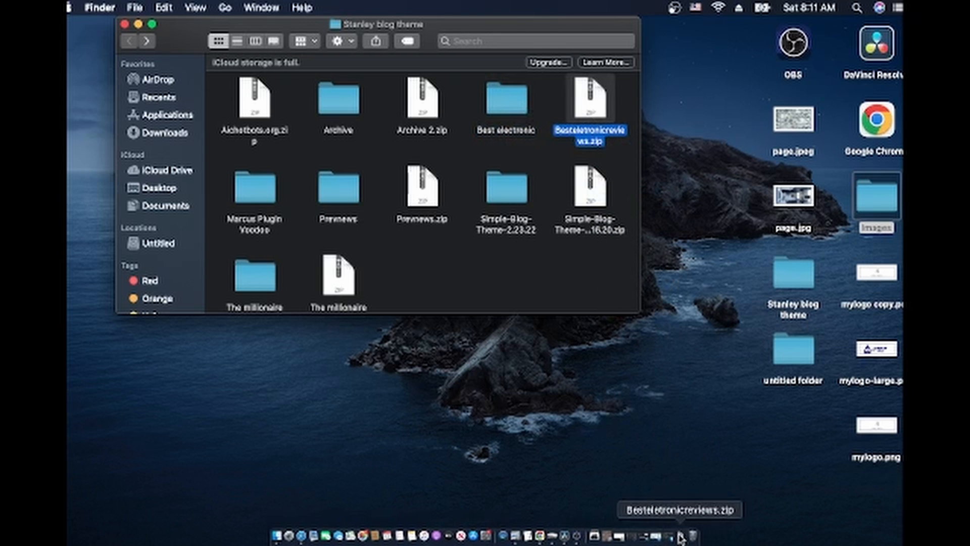
pyautogui.click(499, 98)
pyautogui.rightClick(500, 98)
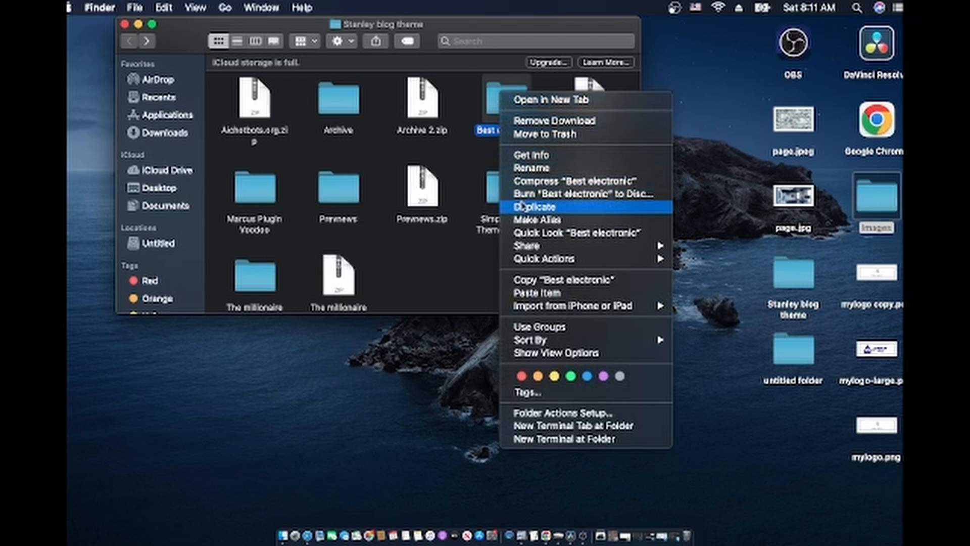
pyautogui.click(538, 182)
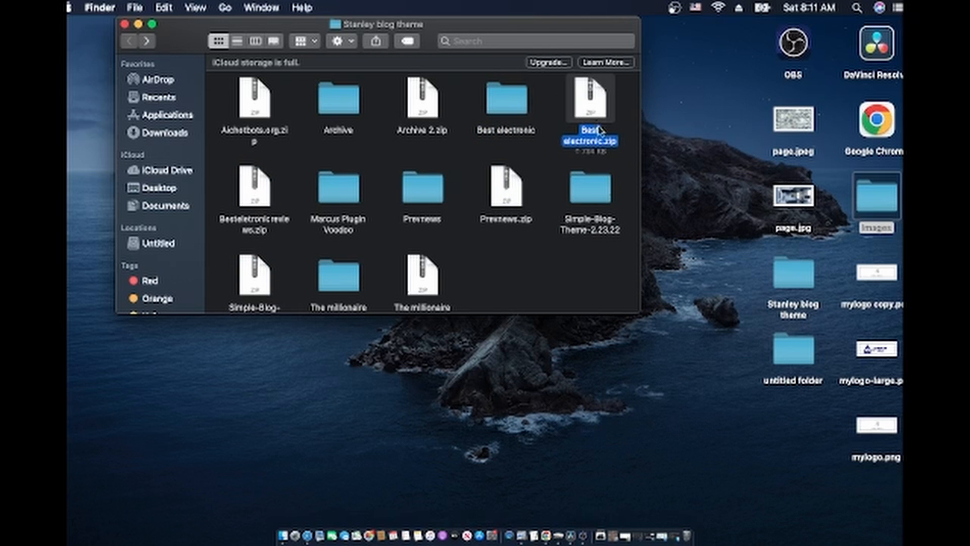
pyautogui.click(308, 536)
# In the WordPress tab, go to Appearance > Themes and open the Add New themes page
pyautogui.click(315, 66)
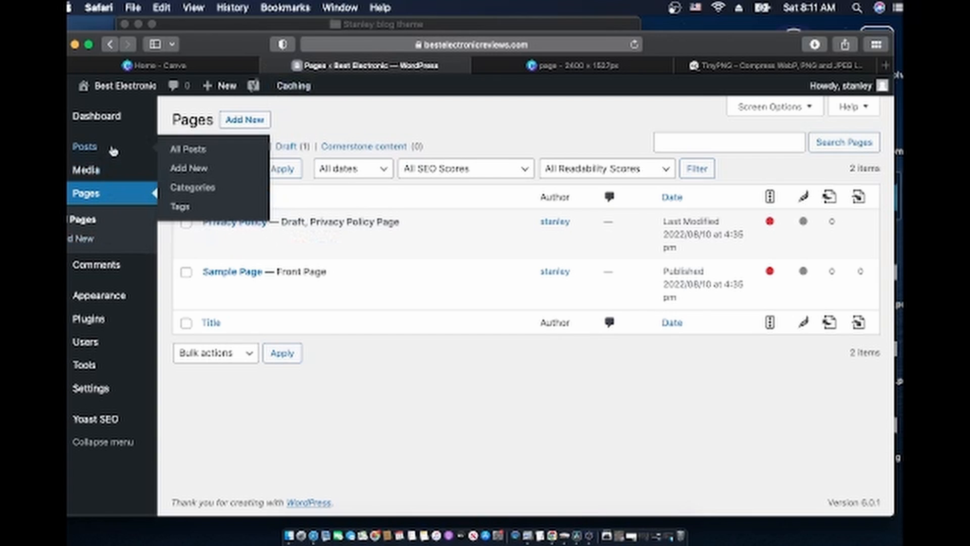
pyautogui.moveTo(109, 299)
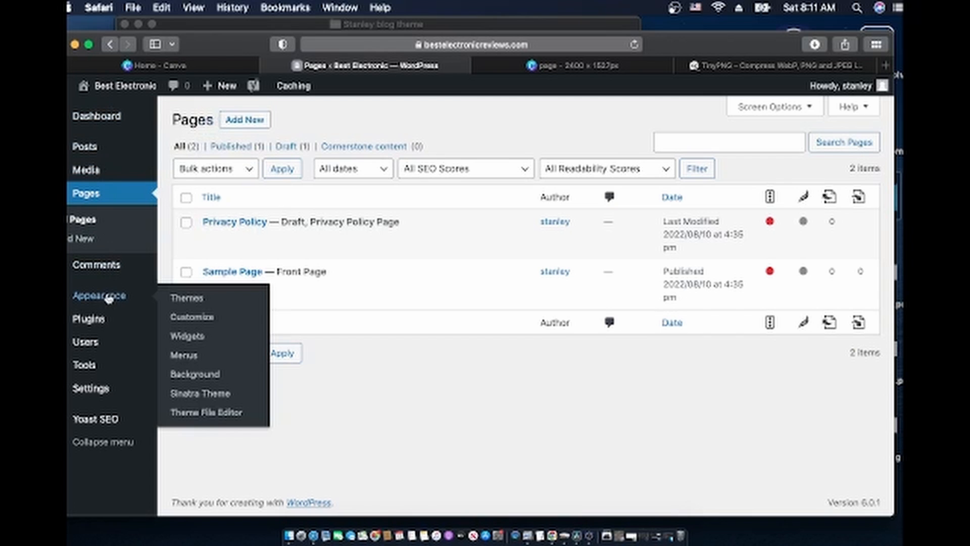
pyautogui.click(180, 298)
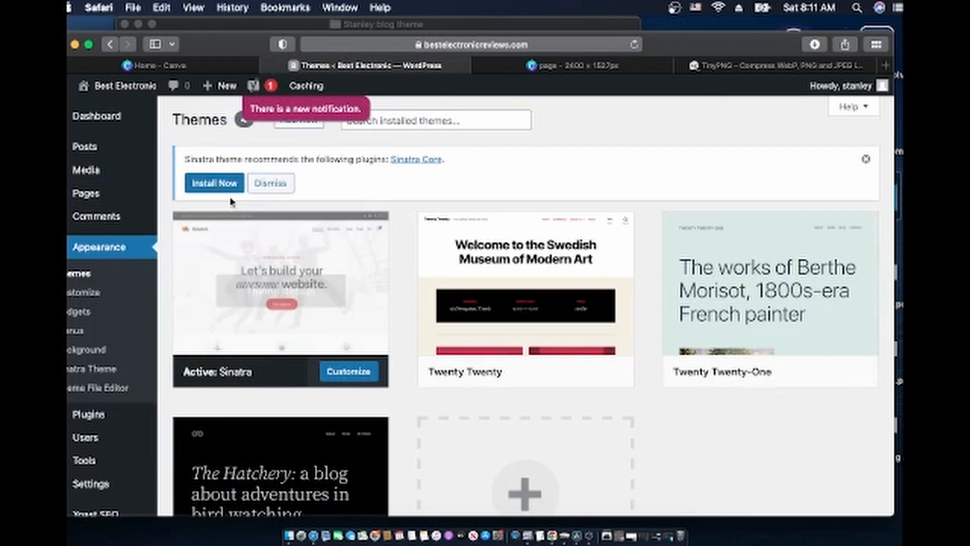
pyautogui.scroll(-3, 281, 288)
pyautogui.scroll(3, 280, 288)
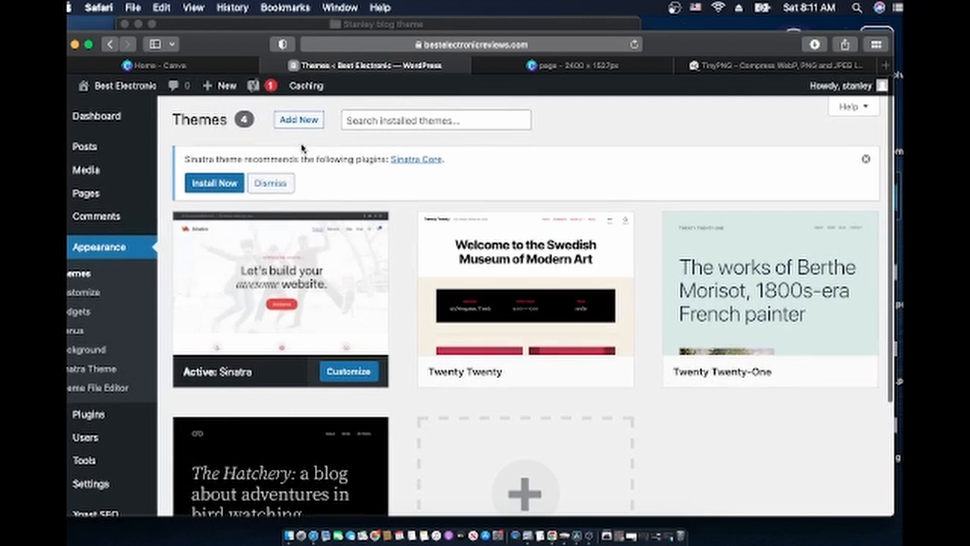
pyautogui.click(299, 121)
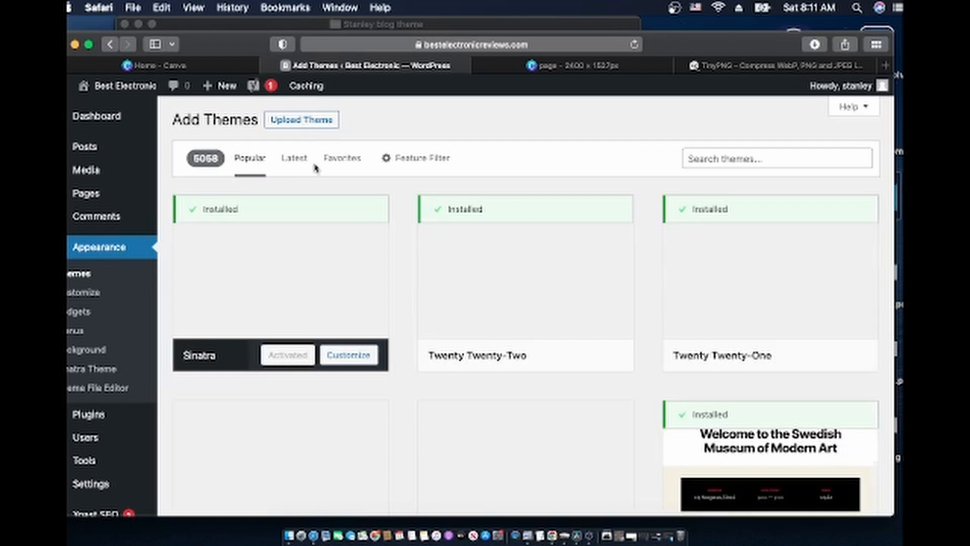
# Upload Best electronic.zip from Desktop > Stanley blog theme as a new theme
pyautogui.click(302, 121)
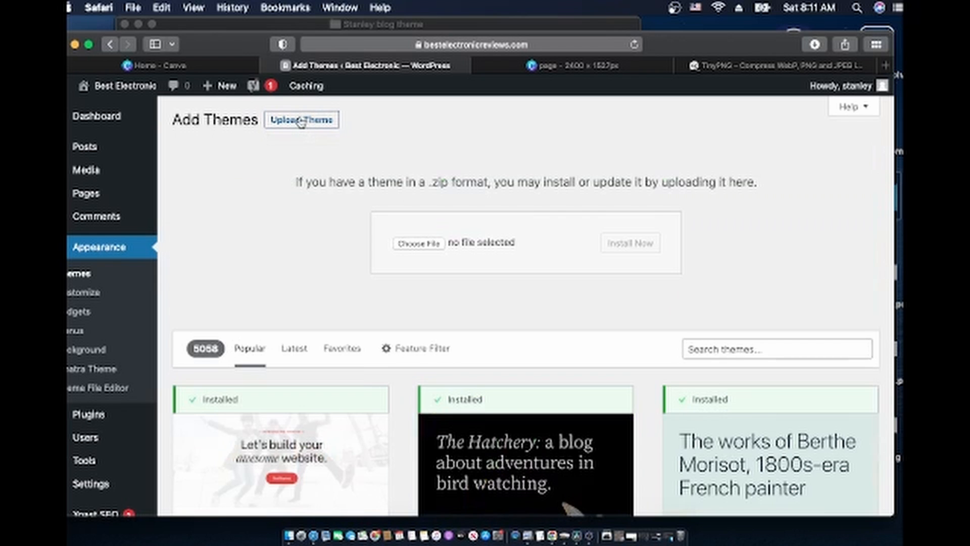
pyautogui.click(418, 245)
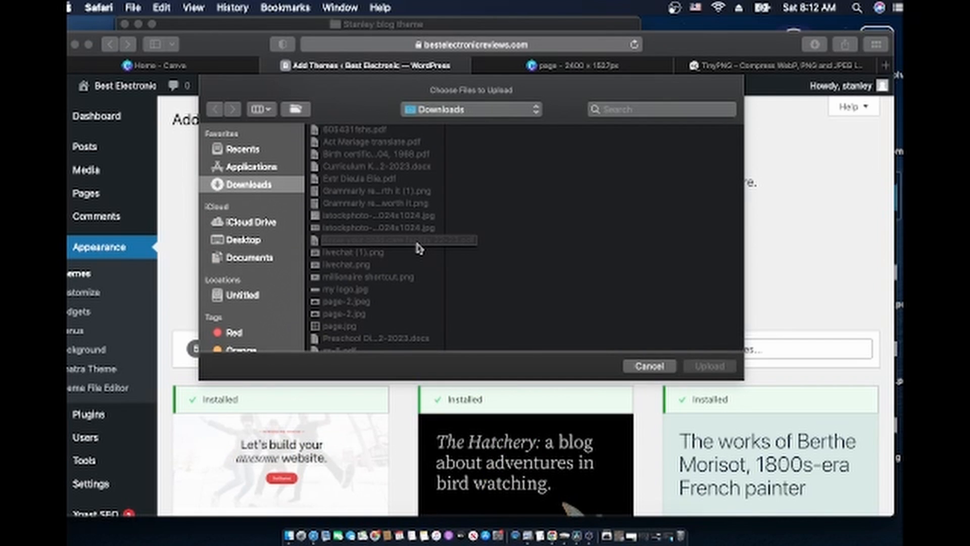
pyautogui.click(257, 243)
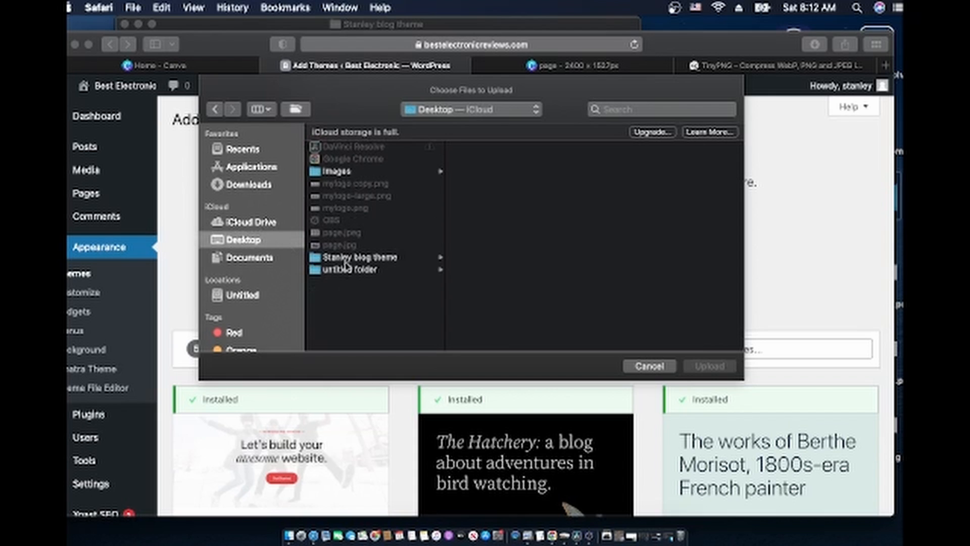
pyautogui.click(364, 258)
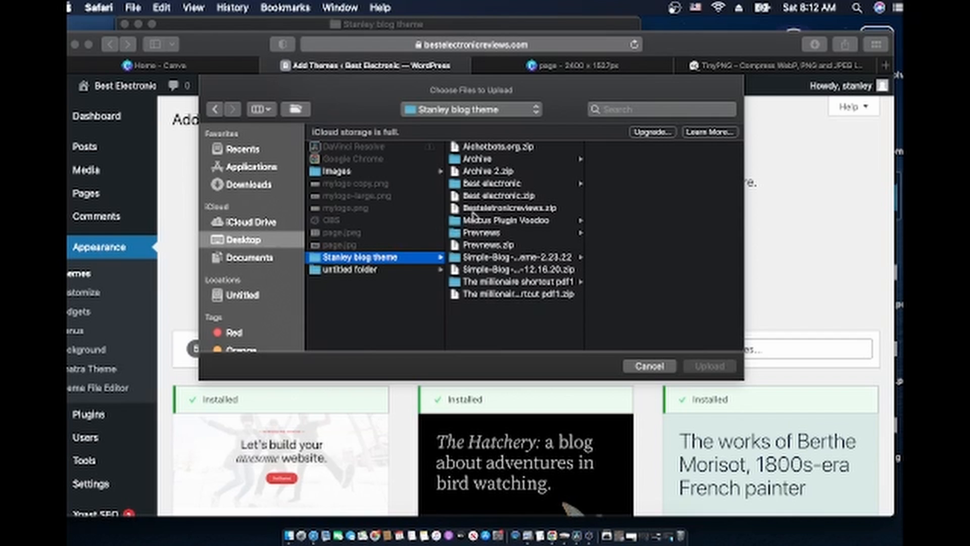
pyautogui.click(488, 197)
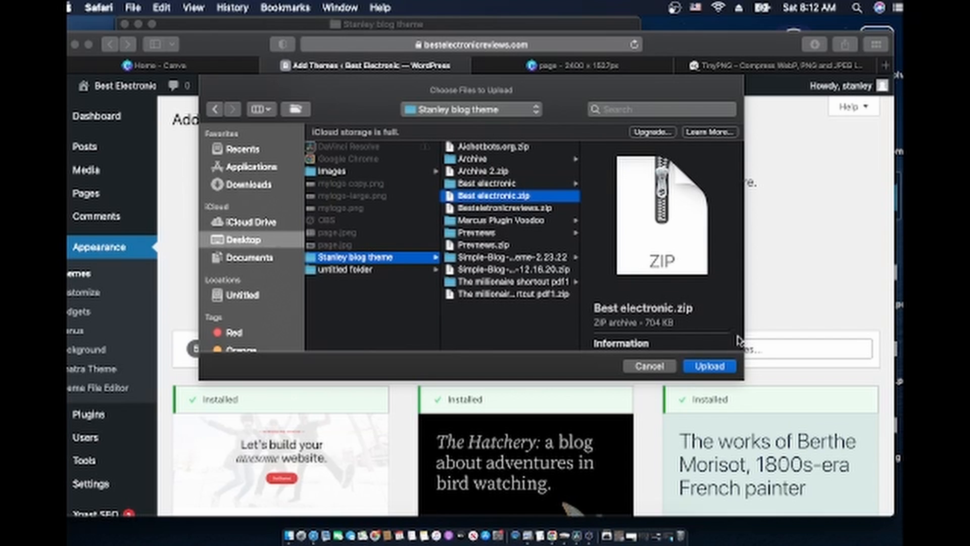
pyautogui.click(712, 367)
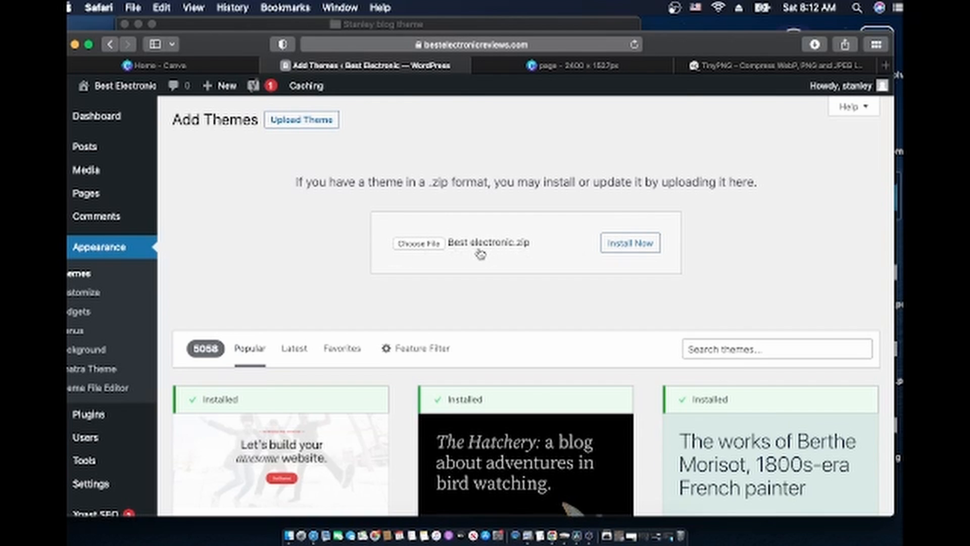
# Install and activate the uploaded theme, SimpleMobile
pyautogui.click(621, 246)
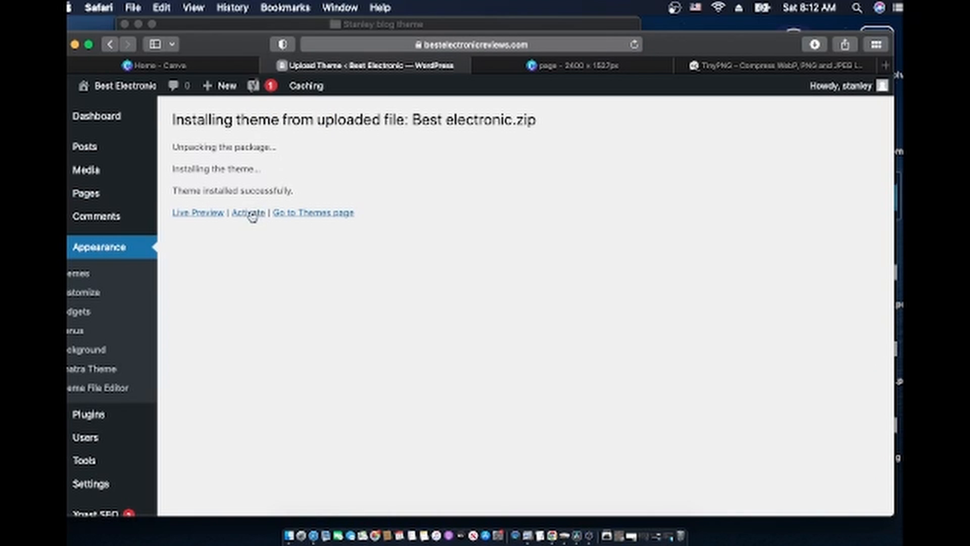
pyautogui.click(249, 215)
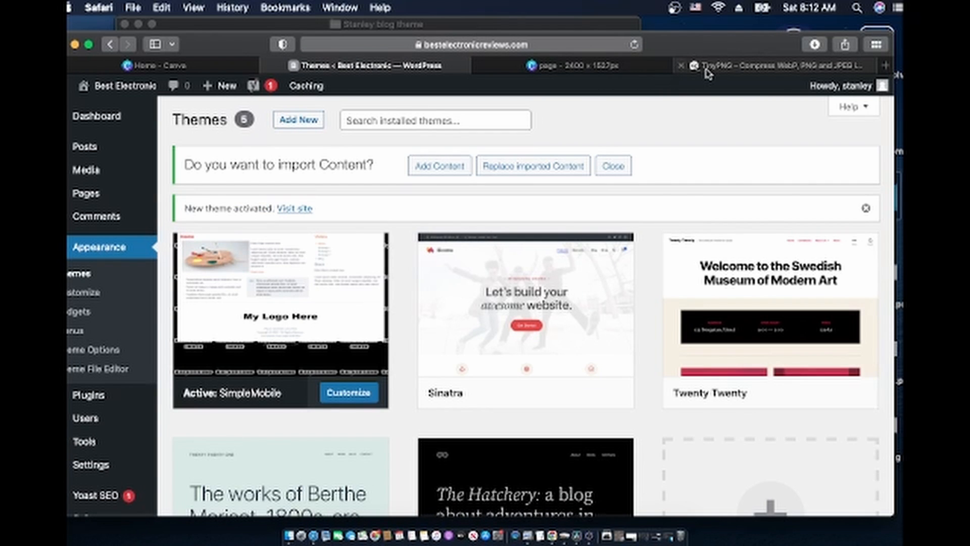
pyautogui.click(707, 71)
pyautogui.click(547, 48)
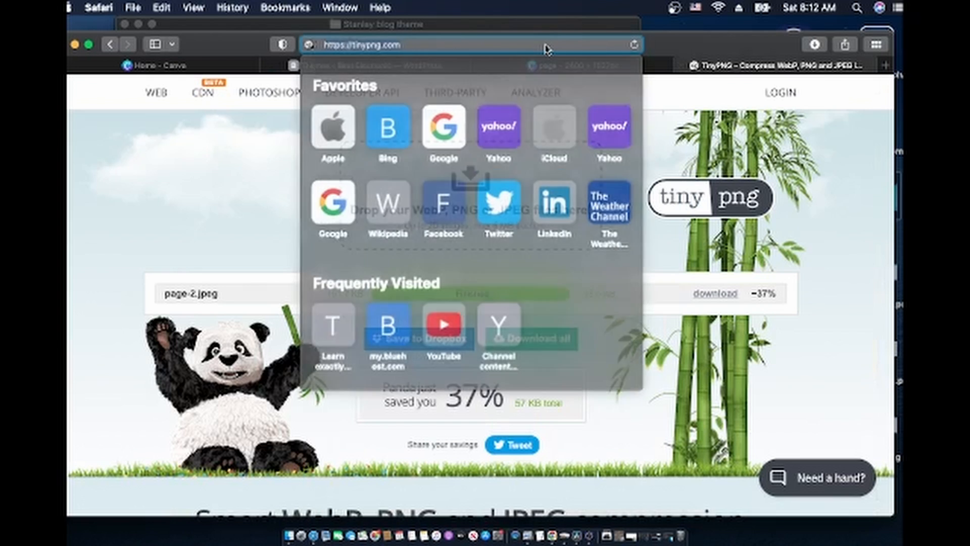
pyautogui.write('bestelectronicreviews')
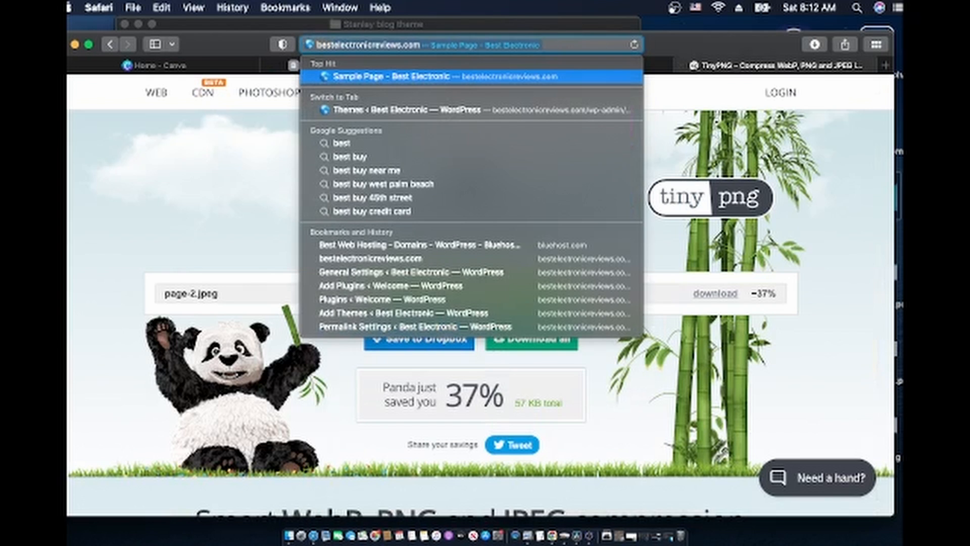
pyautogui.press('Return')
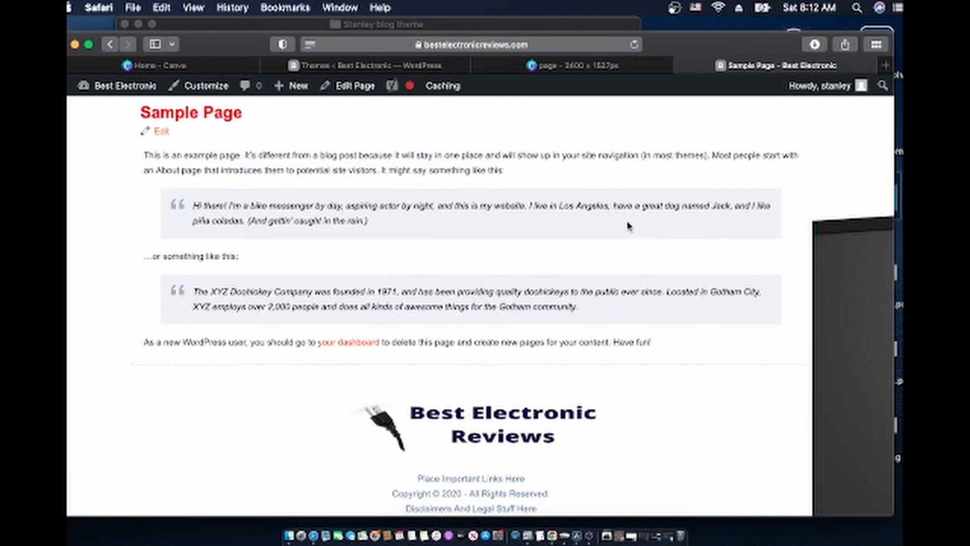
pyautogui.scroll(-2, 628, 225)
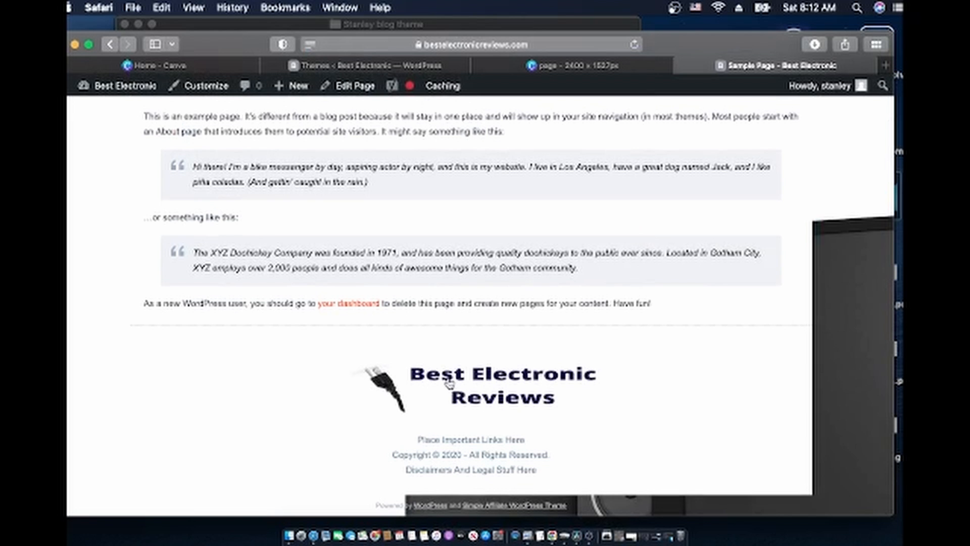
pyautogui.scroll(2, 505, 384)
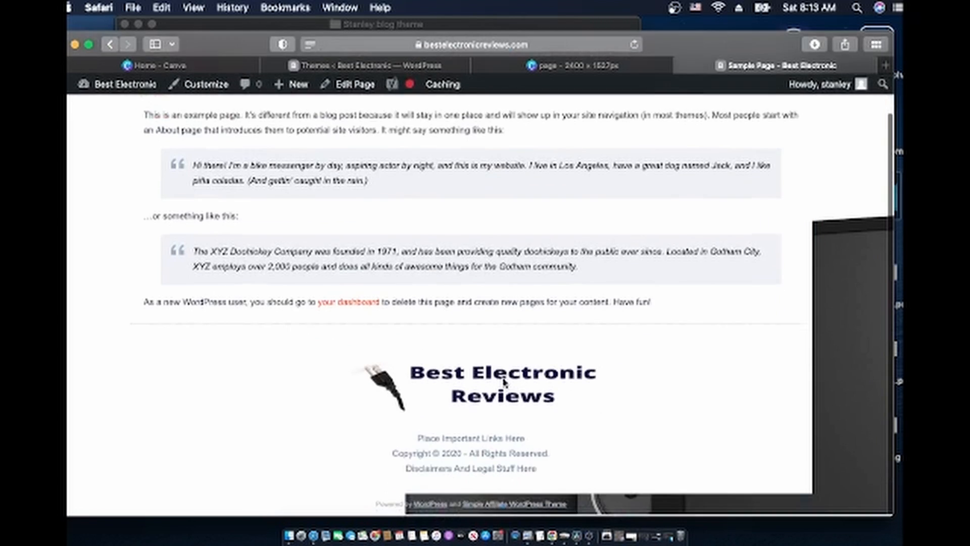
pyautogui.scroll(-2, 504, 384)
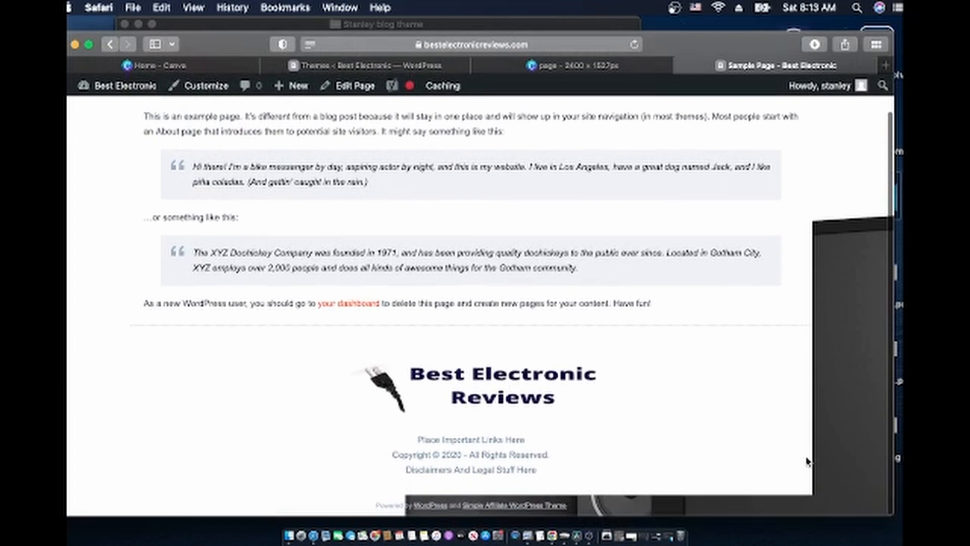
pyautogui.scroll(-1, 819, 424)
pyautogui.scroll(1, 829, 405)
pyautogui.scroll(-2, 829, 404)
pyautogui.scroll(-1, 819, 443)
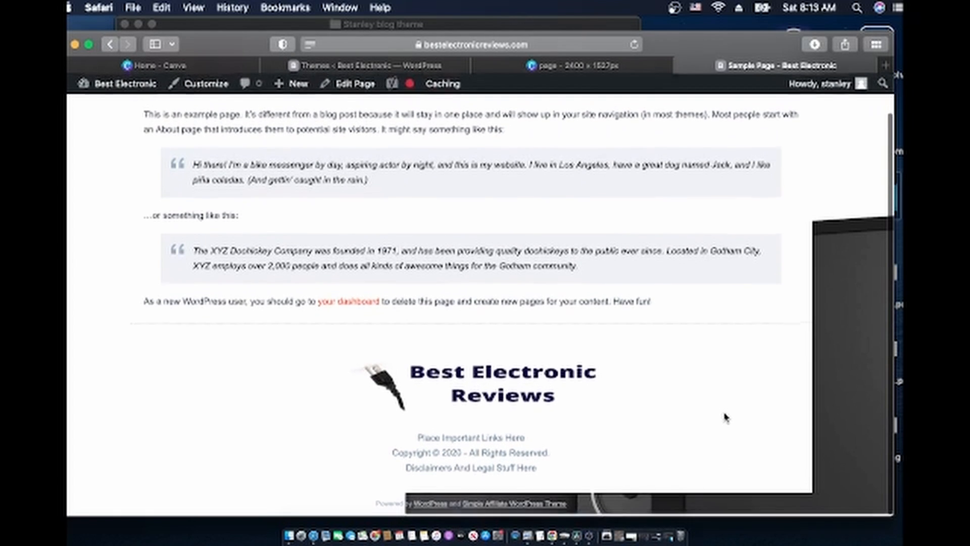
pyautogui.scroll(1, 725, 416)
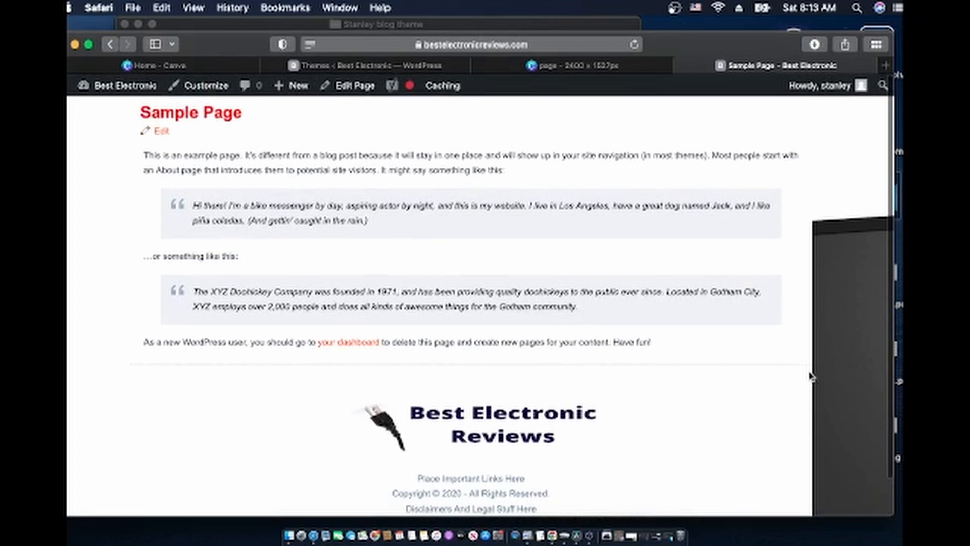
pyautogui.scroll(-1, 772, 317)
pyautogui.scroll(1, 774, 316)
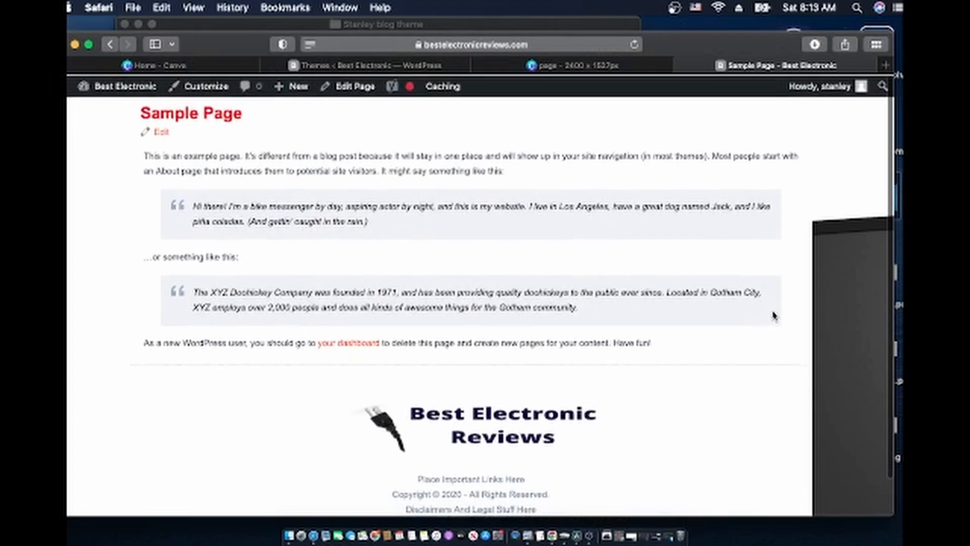
pyautogui.scroll(-1, 775, 317)
pyautogui.scroll(1, 774, 316)
pyautogui.scroll(-1, 775, 316)
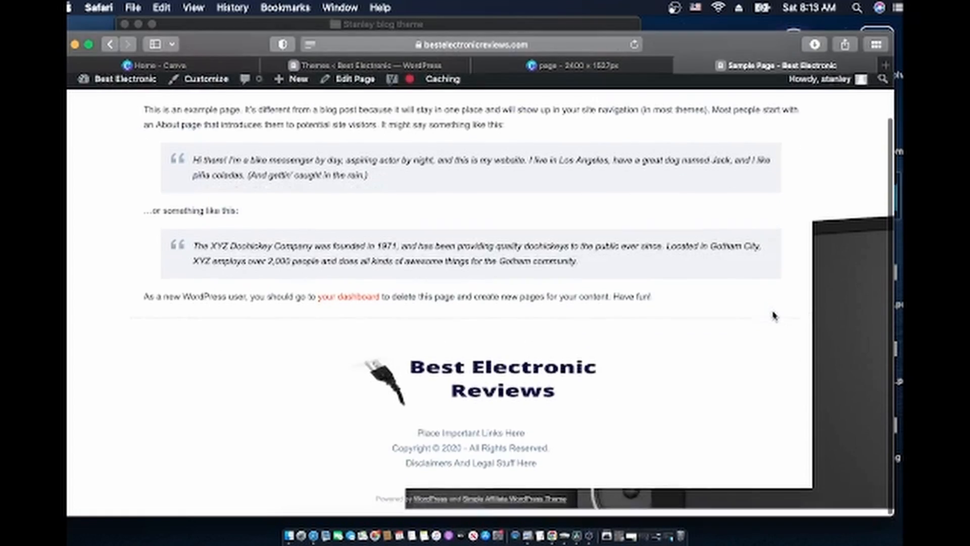
pyautogui.scroll(1, 774, 316)
pyautogui.scroll(-1, 774, 316)
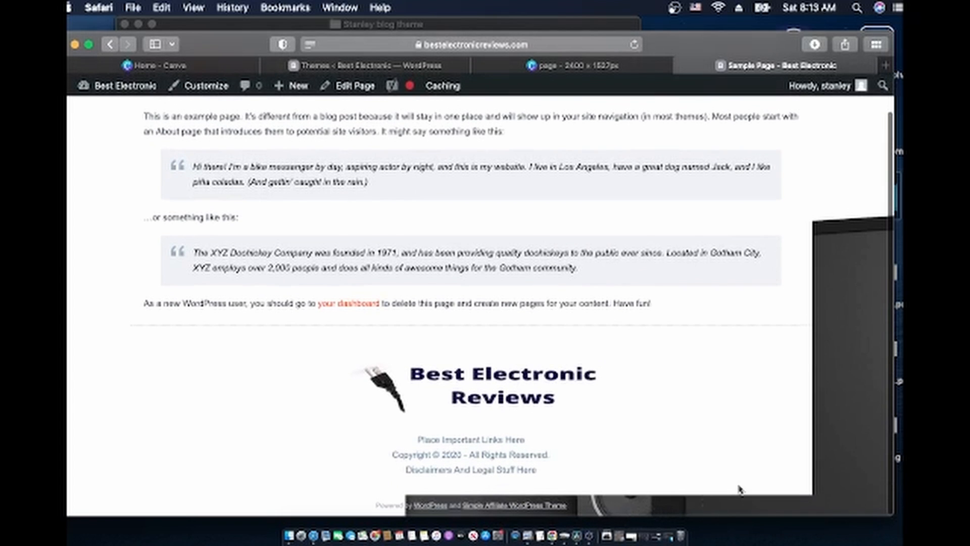
pyautogui.scroll(1, 829, 388)
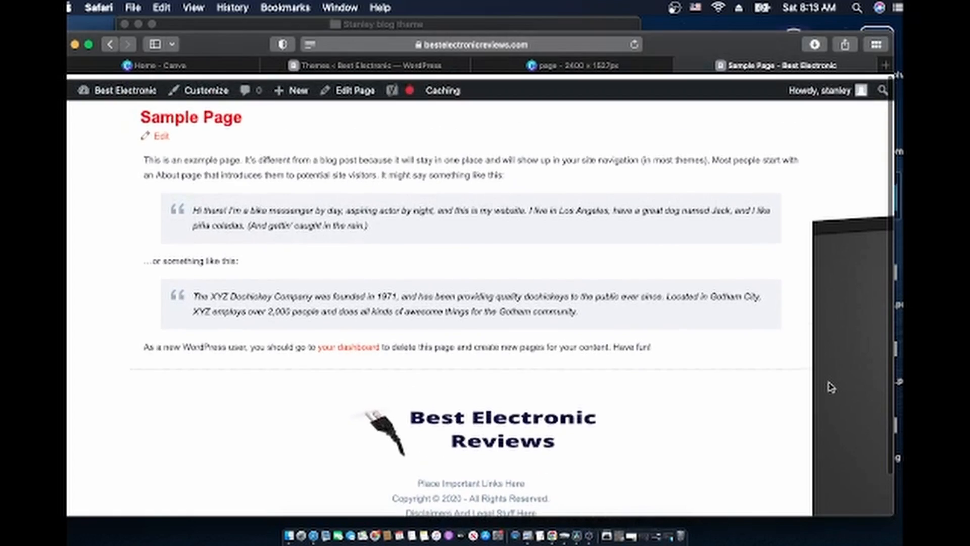
pyautogui.scroll(-1, 831, 388)
pyautogui.scroll(1, 831, 388)
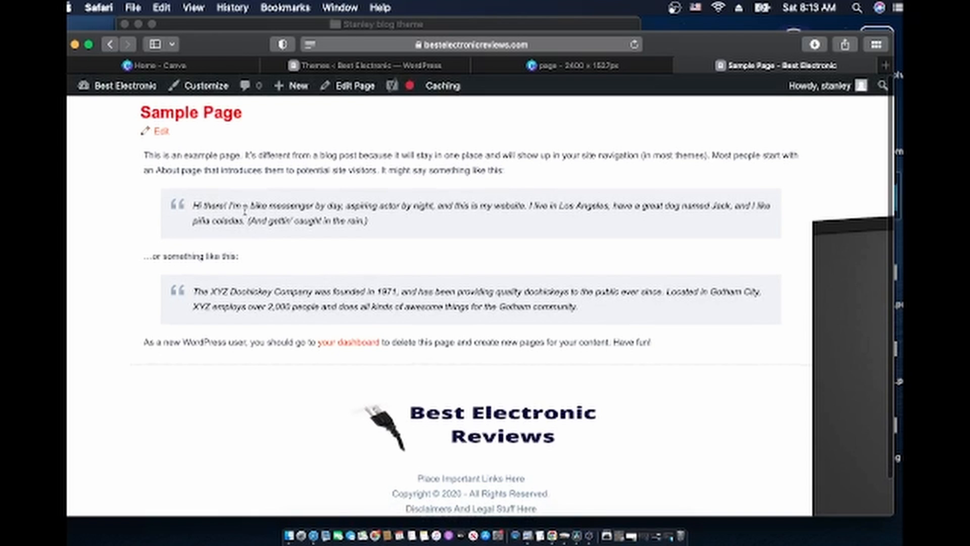
pyautogui.scroll(-2, 314, 389)
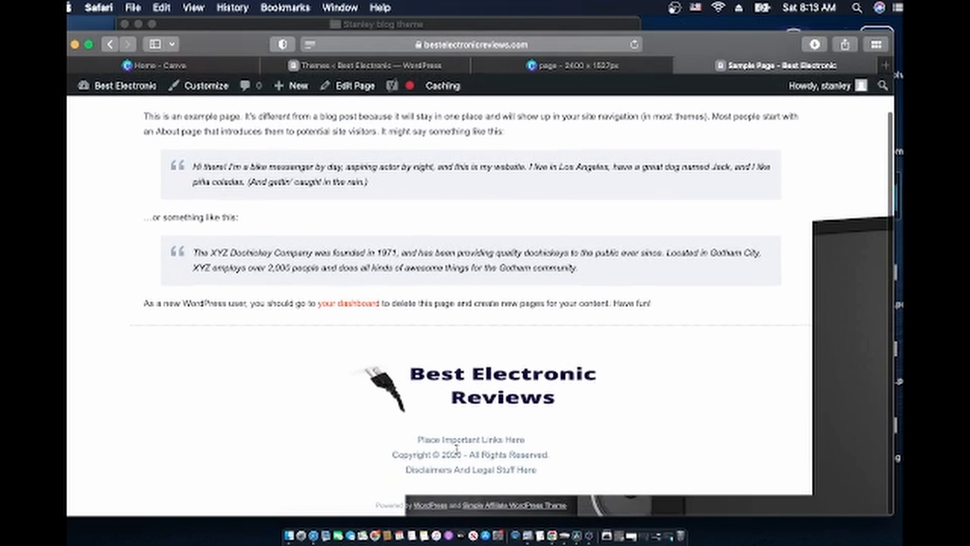
pyautogui.scroll(2, 464, 460)
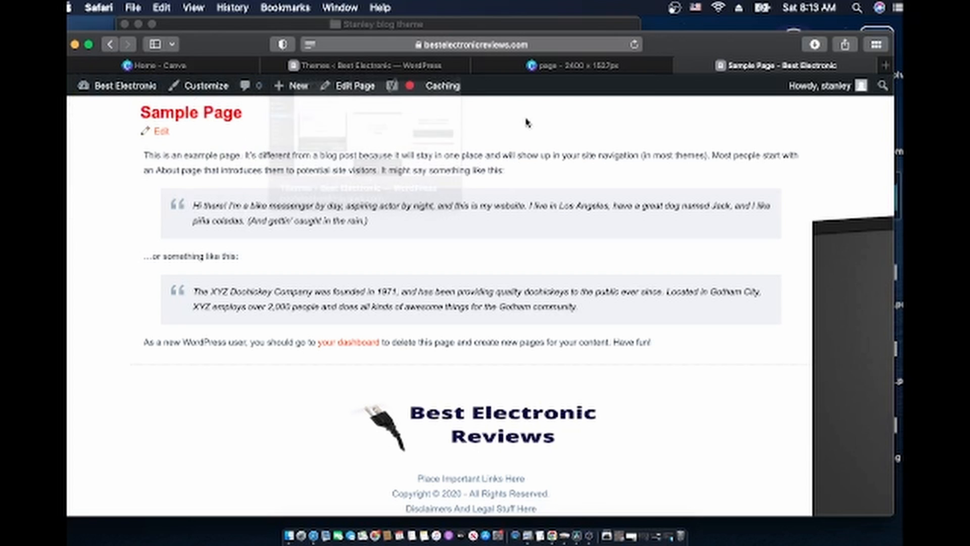
pyautogui.click(545, 71)
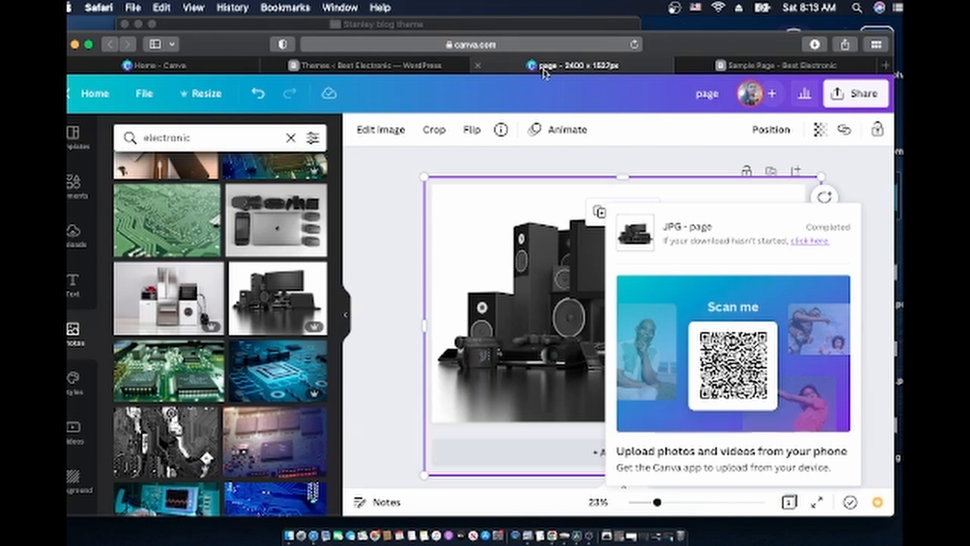
# Dismiss the download notice and create a Copy & resize at width 3000, height 2527 px
pyautogui.click(479, 267)
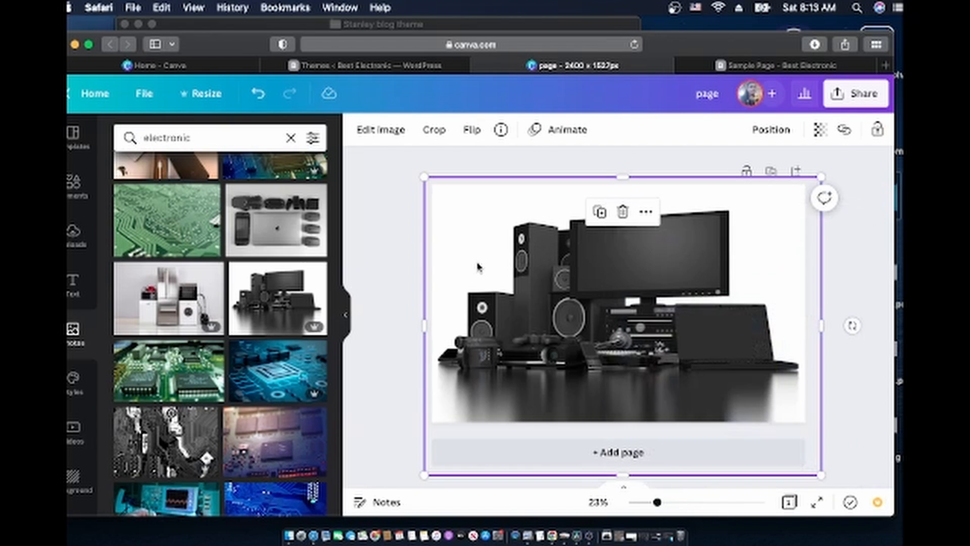
pyautogui.click(208, 95)
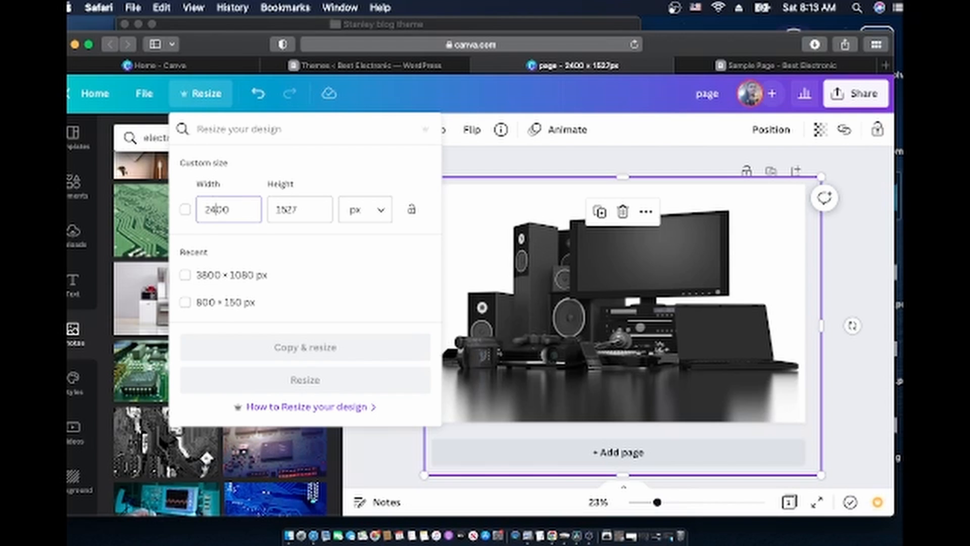
pyautogui.press('BackSpace')
pyautogui.press('BackSpace')
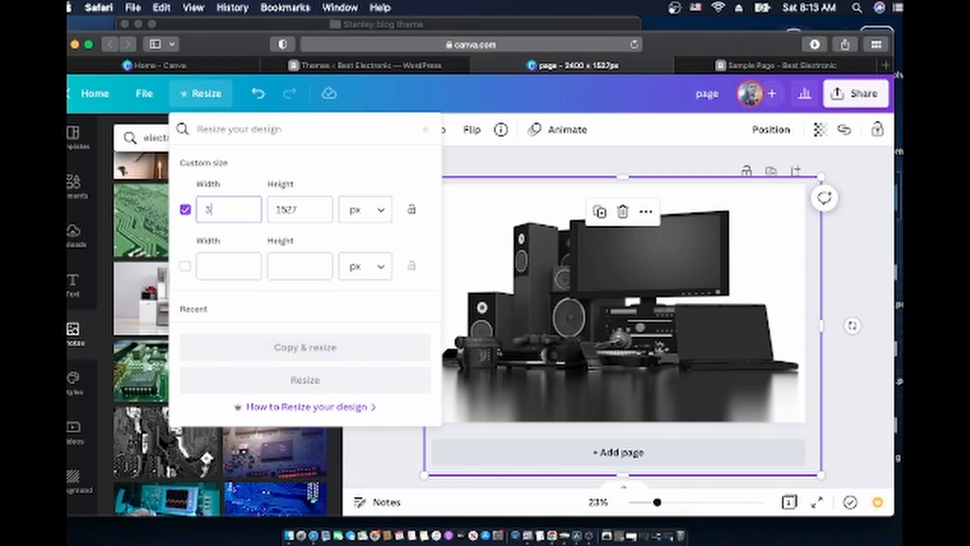
pyautogui.write('3000')
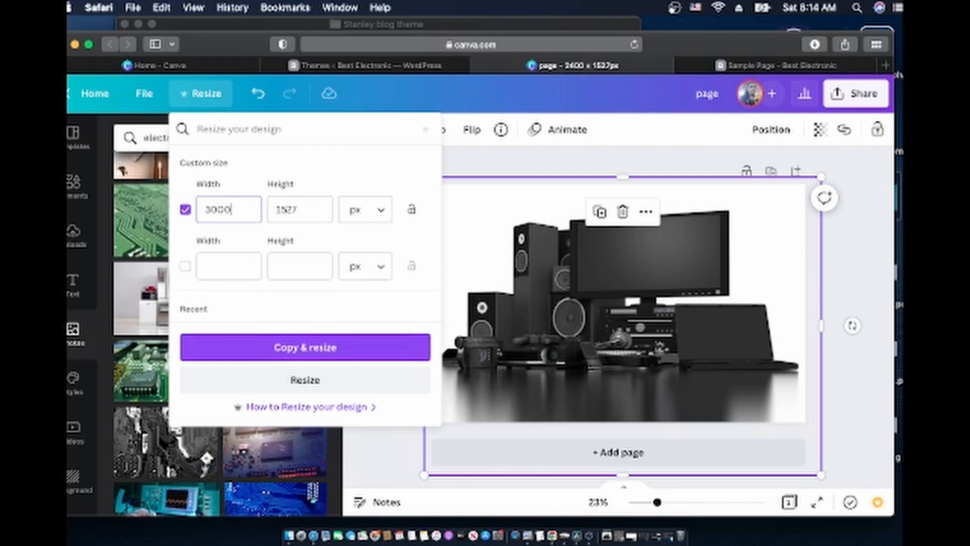
pyautogui.click(301, 209)
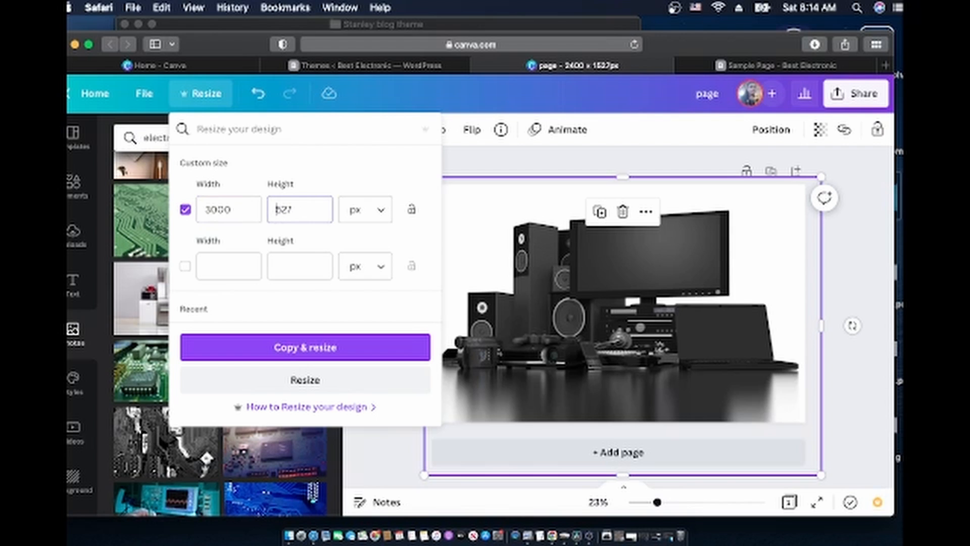
pyautogui.write('2')
pyautogui.click(319, 347)
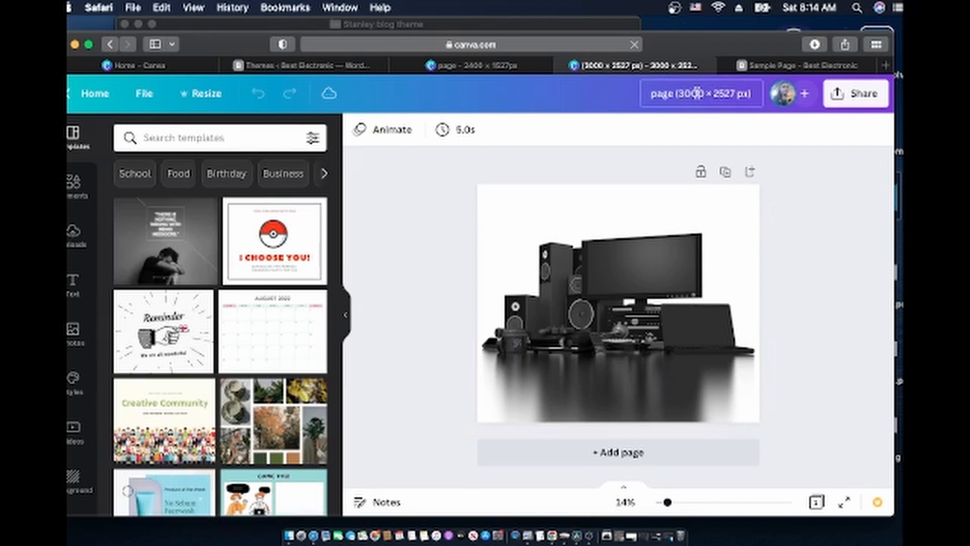
# Rename the resized copy 'page', download it as page-3.jpg, and return to the 2400 × 1527 original
pyautogui.click(698, 94)
pyautogui.write('page')
pyautogui.click(855, 95)
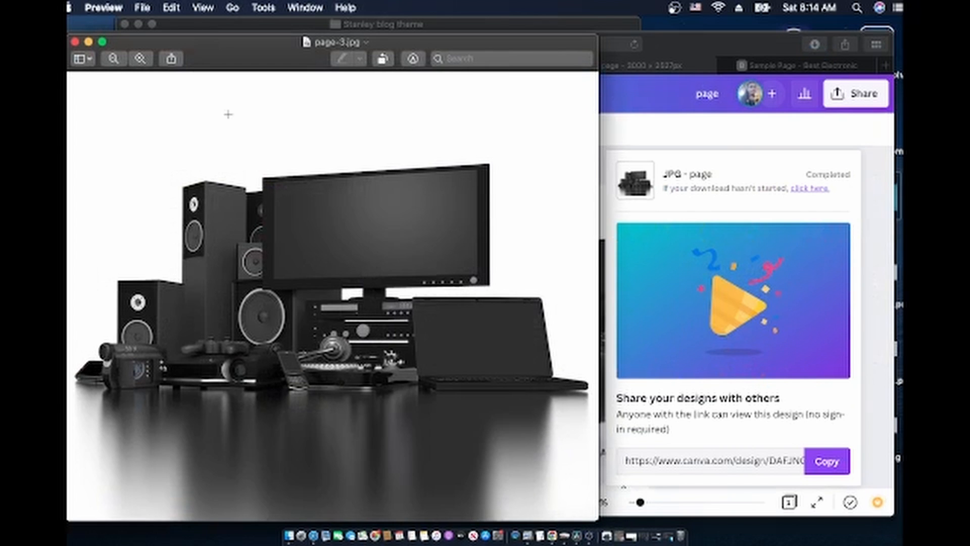
pyautogui.click(75, 42)
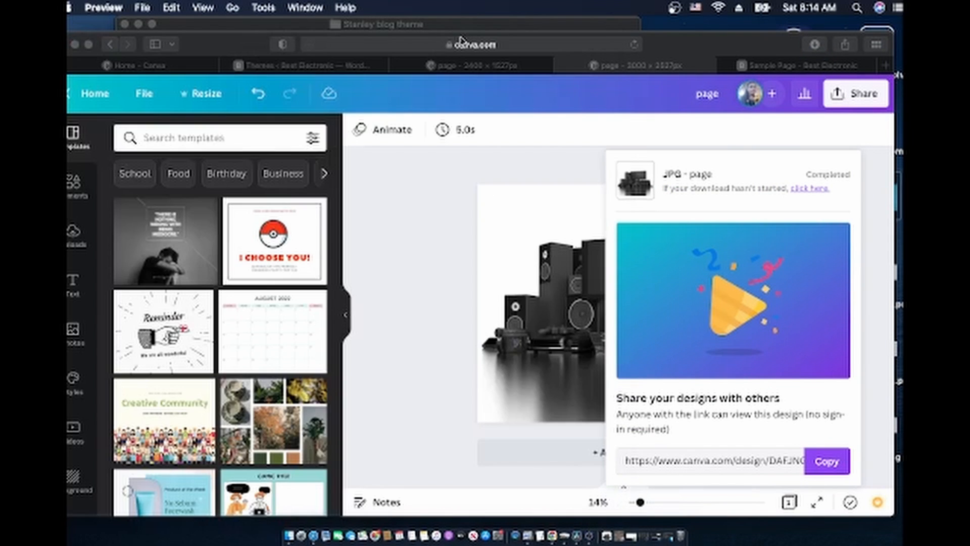
pyautogui.click(500, 67)
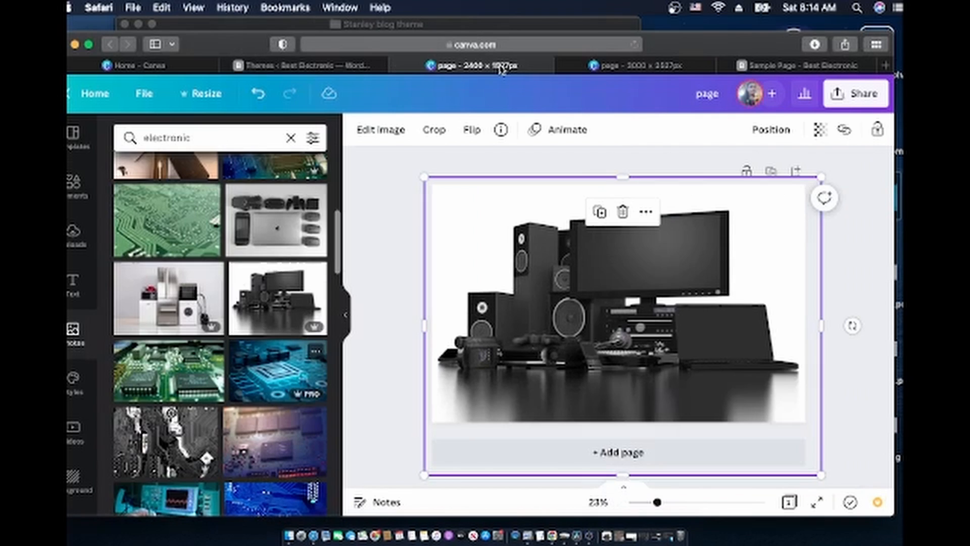
# Go to the Convertio file converter site
pyautogui.click(415, 44)
pyautogui.write('conve')
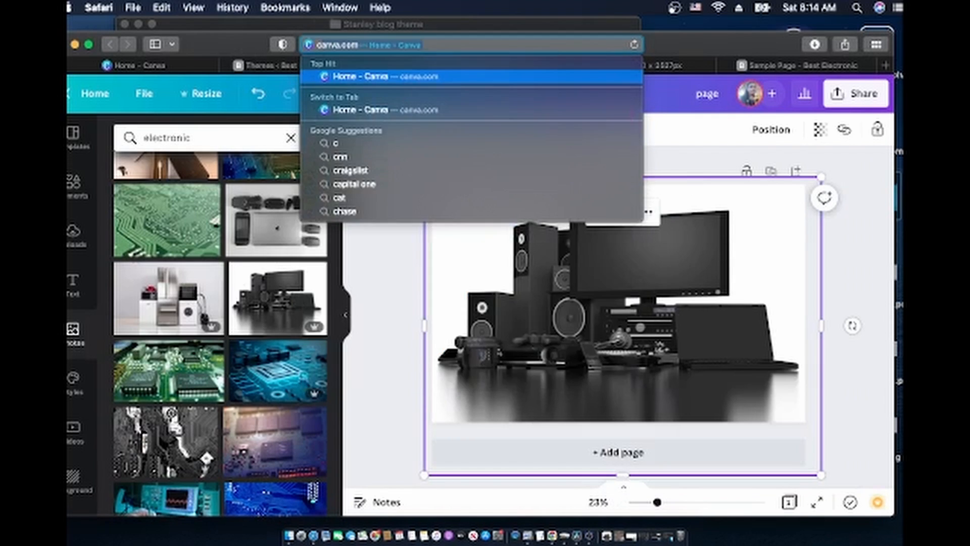
pyautogui.write('rt')
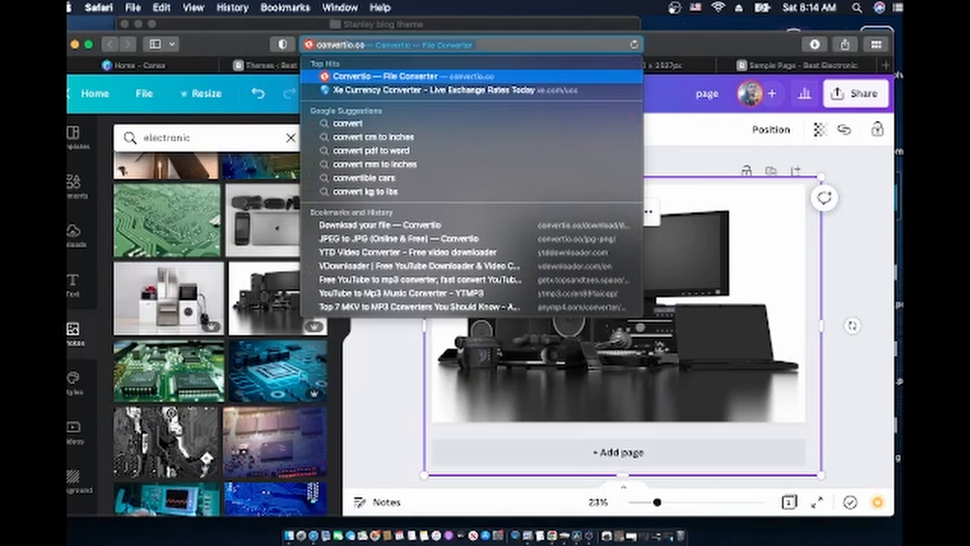
pyautogui.press('Return')
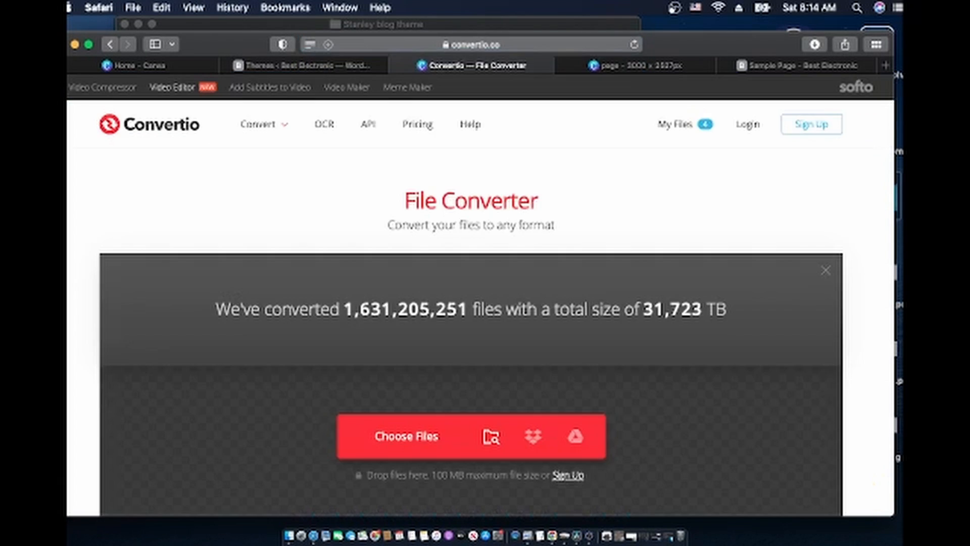
# Upload page-3.jpg from the Downloads folder
pyautogui.click(401, 434)
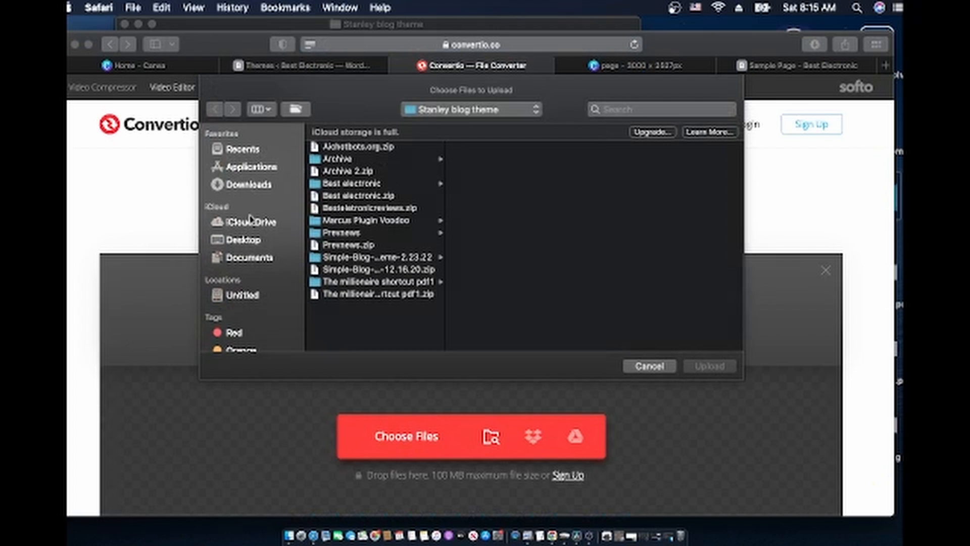
pyautogui.click(255, 185)
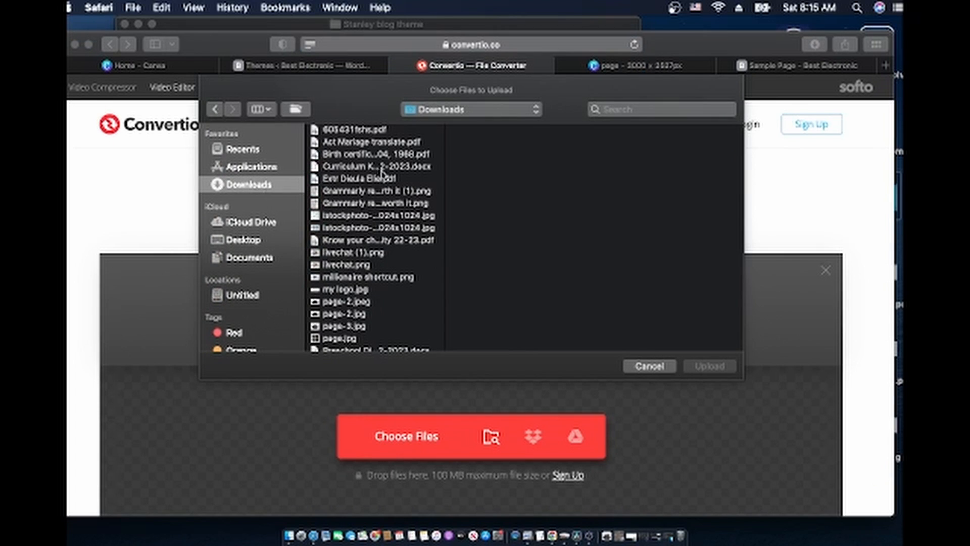
pyautogui.scroll(-2, 368, 250)
pyautogui.scroll(-2, 367, 250)
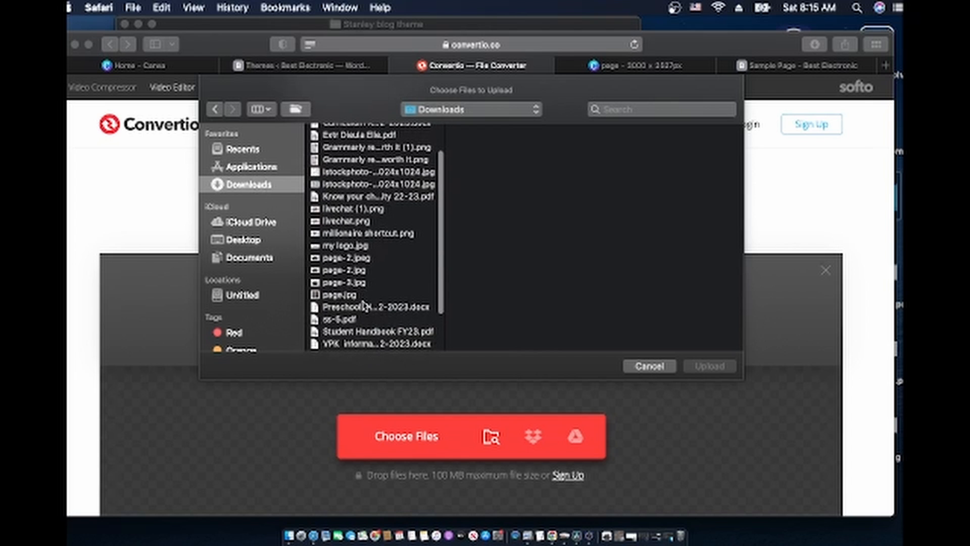
pyautogui.click(353, 284)
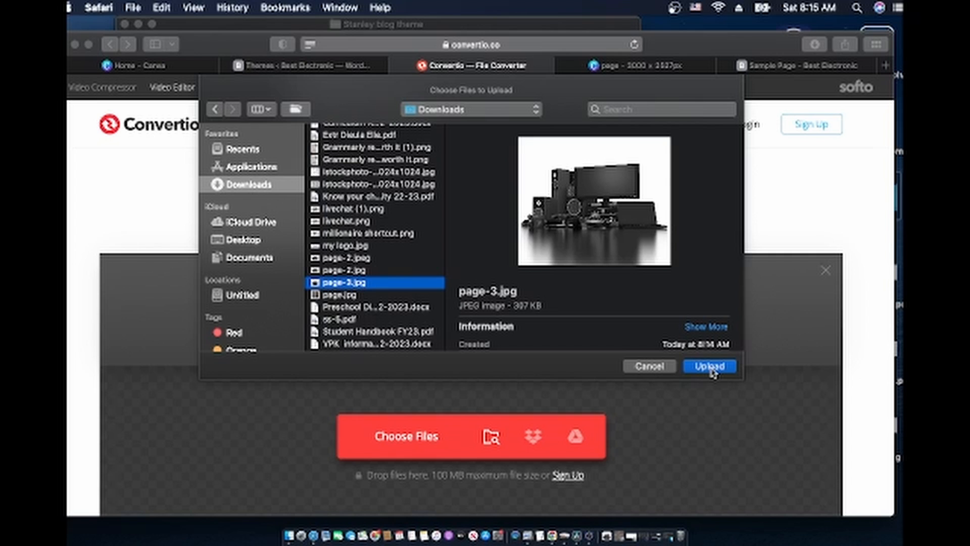
pyautogui.click(711, 367)
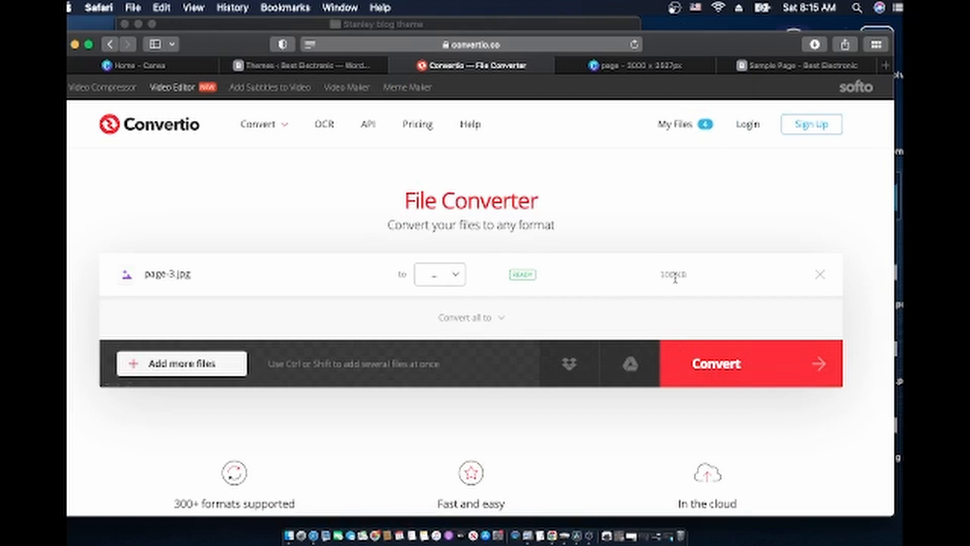
# Convert page-3.jpg to JPEG, download page-3.jpeg (251 KB), and close its preview
pyautogui.click(445, 277)
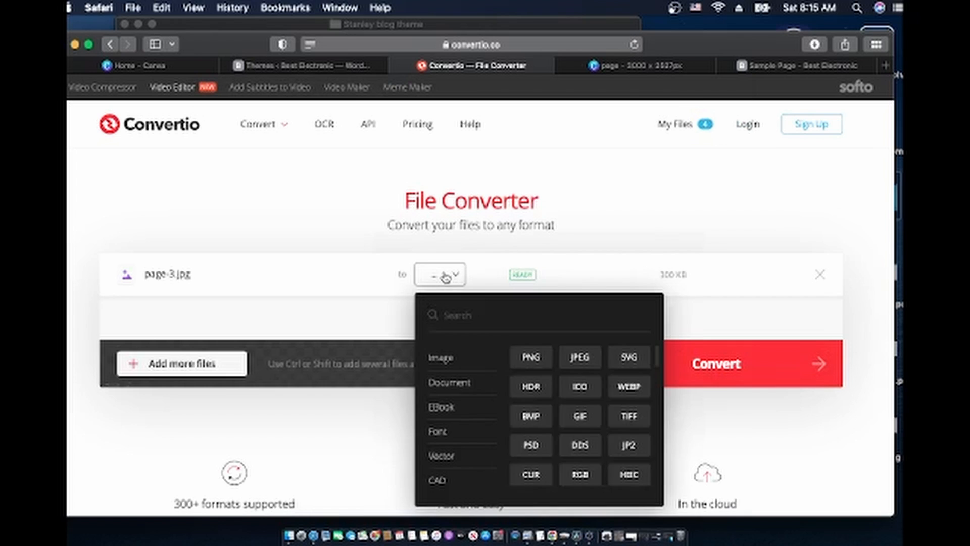
pyautogui.click(580, 358)
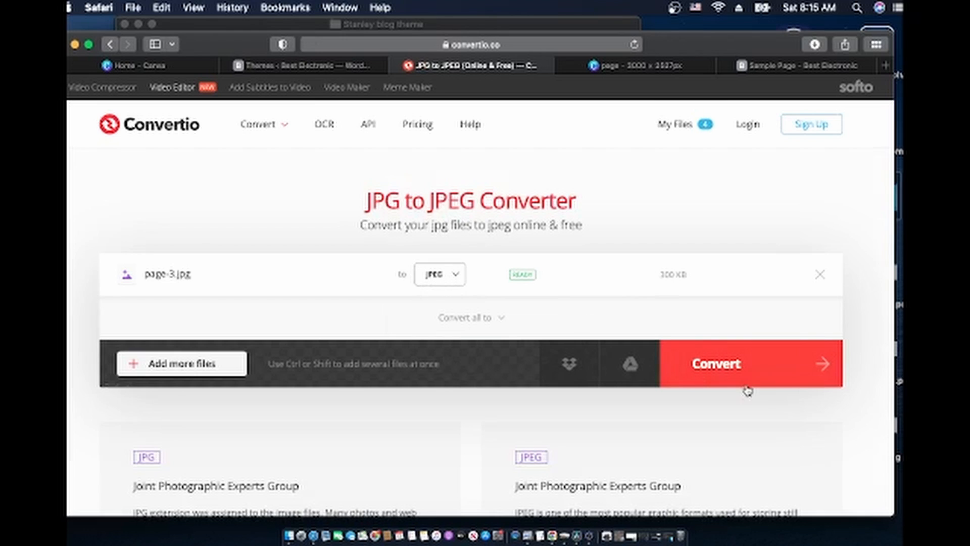
pyautogui.click(746, 367)
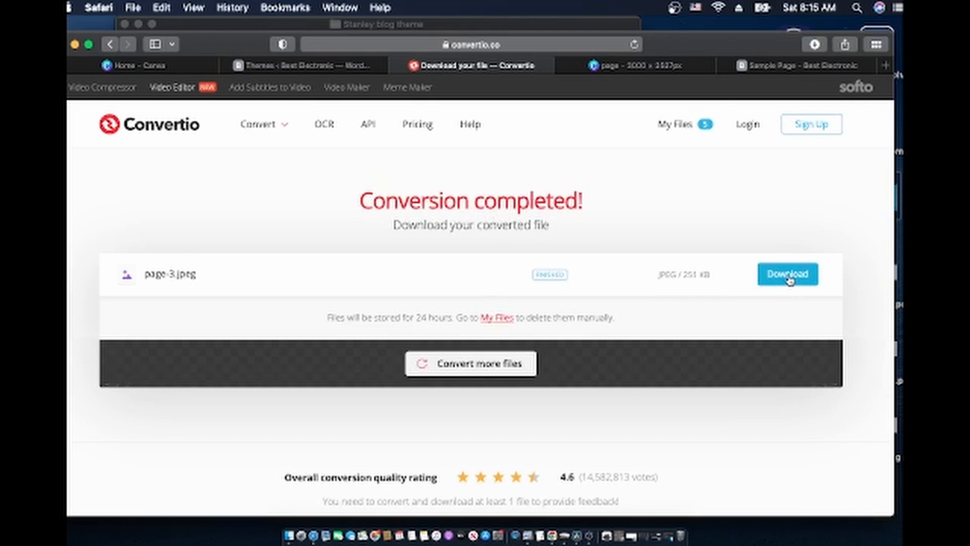
pyautogui.click(790, 280)
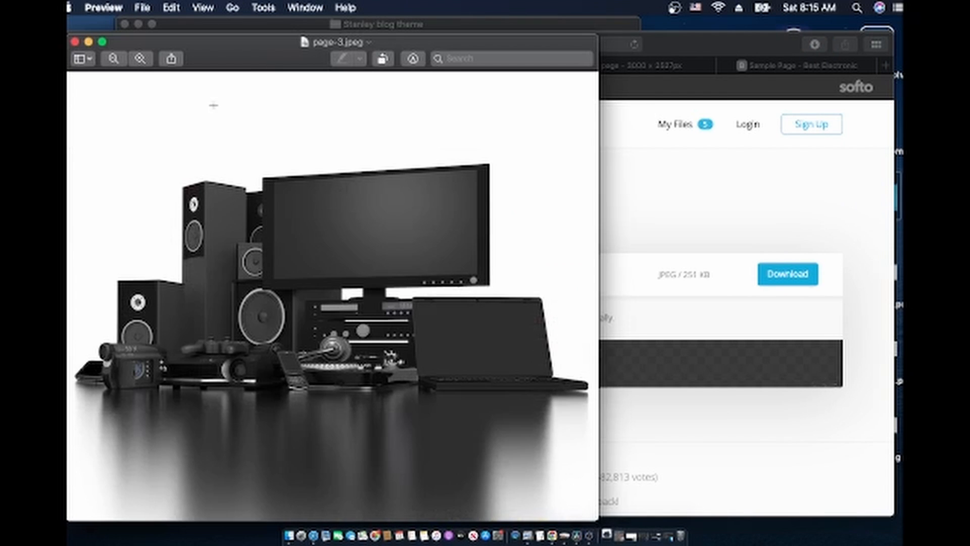
pyautogui.click(75, 42)
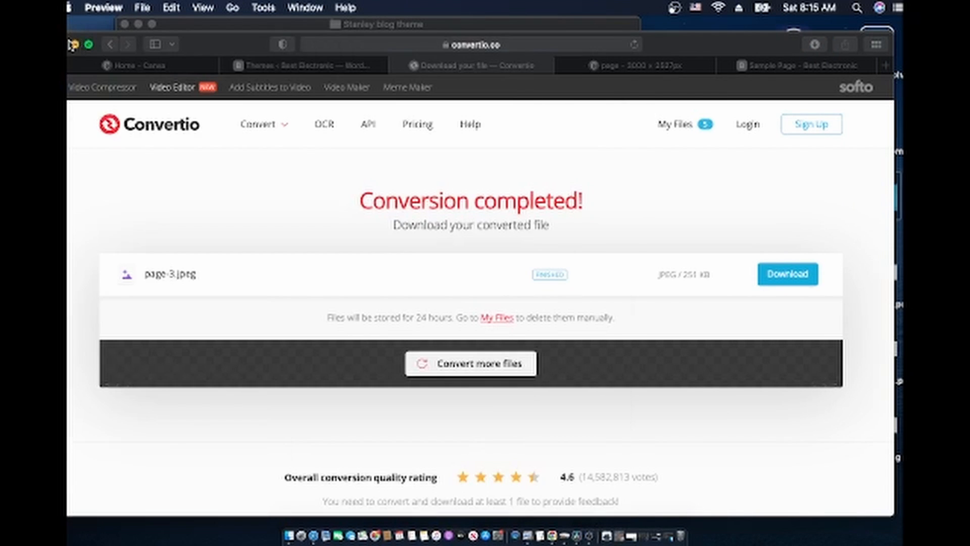
# Move the old Best electronic.zip to the Trash
pyautogui.click(74, 44)
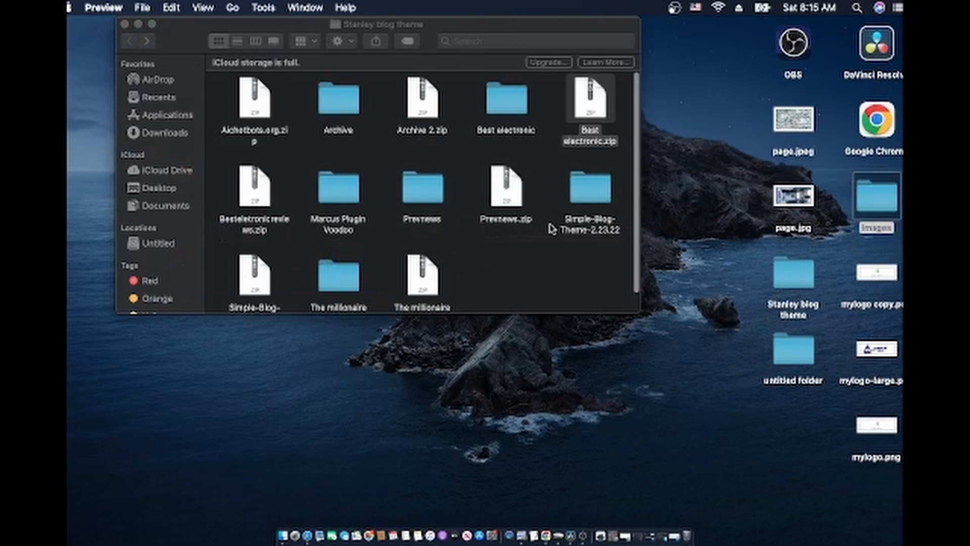
pyautogui.click(508, 107)
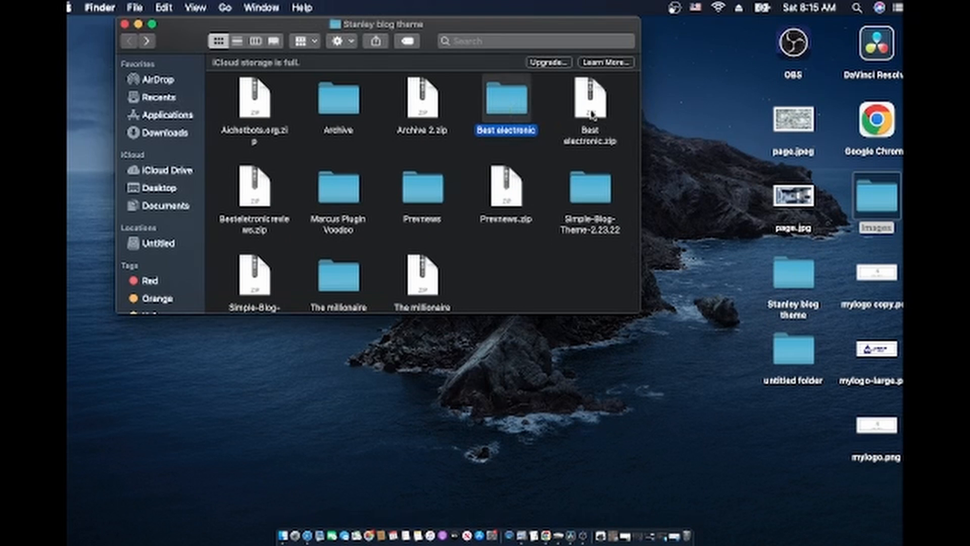
pyautogui.click(591, 112)
pyautogui.moveTo(593, 113); pyautogui.dragTo(687, 526)
# Open Best electronic > images, select page.jpeg and its neighbours, then open the desktop Images folder
pyautogui.doubleClick(507, 118)
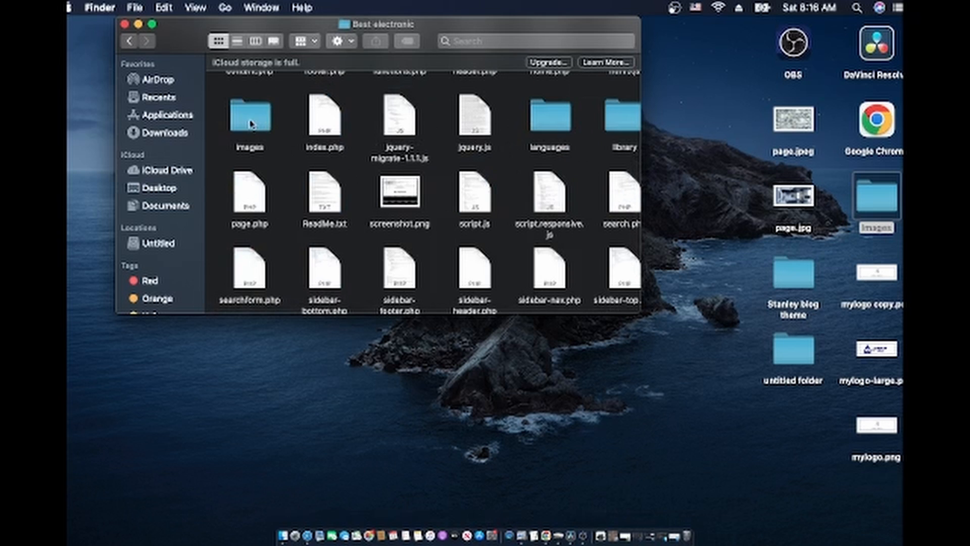
pyautogui.doubleClick(251, 122)
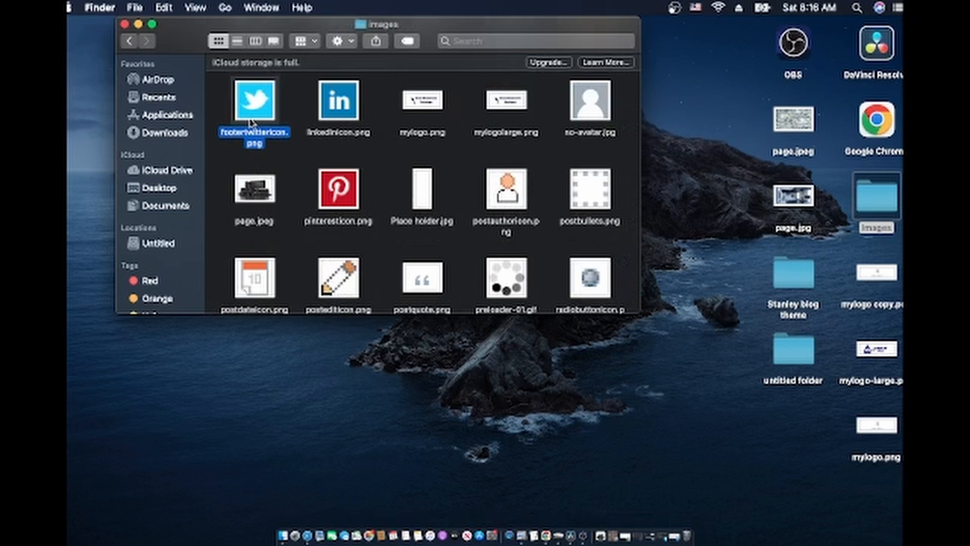
pyautogui.scroll(-2, 287, 203)
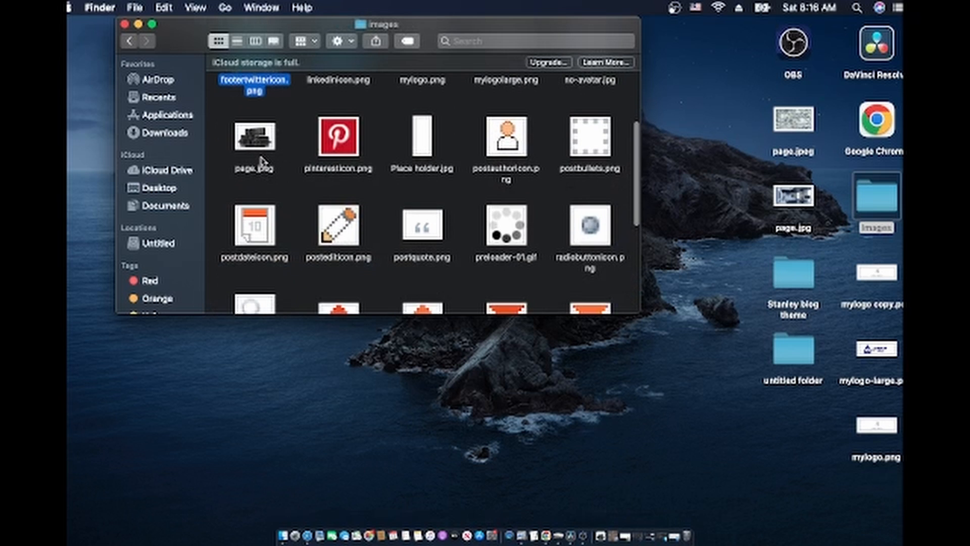
pyautogui.moveTo(261, 160); pyautogui.dragTo(374, 255)
pyautogui.scroll(-1, 374, 255)
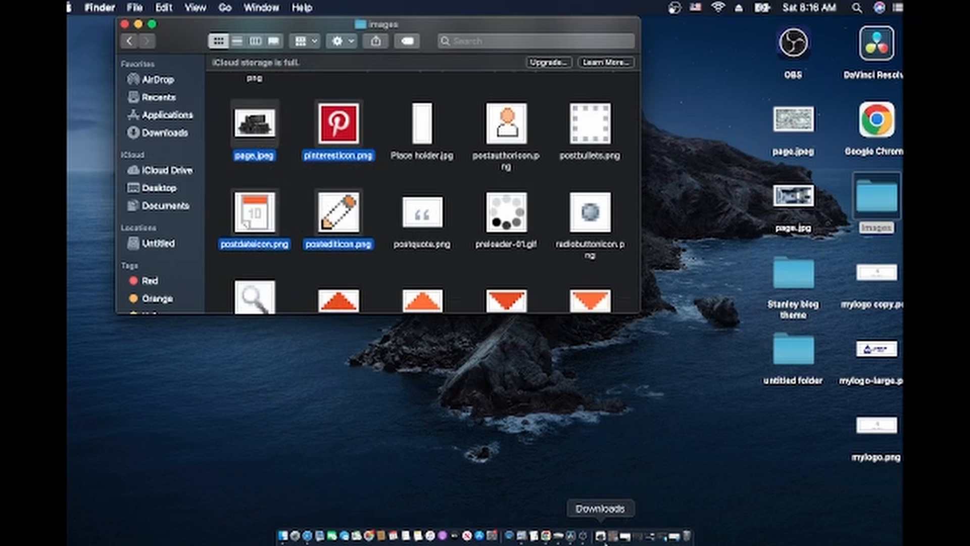
pyautogui.click(873, 212)
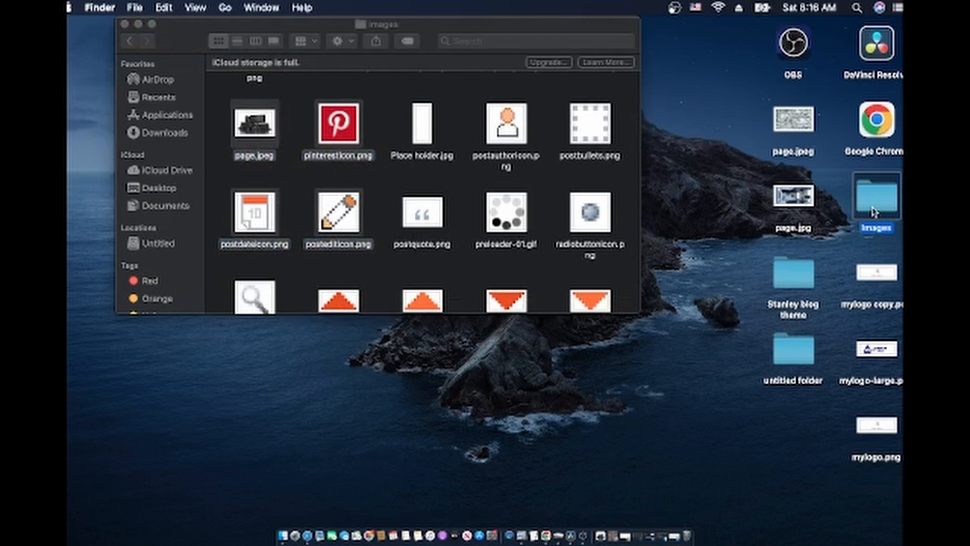
pyautogui.doubleClick(873, 211)
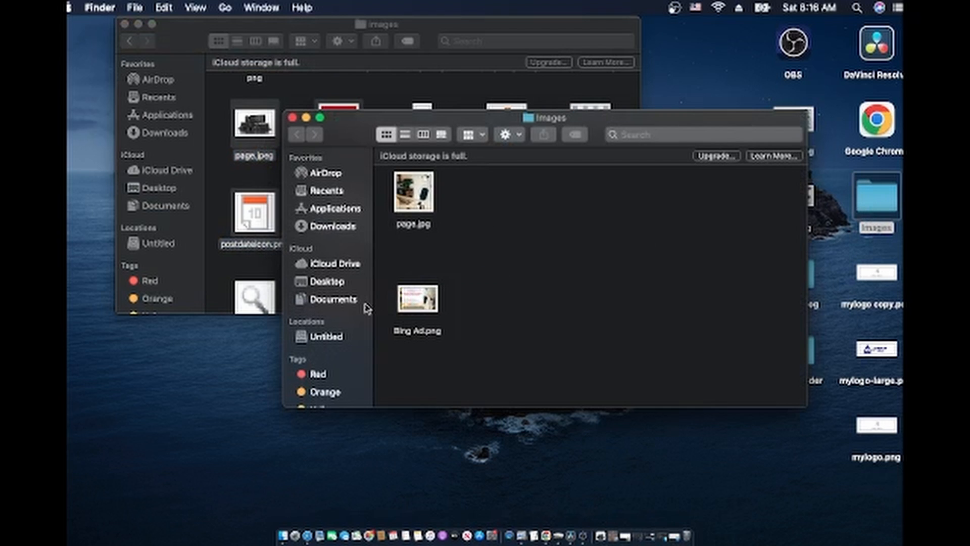
# Move page-3.jpeg from Downloads into the theme's images folder, replacing the old page.jpeg moved to the desktop
pyautogui.click(335, 225)
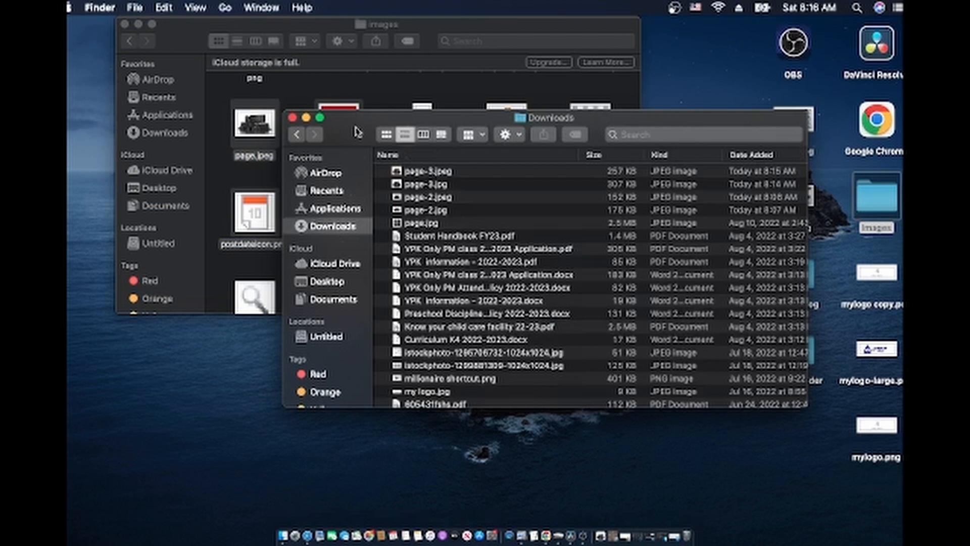
pyautogui.moveTo(354, 132); pyautogui.dragTo(591, 180)
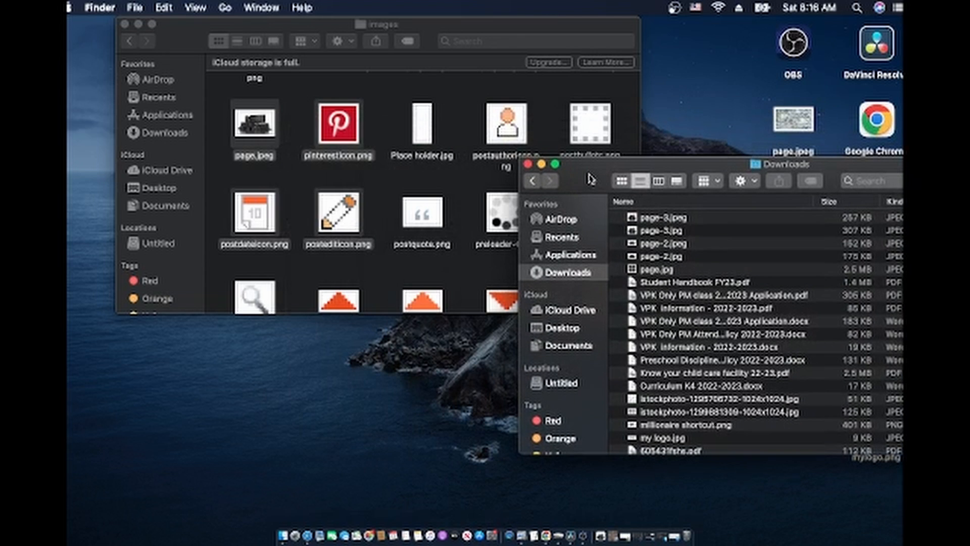
pyautogui.click(680, 223)
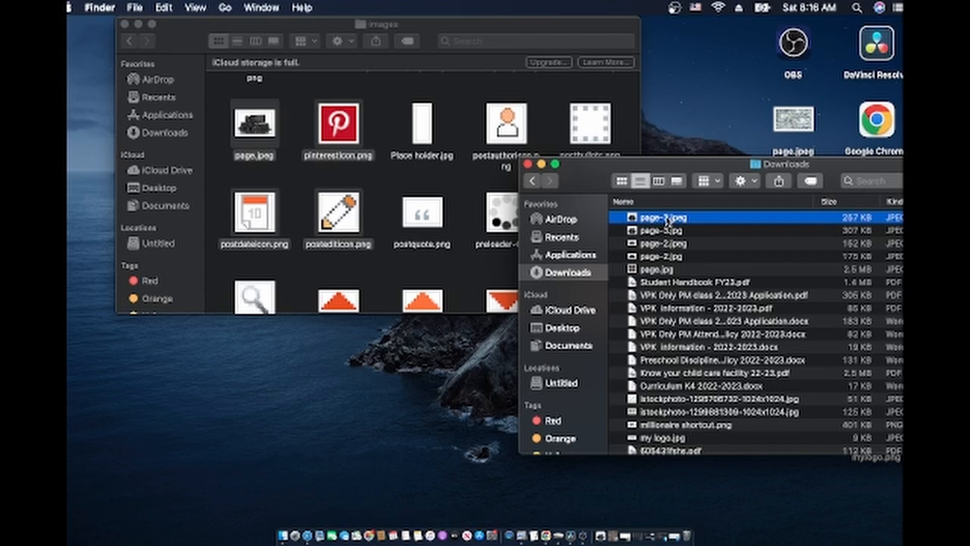
pyautogui.moveTo(667, 220); pyautogui.dragTo(489, 177)
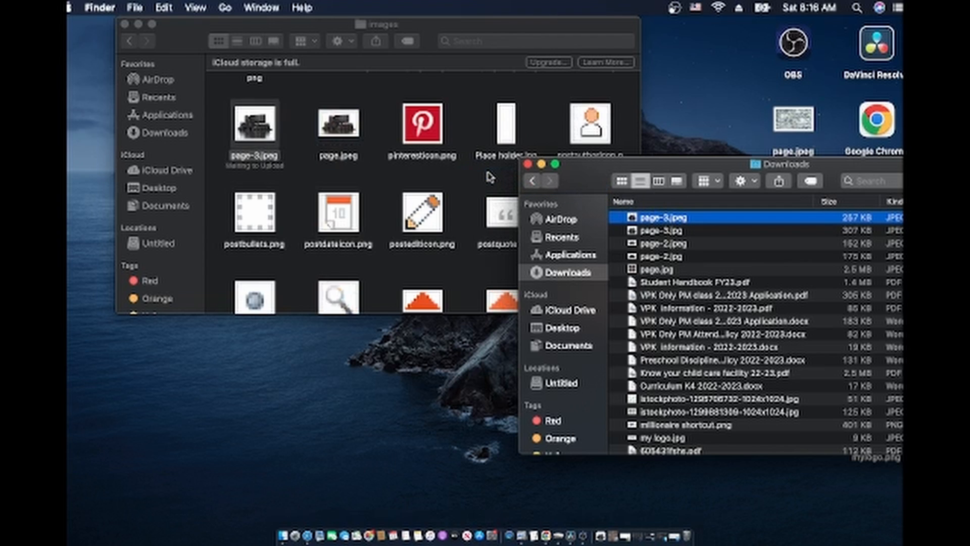
pyautogui.click(331, 133)
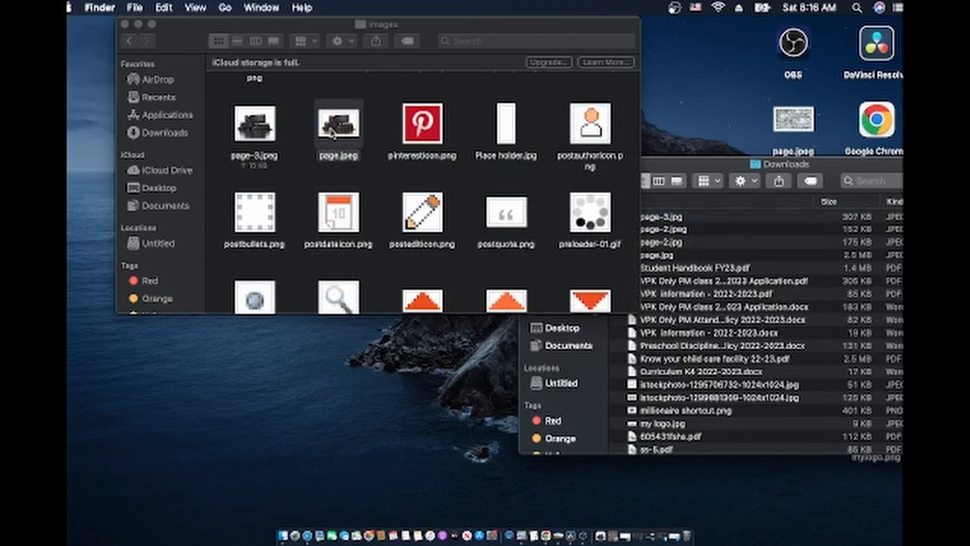
pyautogui.moveTo(331, 132); pyautogui.dragTo(716, 84)
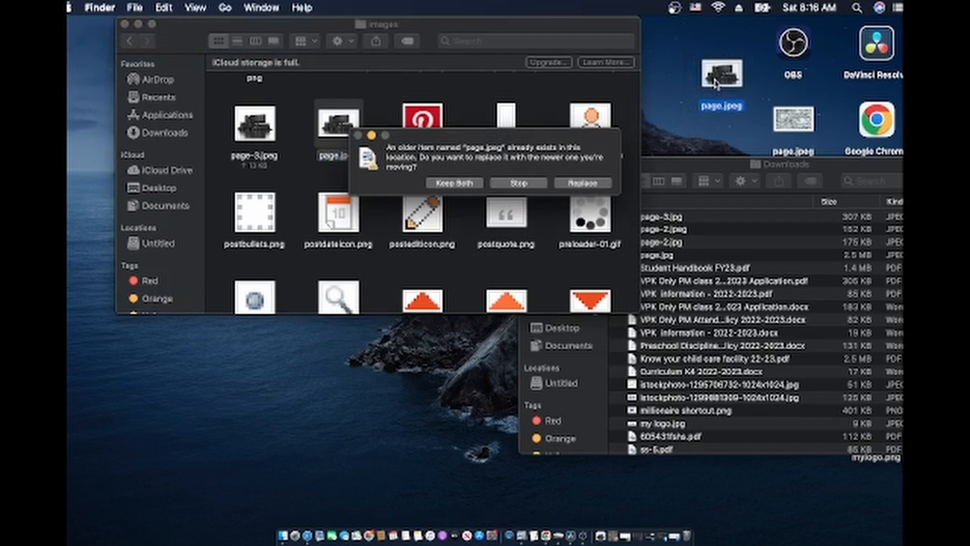
pyautogui.click(586, 183)
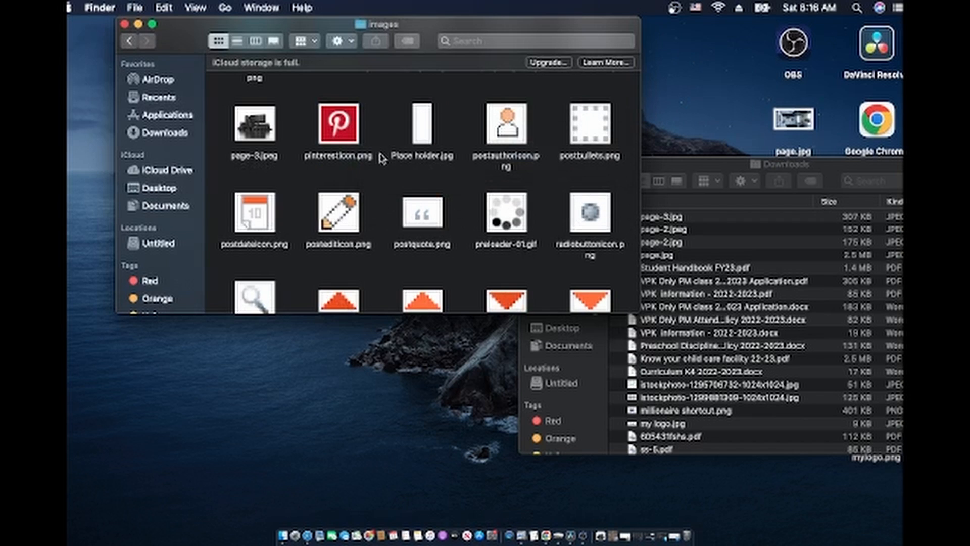
# Rename page-3.jpeg to page.jpeg and navigate back toward the Stanley blog theme folder
pyautogui.click(257, 141)
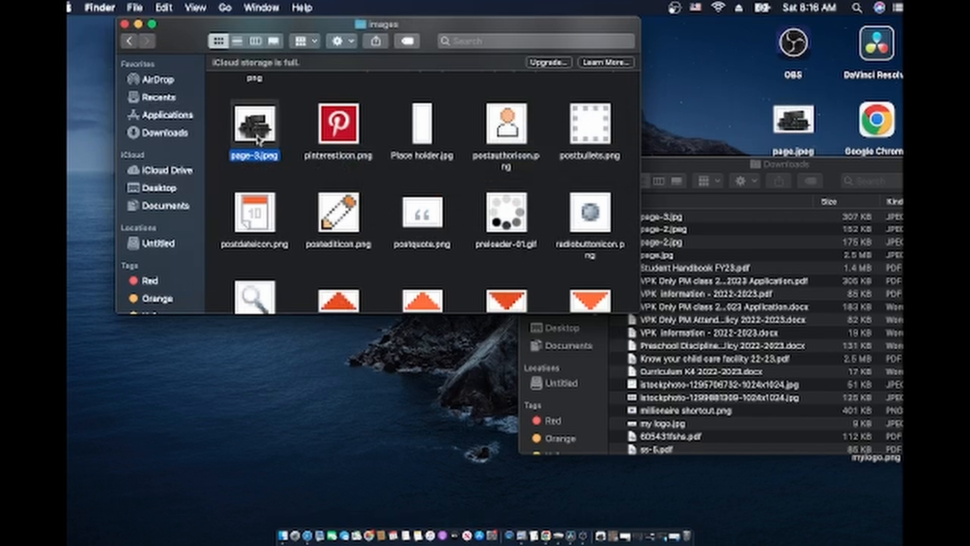
pyautogui.rightClick(258, 139)
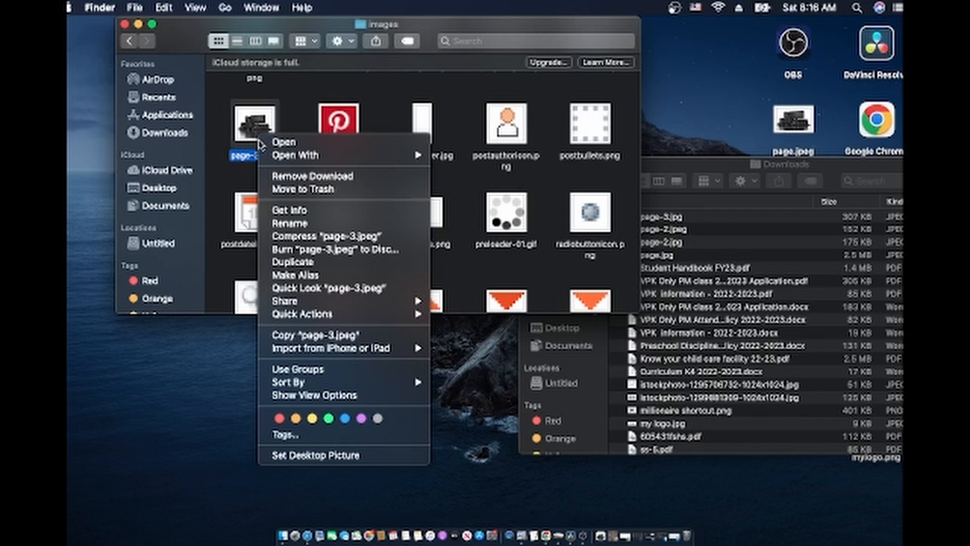
pyautogui.click(293, 223)
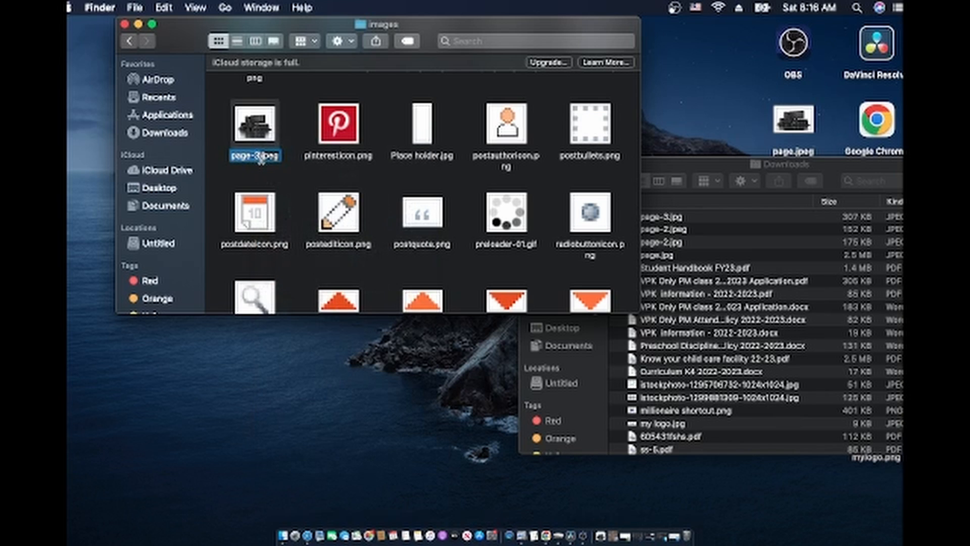
pyautogui.click(260, 158)
pyautogui.press('BackSpace')
pyautogui.press('BackSpace')
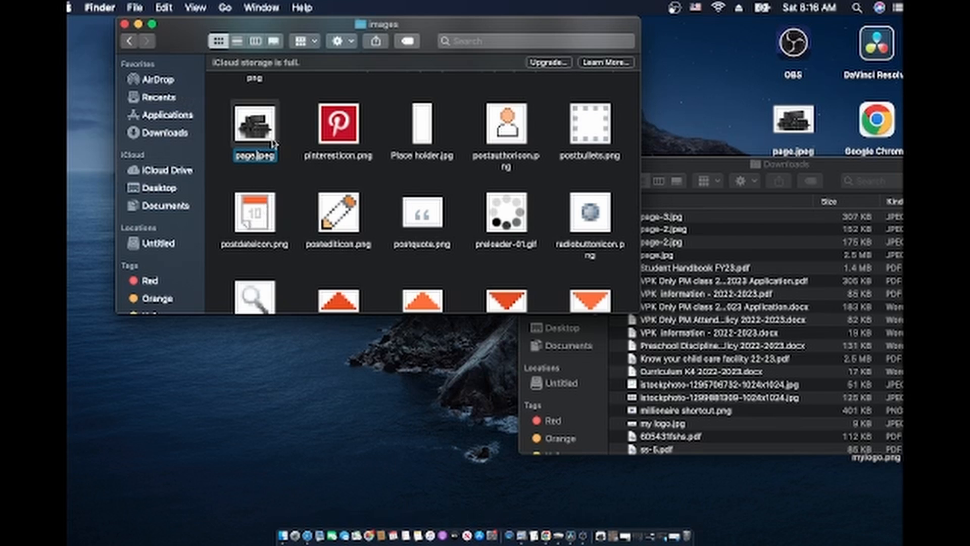
pyautogui.press('Return')
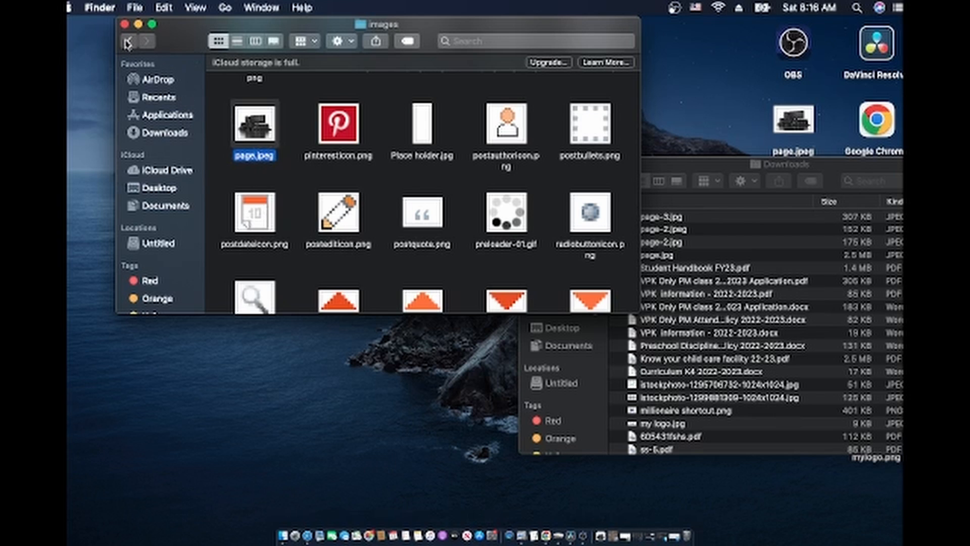
pyautogui.click(128, 43)
# Compress the Best electronic folder into Best electronic.zip, then switch back to Safari
pyautogui.click(127, 43)
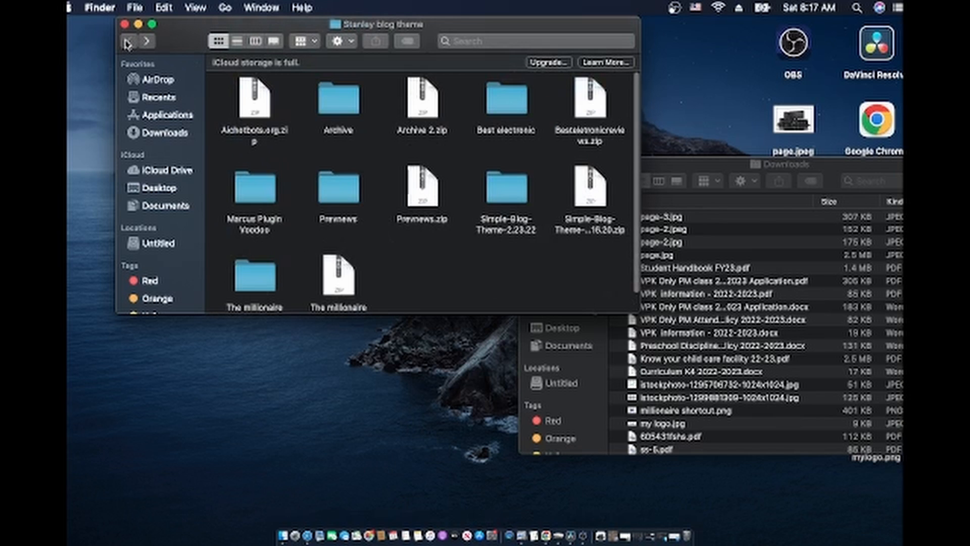
pyautogui.click(502, 104)
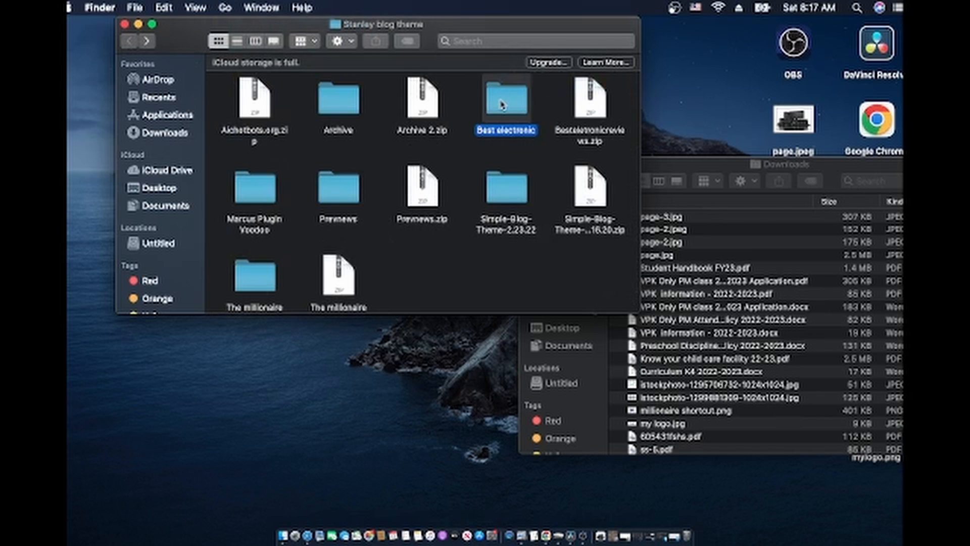
pyautogui.rightClick(502, 103)
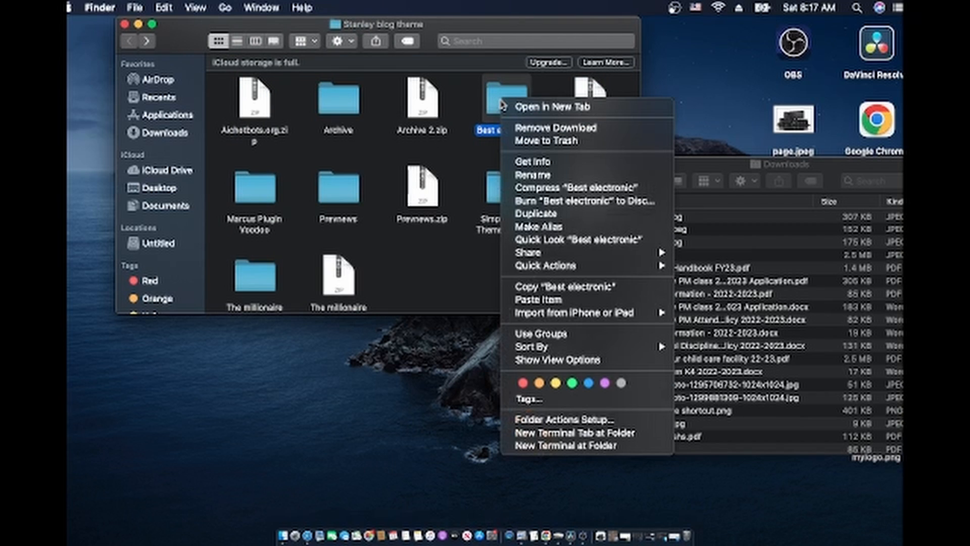
pyautogui.click(530, 188)
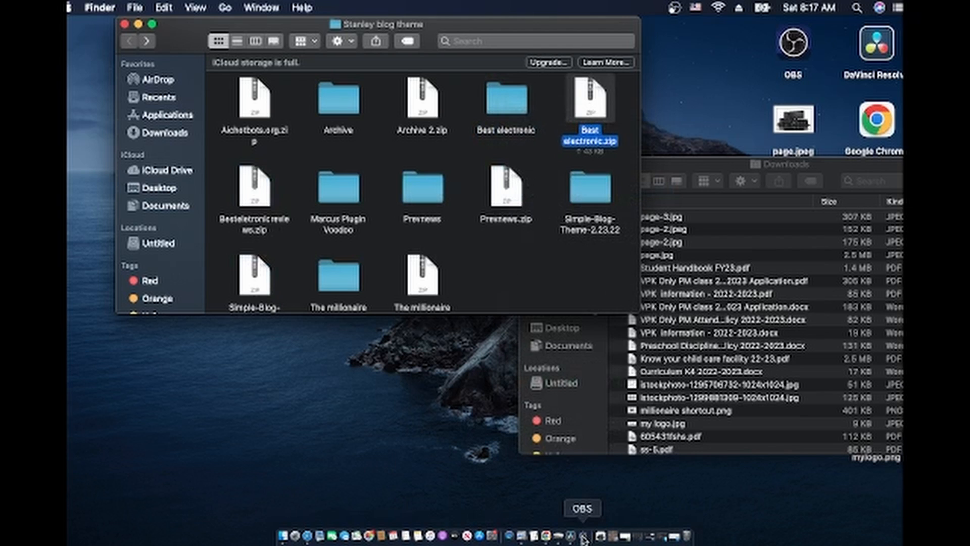
pyautogui.click(308, 535)
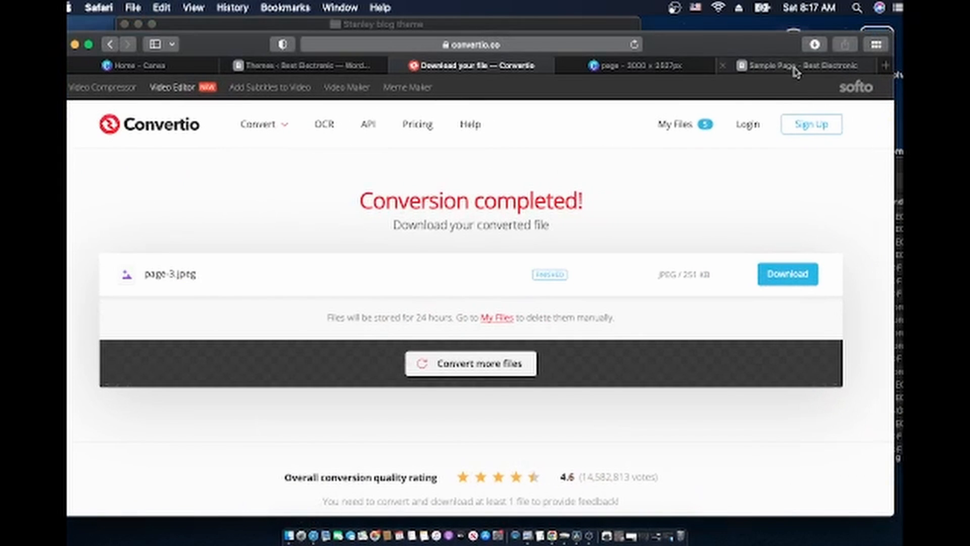
# Look over the Sample Page tab, then return to the Best Electronic Themes page
pyautogui.click(795, 68)
pyautogui.scroll(-3, 752, 319)
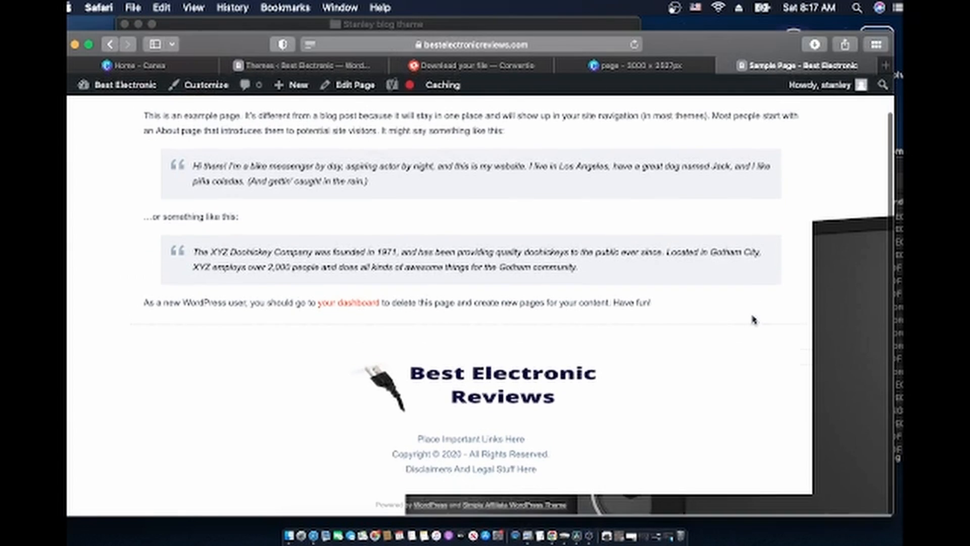
pyautogui.scroll(3, 752, 319)
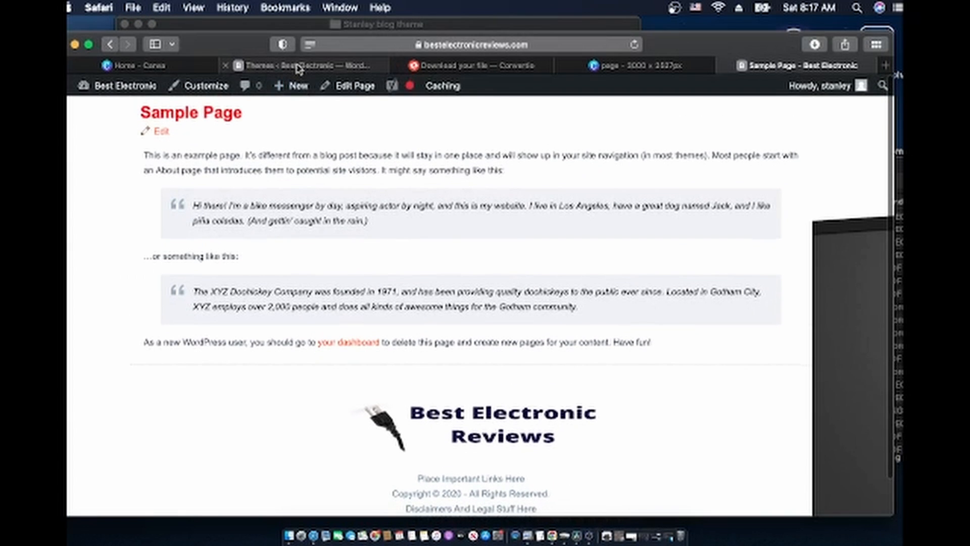
pyautogui.click(299, 67)
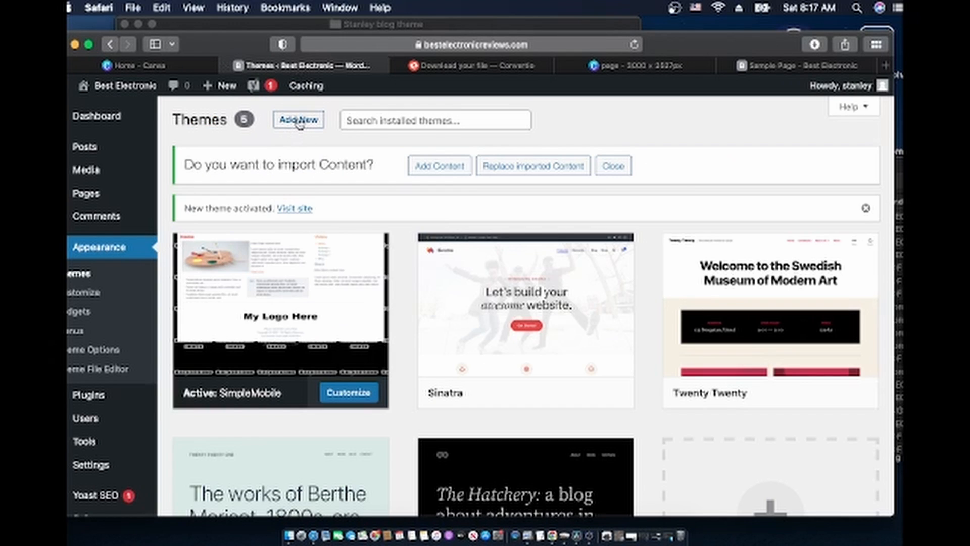
# Pick Desktop > Stanley blog theme > Best electronic.zip as the file for Upload Theme
pyautogui.click(300, 121)
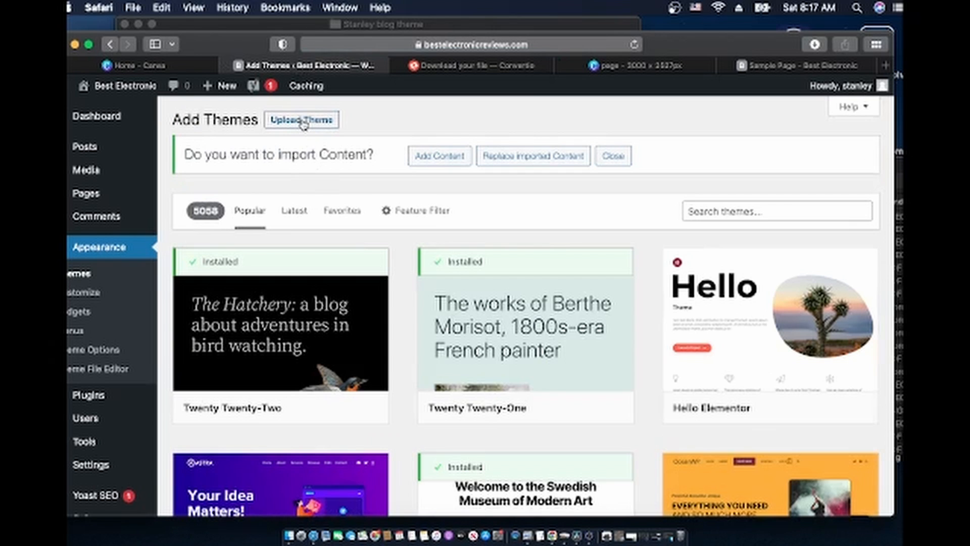
pyautogui.click(302, 122)
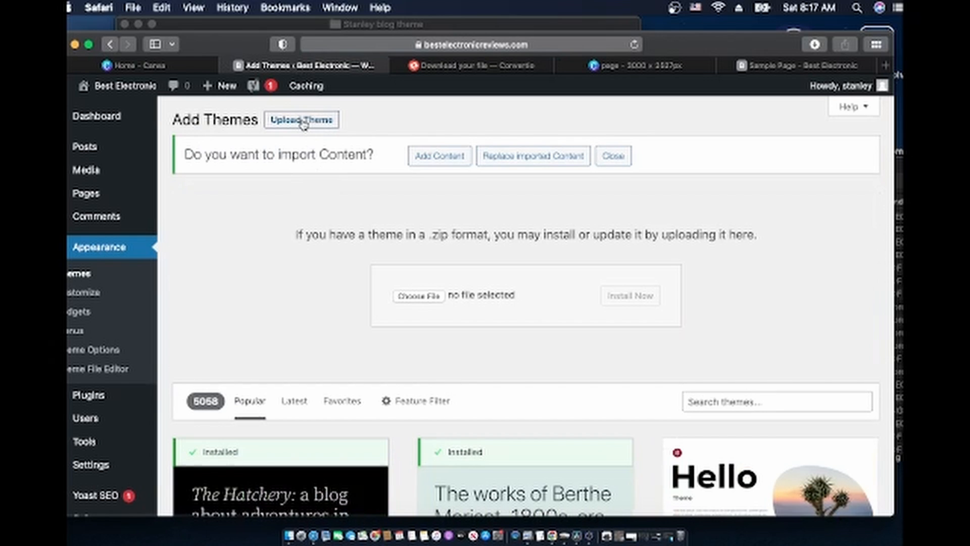
pyautogui.click(419, 298)
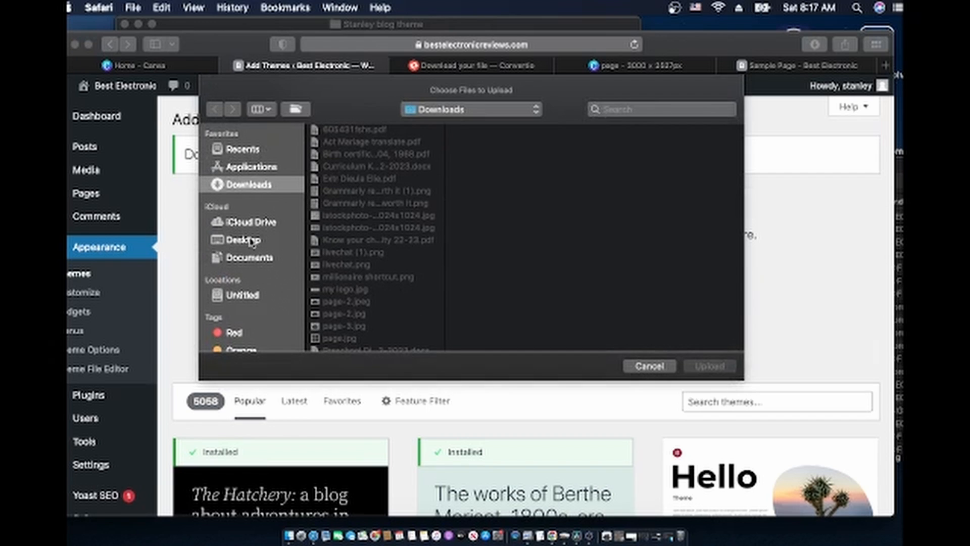
pyautogui.click(252, 241)
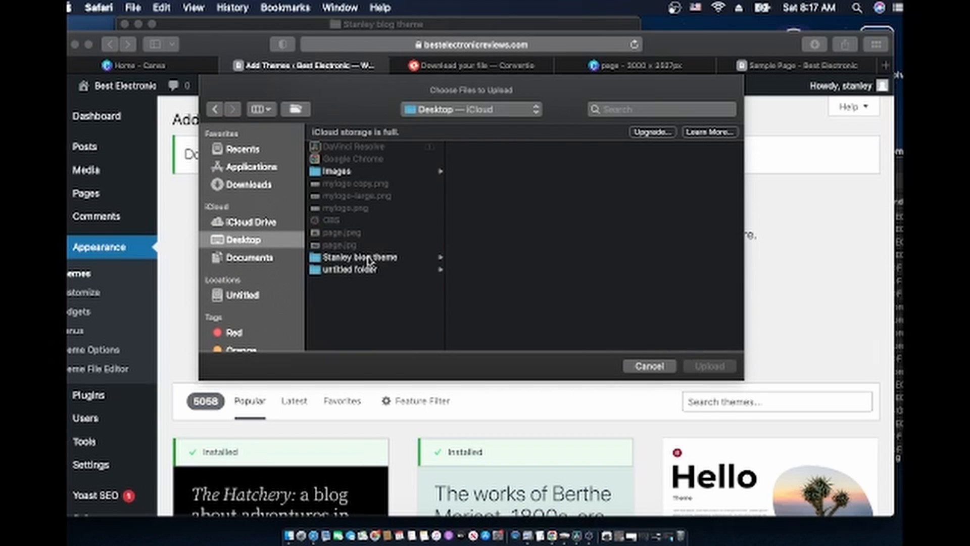
pyautogui.click(367, 259)
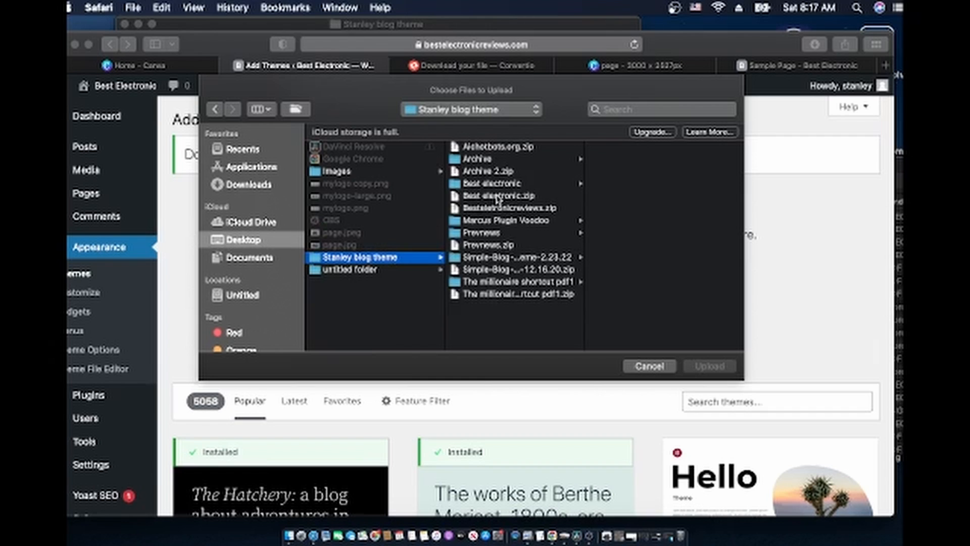
pyautogui.click(499, 199)
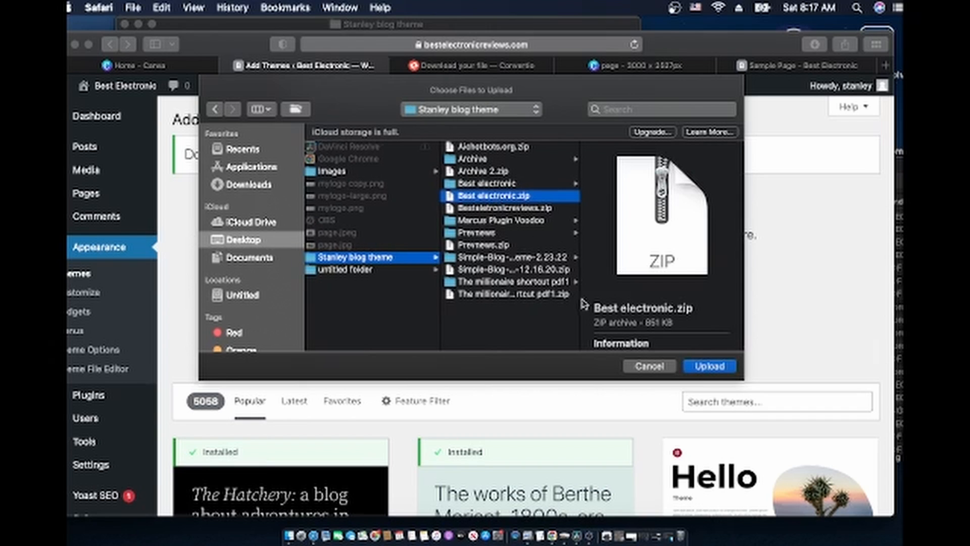
pyautogui.click(710, 367)
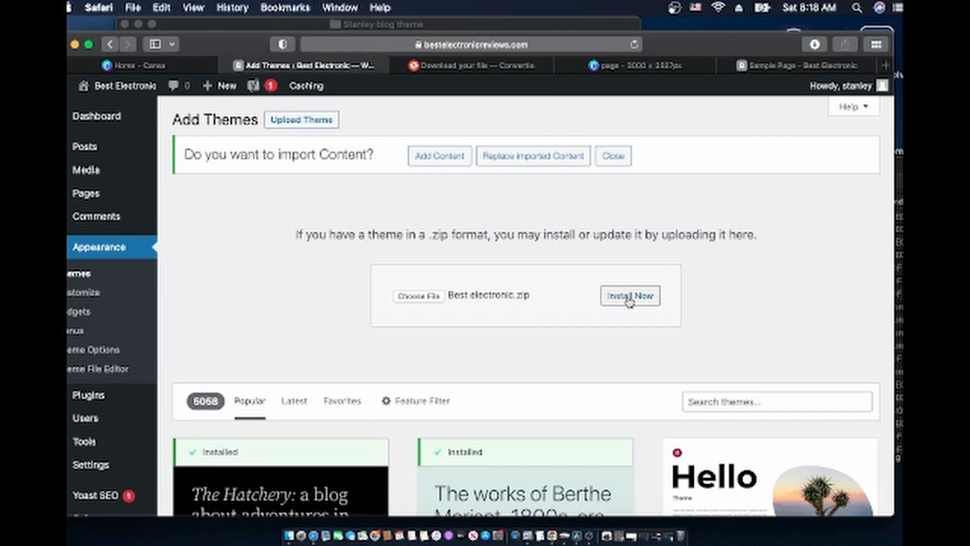
# Install Best electronic.zip, replacing the active SimpleMobile theme, and dismiss the content import prompt
pyautogui.click(629, 299)
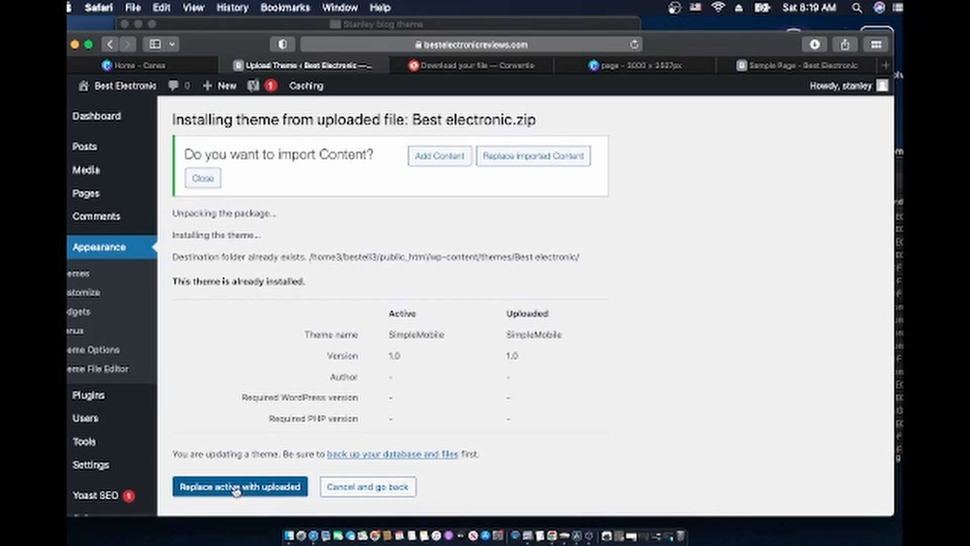
pyautogui.click(235, 490)
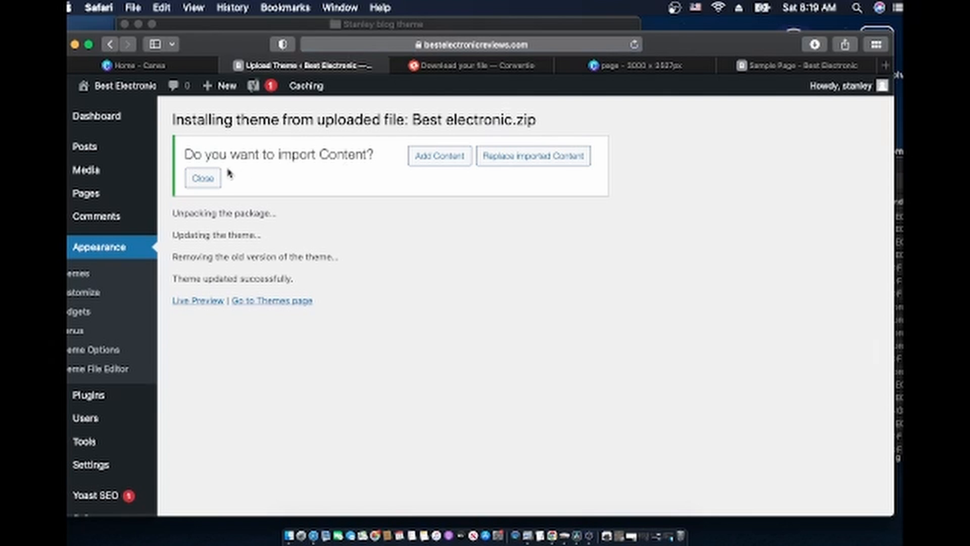
pyautogui.click(511, 158)
pyautogui.moveTo(766, 67)
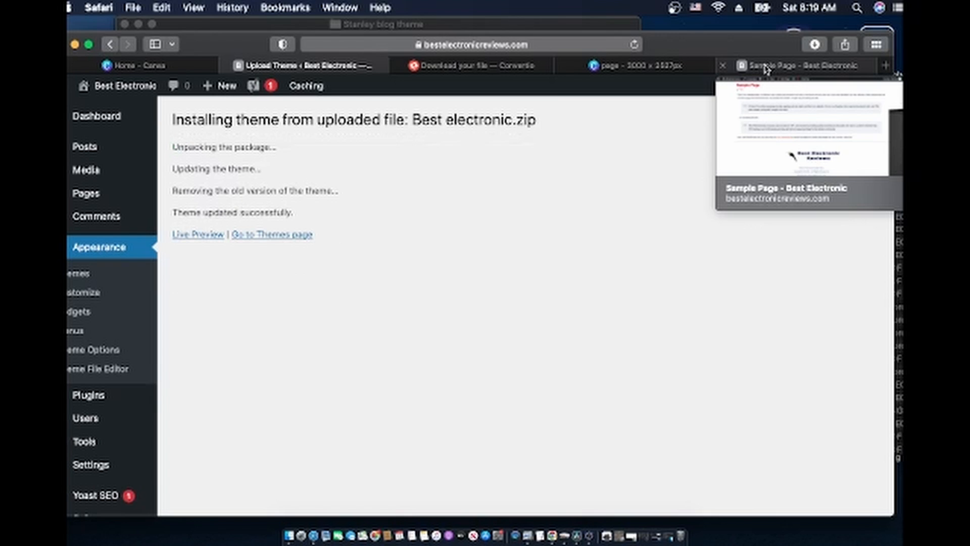
# Reload the Sample Page tab so the site's Home page appears in the updated Best electronic theme
pyautogui.click(767, 68)
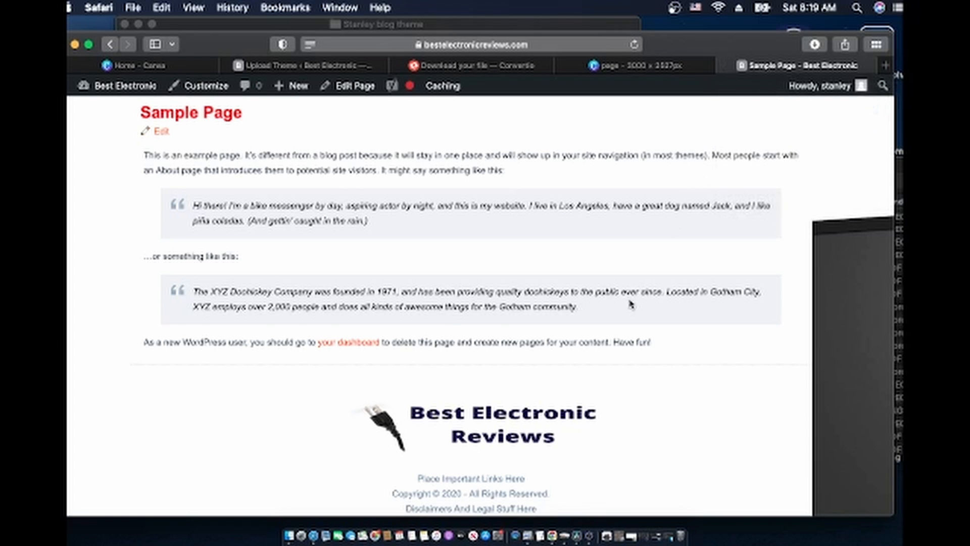
pyautogui.scroll(-2, 630, 304)
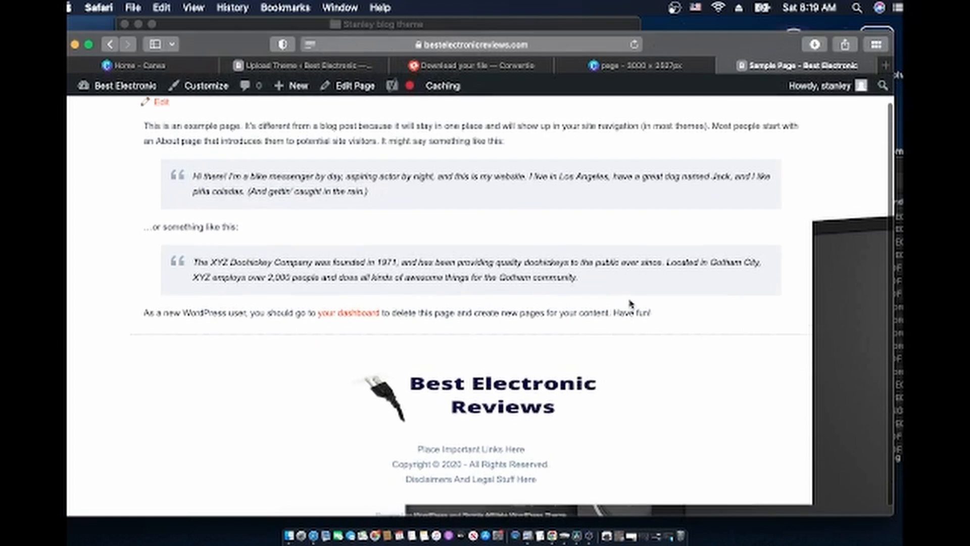
pyautogui.scroll(2, 406, 190)
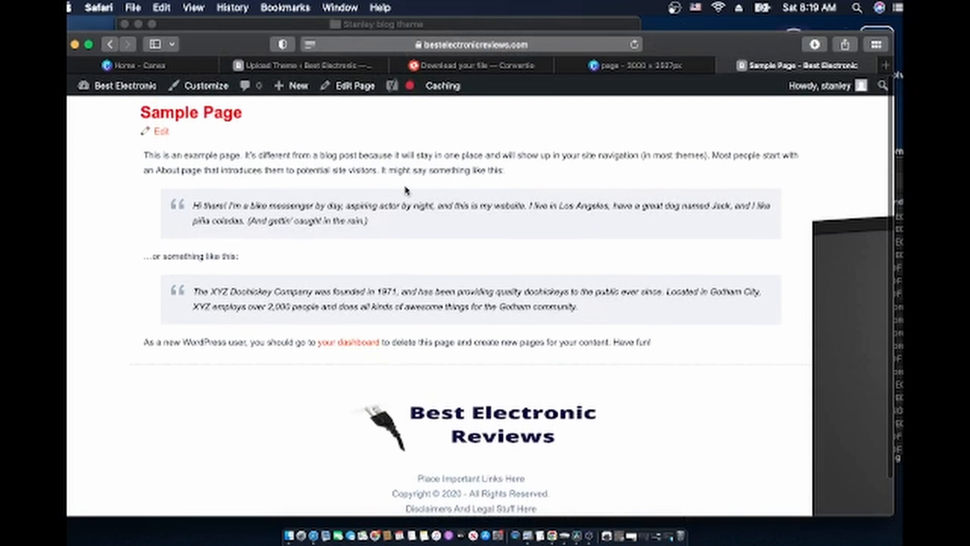
pyautogui.click(324, 68)
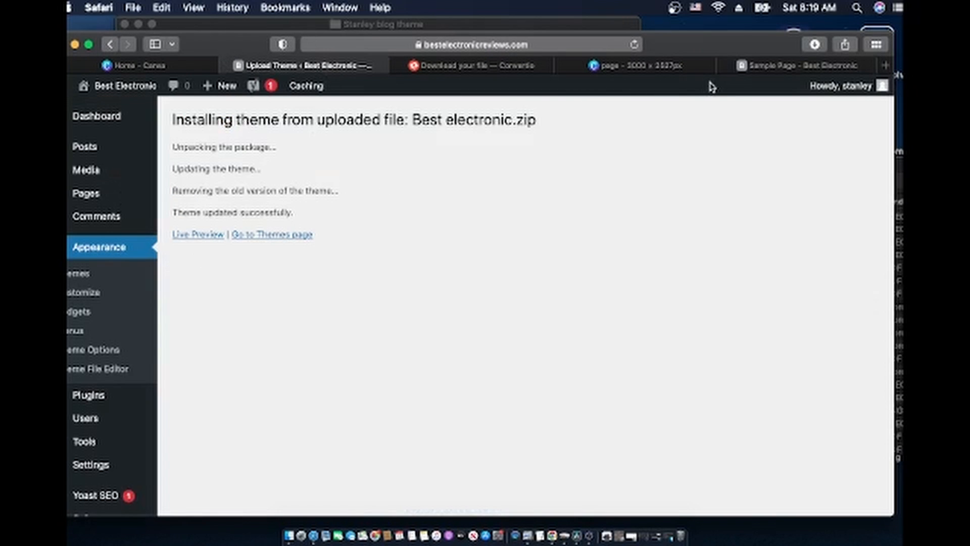
pyautogui.click(768, 66)
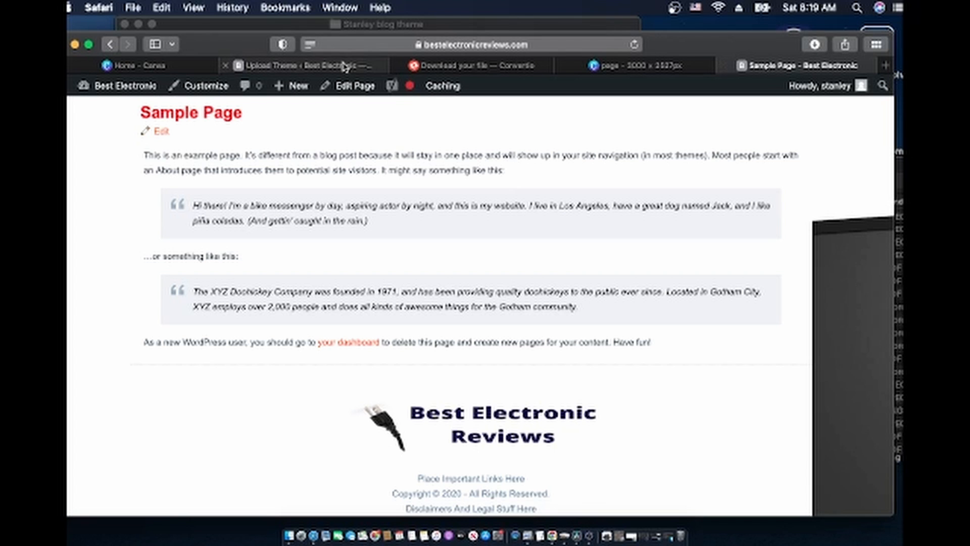
pyautogui.click(634, 46)
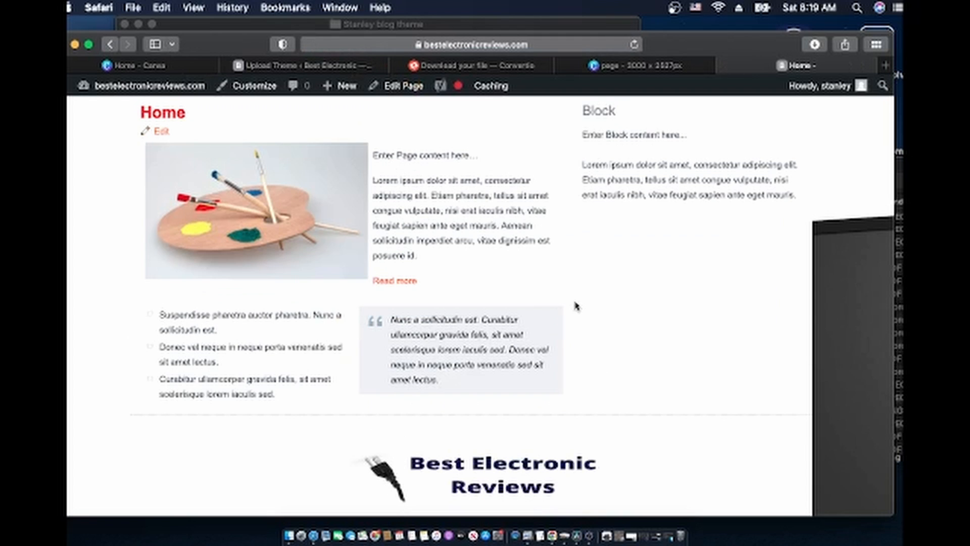
# Visit the live site from the theme install results tab
pyautogui.scroll(-3, 579, 313)
pyautogui.scroll(3, 579, 313)
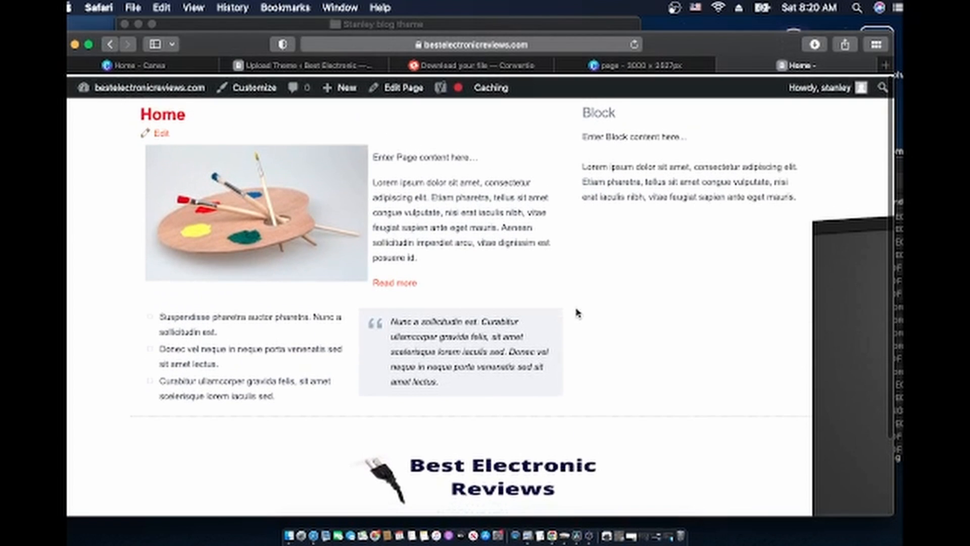
pyautogui.scroll(-3, 578, 313)
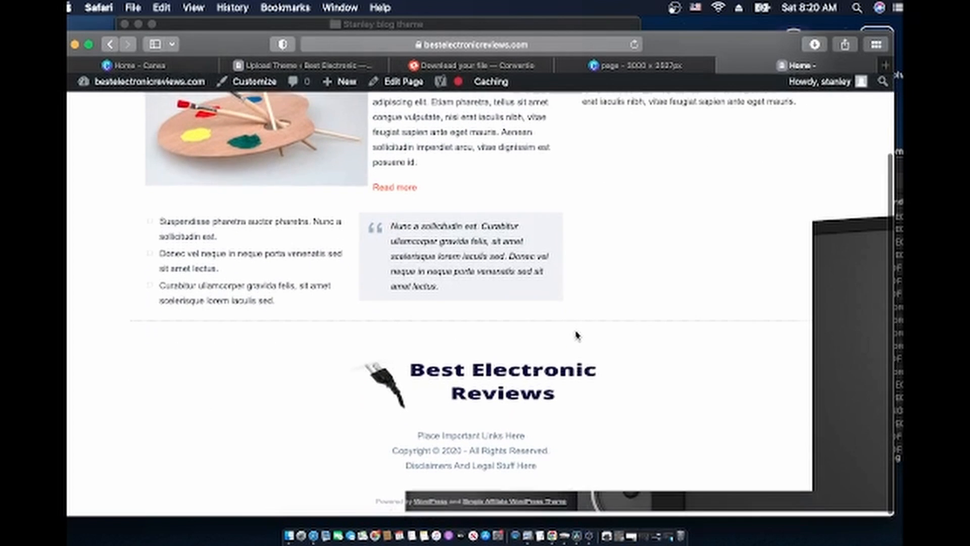
pyautogui.scroll(3, 578, 335)
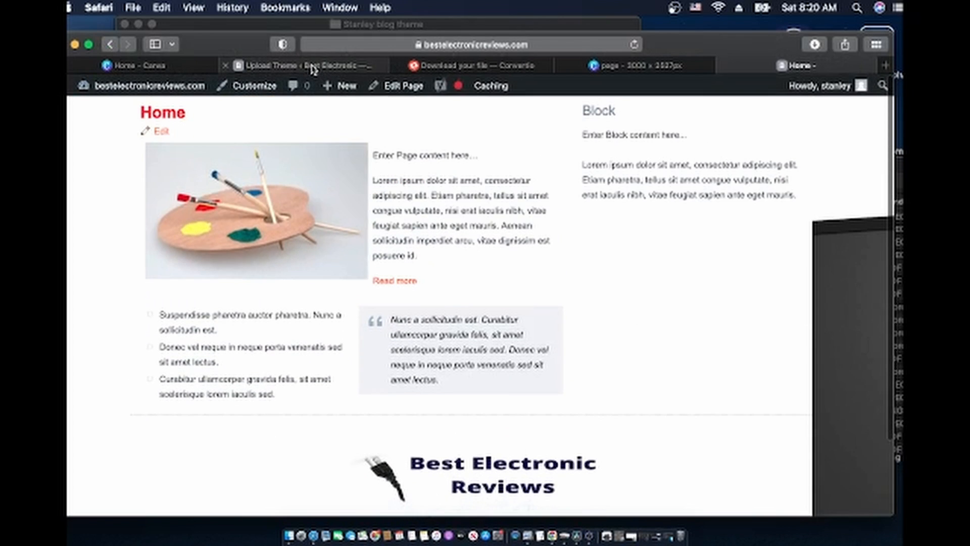
pyautogui.click(312, 69)
pyautogui.moveTo(116, 88)
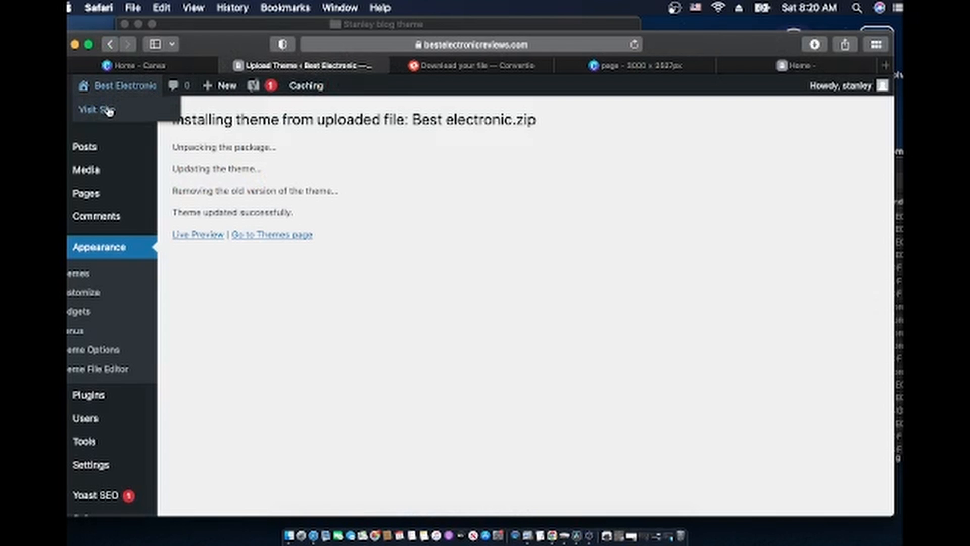
pyautogui.click(107, 111)
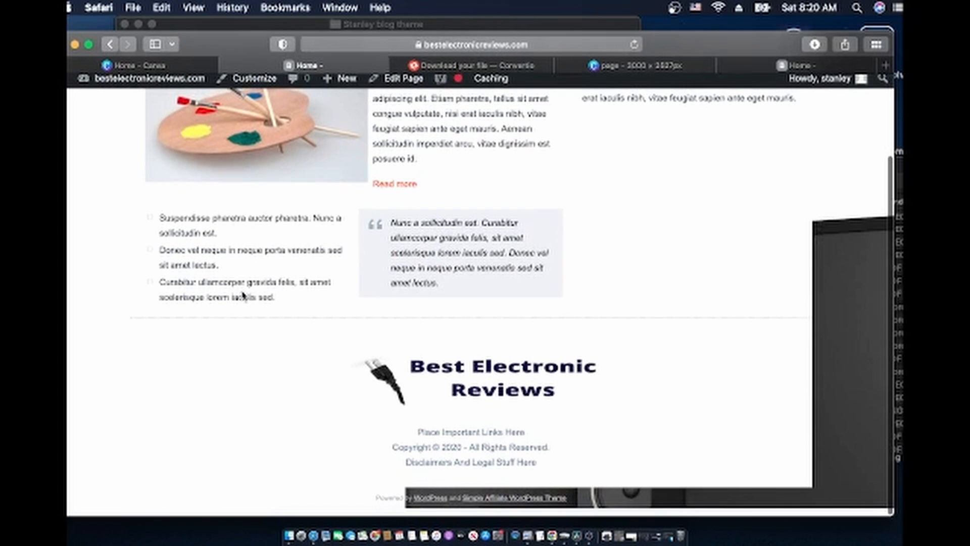
# Open the Home page in the editor, then minimize Safari to reveal the Stanley blog theme folder
pyautogui.scroll(3, 243, 296)
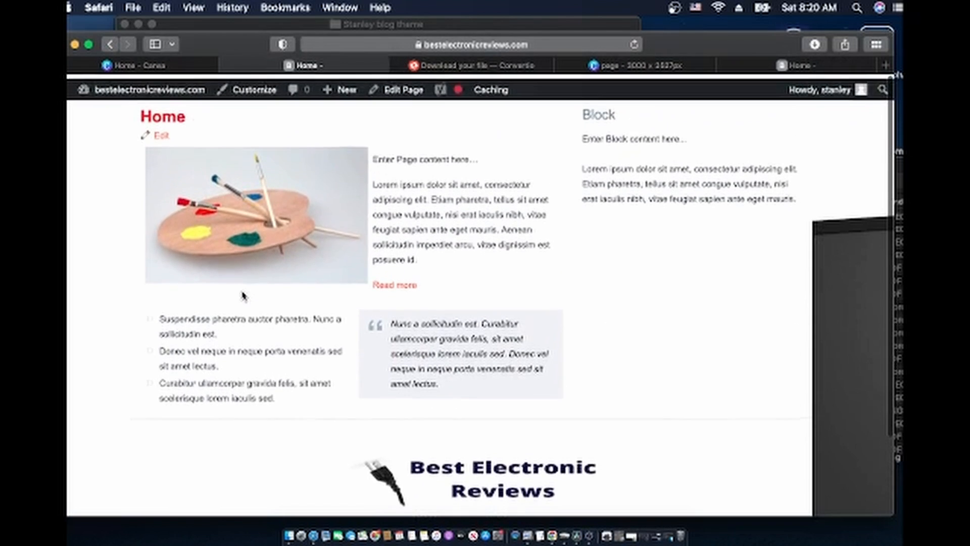
pyautogui.scroll(-2, 301, 339)
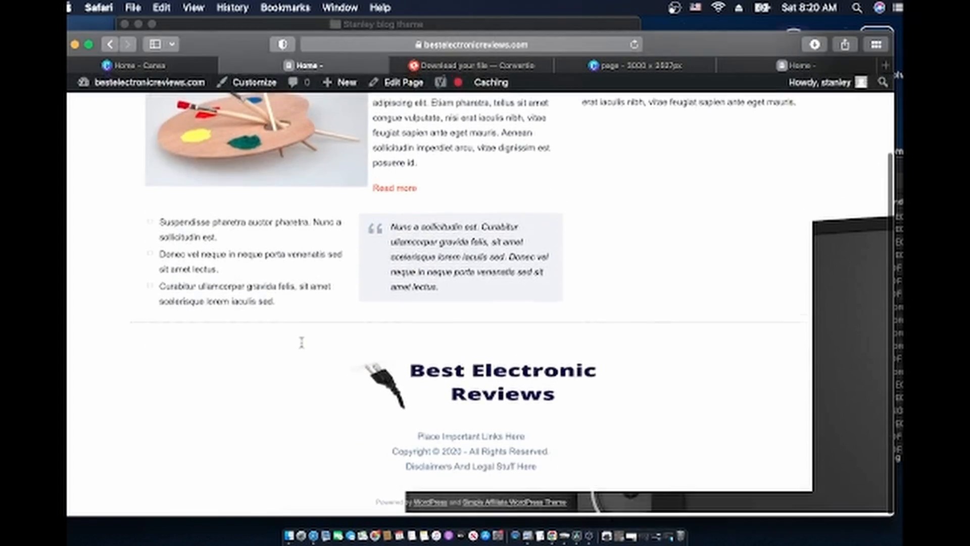
pyautogui.scroll(2, 301, 340)
pyautogui.scroll(-2, 301, 340)
pyautogui.scroll(2, 302, 347)
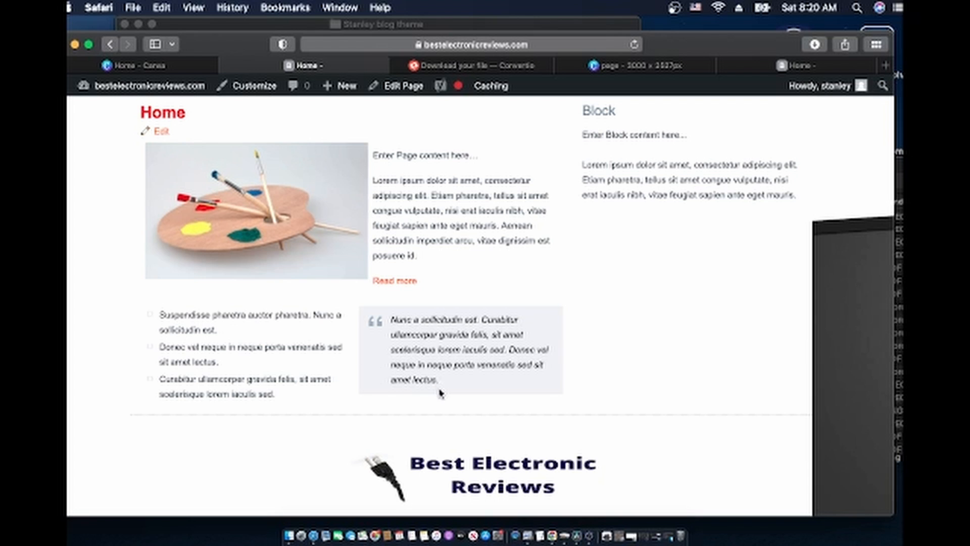
pyautogui.scroll(-2, 373, 300)
pyautogui.scroll(2, 278, 228)
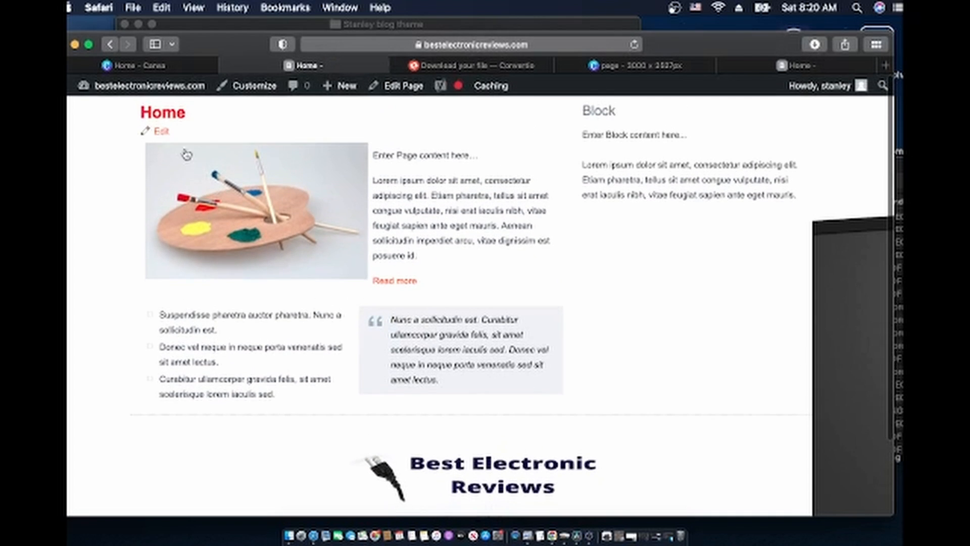
pyautogui.moveTo(145, 96)
pyautogui.scroll(-2, 403, 382)
pyautogui.scroll(2, 403, 383)
pyautogui.scroll(-1, 402, 382)
pyautogui.scroll(-1, 402, 382)
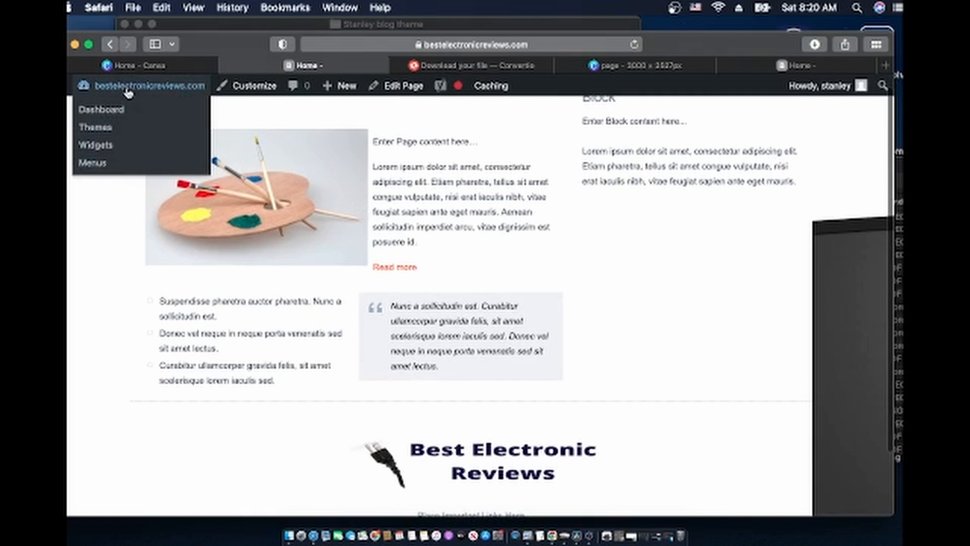
pyautogui.scroll(1, 131, 96)
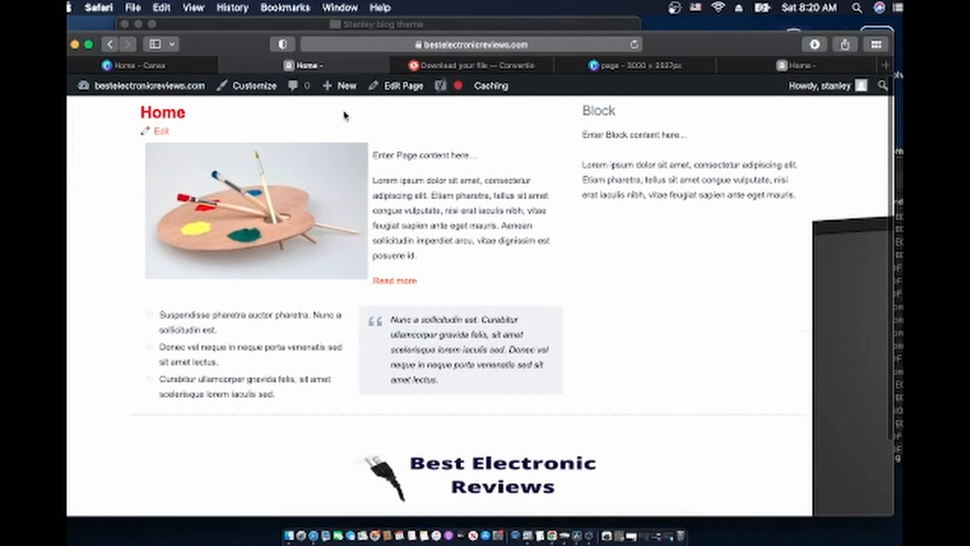
pyautogui.click(403, 86)
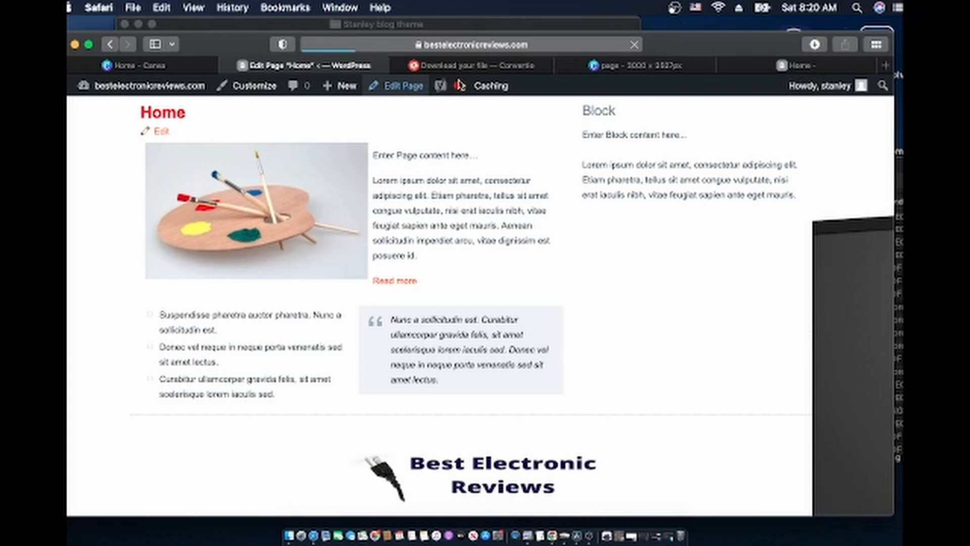
pyautogui.click(751, 67)
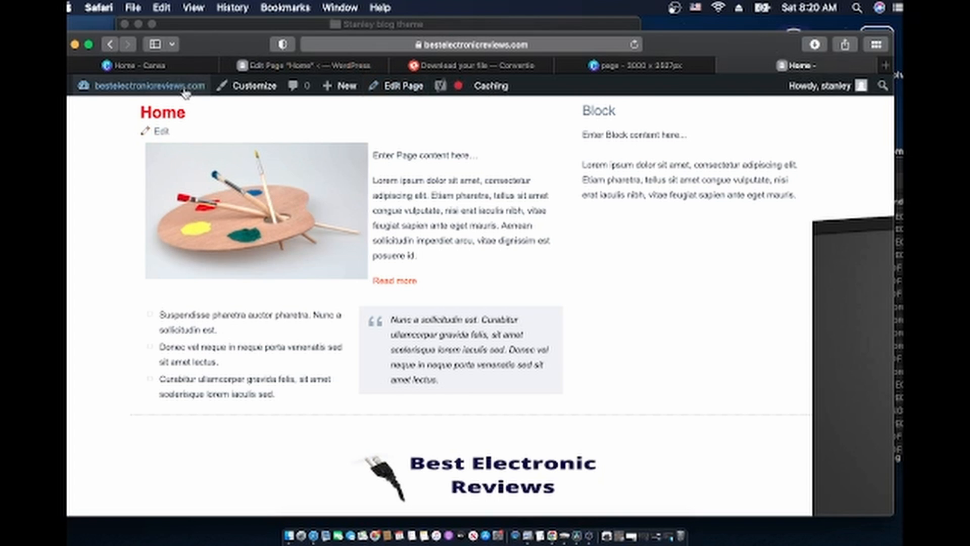
pyautogui.click(75, 45)
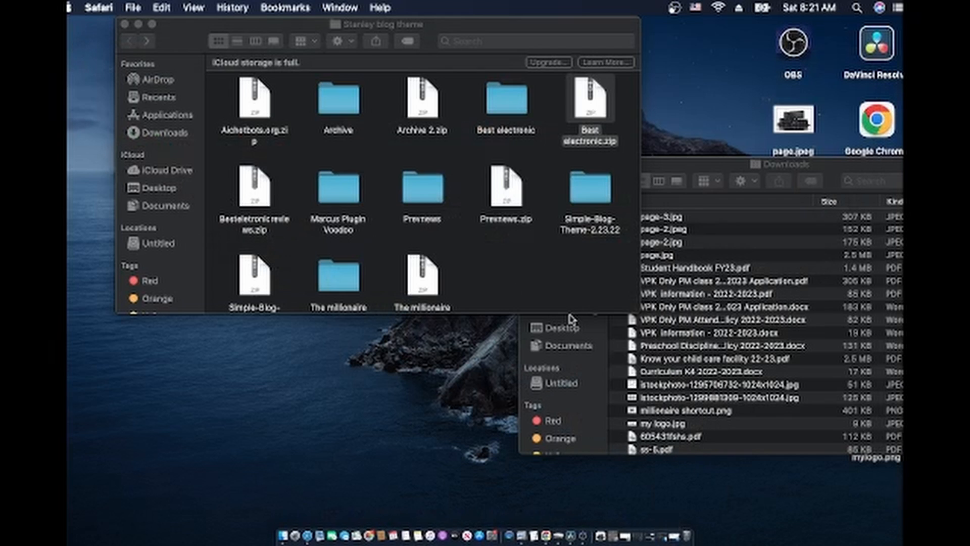
# Copy all the signup-form code from AWEBER.txt in the Best electronic folder, then return to Safari
pyautogui.doubleClick(508, 111)
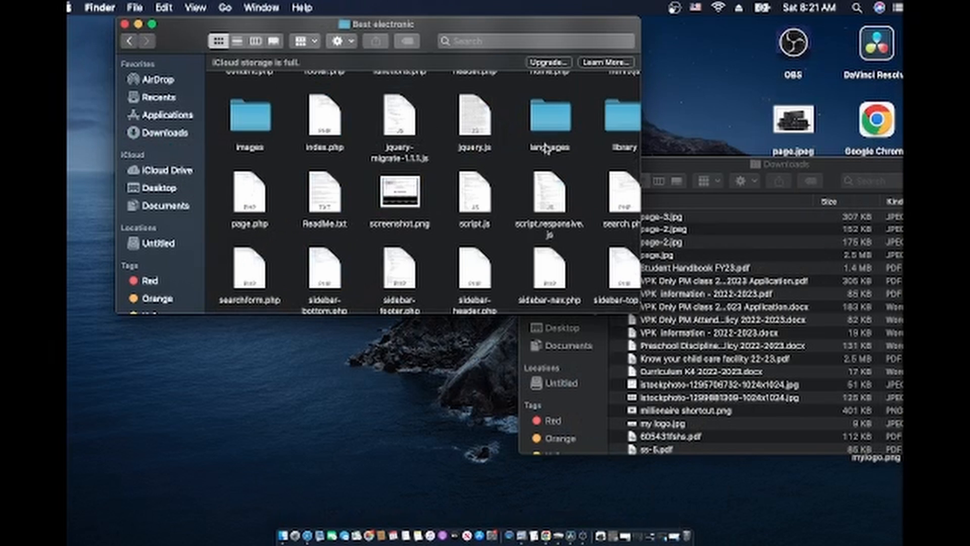
pyautogui.scroll(10, 546, 148)
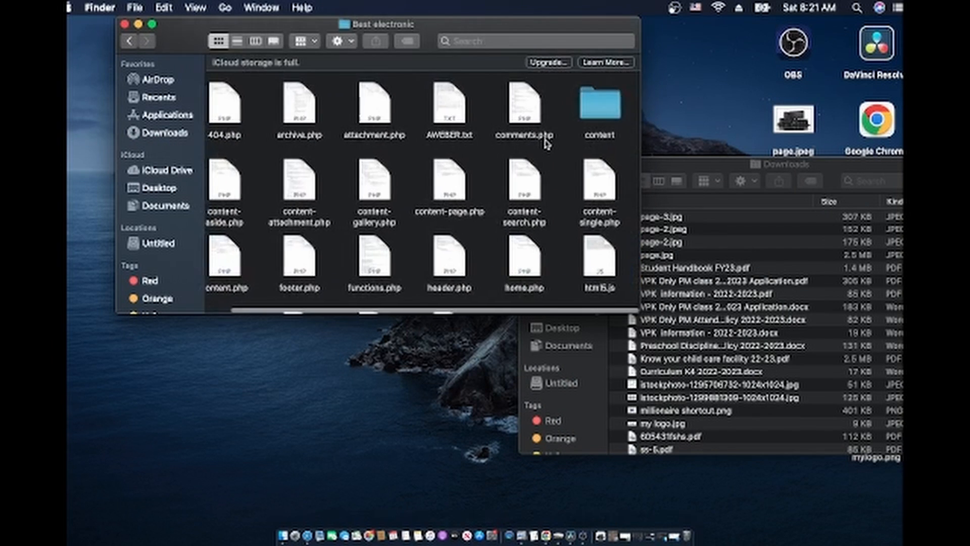
pyautogui.doubleClick(462, 107)
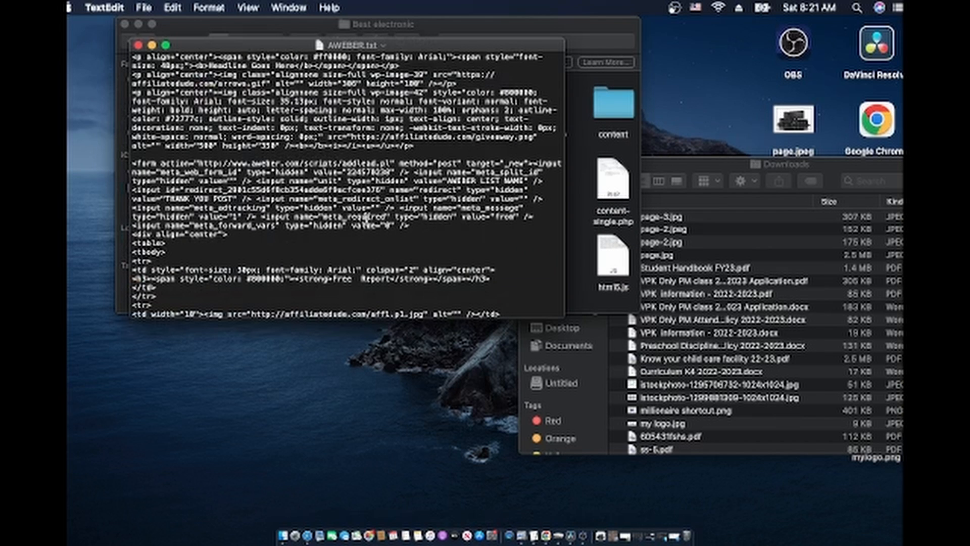
pyautogui.press('super+a')
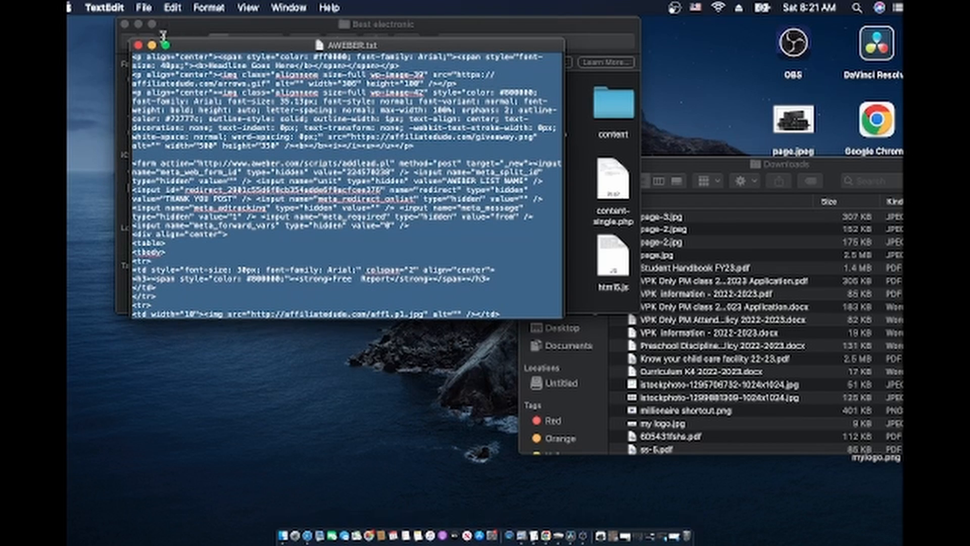
pyautogui.click(138, 46)
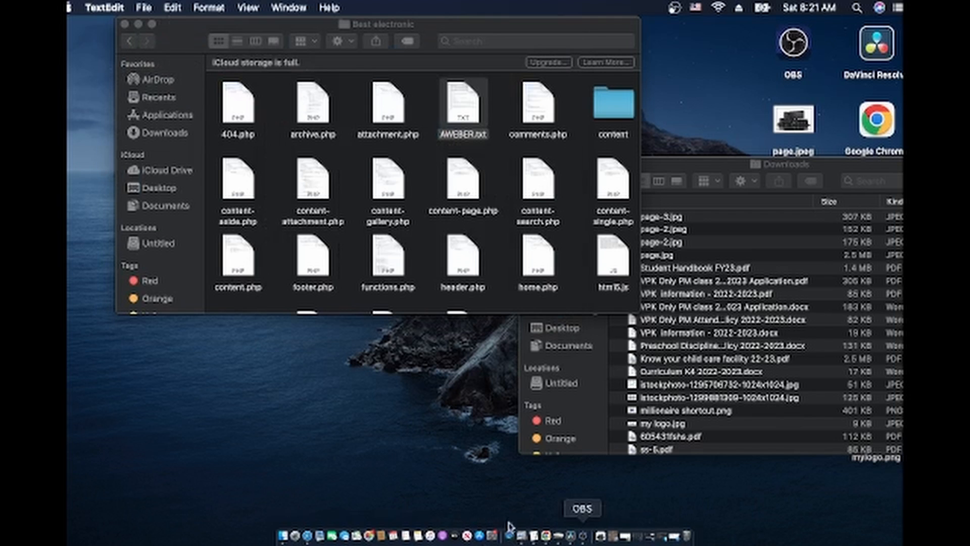
pyautogui.click(308, 534)
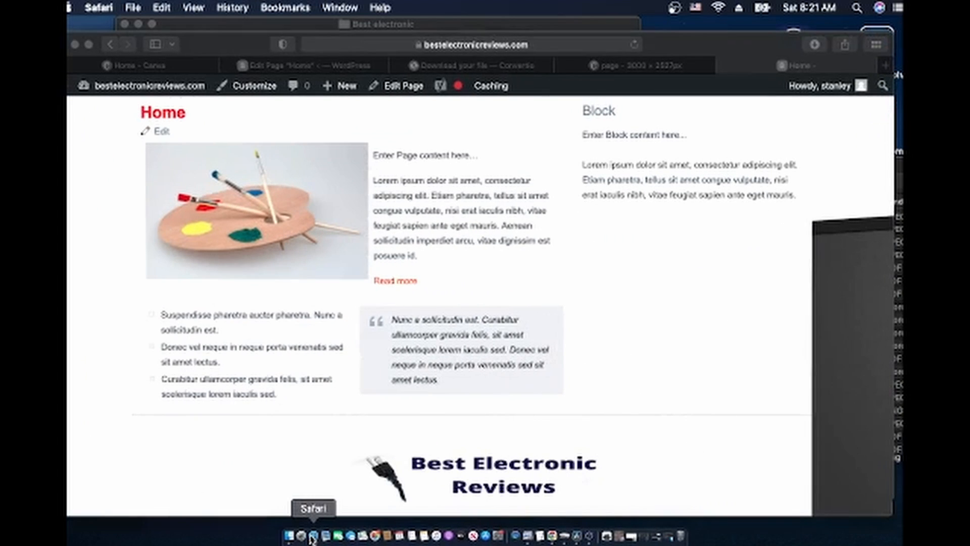
# In the Edit Page 'Home' editor, compare Visual and Text views, ending on the Text tab
pyautogui.click(296, 65)
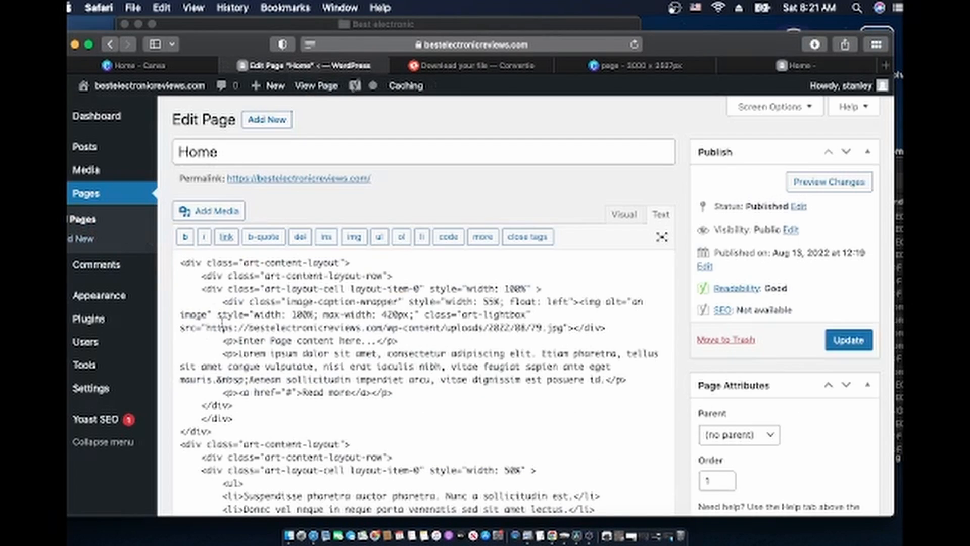
pyautogui.scroll(-3, 221, 324)
pyautogui.scroll(-4, 221, 323)
pyautogui.scroll(8, 227, 253)
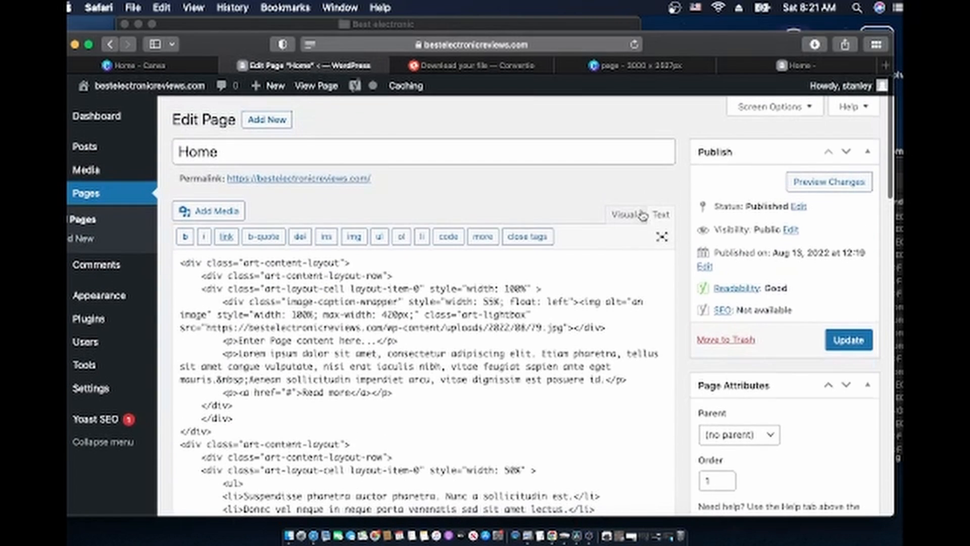
pyautogui.click(624, 215)
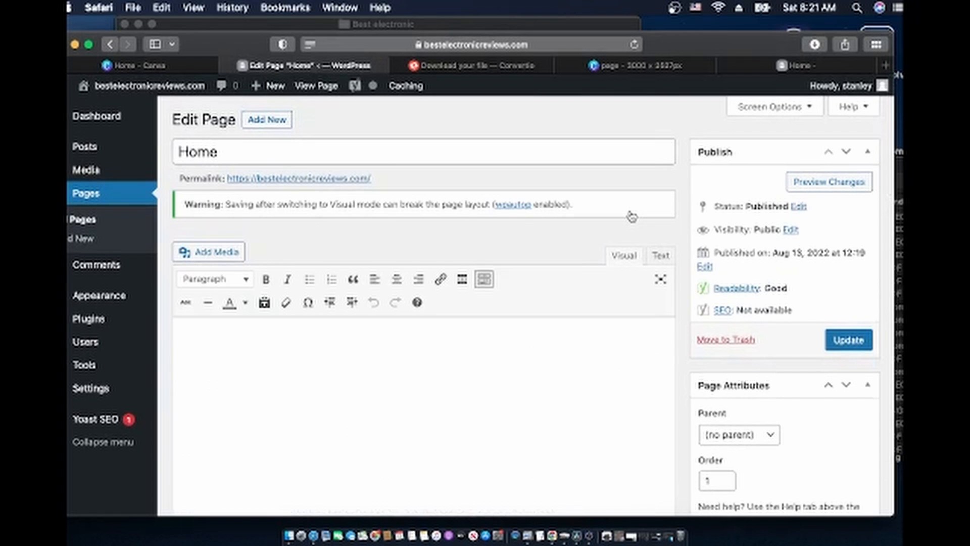
pyautogui.scroll(-5, 513, 378)
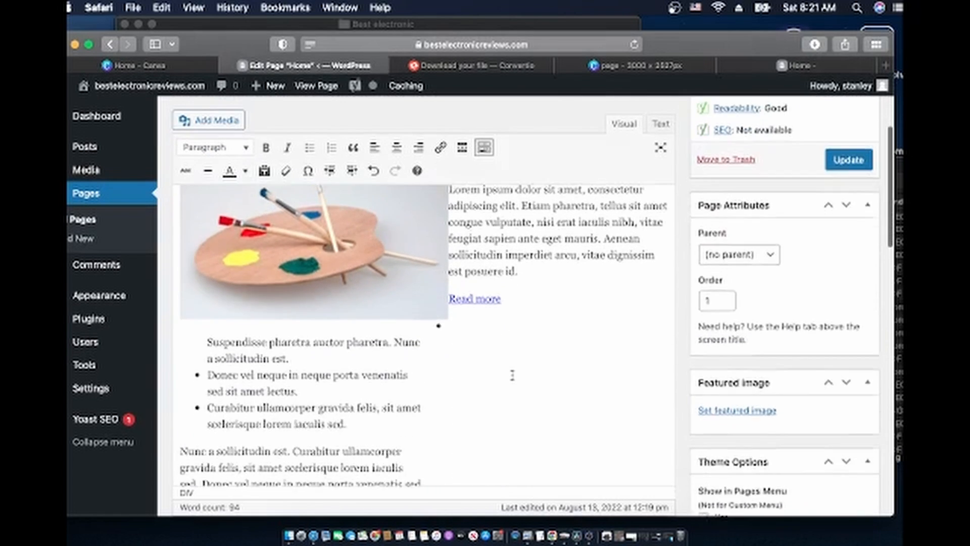
pyautogui.scroll(5, 414, 356)
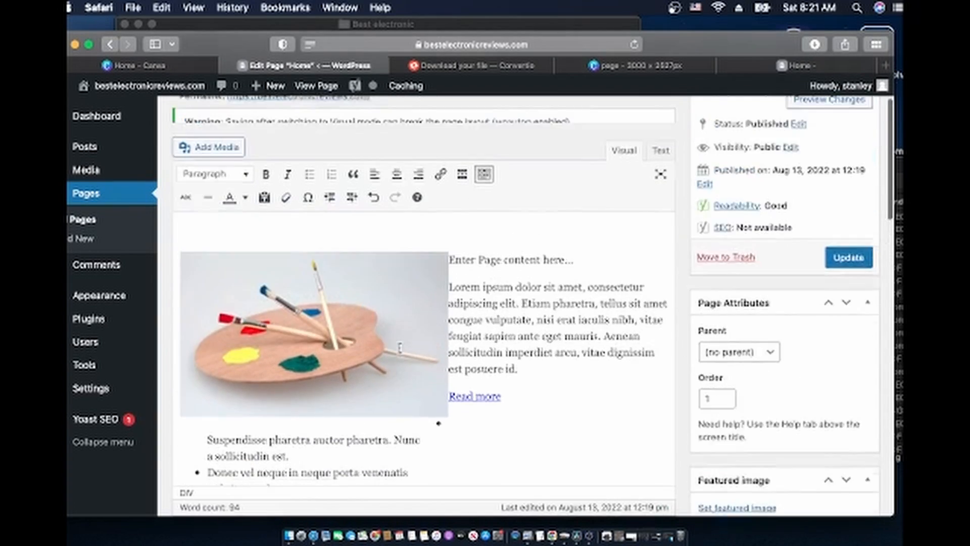
pyautogui.scroll(-2, 399, 348)
pyautogui.scroll(-3, 399, 347)
pyautogui.scroll(5, 400, 347)
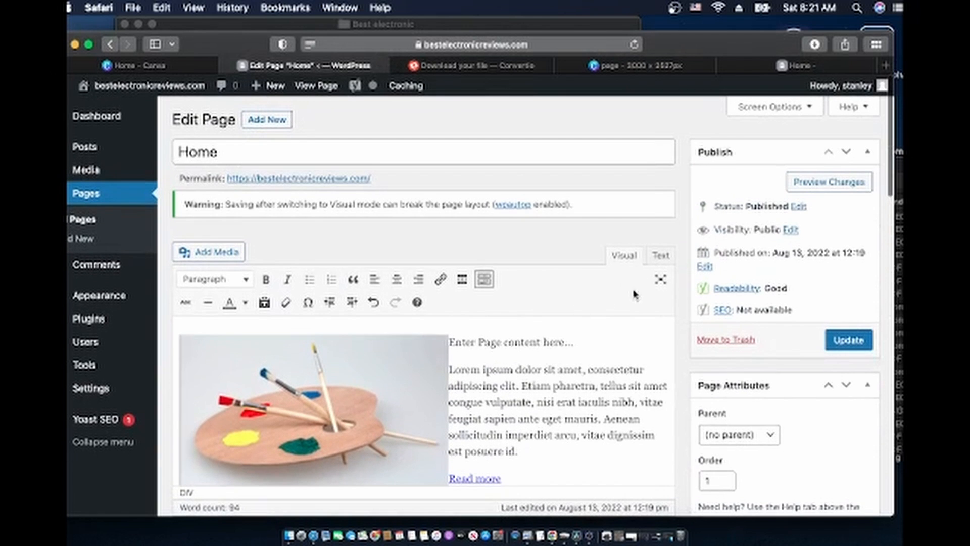
pyautogui.click(661, 256)
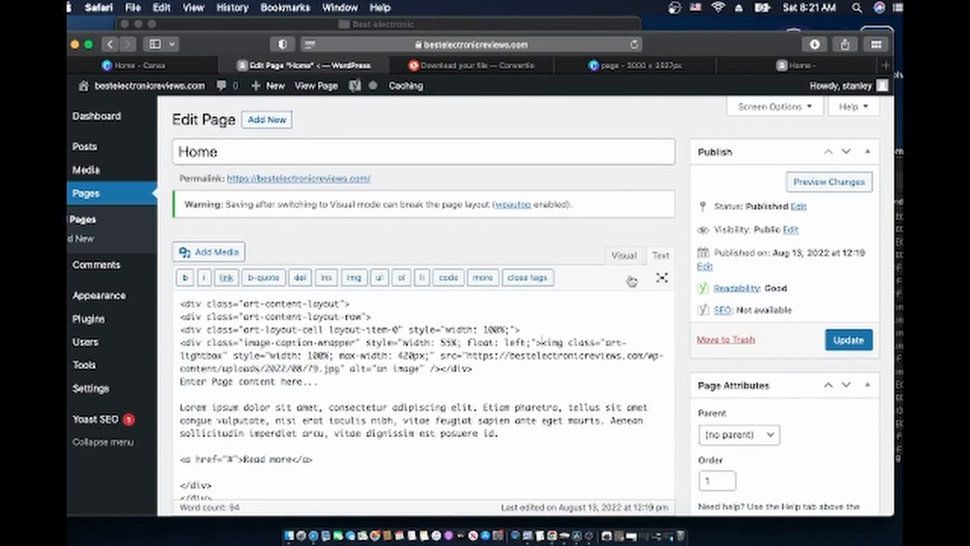
pyautogui.scroll(-6, 499, 399)
pyautogui.scroll(6, 500, 399)
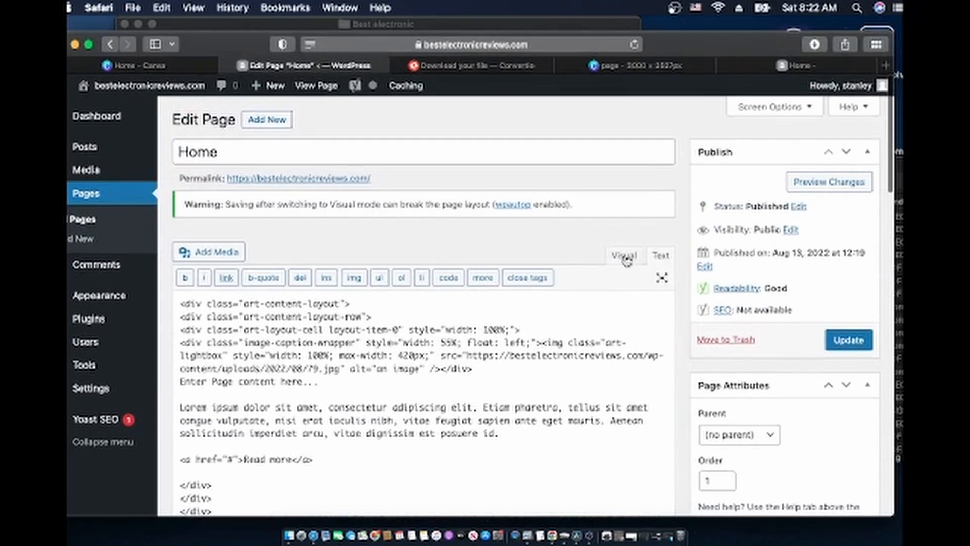
pyautogui.click(627, 260)
pyautogui.scroll(5, 441, 386)
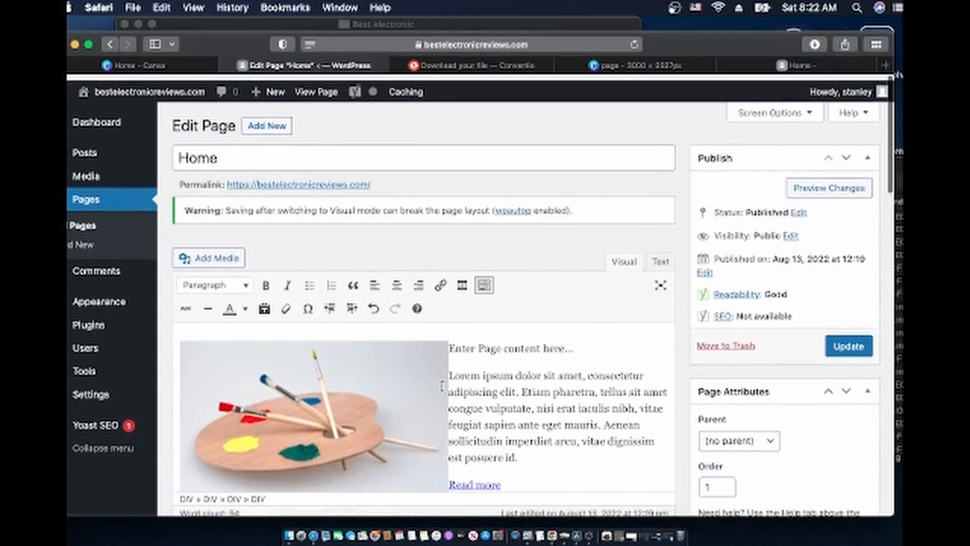
pyautogui.scroll(-8, 441, 386)
pyautogui.scroll(8, 442, 386)
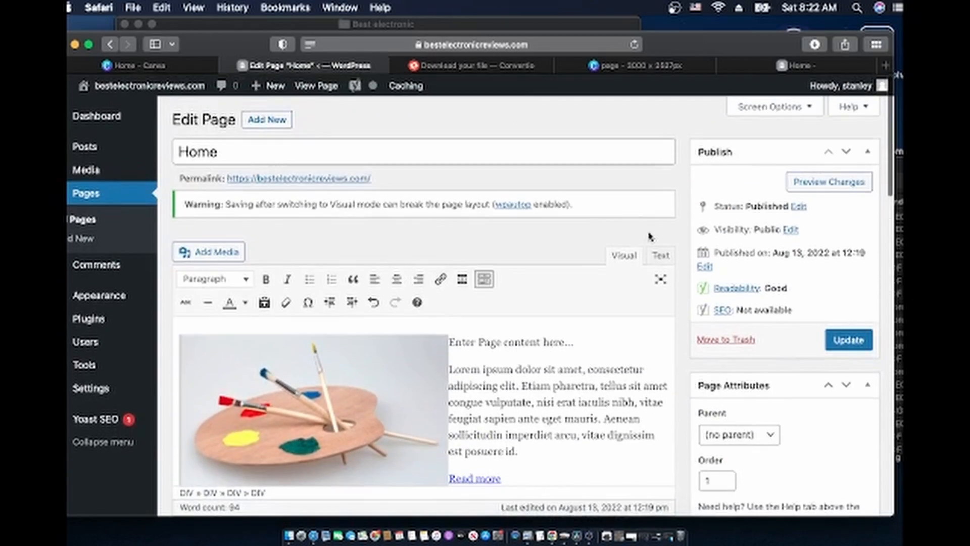
pyautogui.click(660, 256)
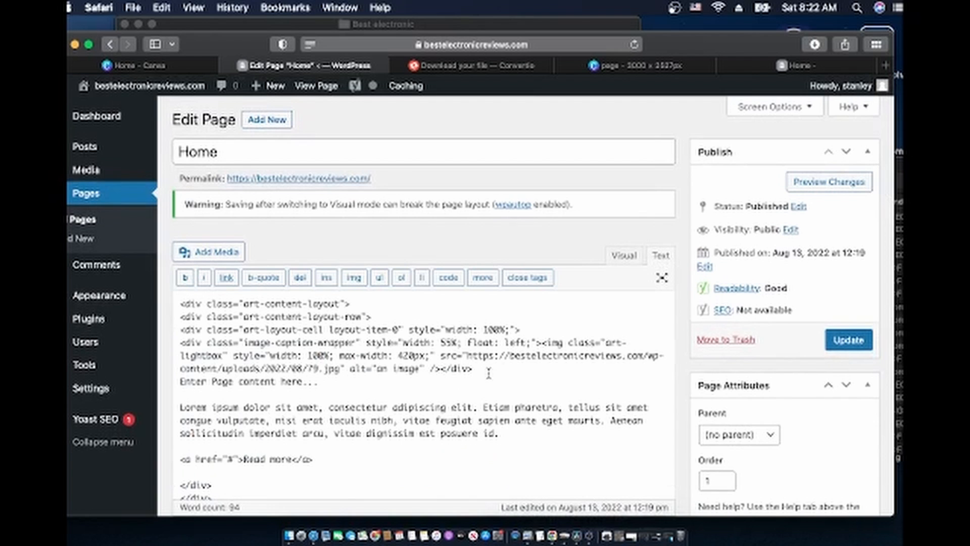
# Replace all of the Home page's HTML with the pasted AWeber signup-form code
pyautogui.press('super+a')
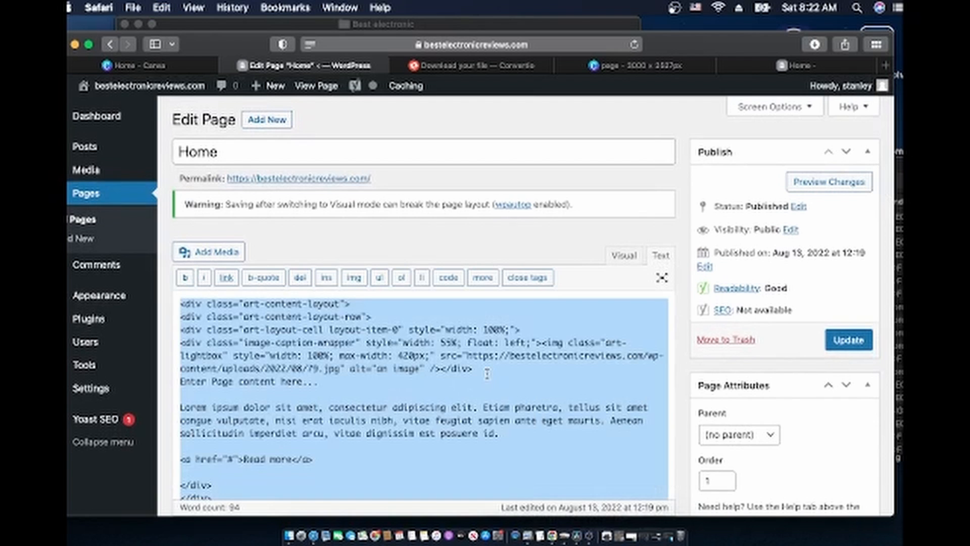
pyautogui.press('super+v')
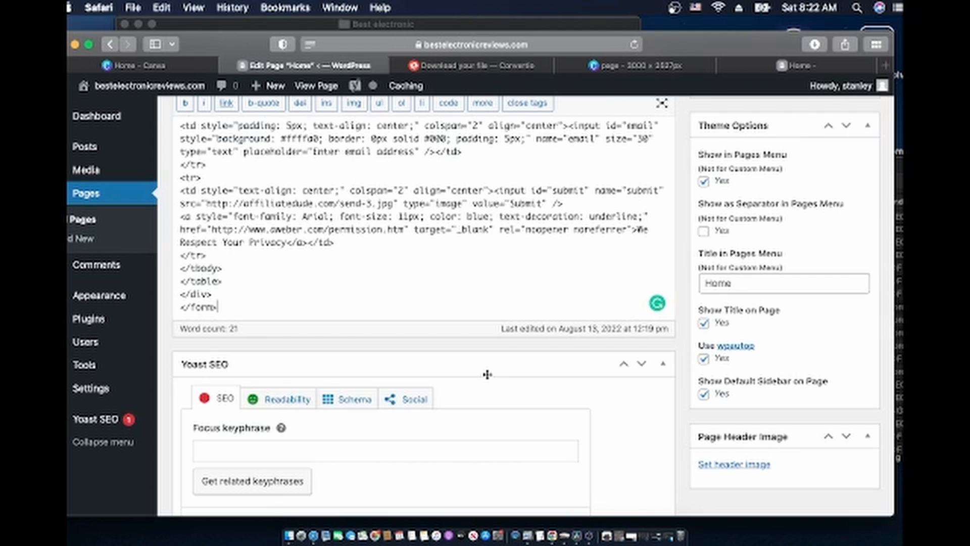
pyautogui.scroll(15, 487, 374)
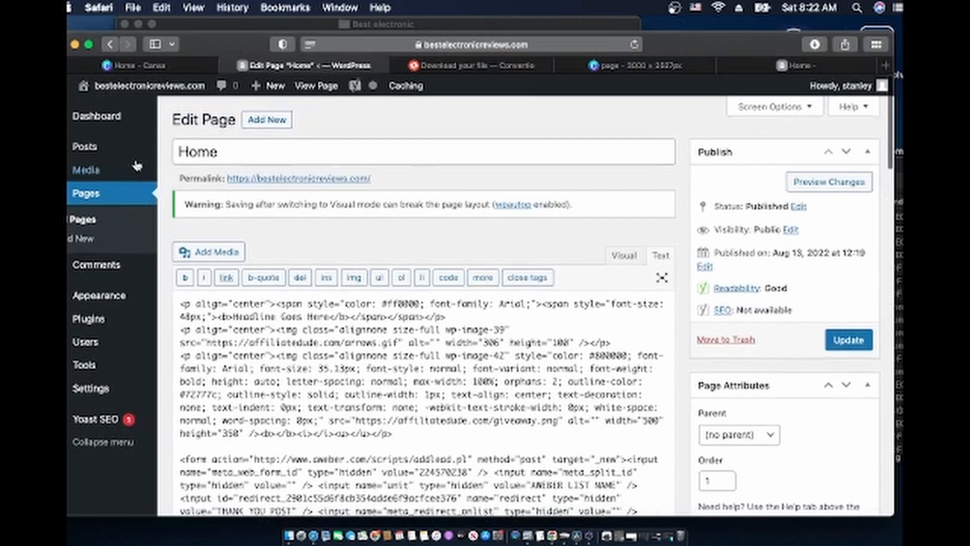
# Preview the new landing page in Visual view: red headline, arrows, notebook image, signup form
pyautogui.moveTo(101, 79)
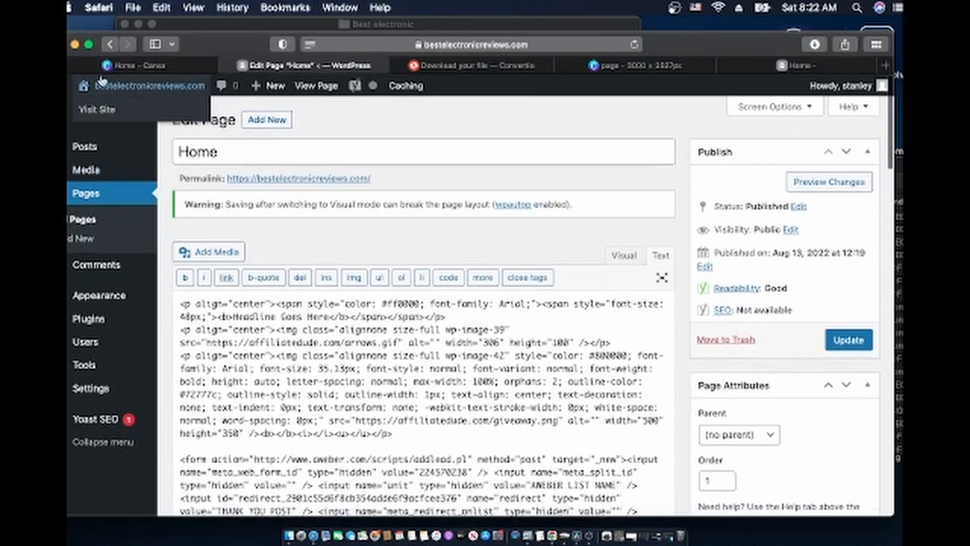
pyautogui.click(76, 45)
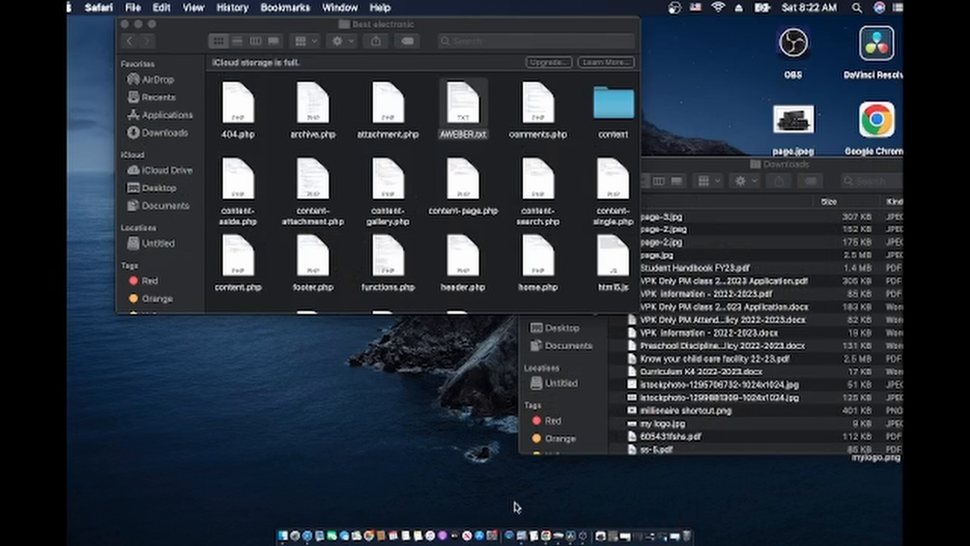
pyautogui.click(308, 537)
pyautogui.click(625, 256)
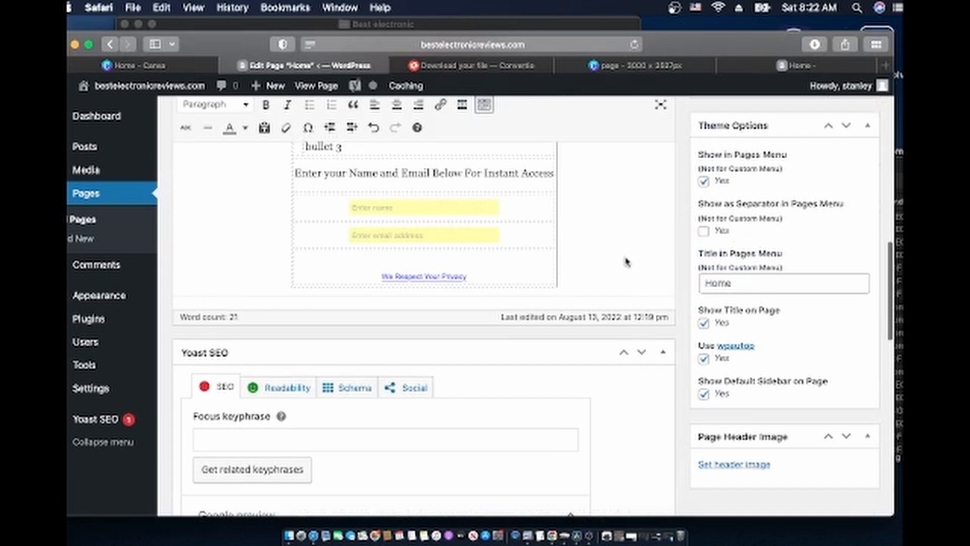
pyautogui.scroll(10, 625, 257)
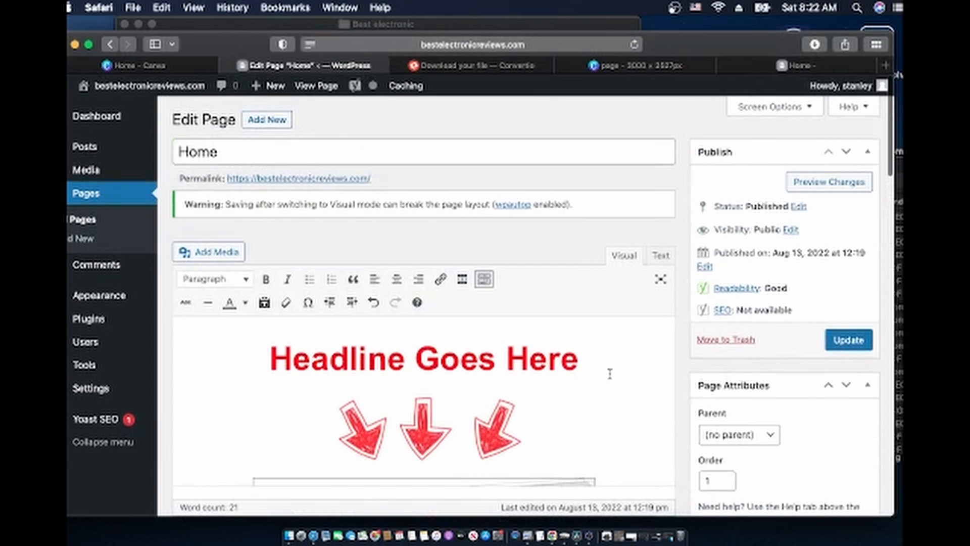
pyautogui.scroll(-10, 603, 411)
pyautogui.scroll(-4, 602, 412)
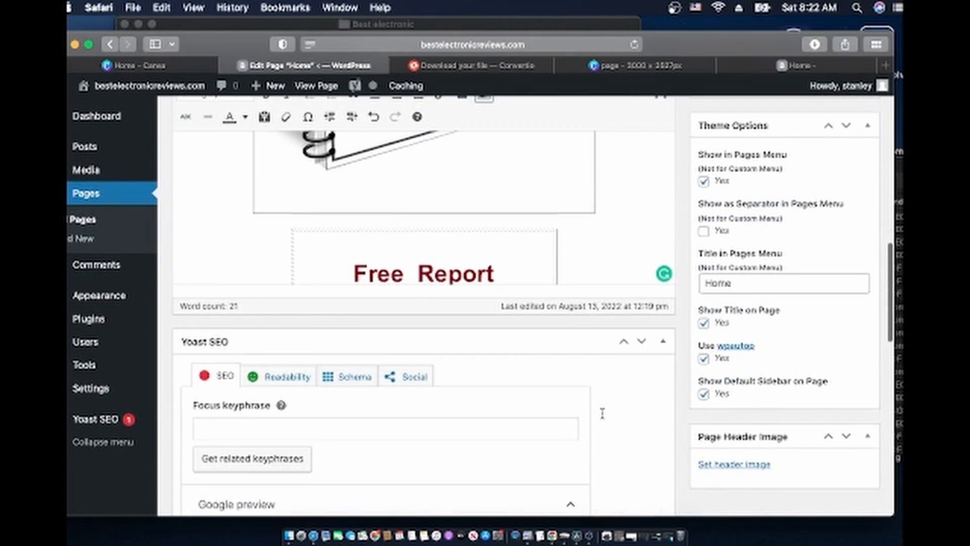
pyautogui.scroll(5, 603, 414)
pyautogui.scroll(-3, 585, 330)
pyautogui.scroll(8, 586, 330)
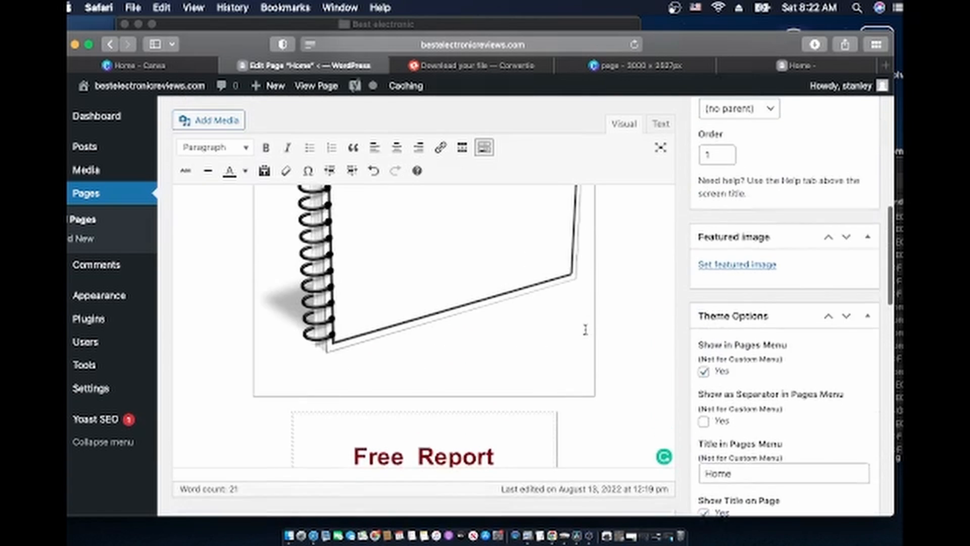
pyautogui.scroll(-5, 585, 329)
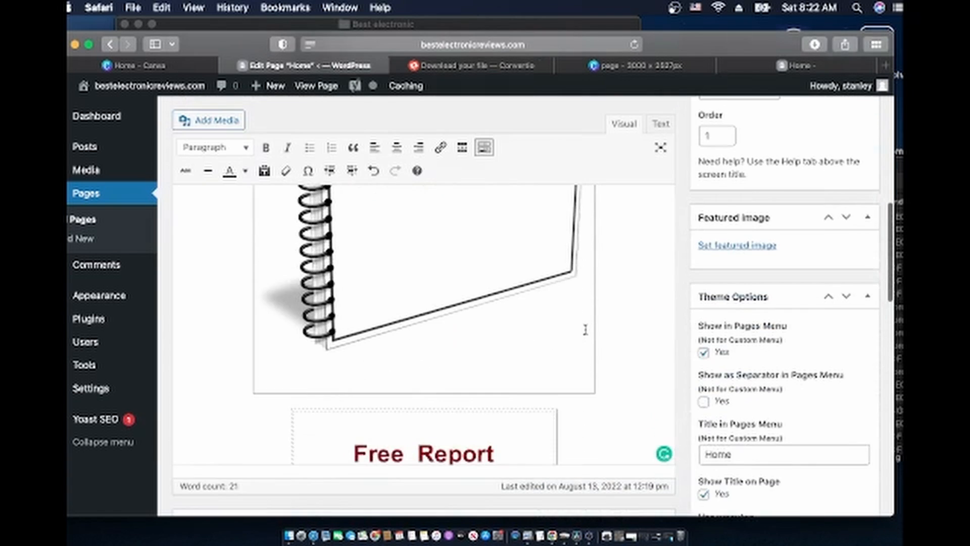
pyautogui.scroll(7, 585, 330)
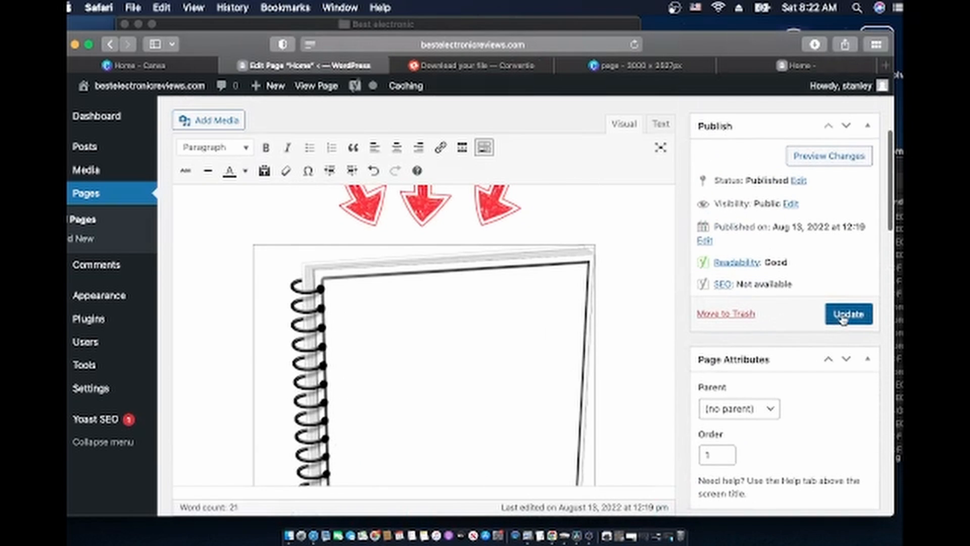
# Update the Home page and scroll its live version to review the headline, arrows, notebook image and signup form
pyautogui.click(846, 314)
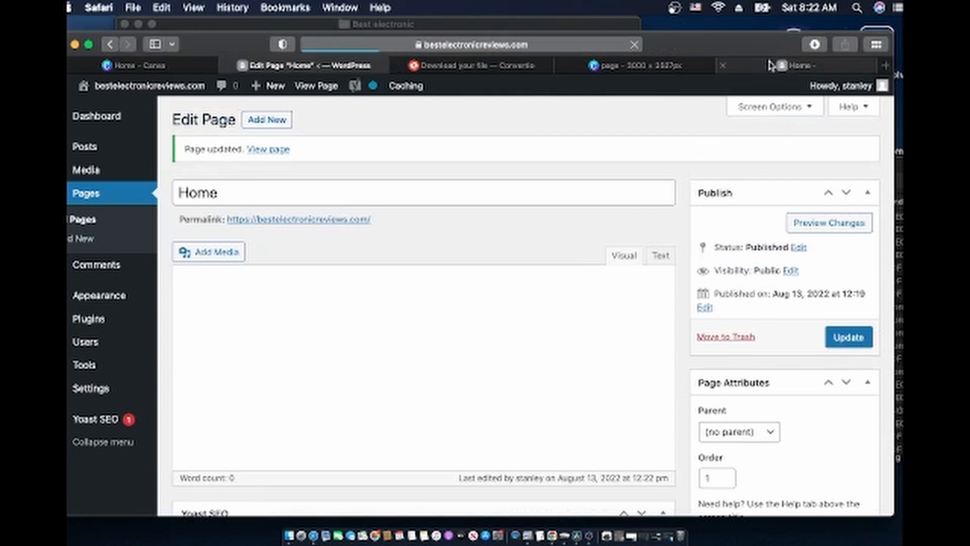
pyautogui.click(767, 66)
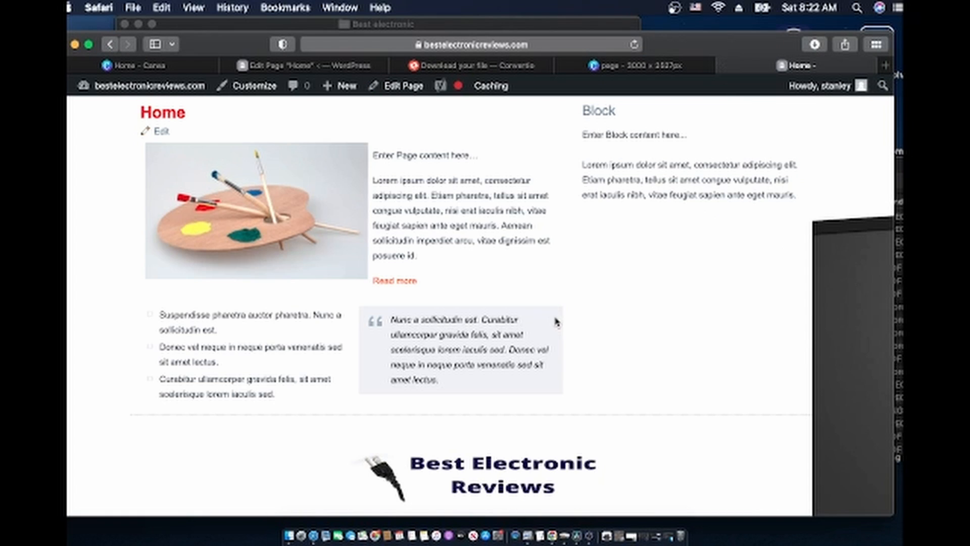
pyautogui.scroll(-3, 556, 324)
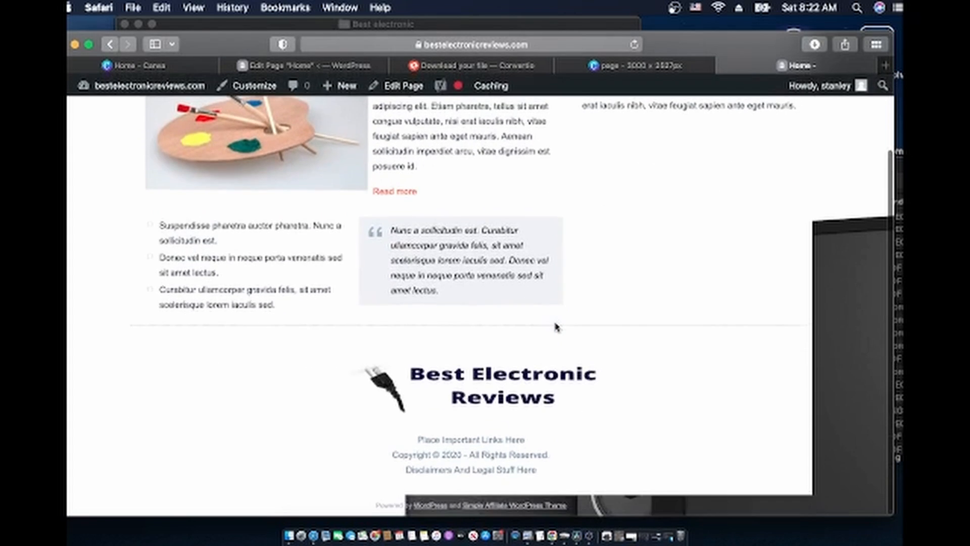
pyautogui.scroll(3, 556, 326)
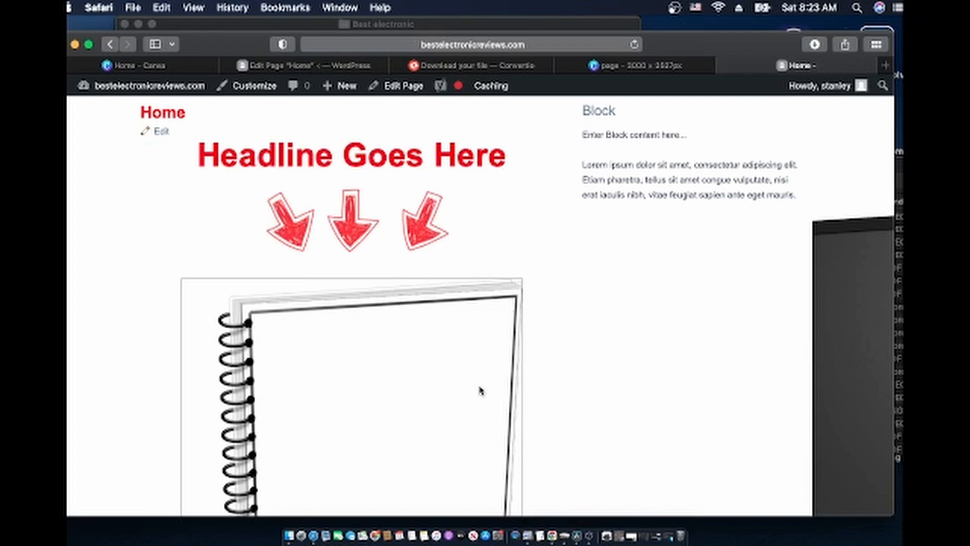
pyautogui.scroll(-15, 491, 385)
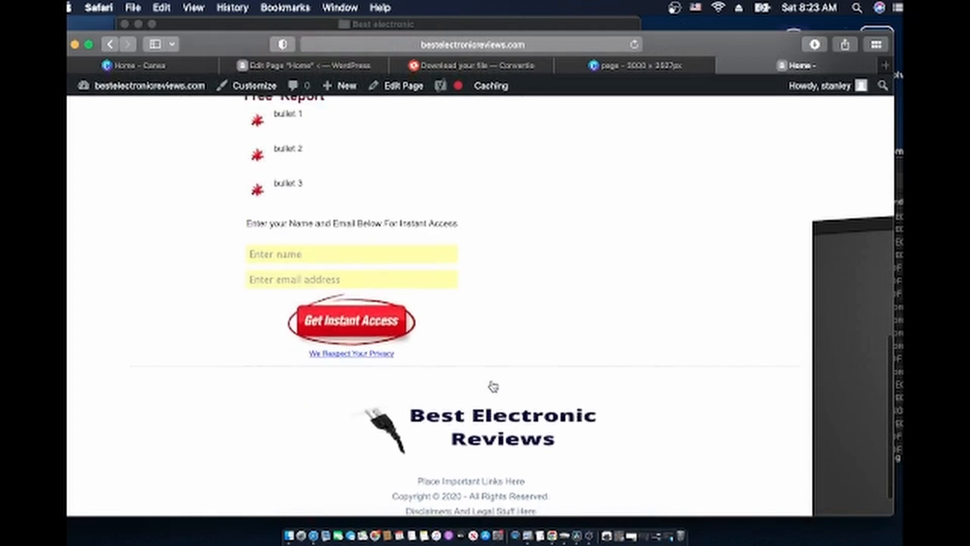
pyautogui.scroll(15, 493, 387)
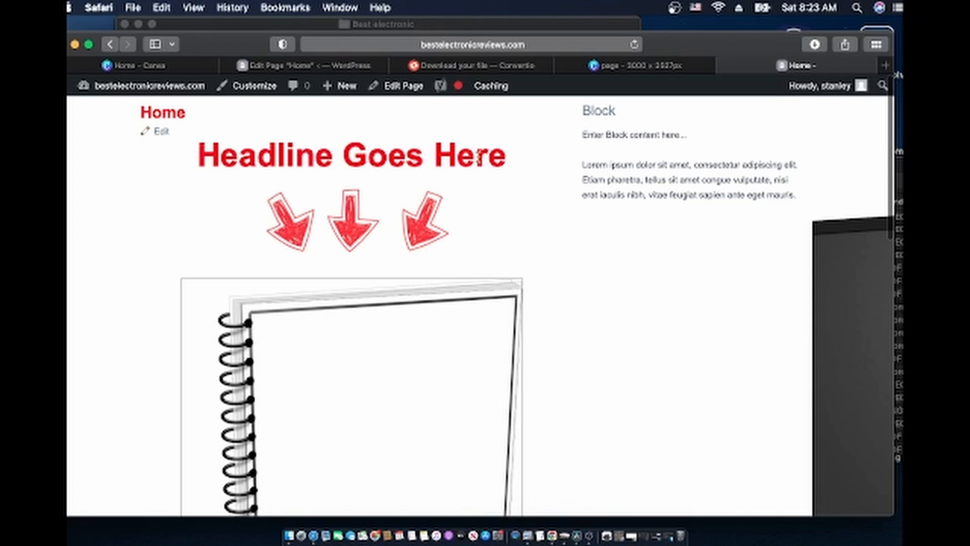
pyautogui.scroll(-3, 409, 289)
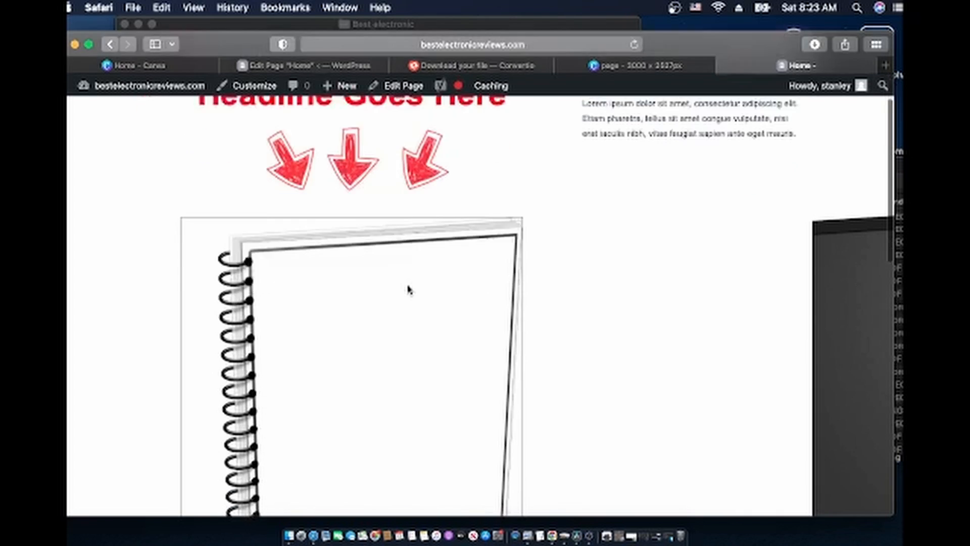
pyautogui.scroll(3, 410, 289)
# Rename the page 'Best electronic Hover Board' and replace the headline with 'Get the best pricing on your hover board'
pyautogui.click(311, 71)
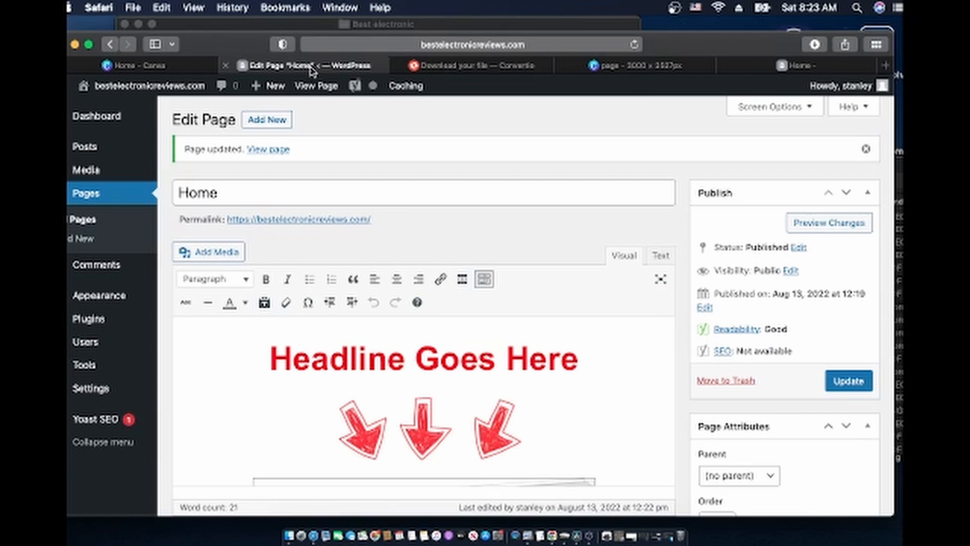
pyautogui.click(234, 193)
pyautogui.press('super+a')
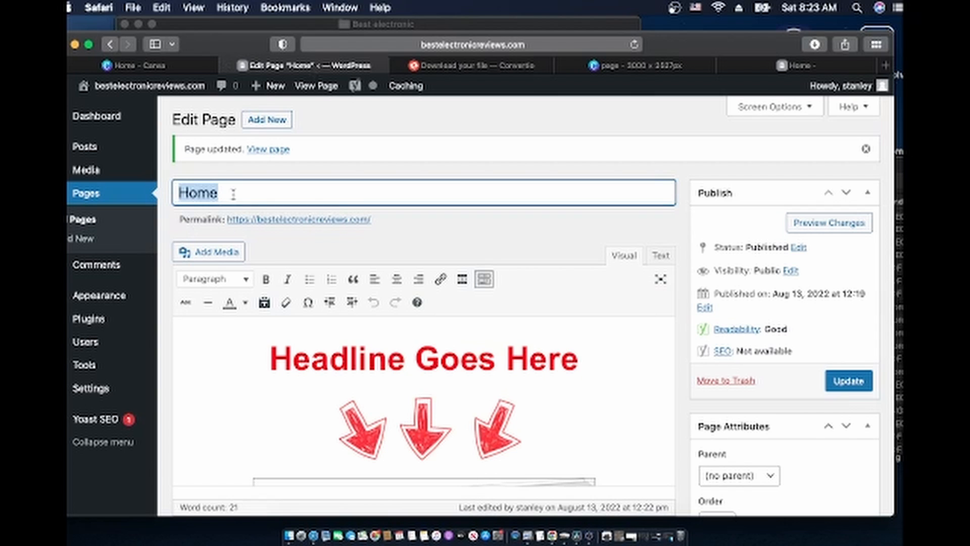
pyautogui.write('B')
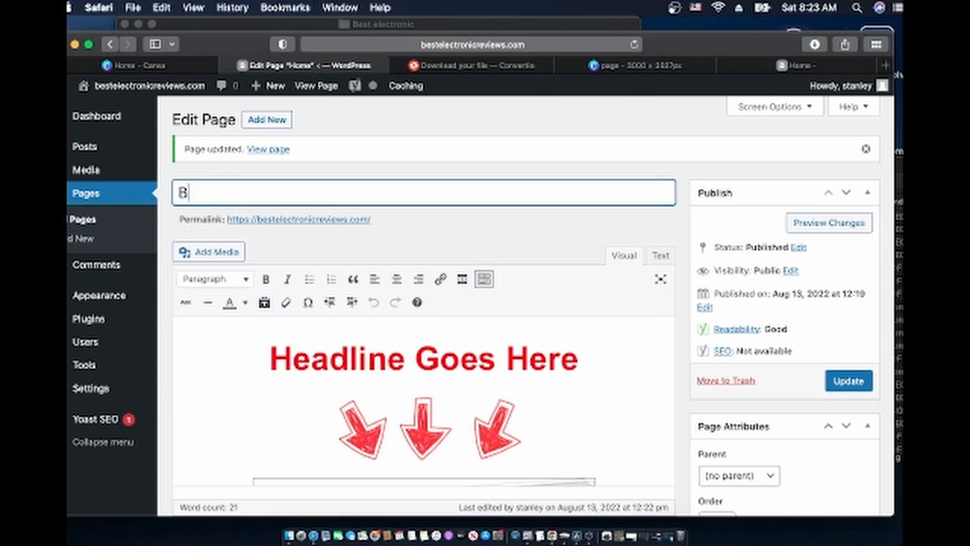
pyautogui.write('est electronic H')
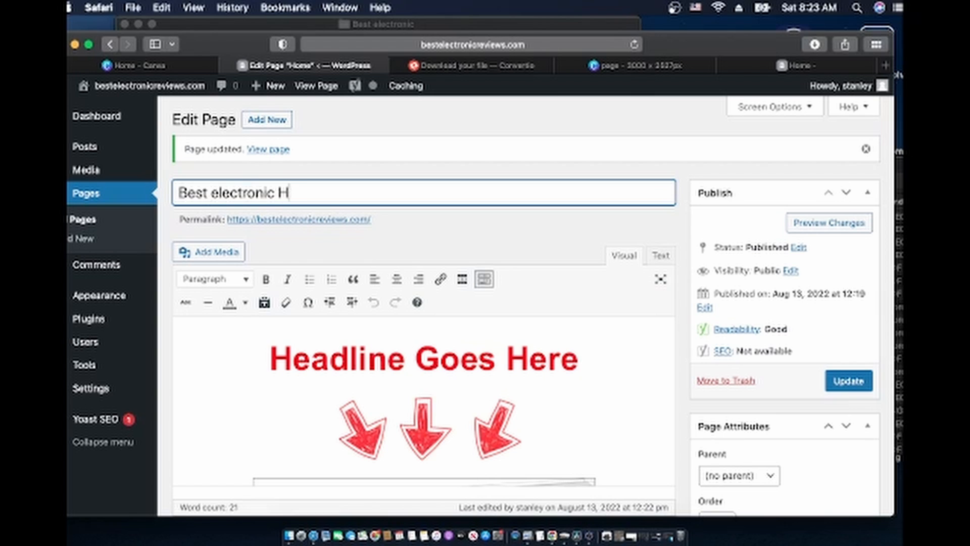
pyautogui.write('over Board')
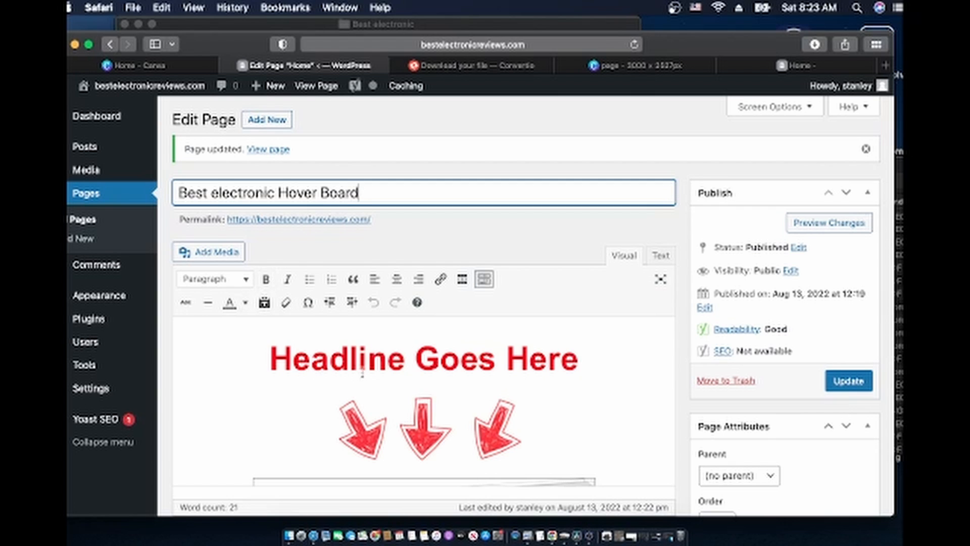
pyautogui.tripleClick(381, 368)
pyautogui.write('Ge')
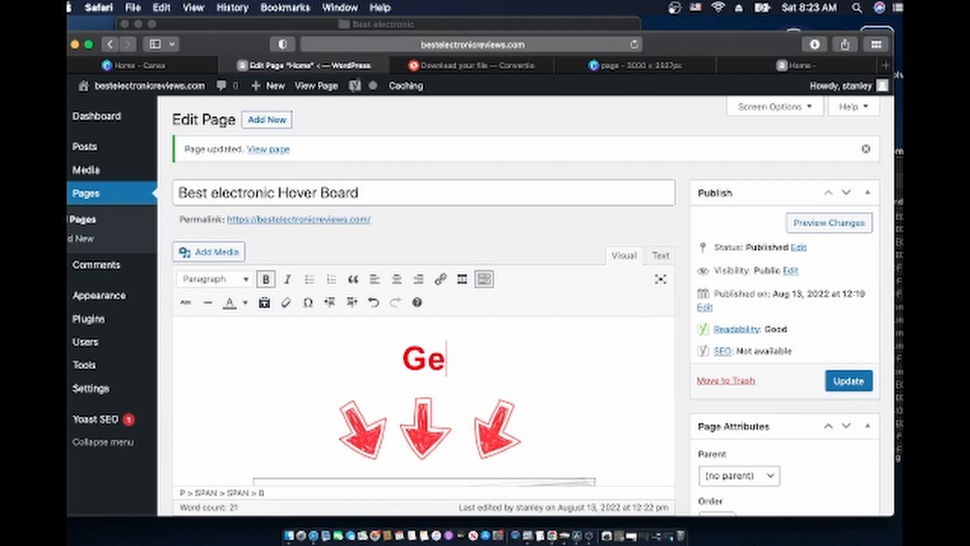
pyautogui.write('t the best ')
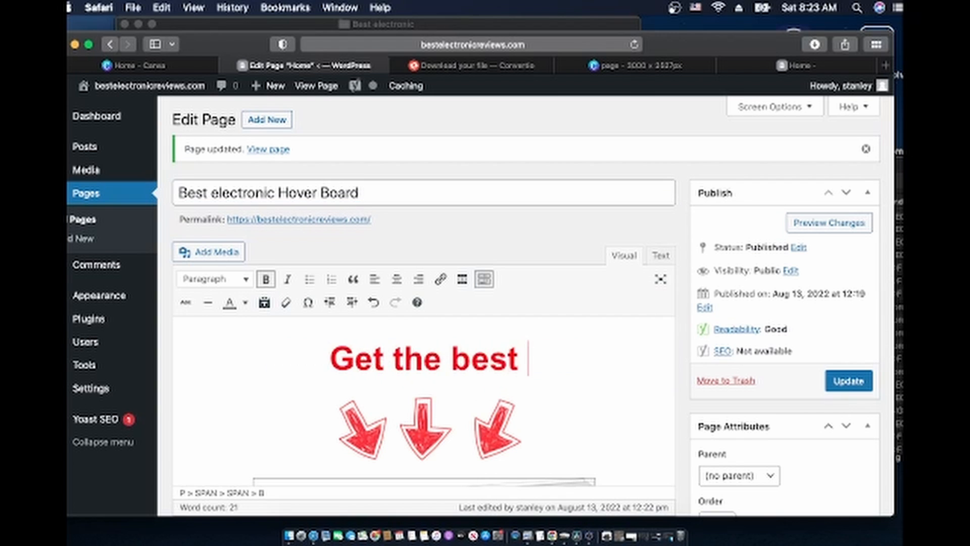
pyautogui.write('pricing on your ')
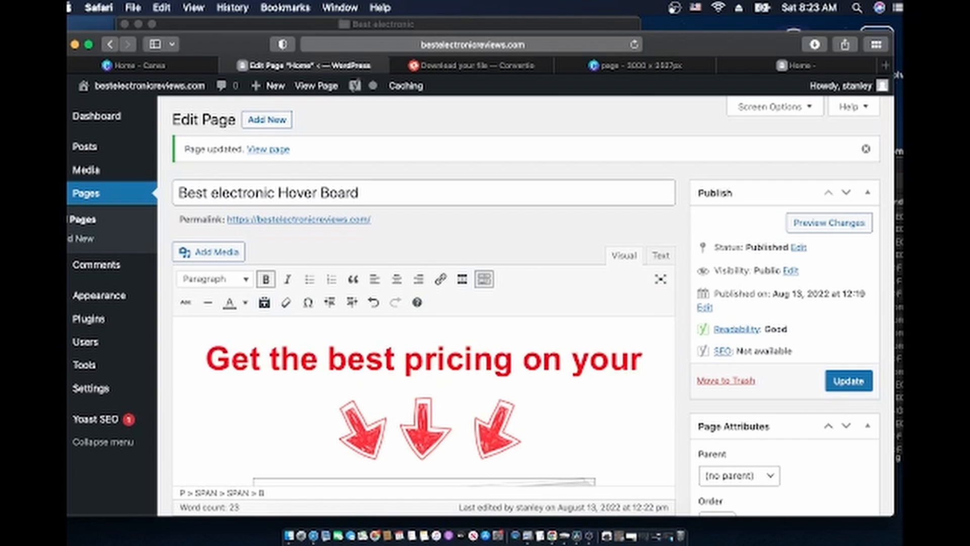
pyautogui.write('hover board')
# Shrink the notebook image in the editor to about 449 x 621
pyautogui.scroll(-5, 441, 410)
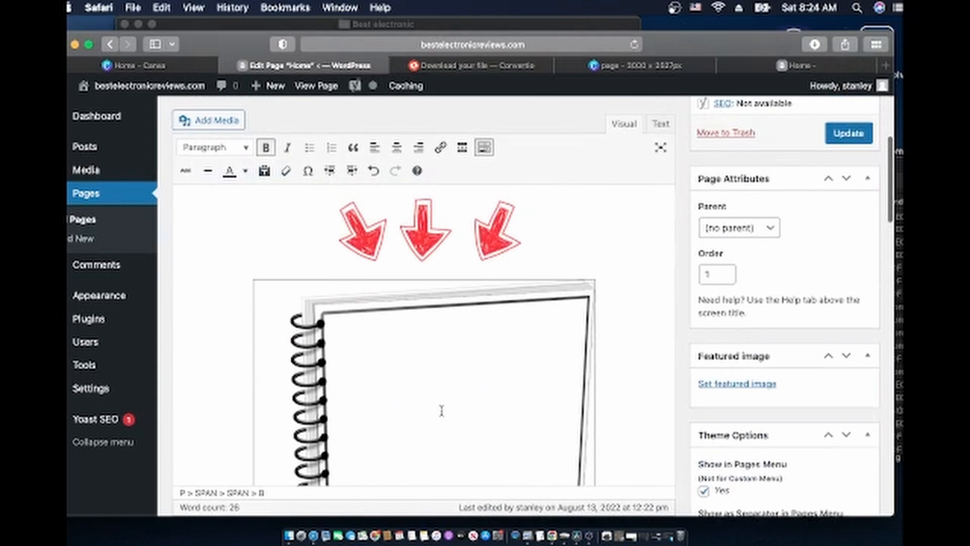
pyautogui.scroll(-8, 441, 410)
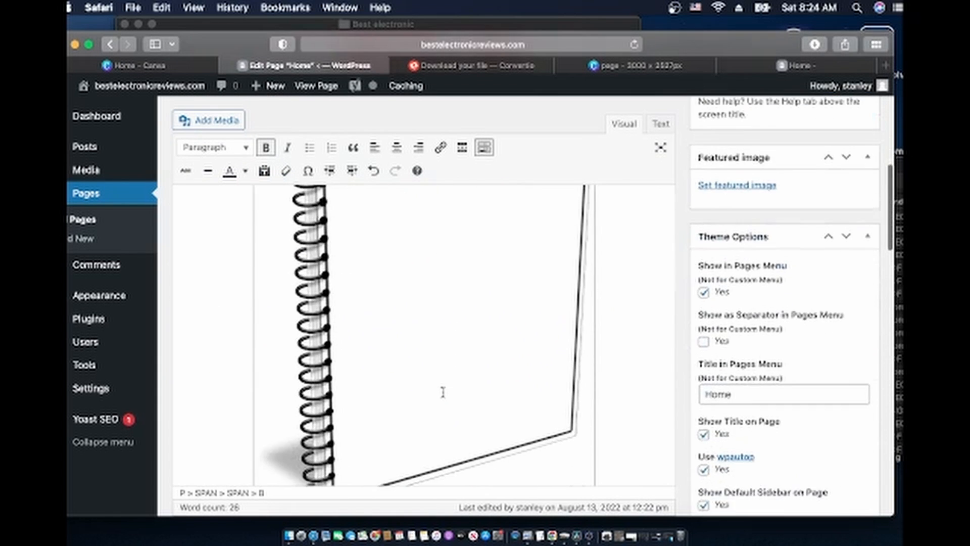
pyautogui.scroll(-4, 443, 392)
pyautogui.scroll(10, 443, 392)
pyautogui.scroll(-5, 443, 392)
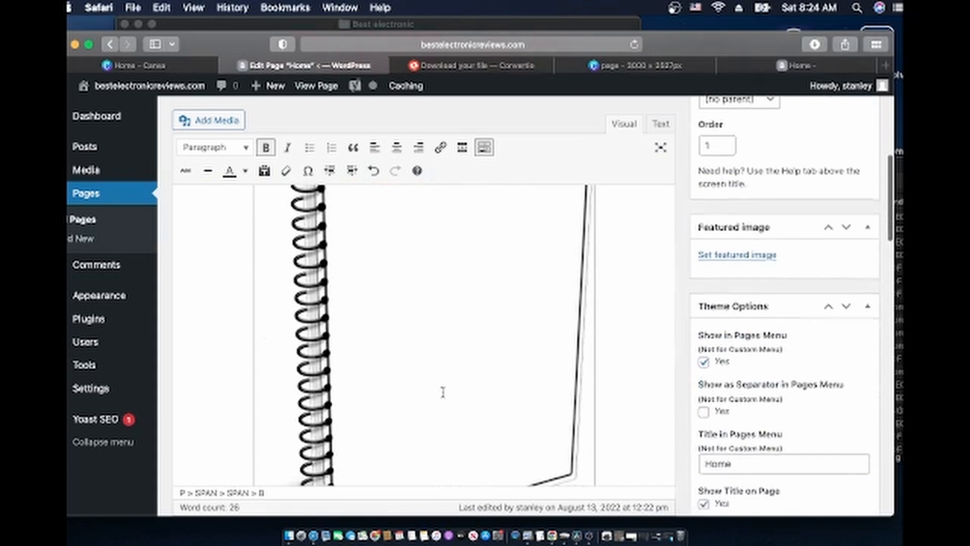
pyautogui.scroll(-2, 441, 392)
pyautogui.scroll(5, 442, 393)
pyautogui.scroll(-4, 448, 340)
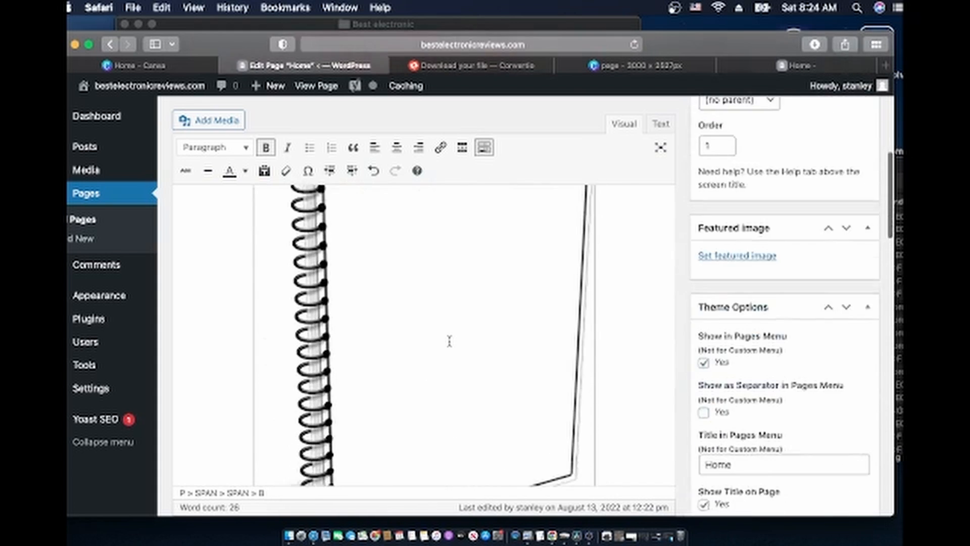
pyautogui.scroll(-5, 449, 341)
pyautogui.click(462, 349)
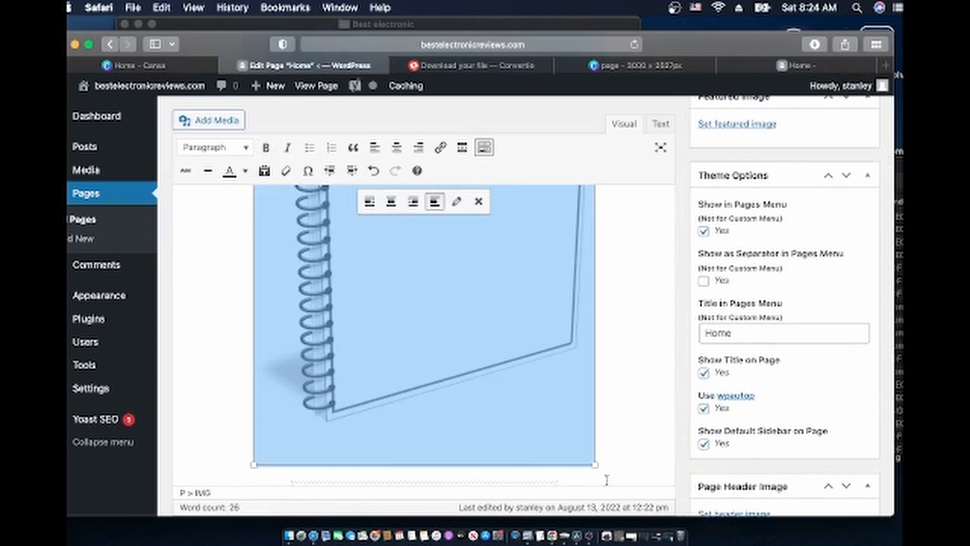
pyautogui.moveTo(596, 466); pyautogui.dragTo(593, 417)
# Scroll through the rest of the draft to check the Free Report bullets and Get Instant Access form
pyautogui.scroll(-8, 592, 418)
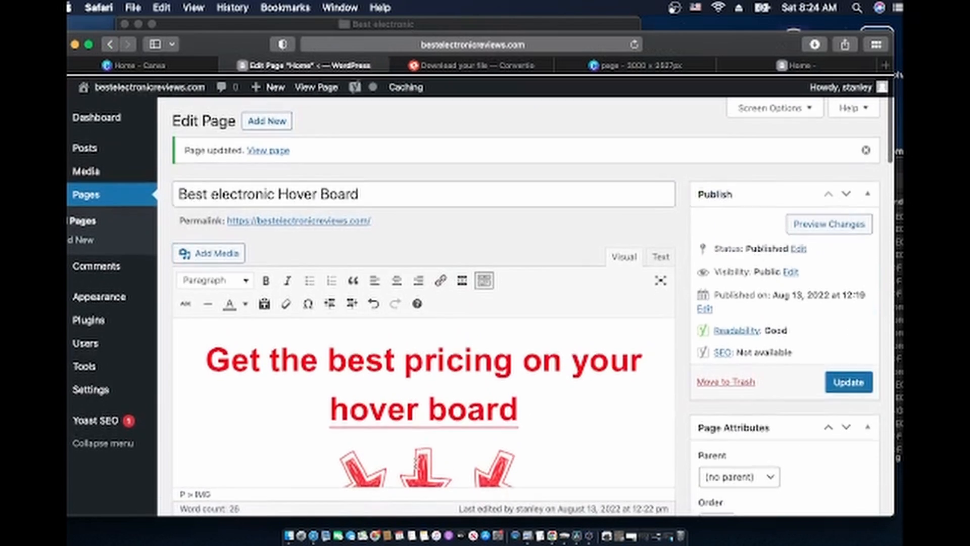
pyautogui.scroll(-2, 416, 464)
pyautogui.scroll(-10, 416, 464)
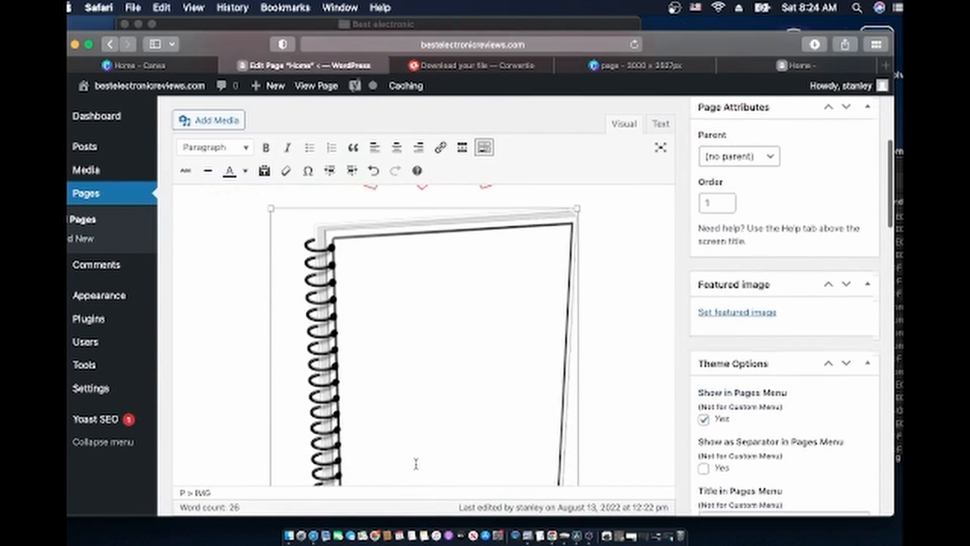
pyautogui.scroll(-1, 416, 464)
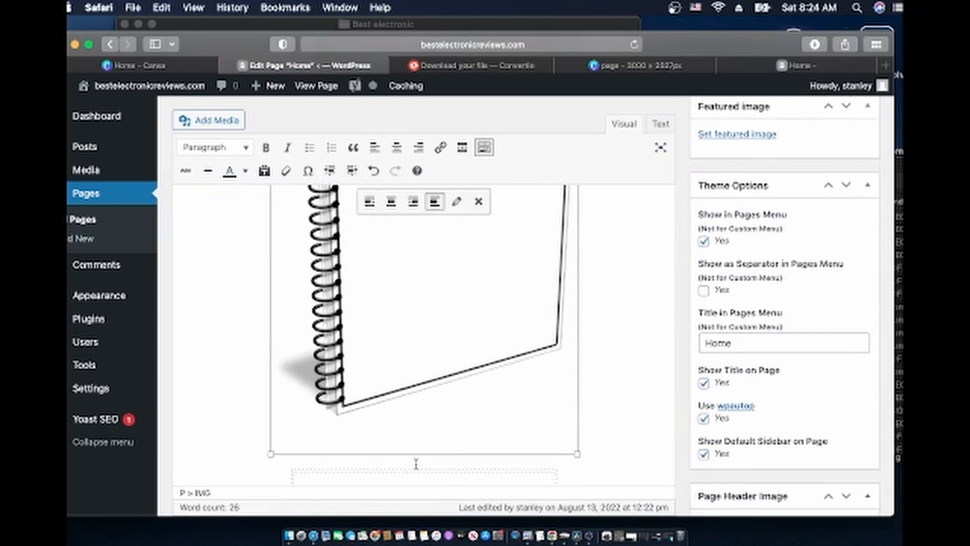
pyautogui.scroll(-10, 416, 464)
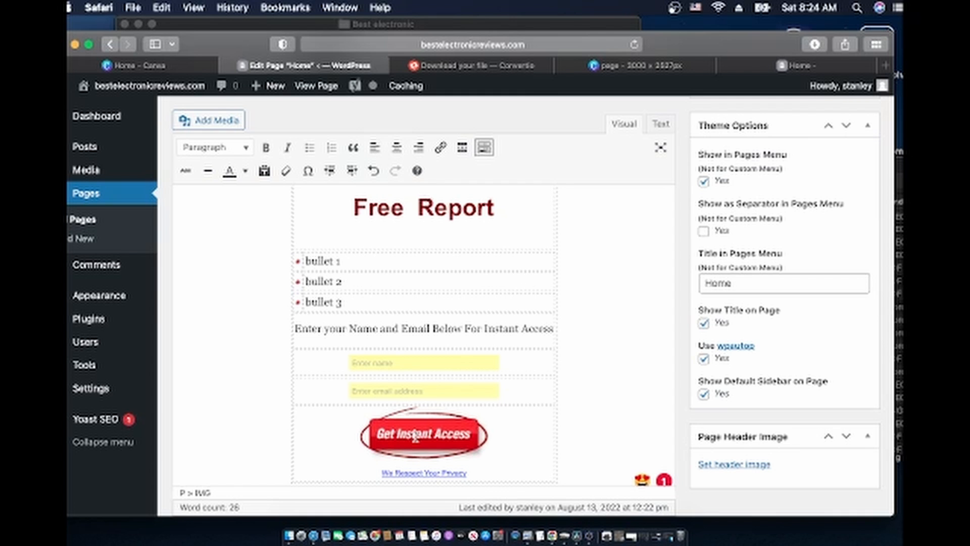
pyautogui.scroll(-5, 473, 366)
pyautogui.scroll(8, 473, 366)
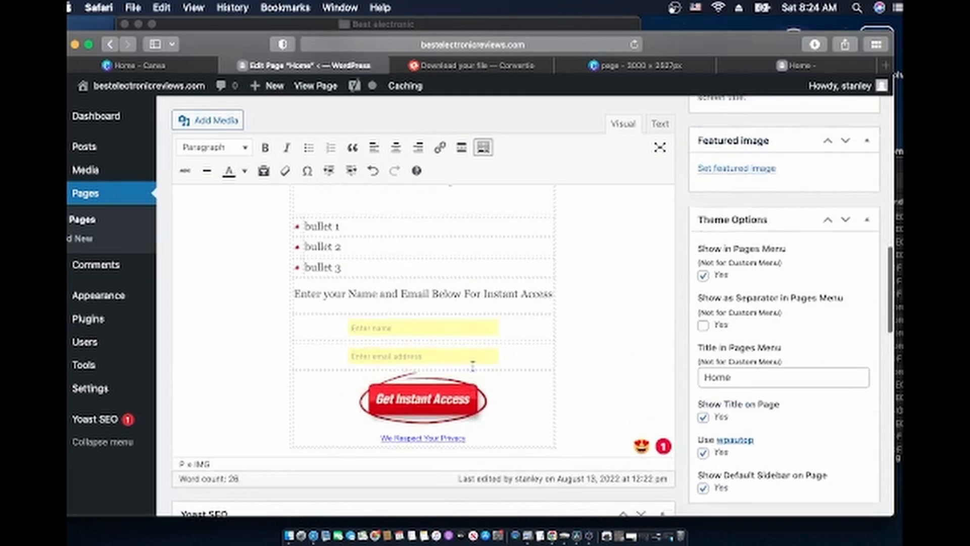
pyautogui.scroll(2, 473, 366)
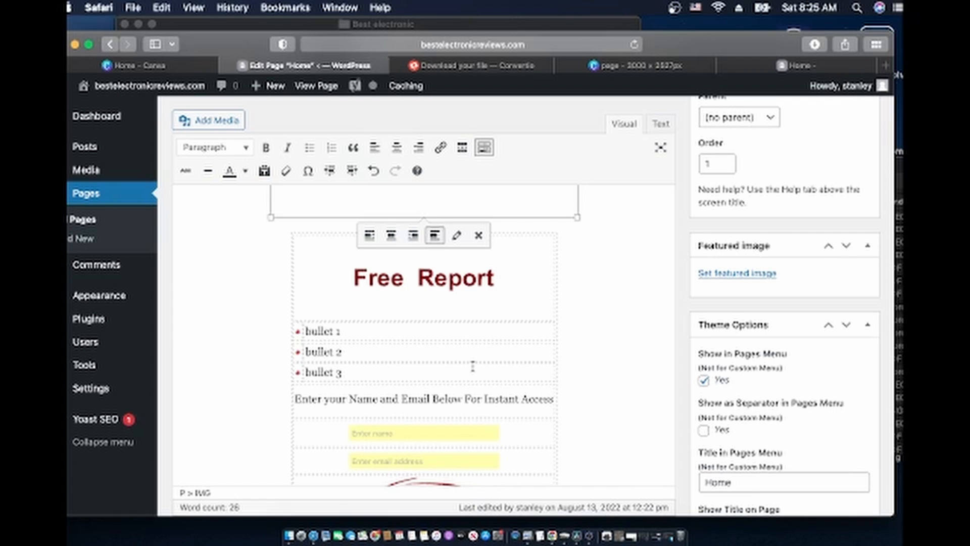
# Review the Free Report content and update the 'Best electronic Hover Board' page
pyautogui.scroll(-3, 473, 366)
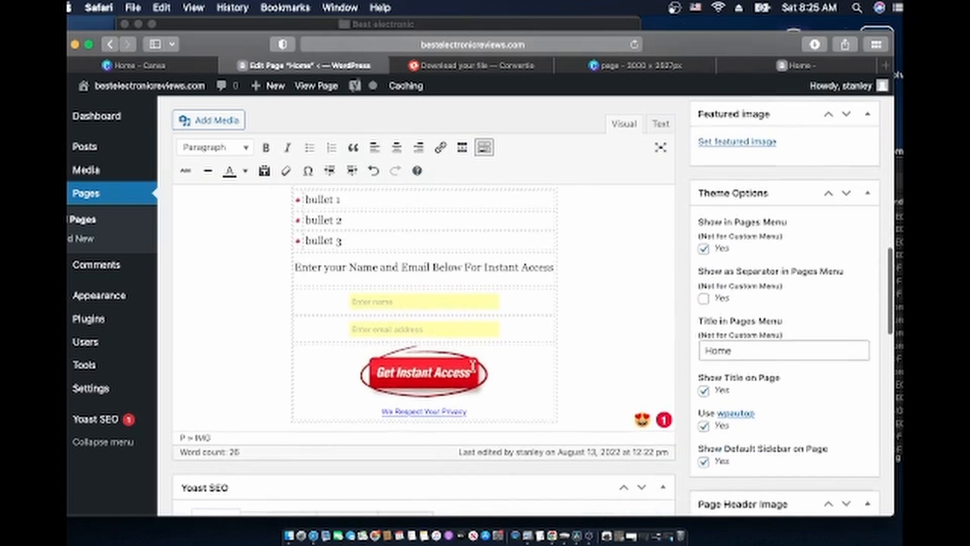
pyautogui.scroll(10, 473, 366)
pyautogui.scroll(5, 473, 366)
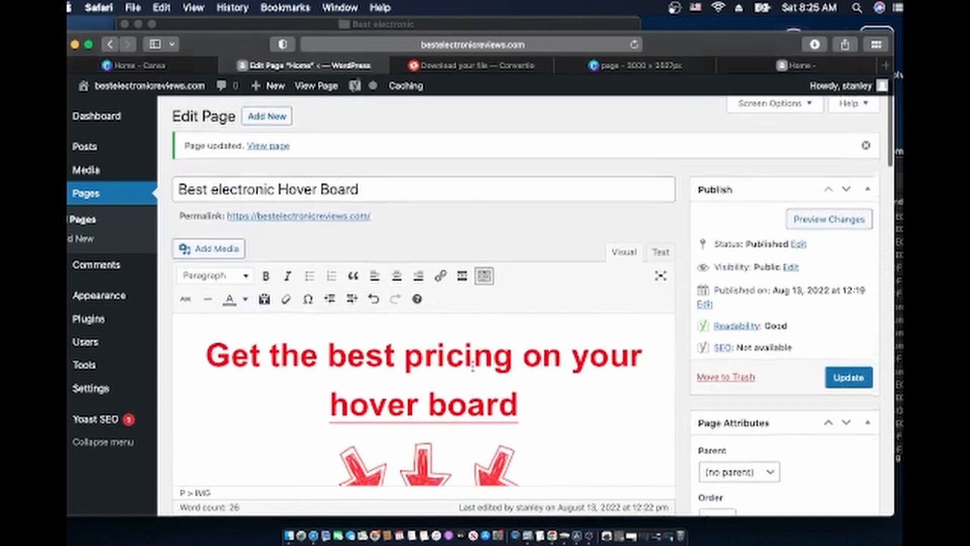
pyautogui.scroll(-3, 472, 367)
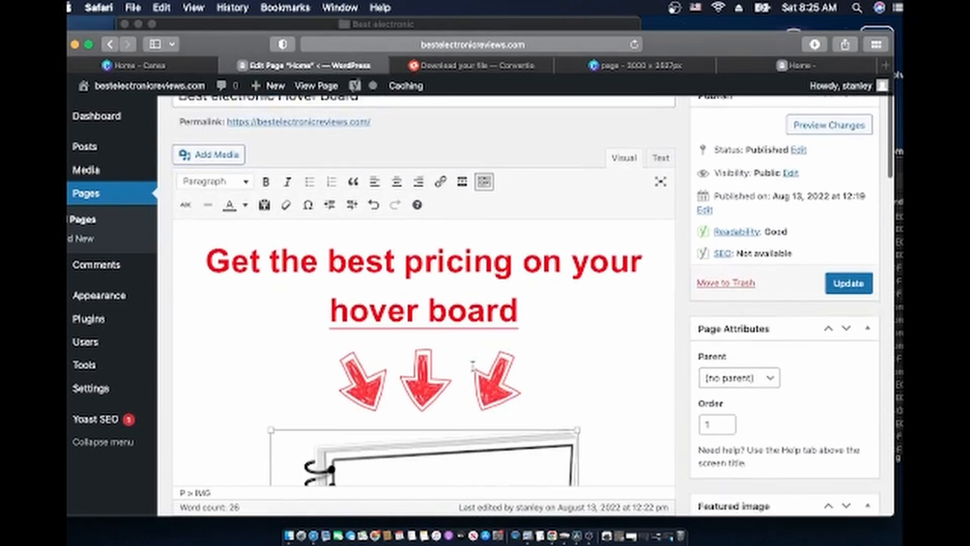
pyautogui.click(849, 250)
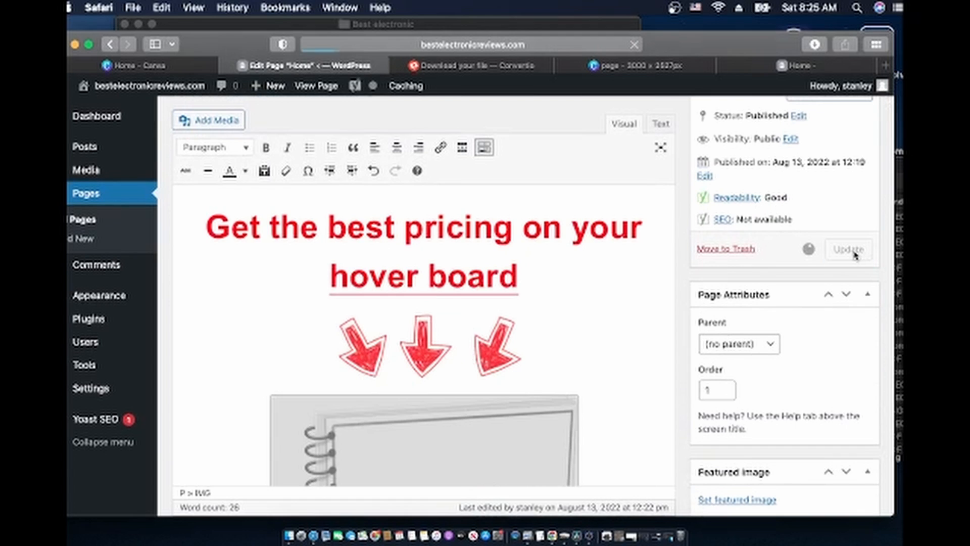
# Check the live front page and reload it to see the saved edits
pyautogui.click(761, 68)
pyautogui.scroll(-3, 574, 392)
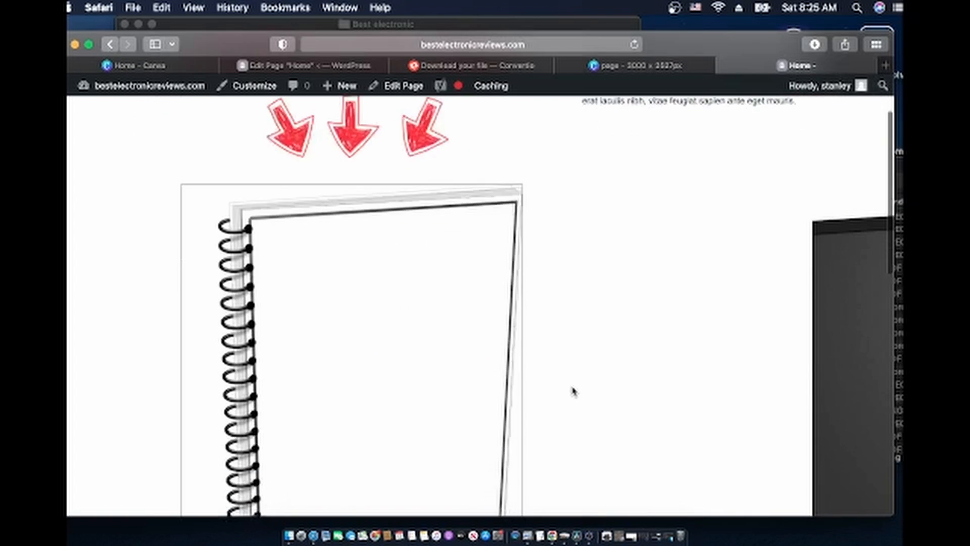
pyautogui.scroll(-10, 574, 392)
pyautogui.scroll(8, 573, 392)
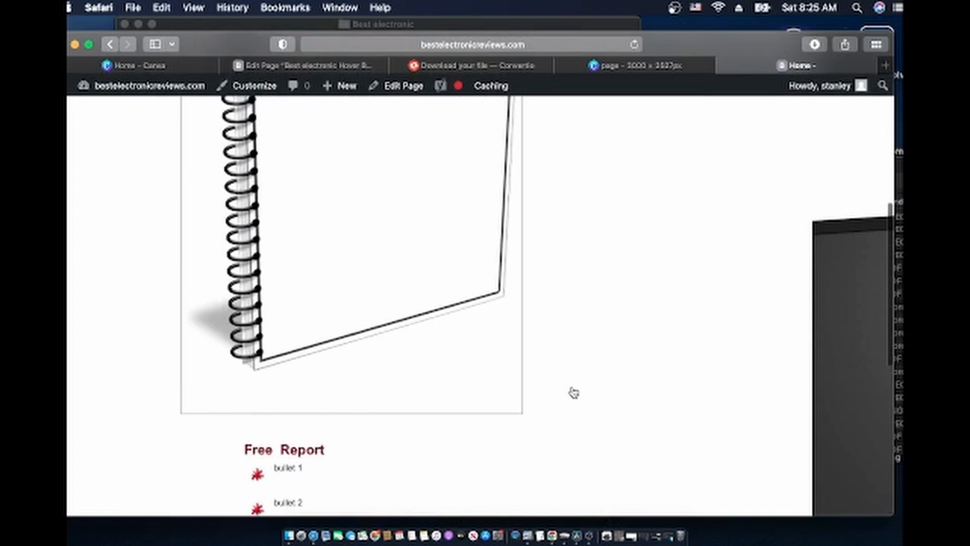
pyautogui.scroll(6, 573, 392)
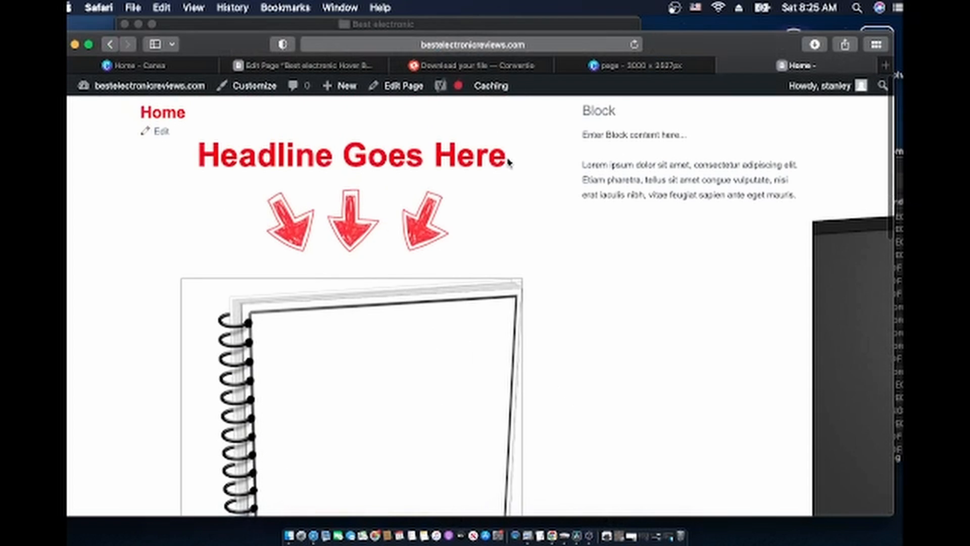
pyautogui.click(635, 46)
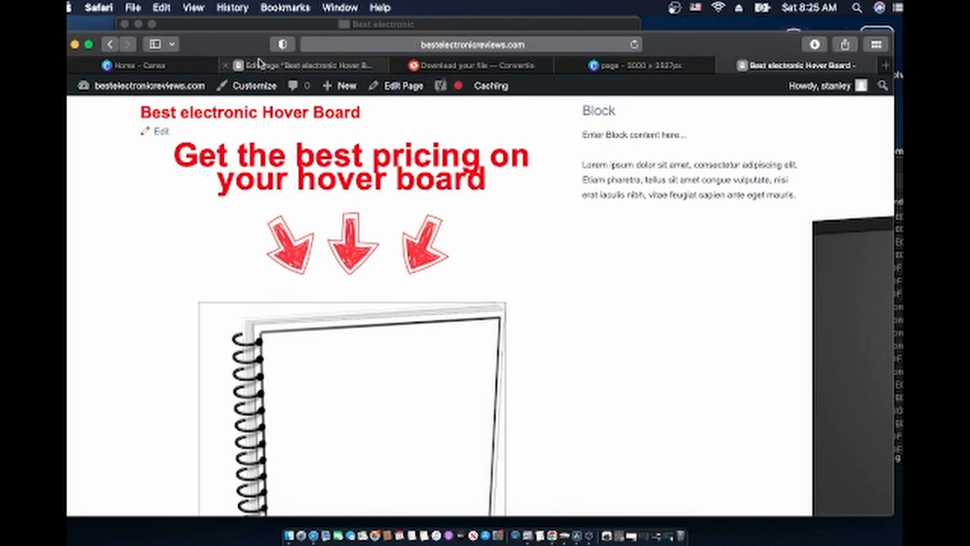
# Break the headline before 'your', update the page, and reload the live site
pyautogui.click(275, 66)
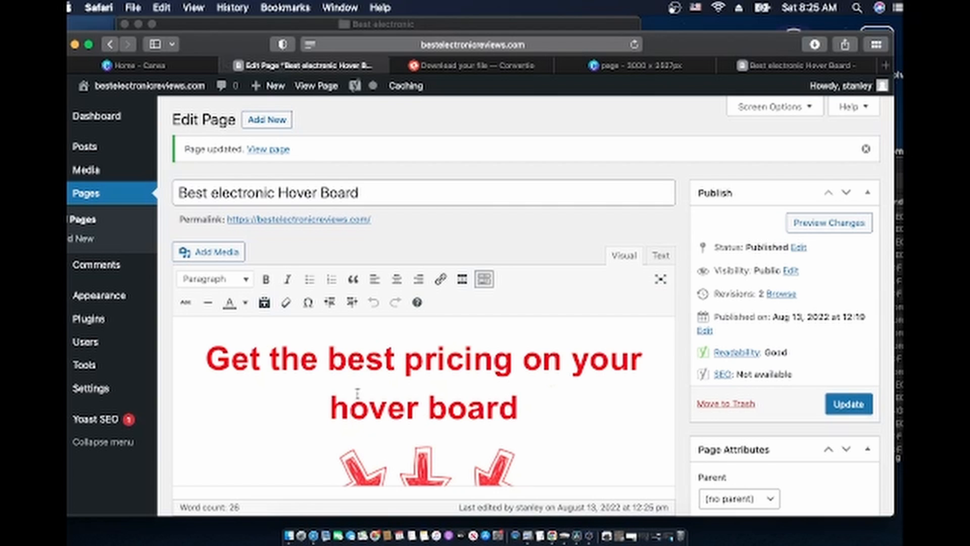
pyautogui.click(564, 354)
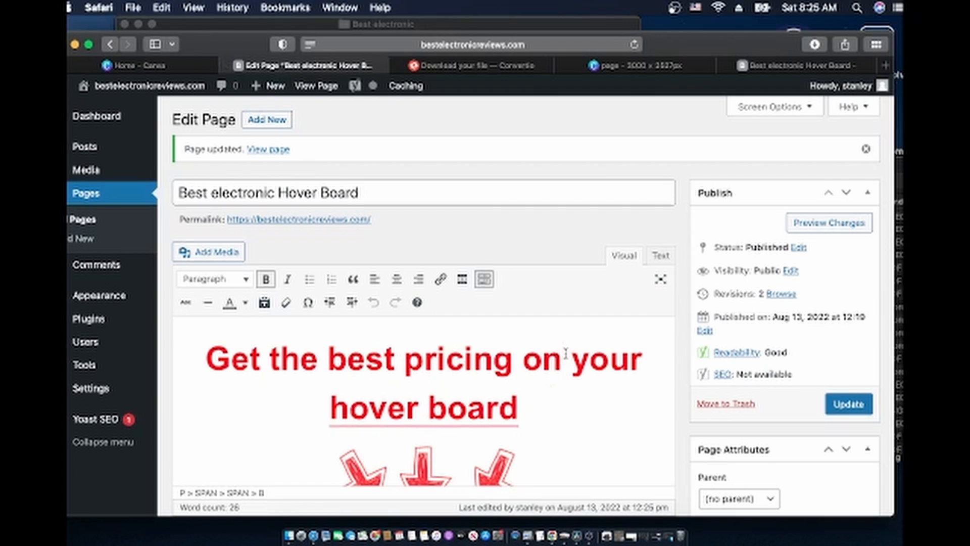
pyautogui.hotkey('shift', 'Return')
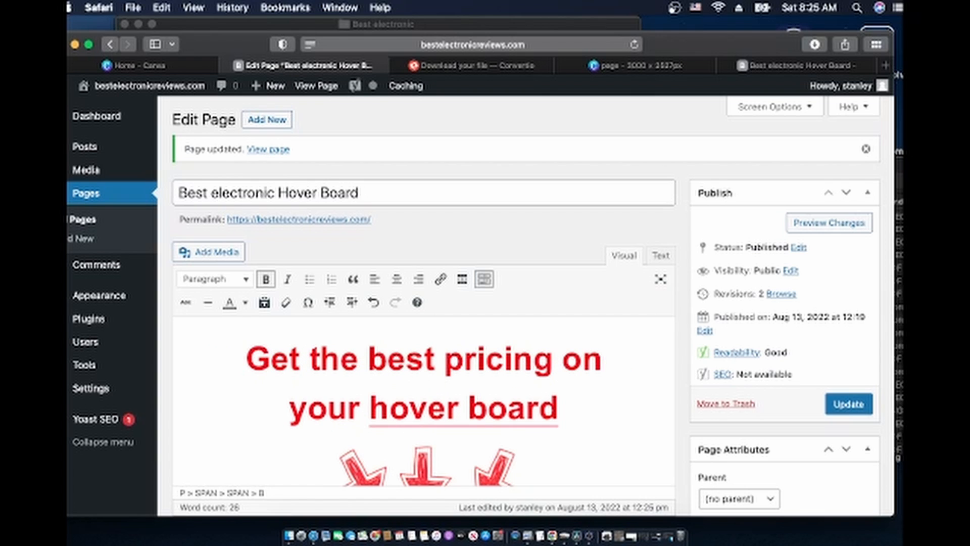
pyautogui.click(854, 408)
pyautogui.click(808, 65)
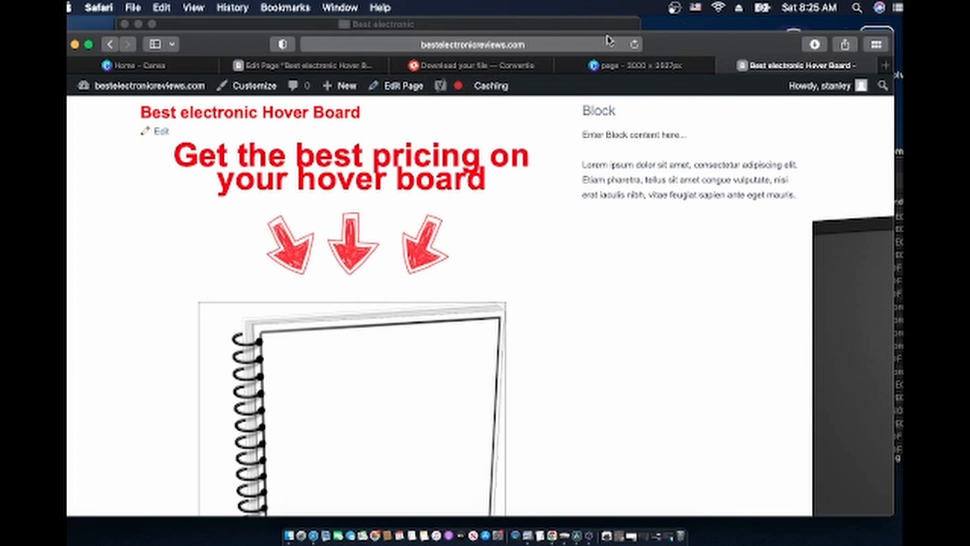
pyautogui.click(634, 45)
# Add a line break after 'pricing on', accept the hoverboard spelling fix, and update
pyautogui.click(278, 64)
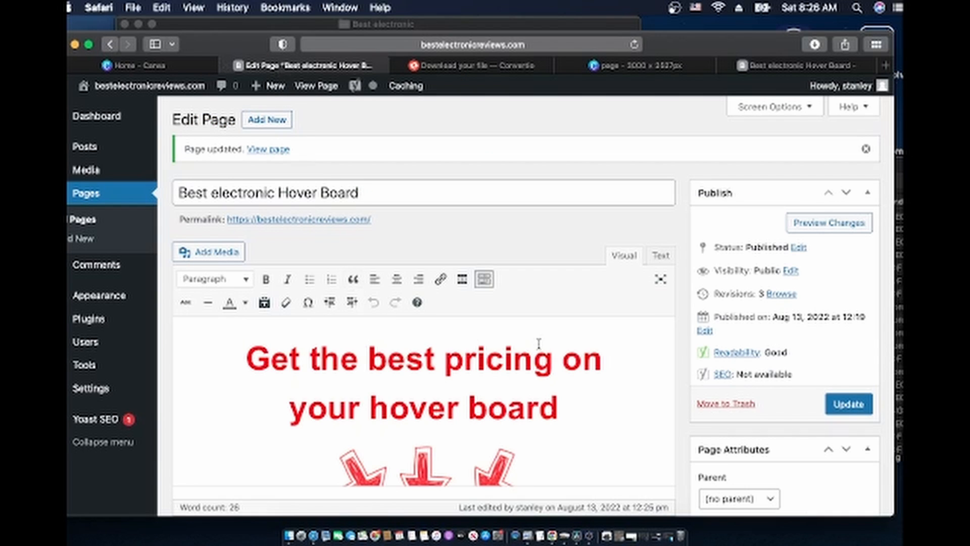
pyautogui.click(602, 355)
pyautogui.press('Return')
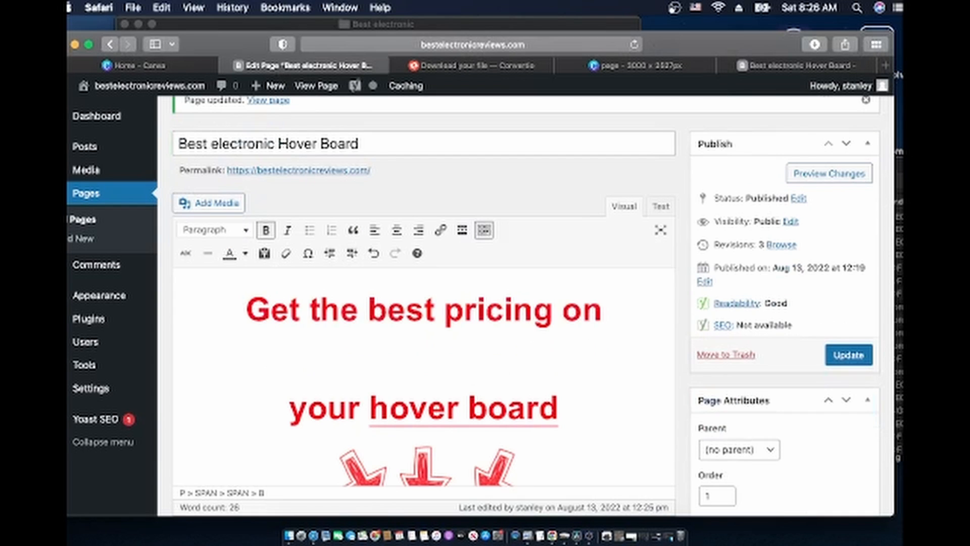
pyautogui.moveTo(493, 418)
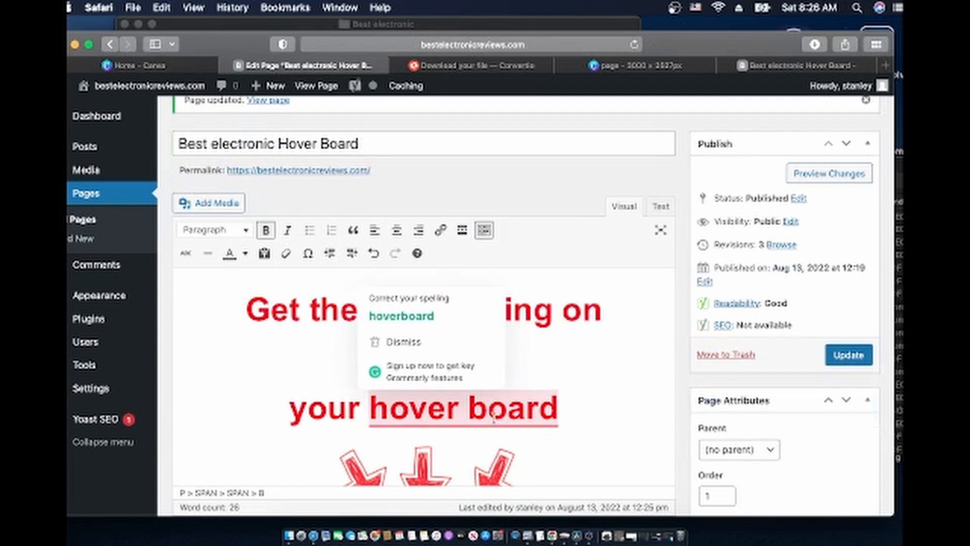
pyautogui.click(431, 328)
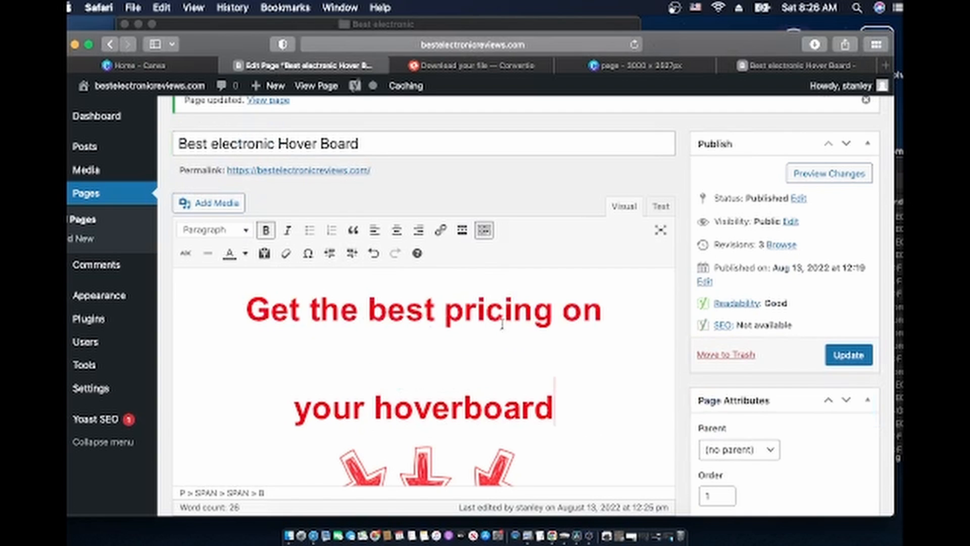
pyautogui.click(851, 353)
pyautogui.click(829, 71)
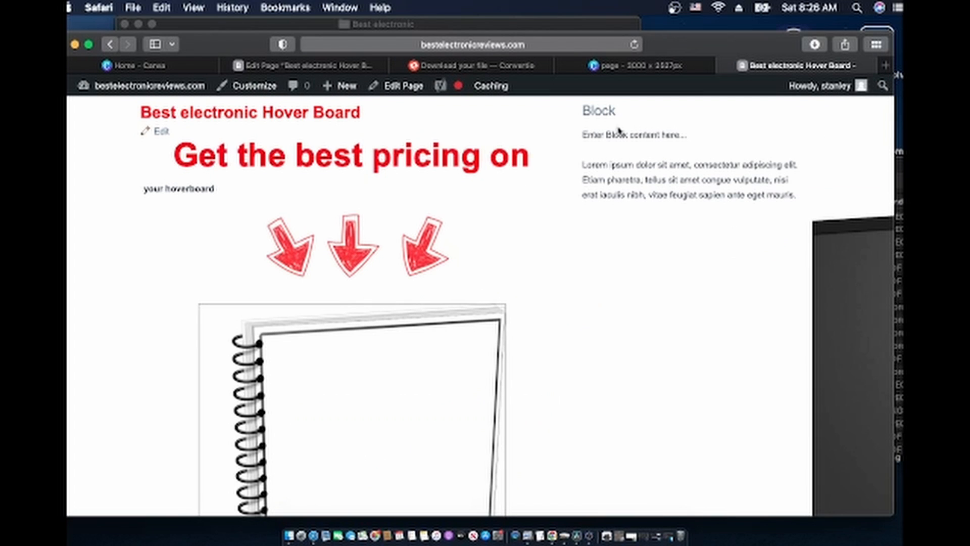
# Retype the second headline line as 'Your hoverboad!', update, and view the live page
pyautogui.click(275, 67)
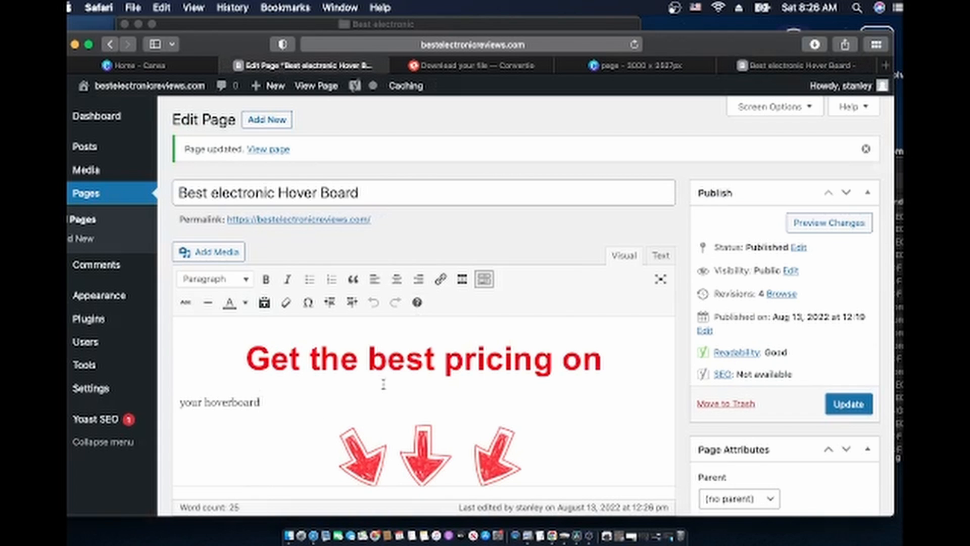
pyautogui.scroll(-3, 383, 384)
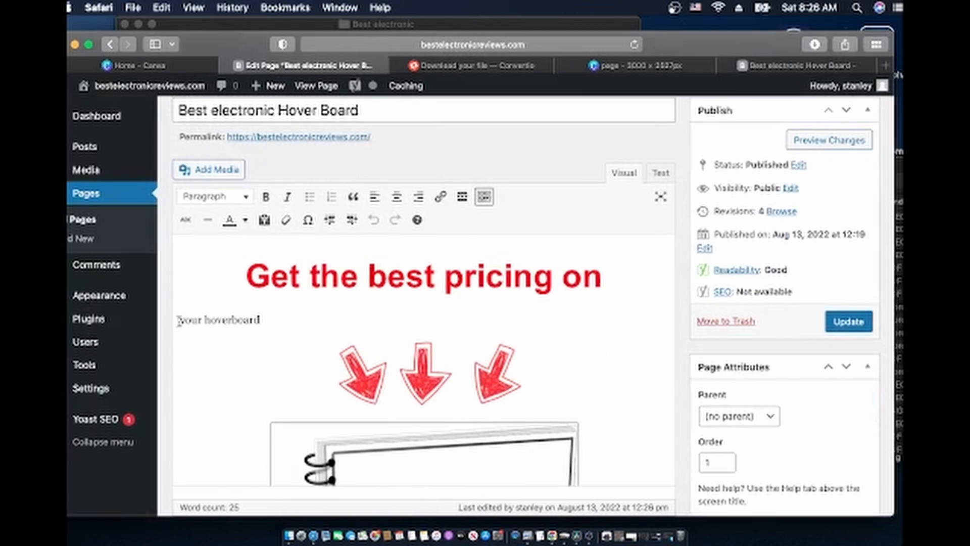
pyautogui.press('BackSpace')
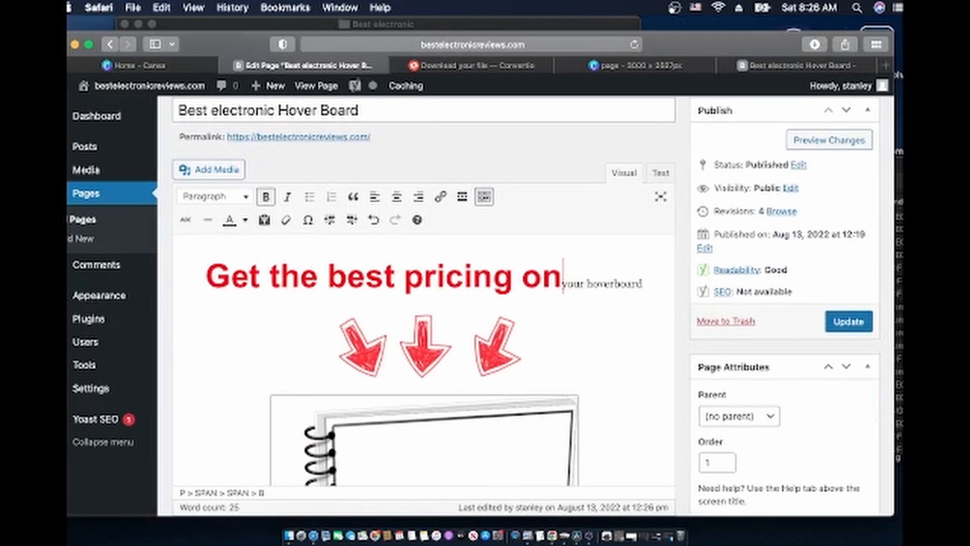
pyautogui.write('Your')
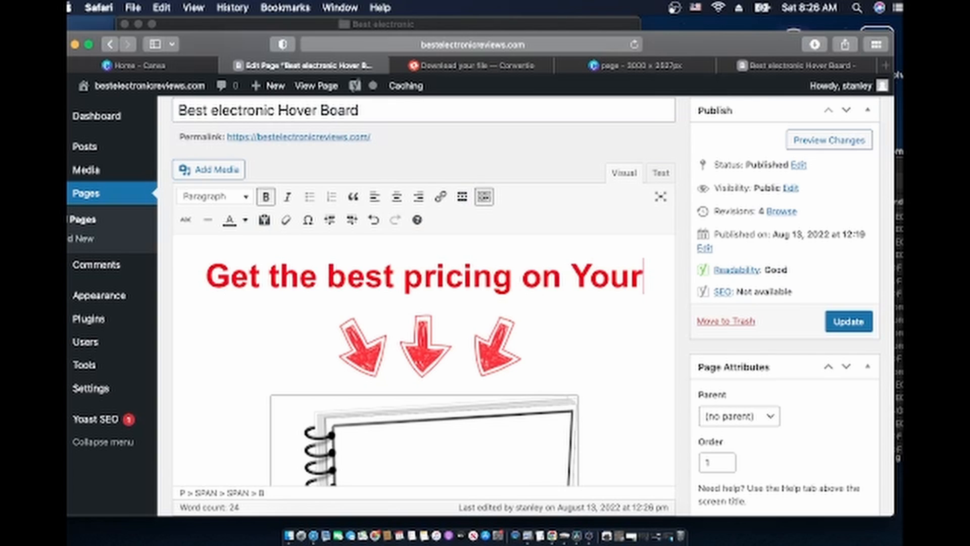
pyautogui.press('Left')
pyautogui.press('Left')
pyautogui.press('Left')
pyautogui.press('Left')
pyautogui.press('Left')
pyautogui.hotkey('shift', 'Return')
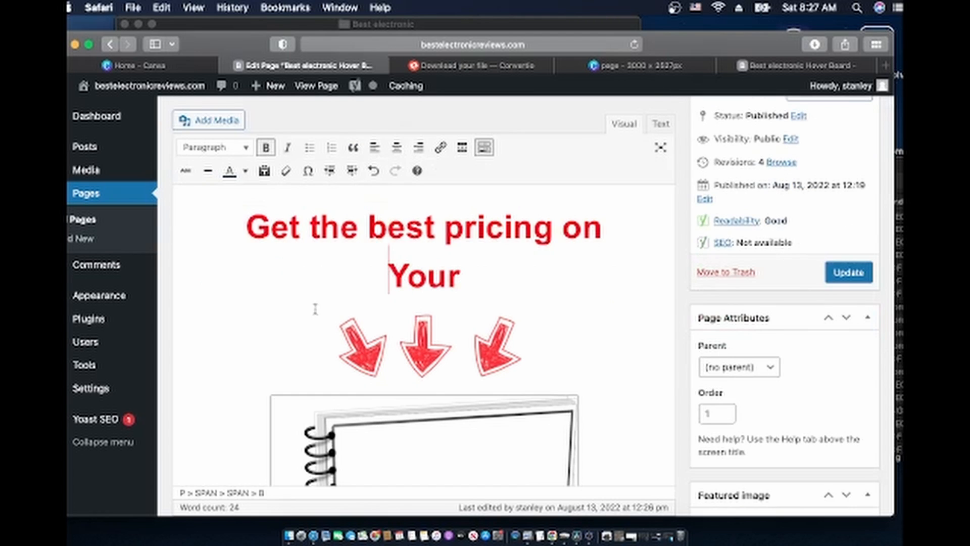
pyautogui.click(466, 278)
pyautogui.write('ho')
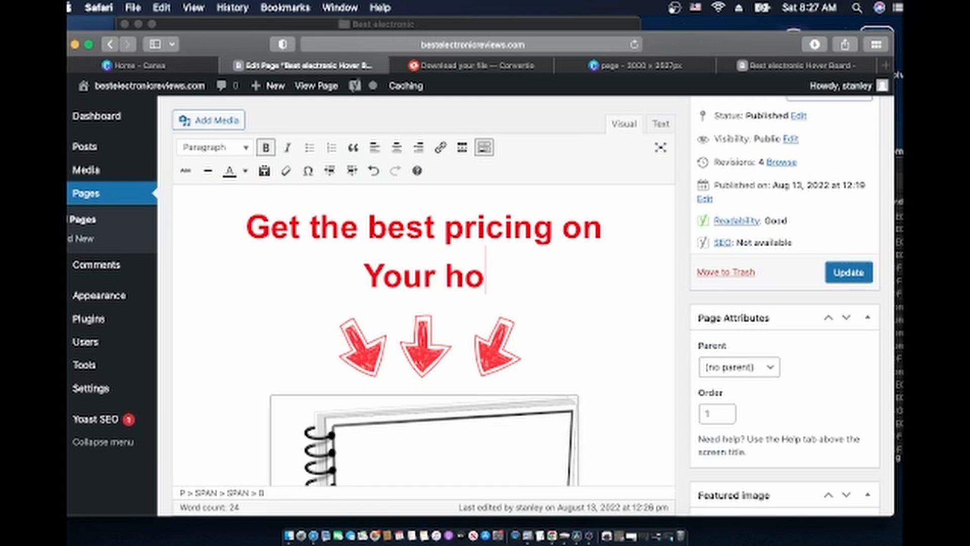
pyautogui.write('verboad!')
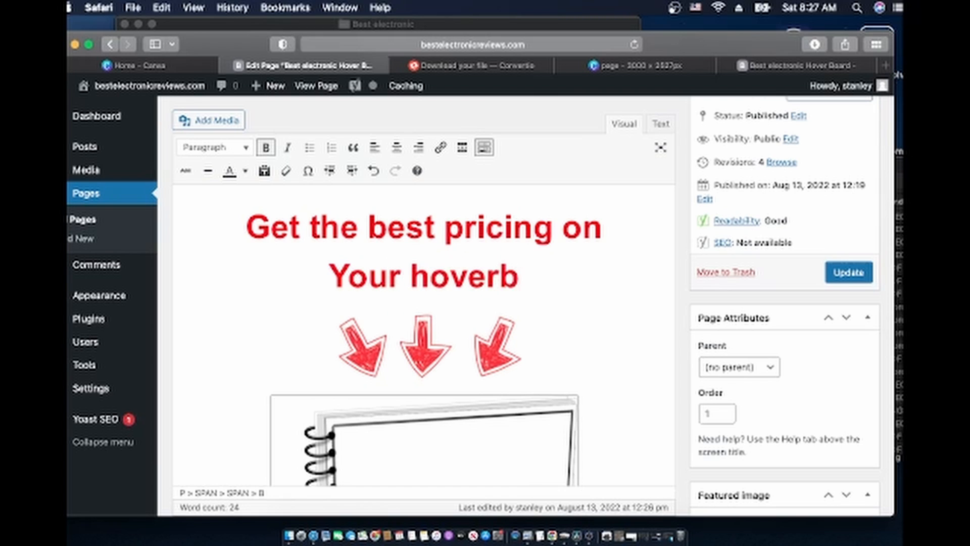
pyautogui.click(836, 273)
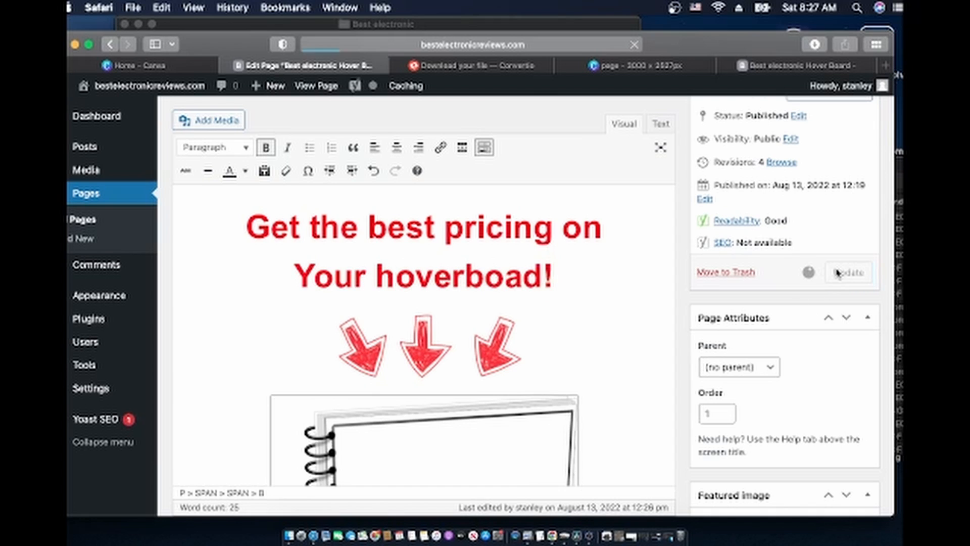
pyautogui.click(790, 67)
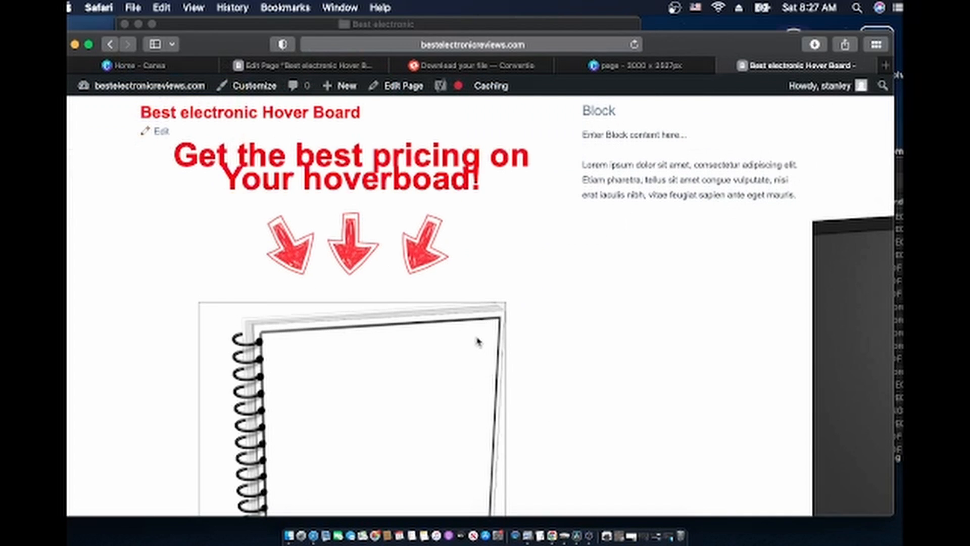
# Test the opt-in form, cancel Safari's non-secure form warning, and scroll back to the headline
pyautogui.scroll(-6, 476, 341)
pyautogui.scroll(-5, 477, 343)
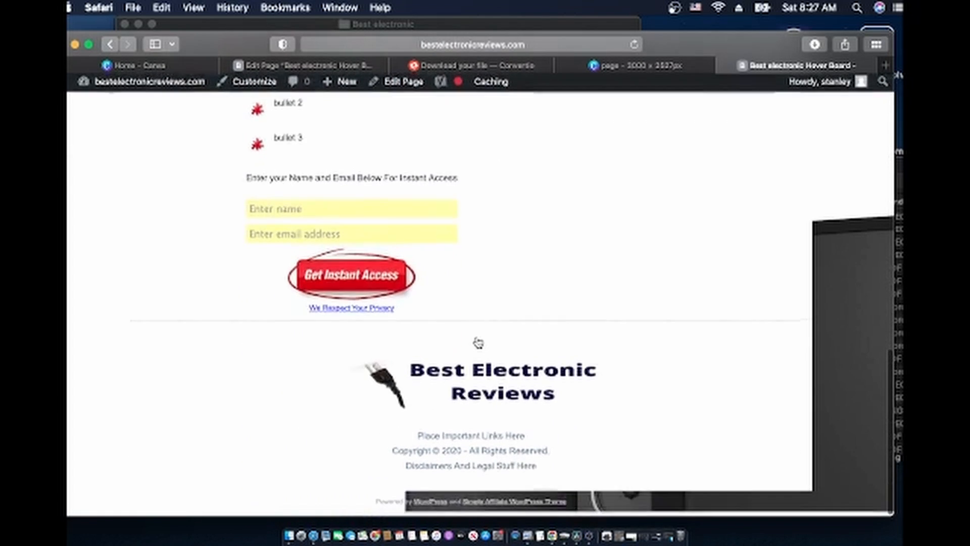
pyautogui.scroll(15, 478, 343)
pyautogui.scroll(-10, 477, 342)
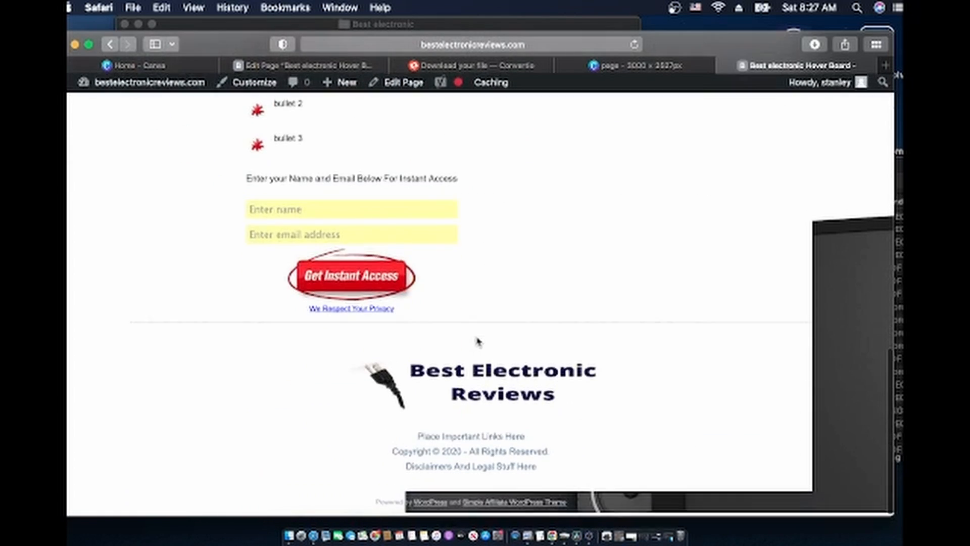
pyautogui.click(334, 286)
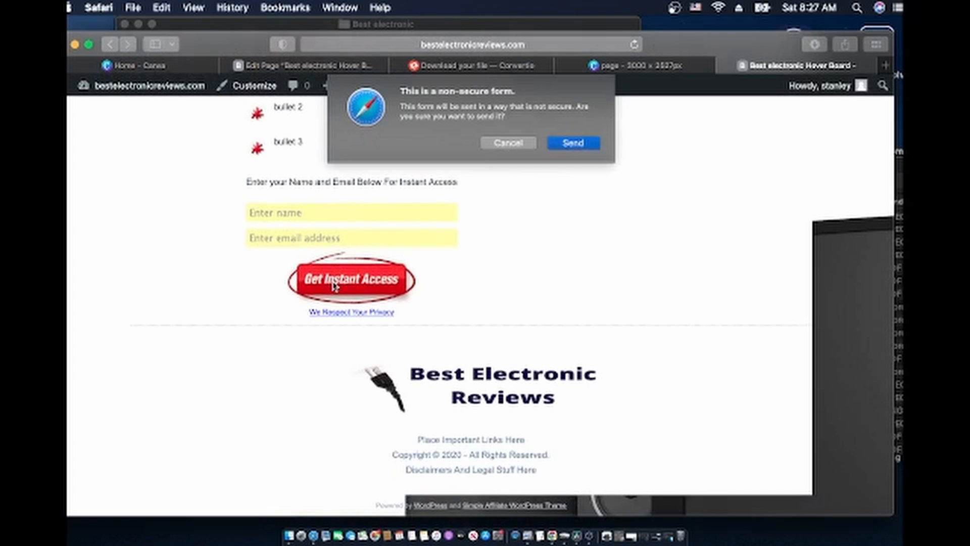
pyautogui.click(508, 144)
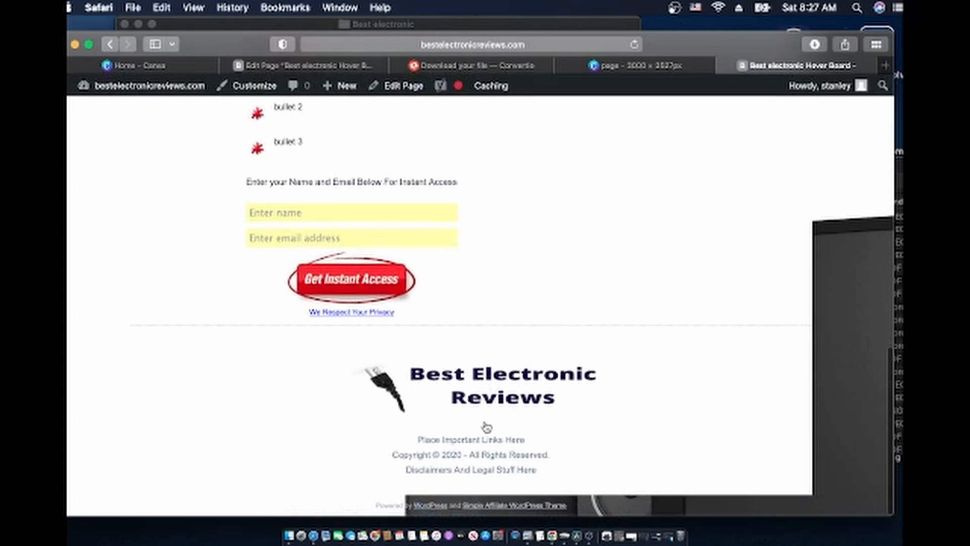
pyautogui.scroll(2, 469, 388)
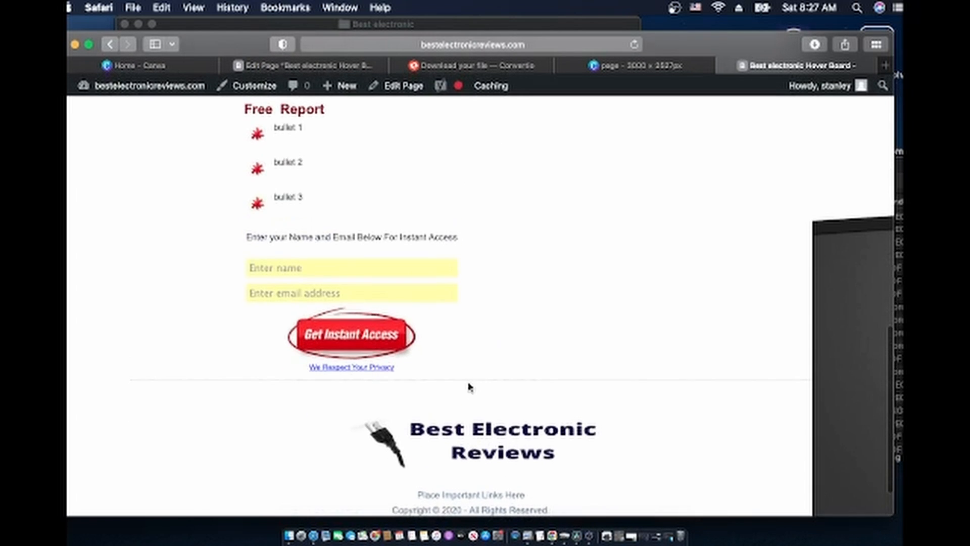
pyautogui.scroll(-3, 469, 388)
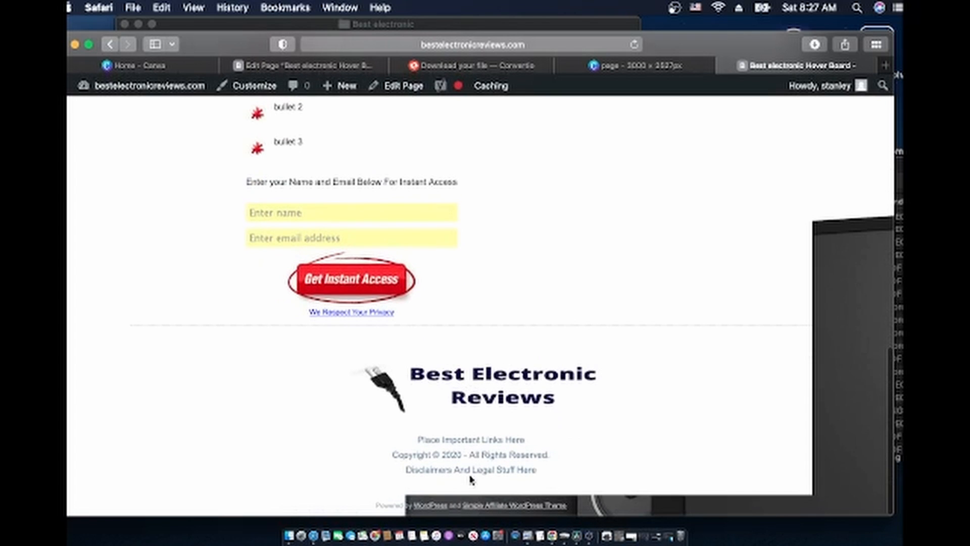
pyautogui.scroll(15, 487, 314)
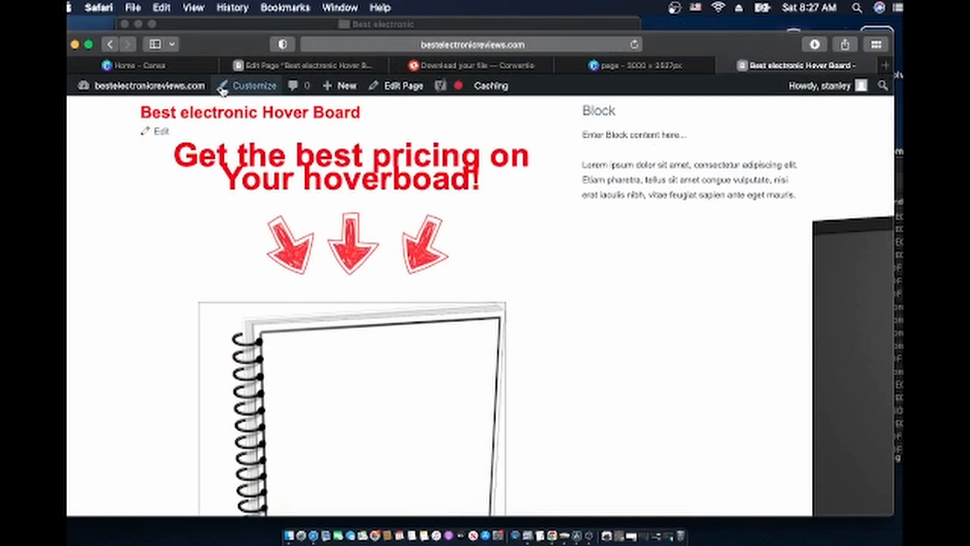
# Open Appearance > Widgets and close the block widgets welcome dialog
pyautogui.click(259, 65)
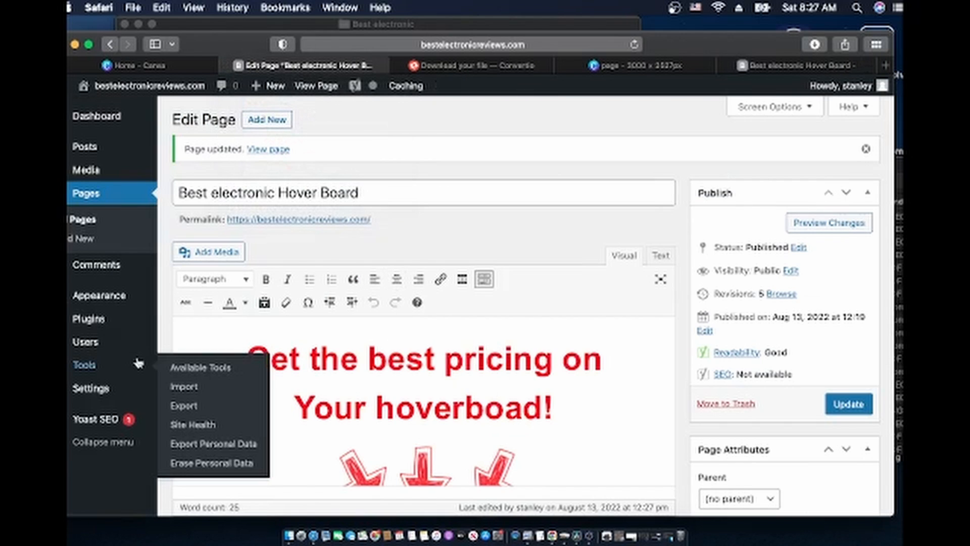
pyautogui.moveTo(104, 298)
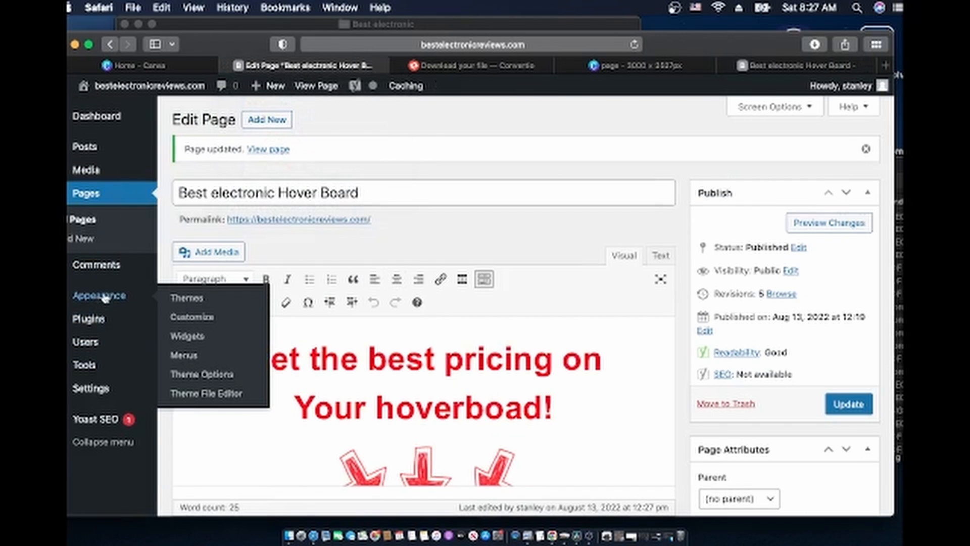
pyautogui.click(198, 336)
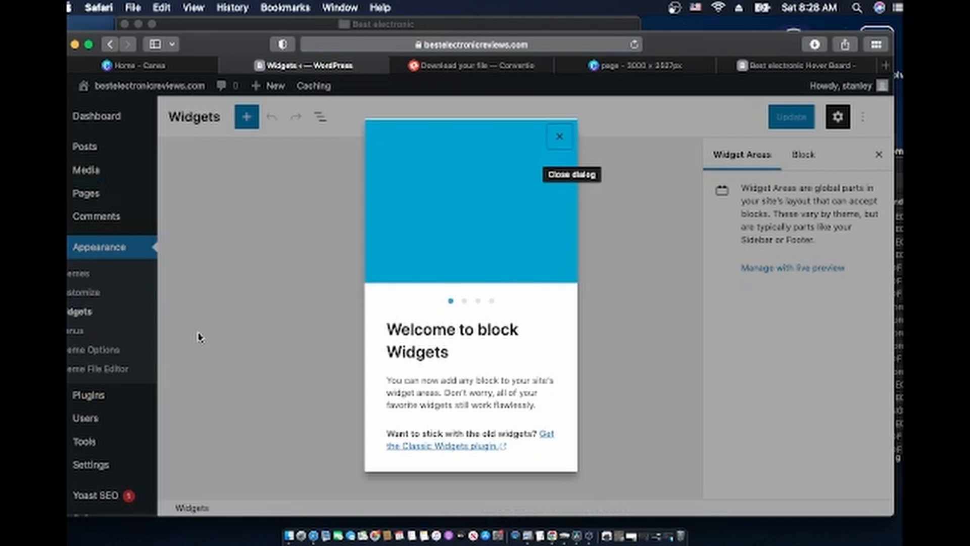
pyautogui.click(555, 139)
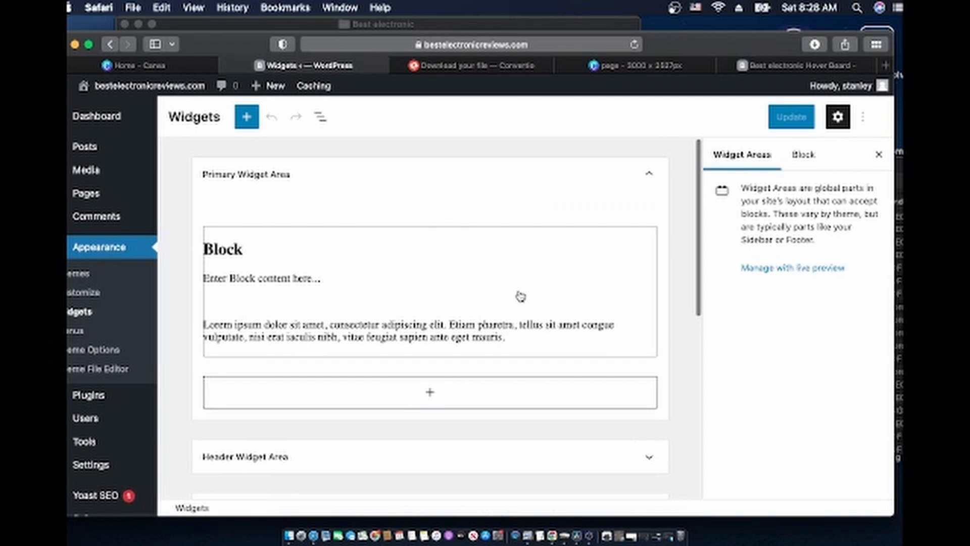
# Delete the Block text widget with Remove Legacy Widget and click Update
pyautogui.scroll(-1, 520, 303)
pyautogui.scroll(-2, 524, 305)
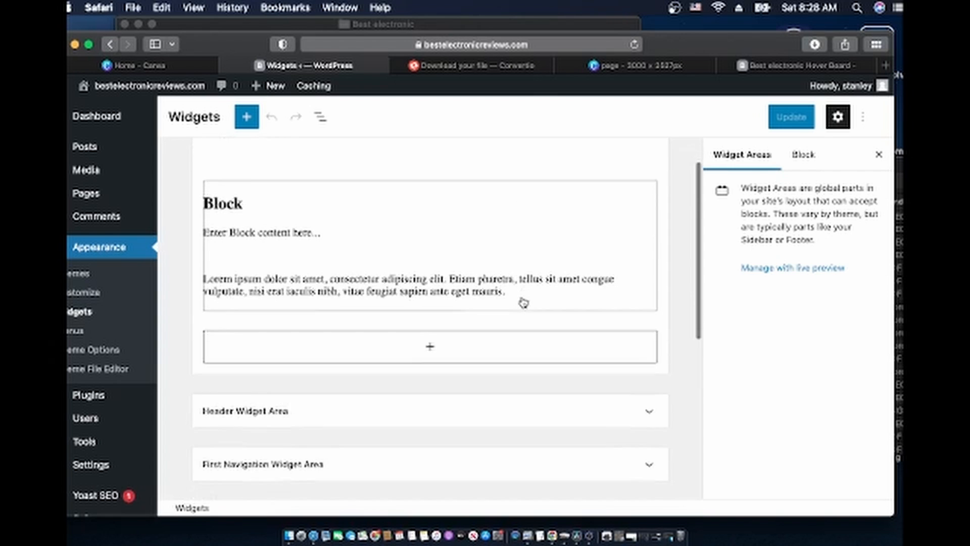
pyautogui.scroll(2, 524, 305)
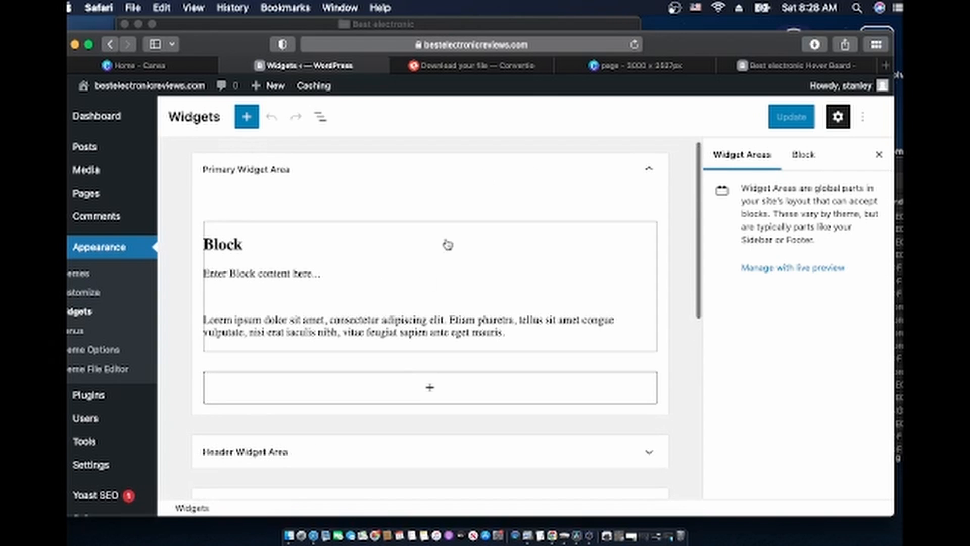
pyautogui.click(405, 317)
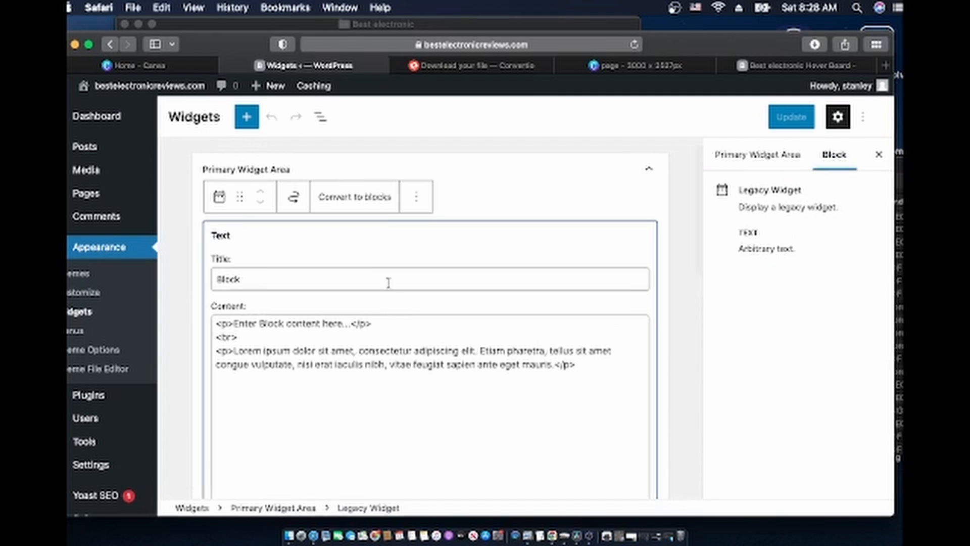
pyautogui.click(421, 195)
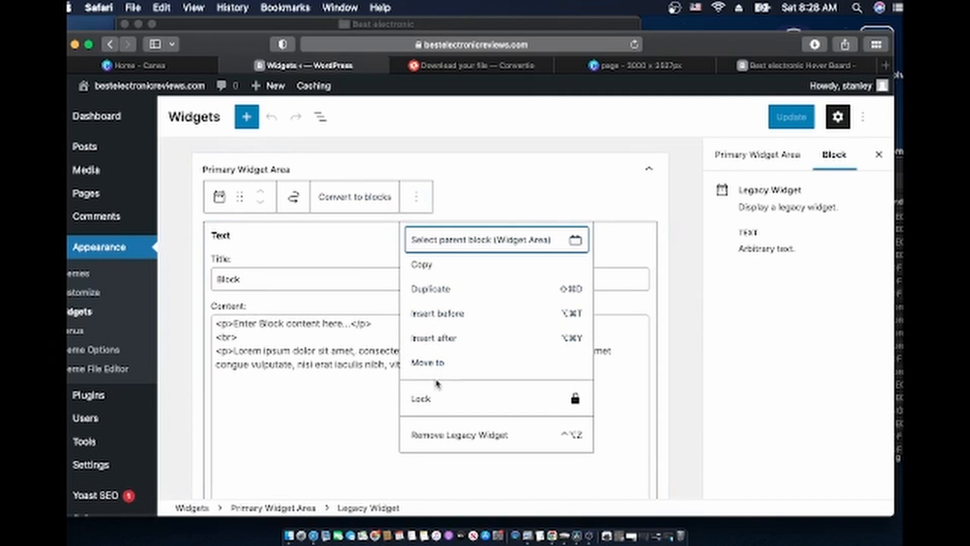
pyautogui.click(447, 445)
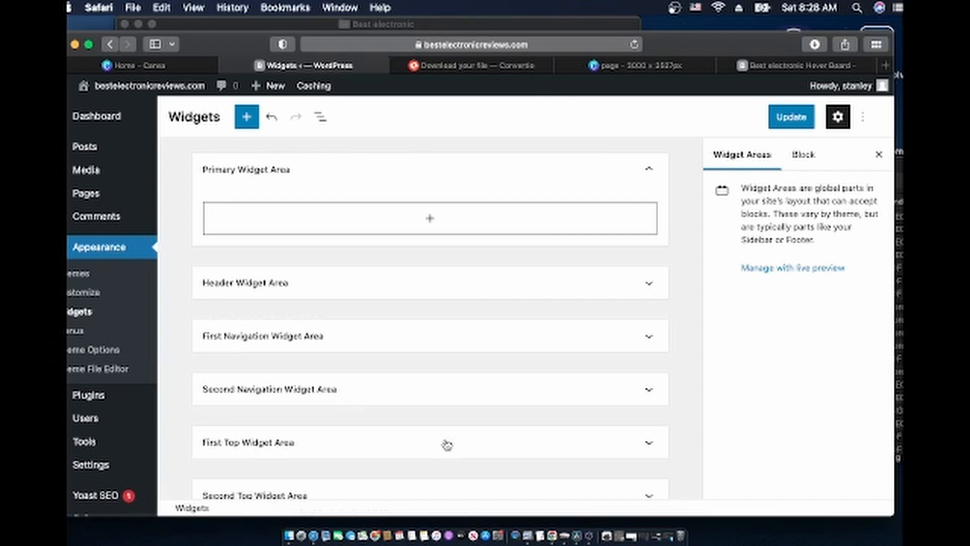
pyautogui.click(797, 118)
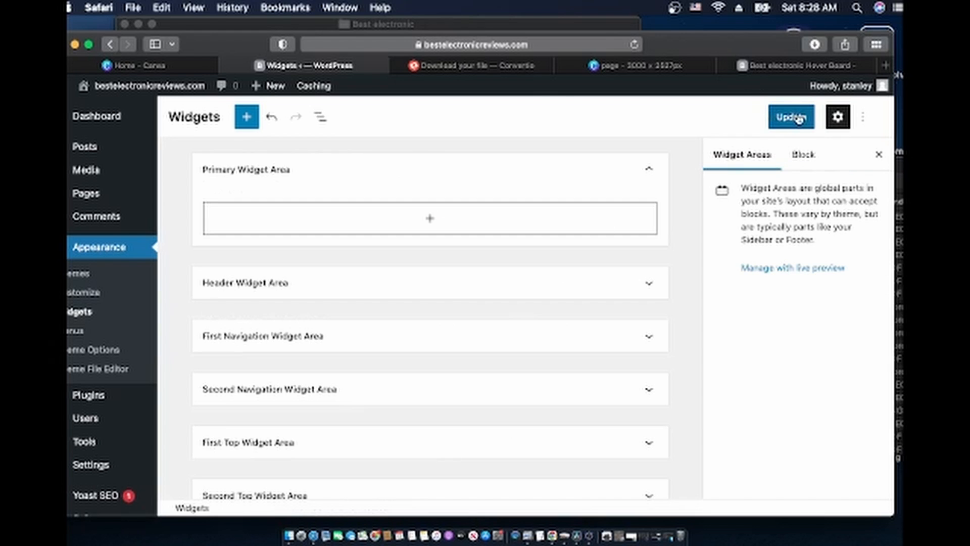
# Reload the live front page to confirm the Block sidebar text is gone, then return to Widgets
pyautogui.click(768, 66)
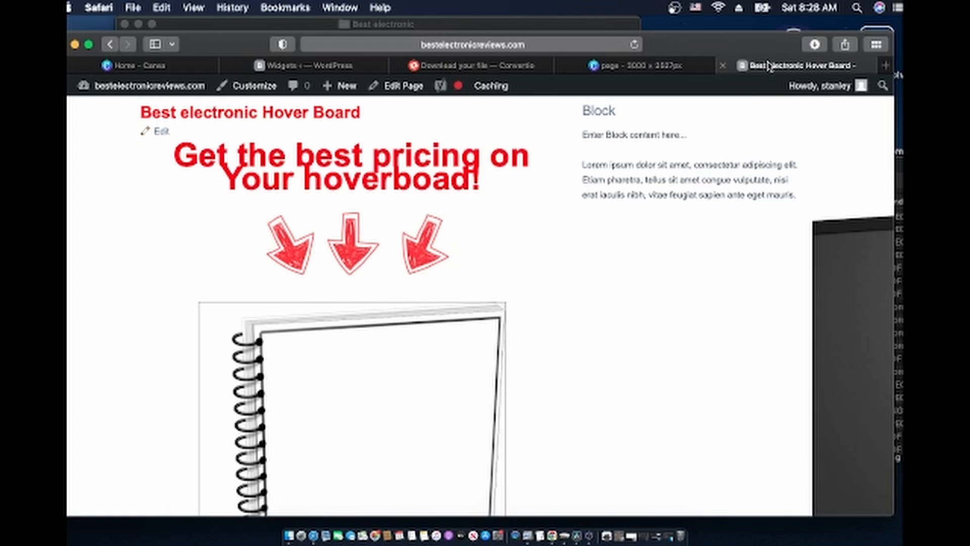
pyautogui.click(636, 45)
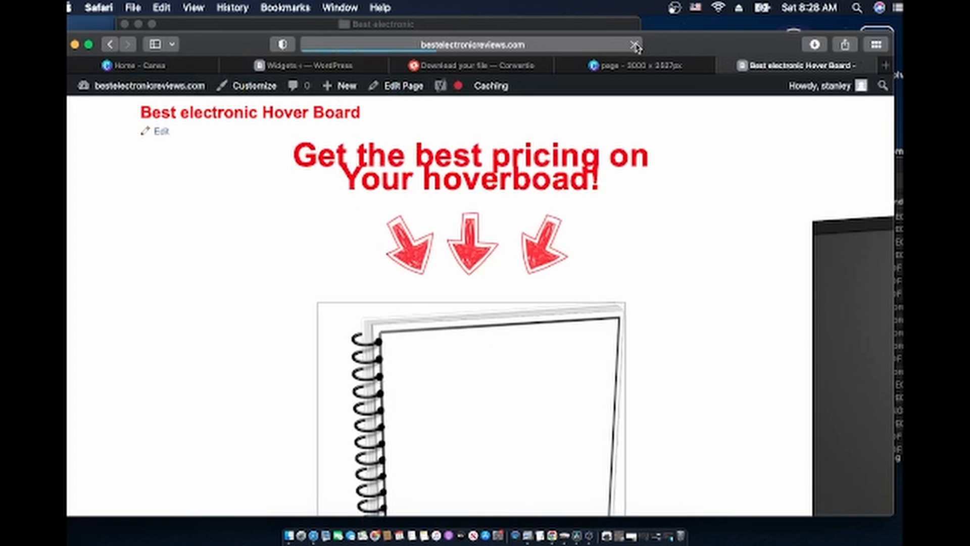
pyautogui.scroll(-5, 690, 296)
pyautogui.scroll(-6, 691, 295)
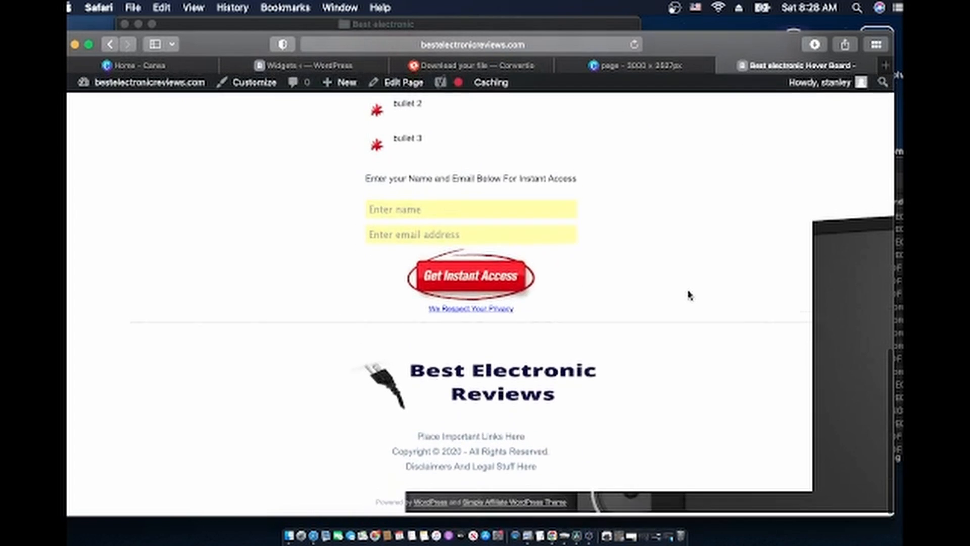
pyautogui.scroll(-5, 691, 296)
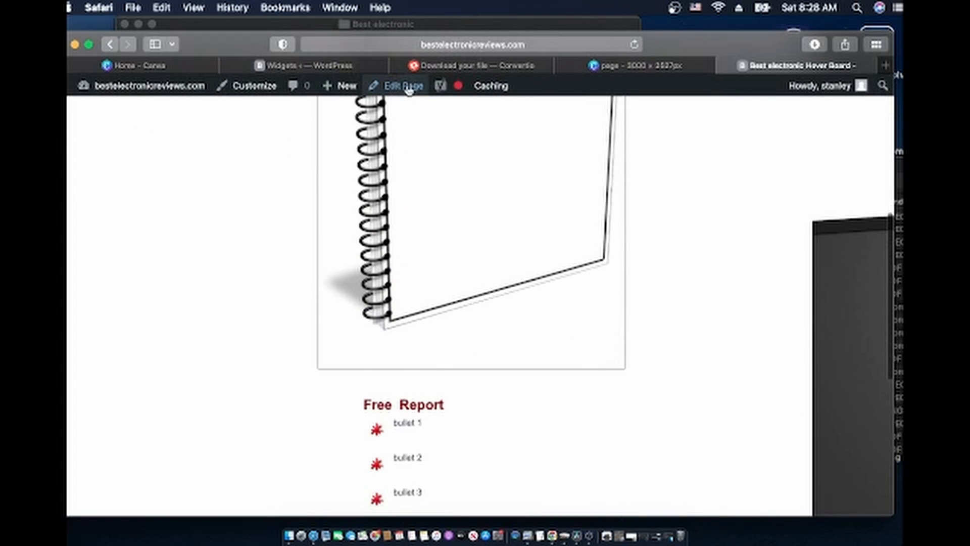
pyautogui.click(281, 68)
# Open the All Pages list and trash the Sample Page
pyautogui.moveTo(92, 151)
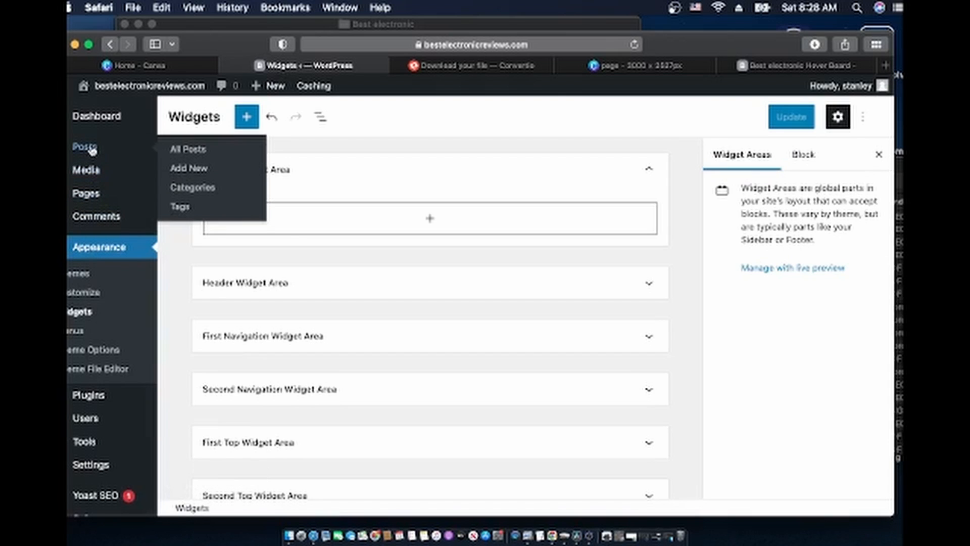
pyautogui.click(91, 197)
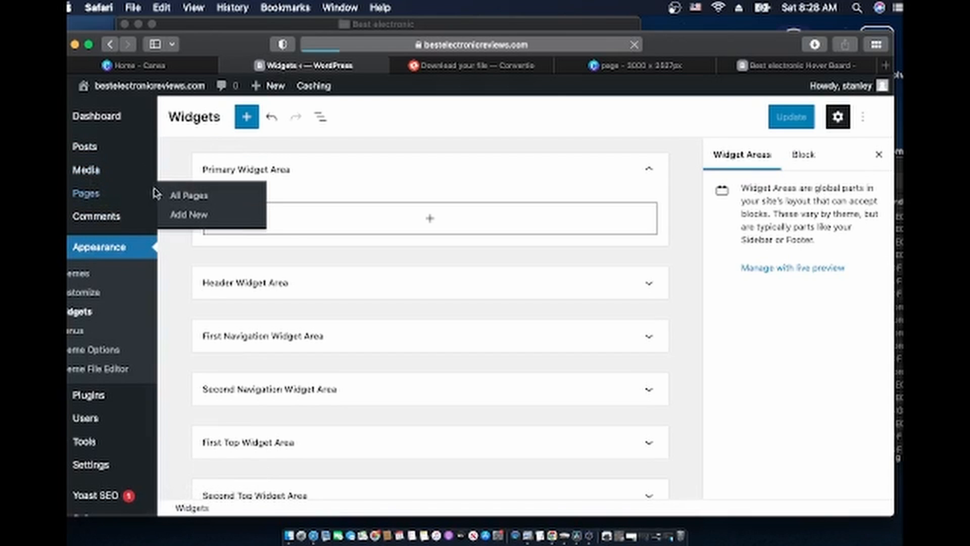
pyautogui.scroll(-5, 320, 463)
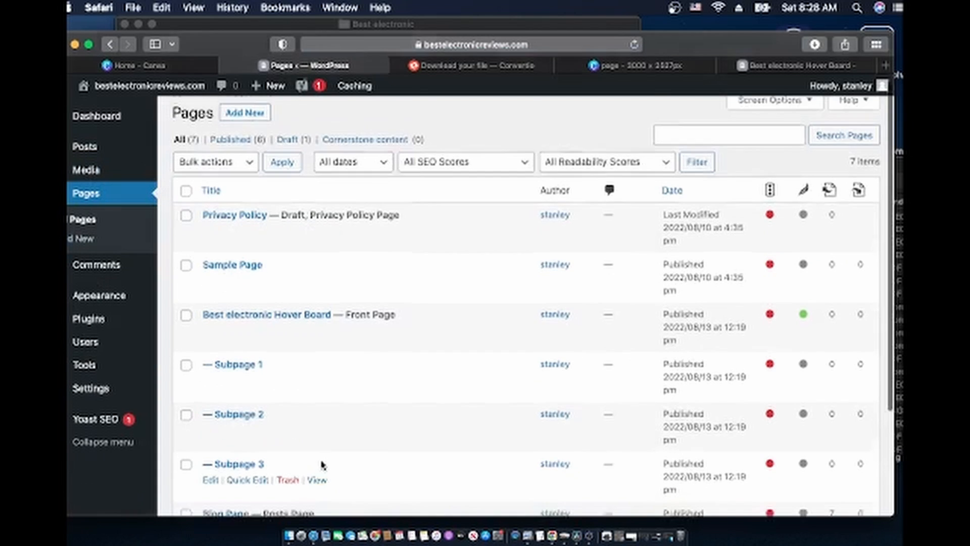
pyautogui.scroll(3, 321, 464)
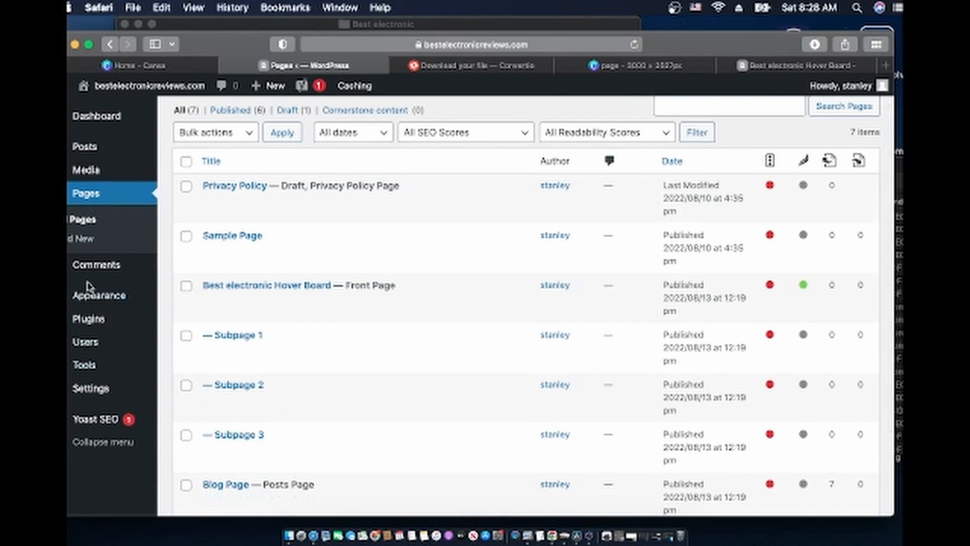
pyautogui.moveTo(80, 151)
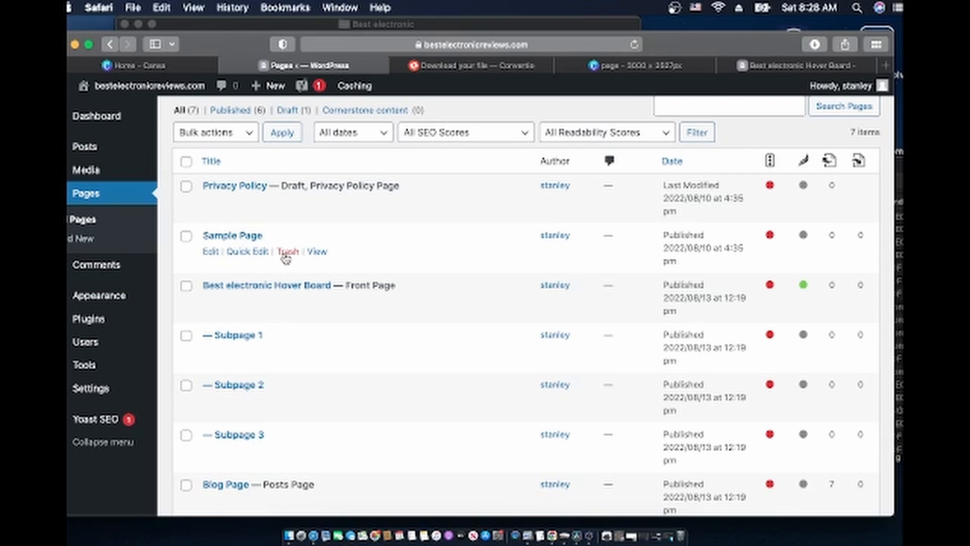
pyautogui.click(287, 252)
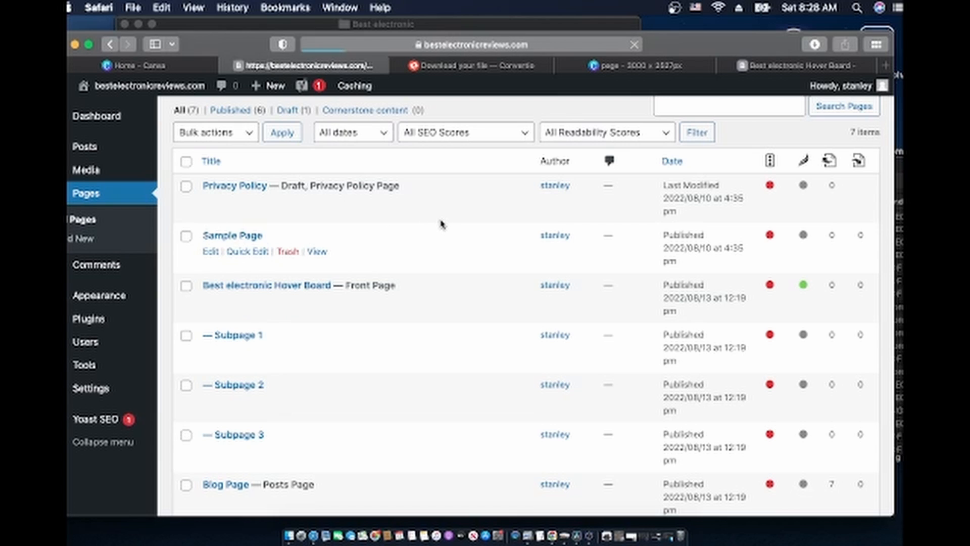
# Check that six pages remain, then switch back to the live front page
pyautogui.scroll(-5, 392, 412)
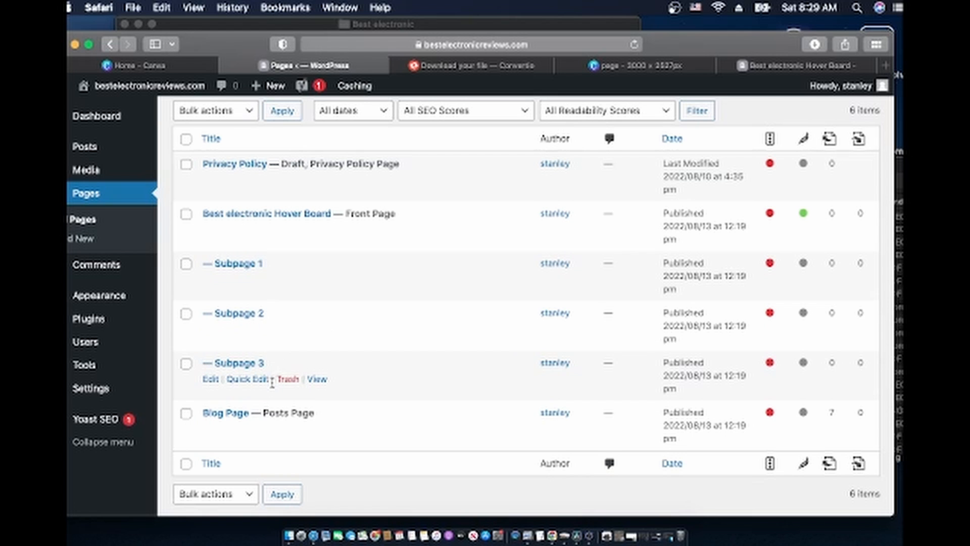
pyautogui.scroll(-2, 274, 389)
pyautogui.scroll(6, 273, 387)
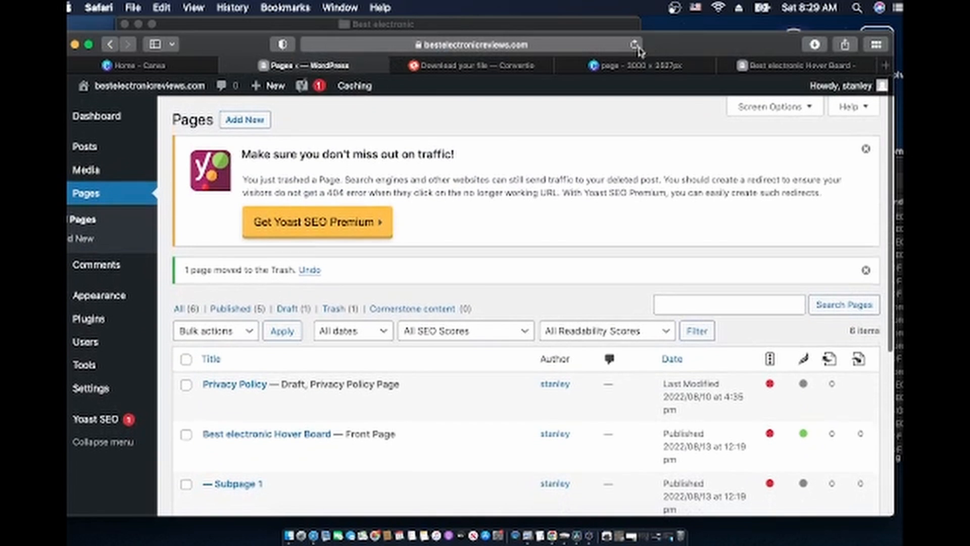
pyautogui.click(771, 70)
pyautogui.scroll(-10, 553, 371)
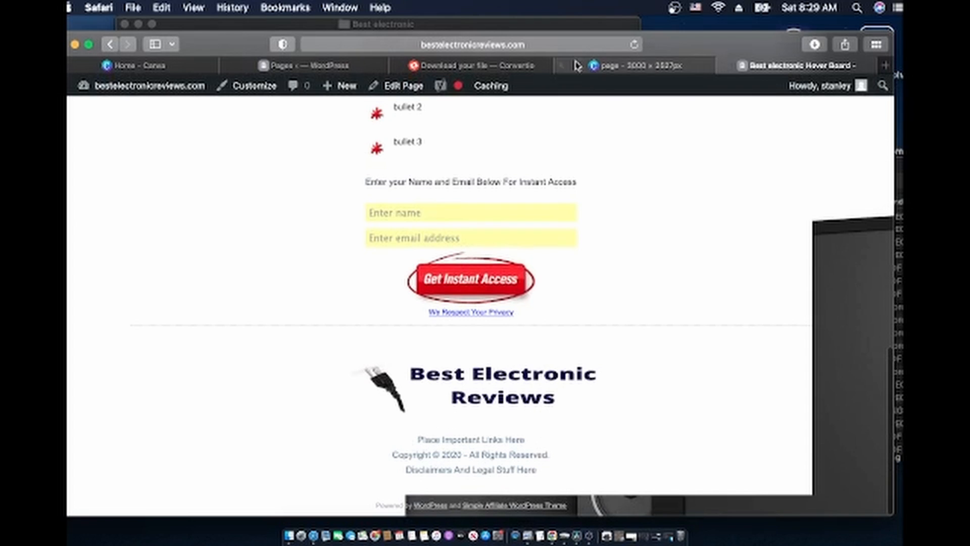
# Open themillionaireshortcutpdf.com from the Safari address bar suggestion
pyautogui.click(639, 67)
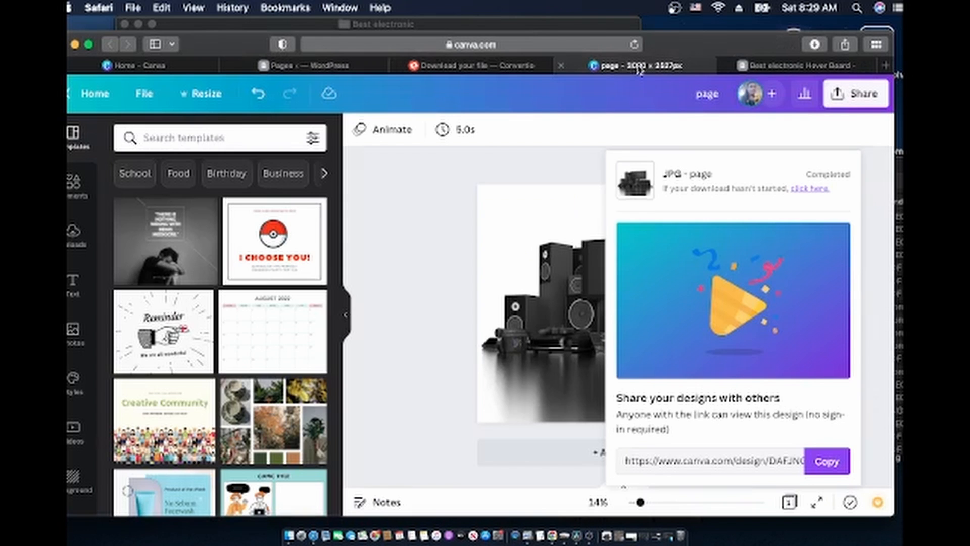
pyautogui.click(565, 44)
pyautogui.write('themillionaireshortcutpdf')
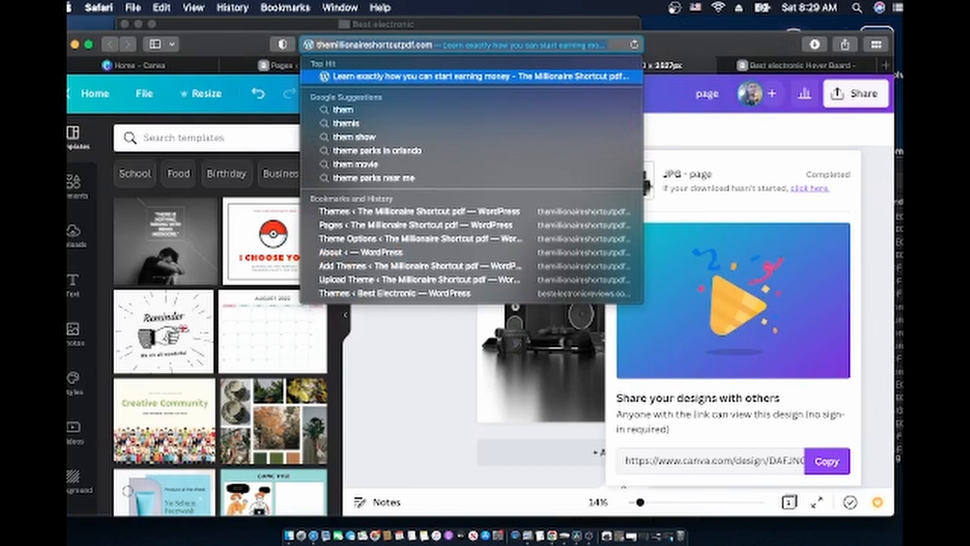
pyautogui.press('Return')
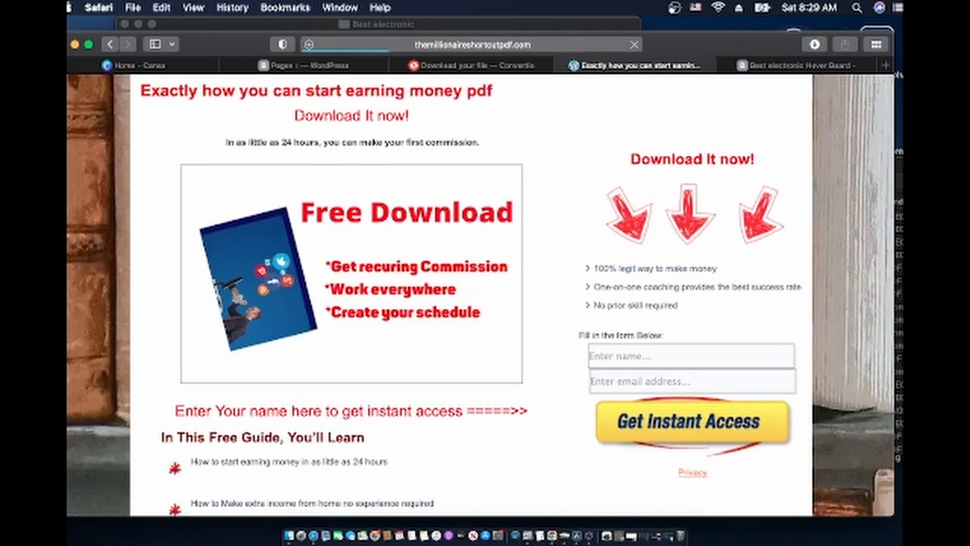
# Scroll to the footer and open 'The millionaire shortcut review' link
pyautogui.scroll(-5, 538, 323)
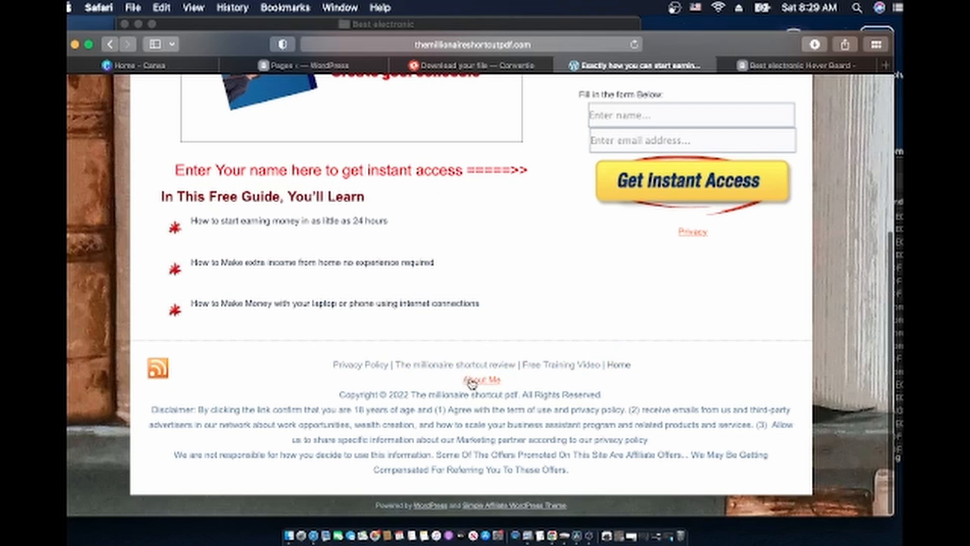
pyautogui.scroll(-1, 530, 438)
pyautogui.scroll(5, 529, 438)
pyautogui.scroll(-3, 530, 438)
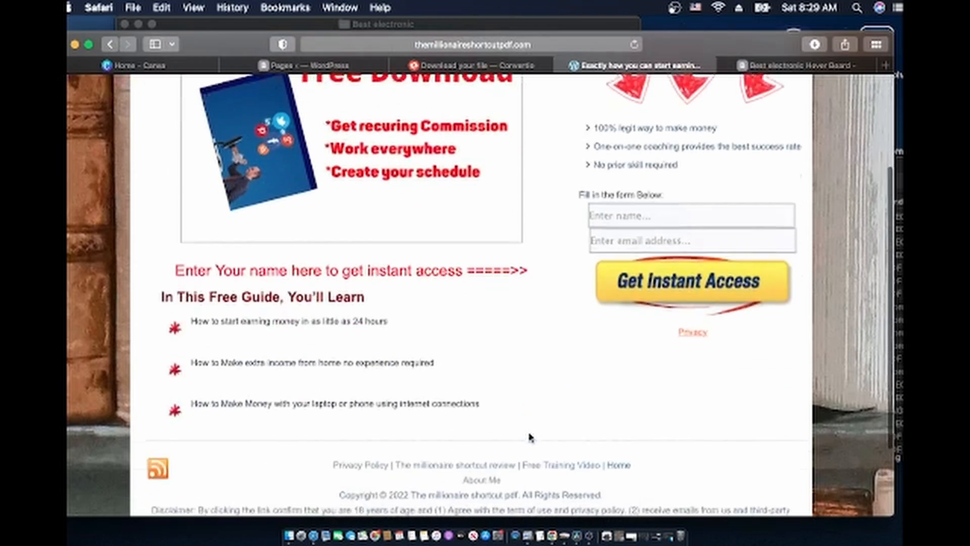
pyautogui.scroll(3, 529, 438)
pyautogui.scroll(-5, 529, 438)
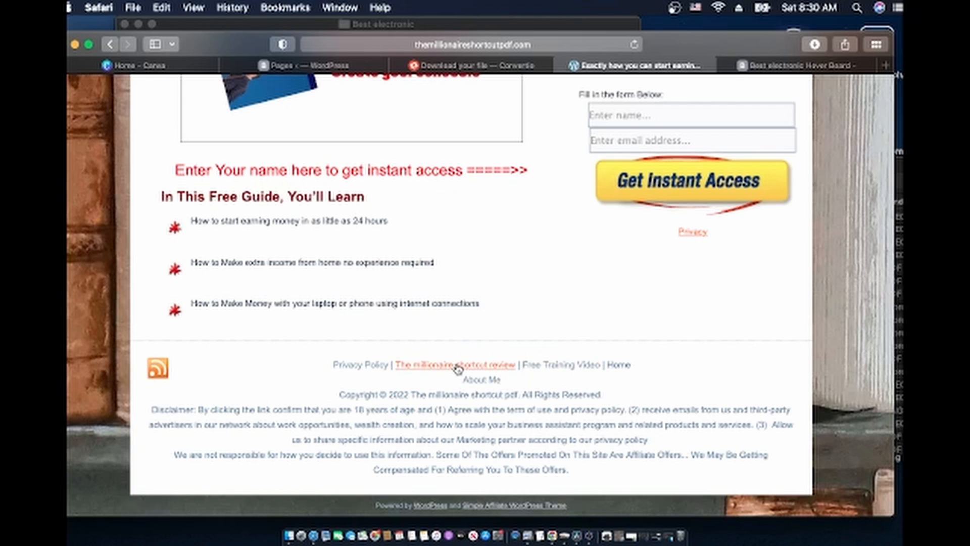
pyautogui.click(458, 368)
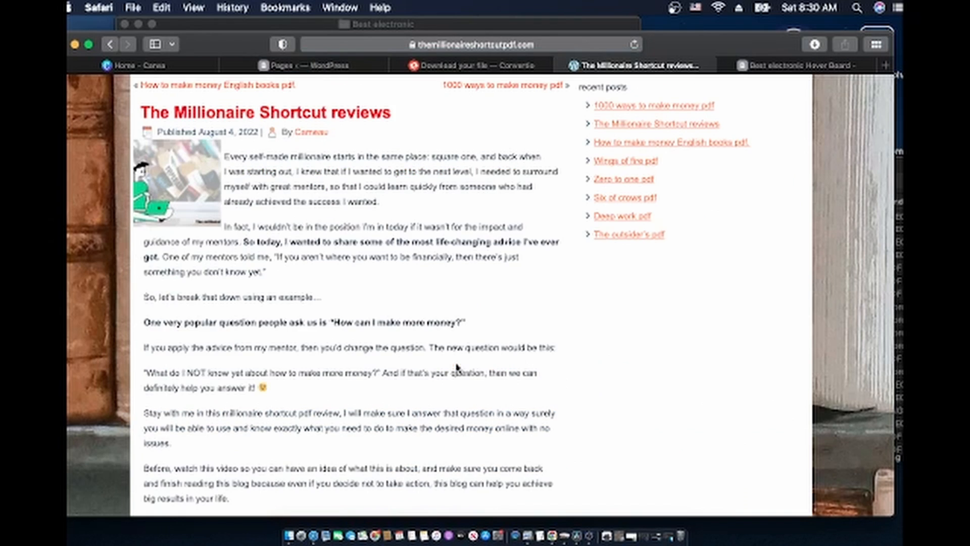
# Read through The Millionaire Shortcut review and follow its 'Check this review.' link to Entre Institute
pyautogui.scroll(-20, 458, 368)
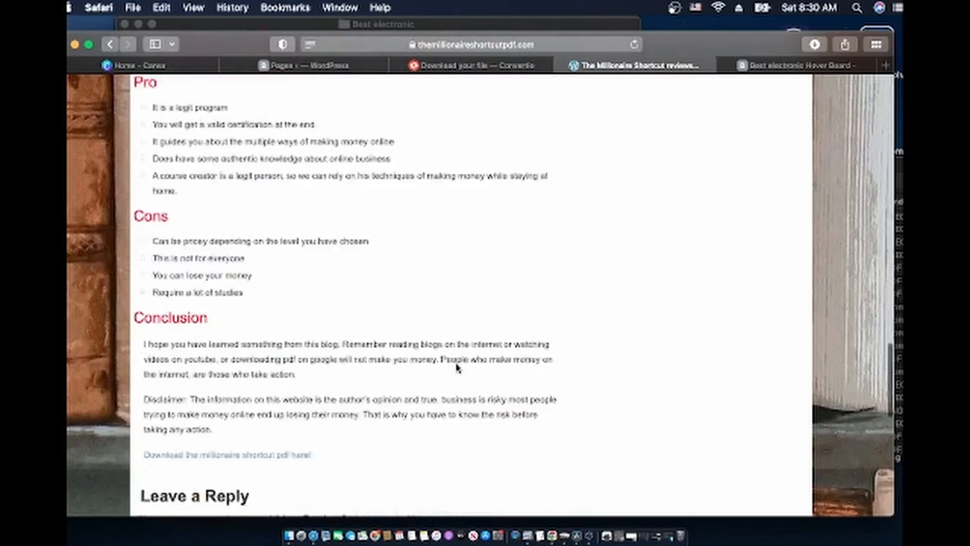
pyautogui.scroll(-5, 458, 368)
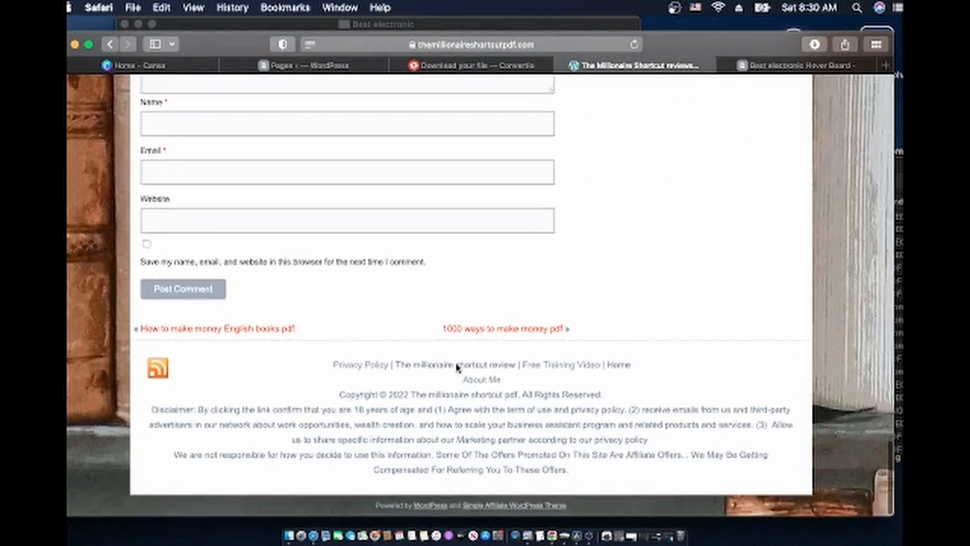
pyautogui.scroll(20, 458, 367)
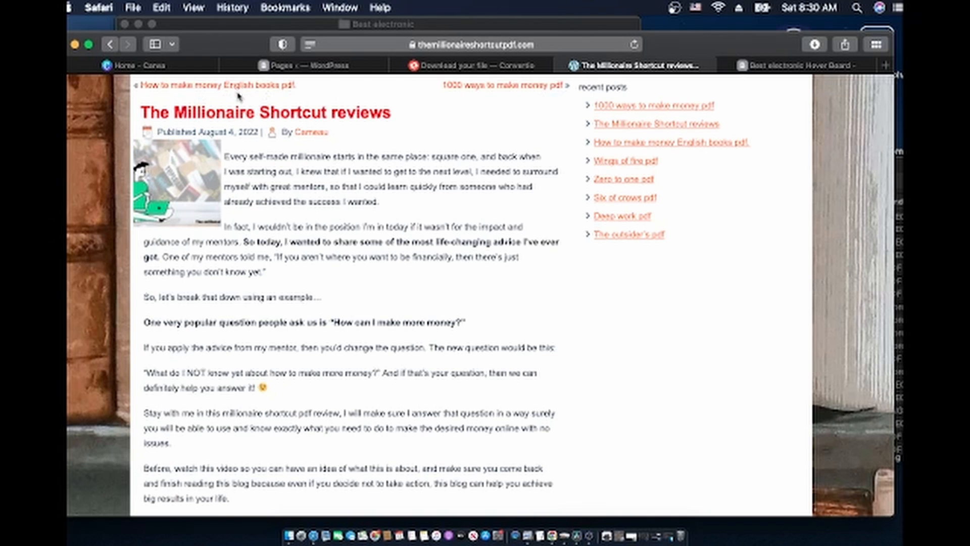
pyautogui.scroll(2, 526, 125)
pyautogui.scroll(-20, 672, 496)
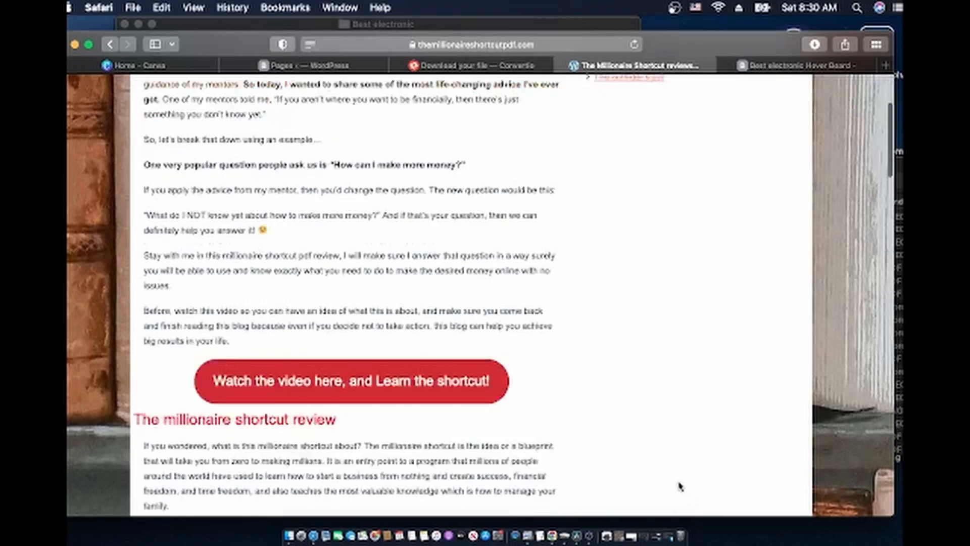
pyautogui.scroll(20, 678, 486)
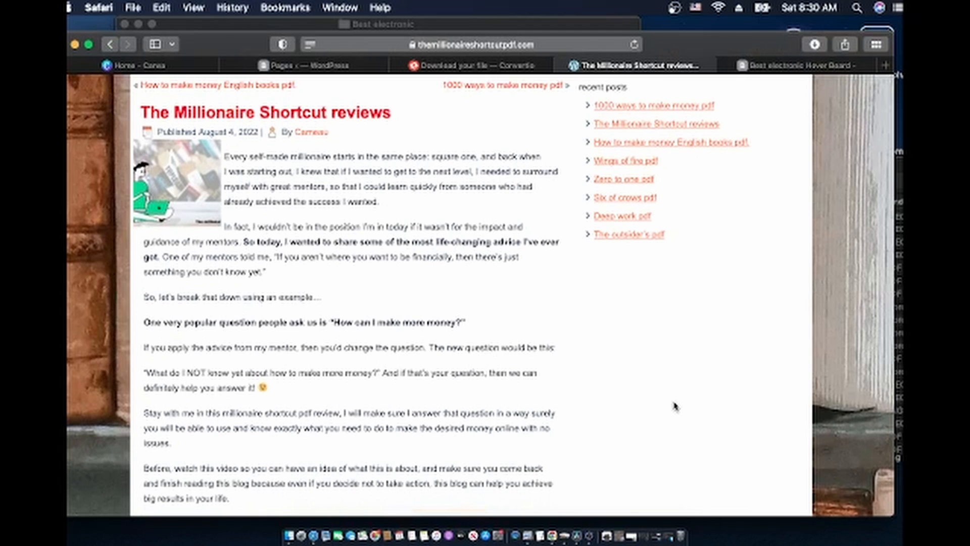
pyautogui.scroll(-3, 524, 364)
pyautogui.scroll(-12, 356, 340)
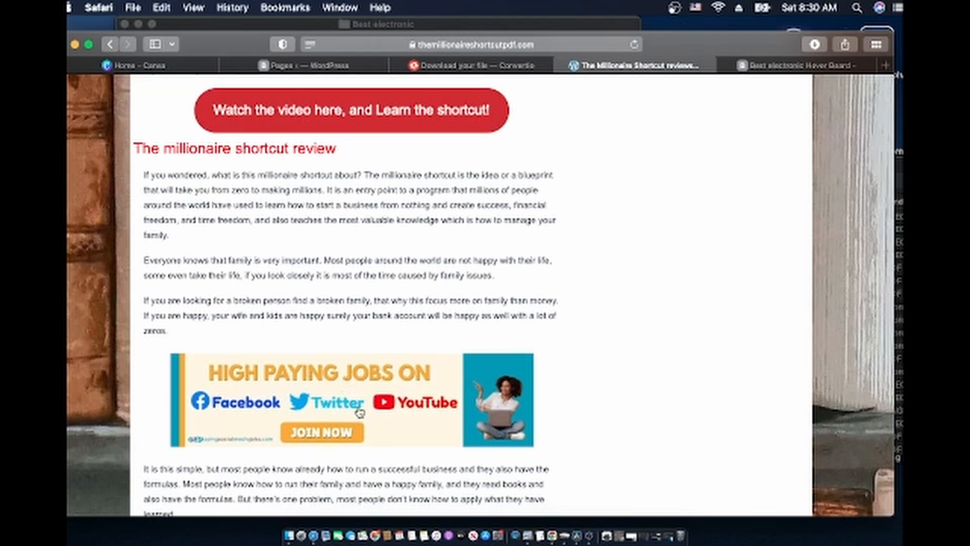
pyautogui.scroll(-20, 360, 413)
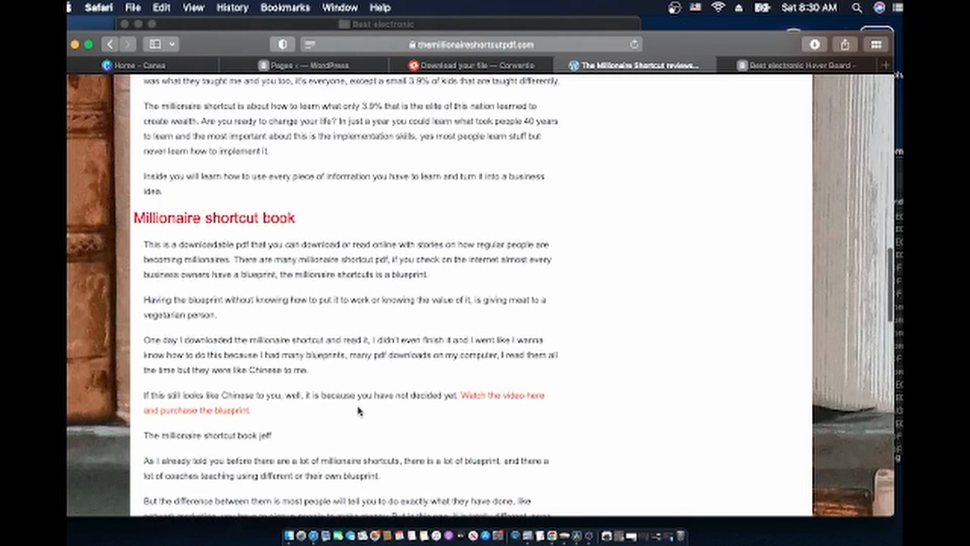
pyautogui.scroll(-8, 359, 411)
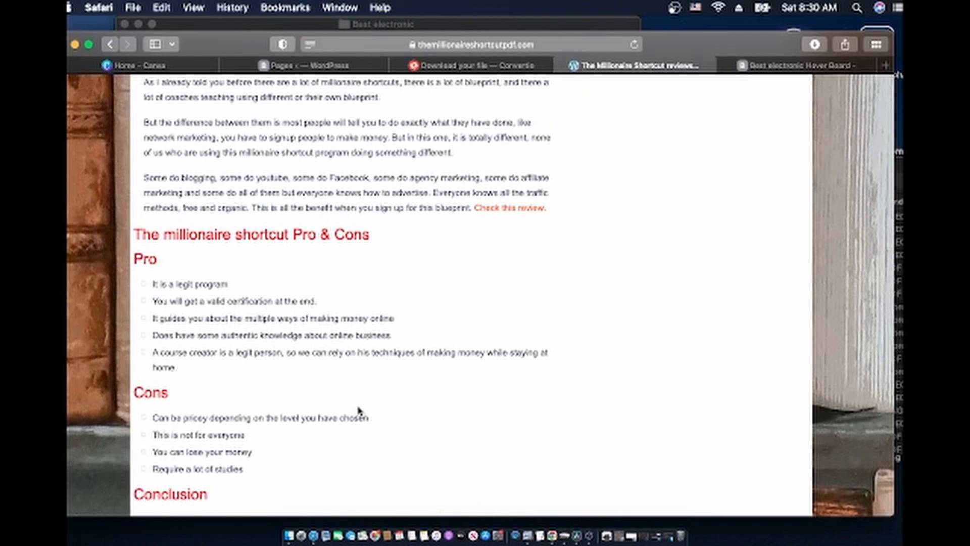
pyautogui.scroll(5, 360, 410)
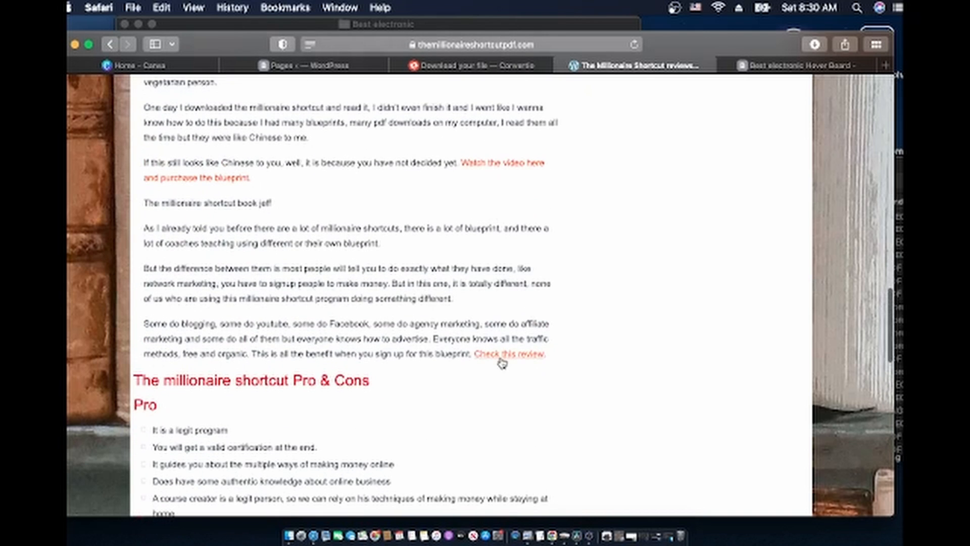
pyautogui.click(500, 357)
pyautogui.scroll(-10, 501, 360)
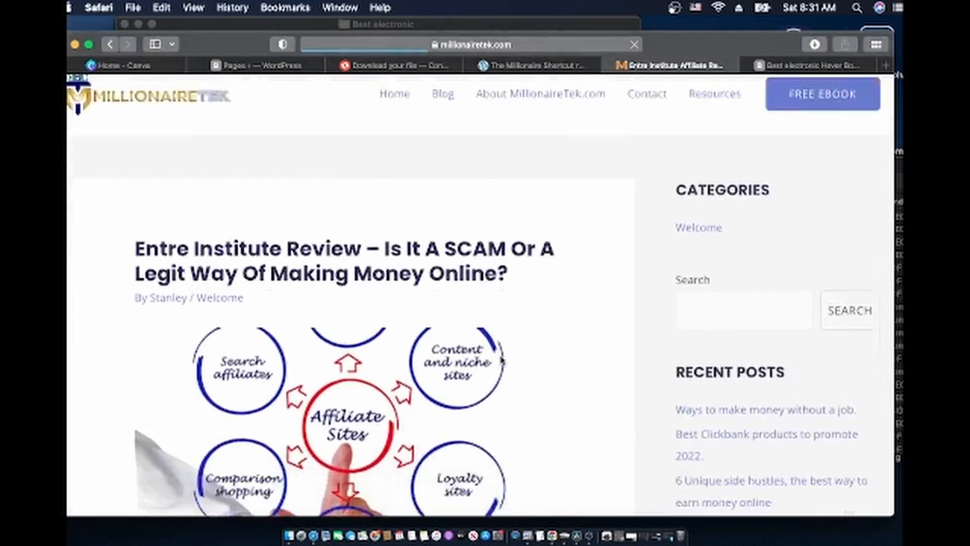
# Browse the MillionaireTek home page via its Home link, then return to the 'Pages – WordPress' tab
pyautogui.scroll(-20, 501, 361)
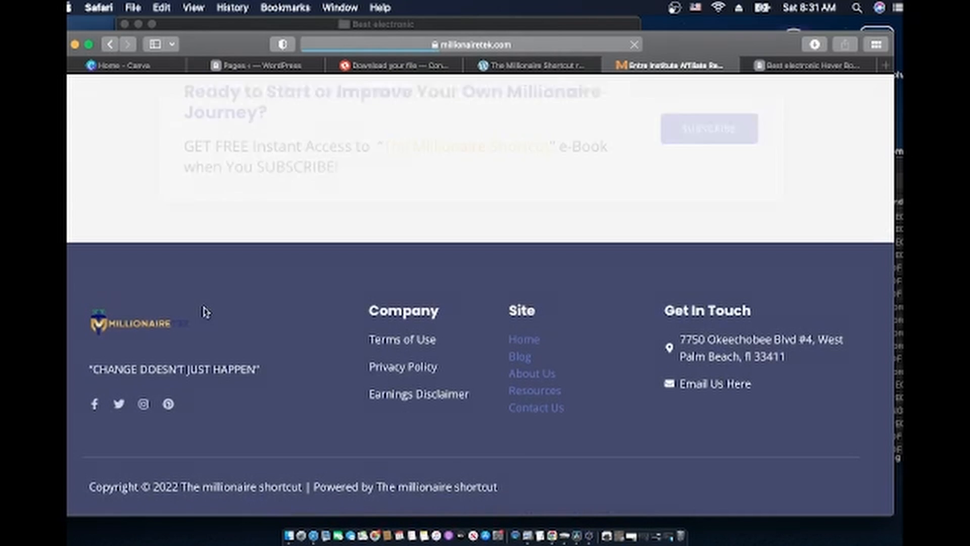
pyautogui.scroll(20, 497, 289)
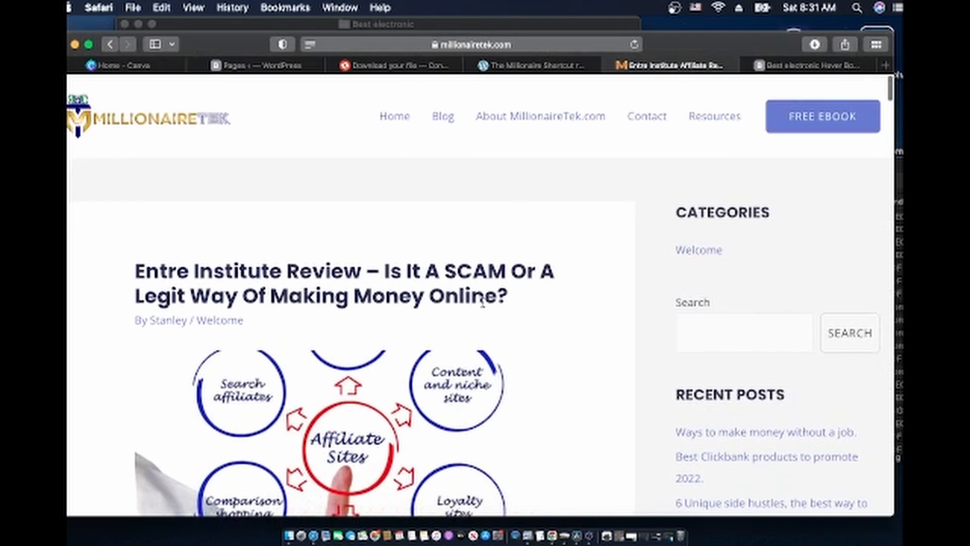
pyautogui.click(395, 121)
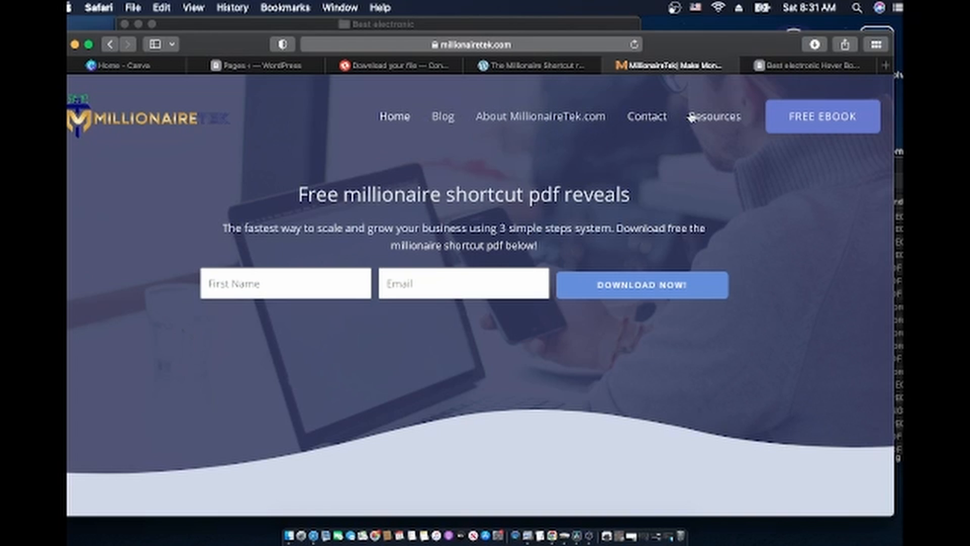
pyautogui.scroll(-20, 638, 298)
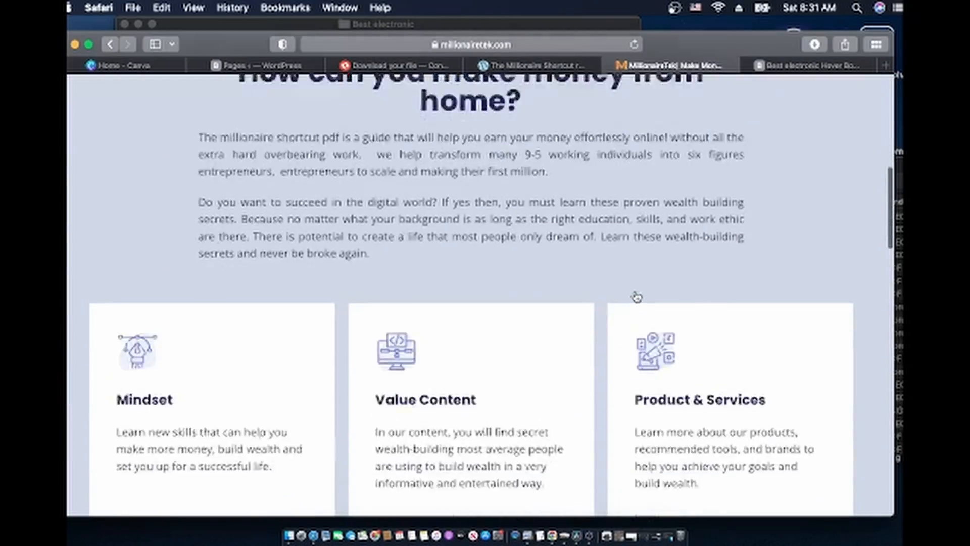
pyautogui.scroll(-15, 637, 297)
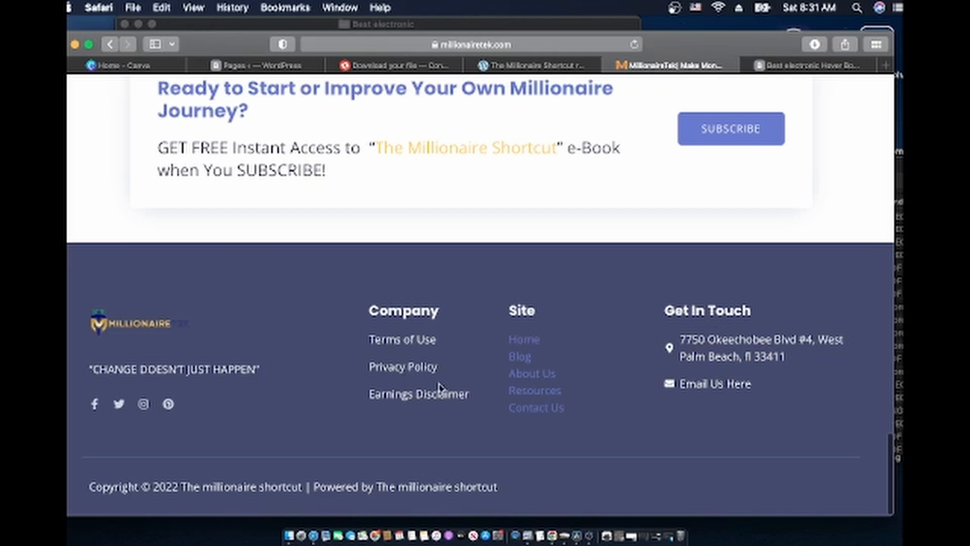
pyautogui.scroll(20, 413, 350)
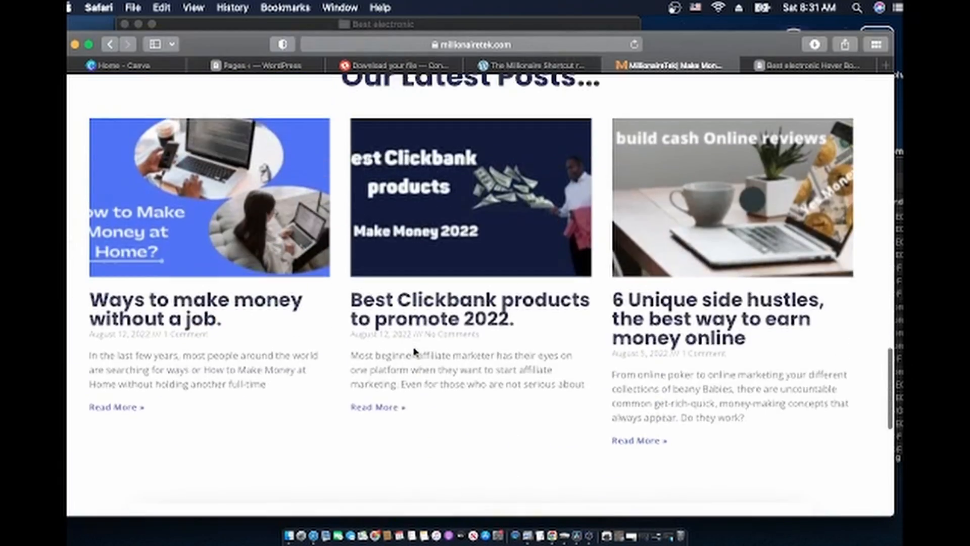
pyautogui.scroll(10, 415, 353)
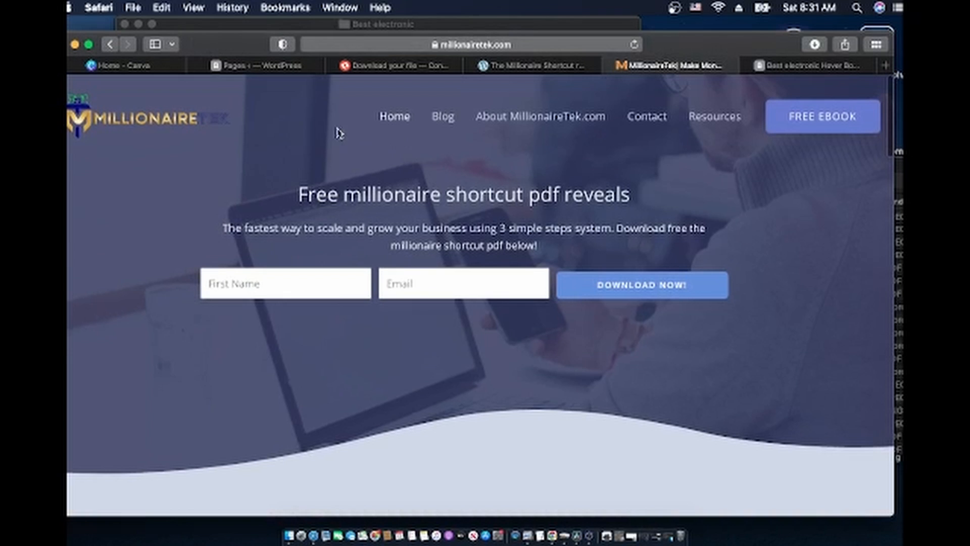
pyautogui.click(260, 67)
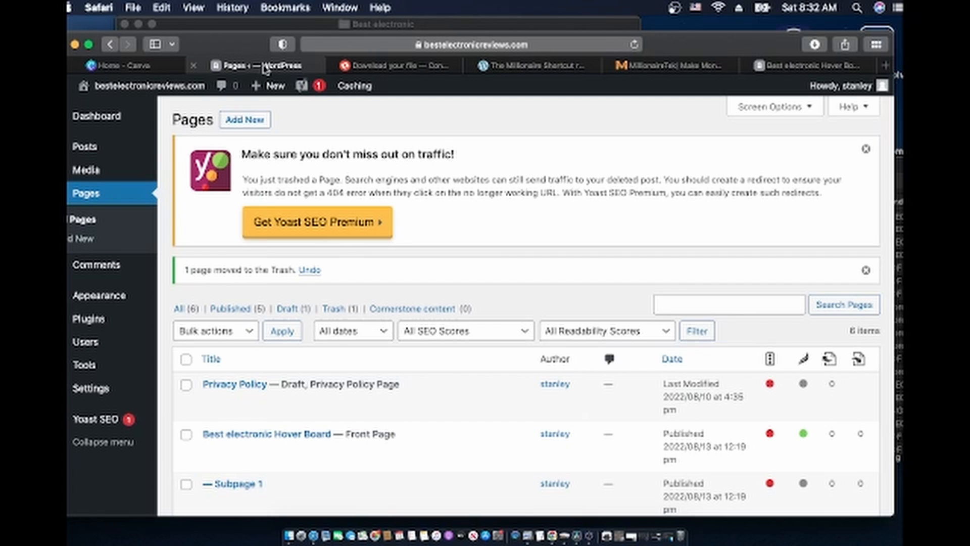
# Dismiss the Yoast traffic notice and the '1 page moved to the Trash' message, then scan the six pages
pyautogui.scroll(-2, 398, 191)
pyautogui.scroll(-1, 399, 192)
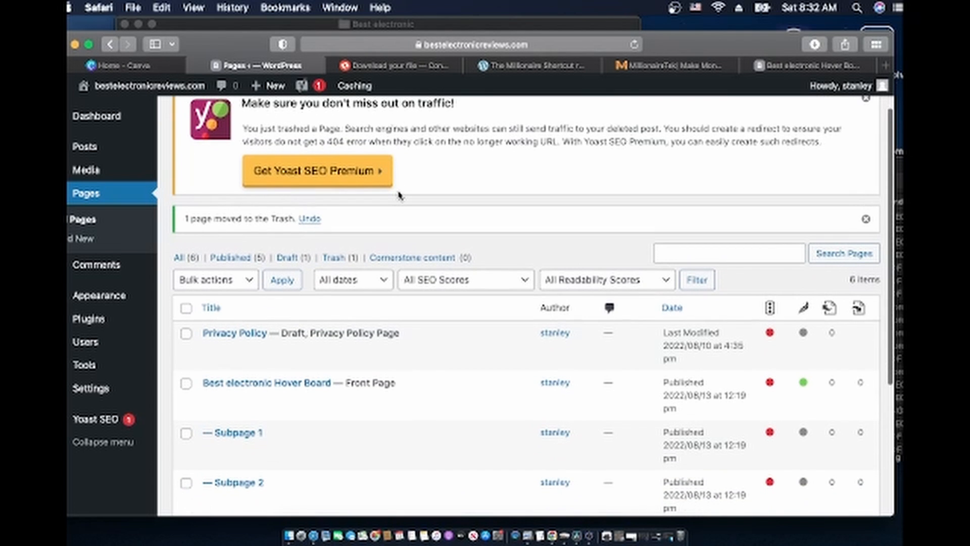
pyautogui.scroll(3, 399, 194)
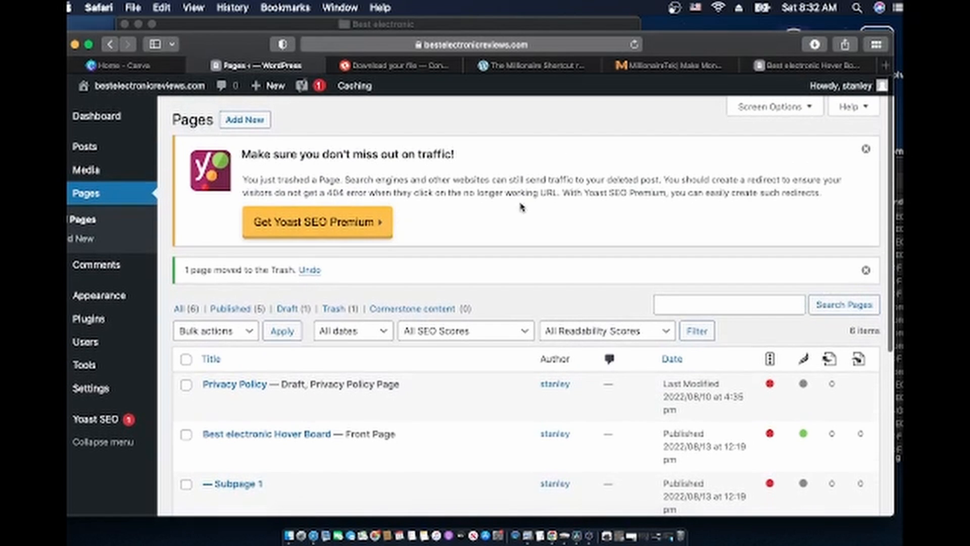
pyautogui.click(866, 150)
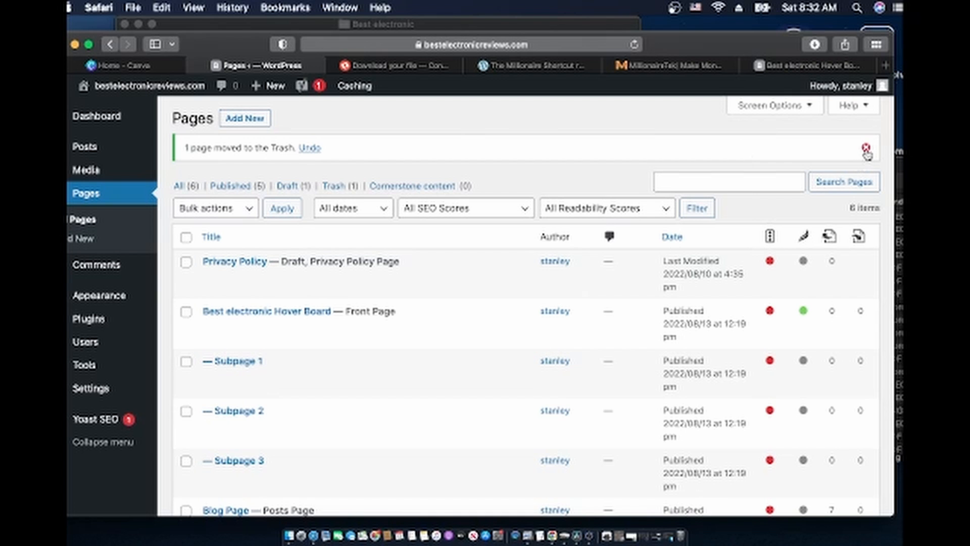
pyautogui.click(866, 149)
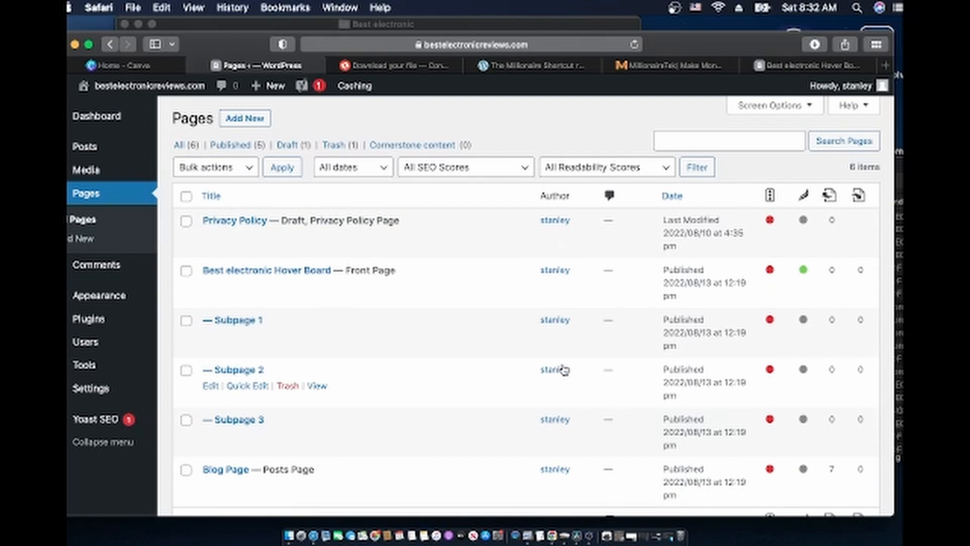
pyautogui.scroll(1, 565, 369)
pyautogui.scroll(-5, 565, 370)
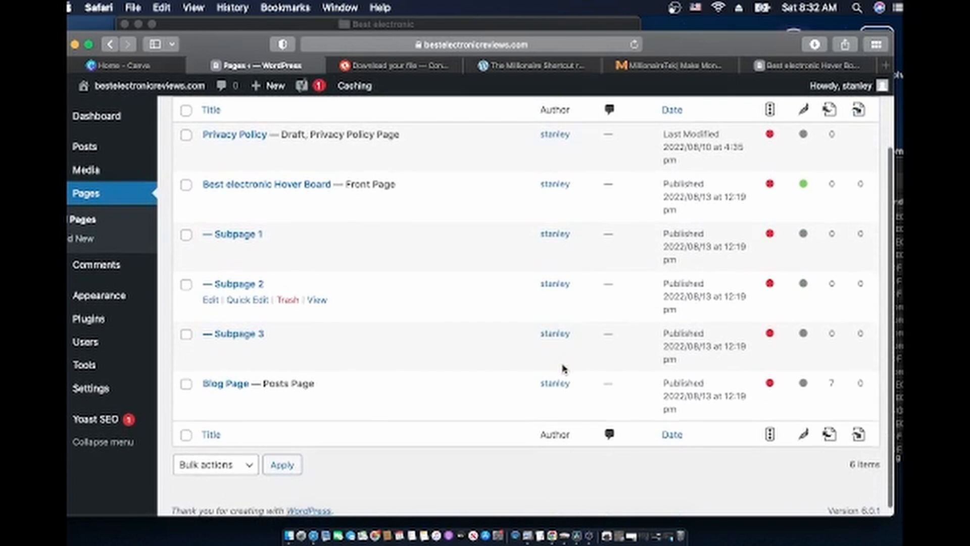
pyautogui.scroll(5, 564, 369)
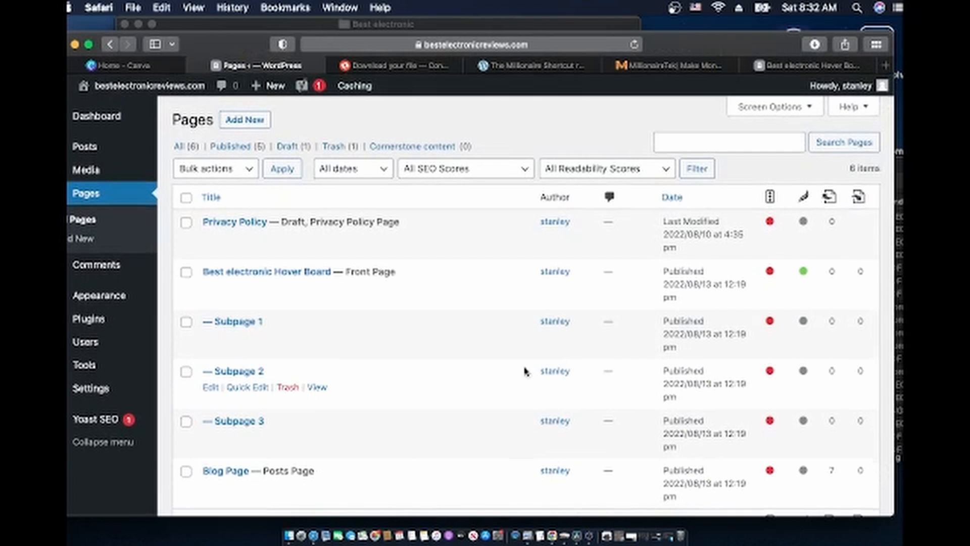
pyautogui.scroll(-5, 490, 369)
pyautogui.scroll(5, 490, 369)
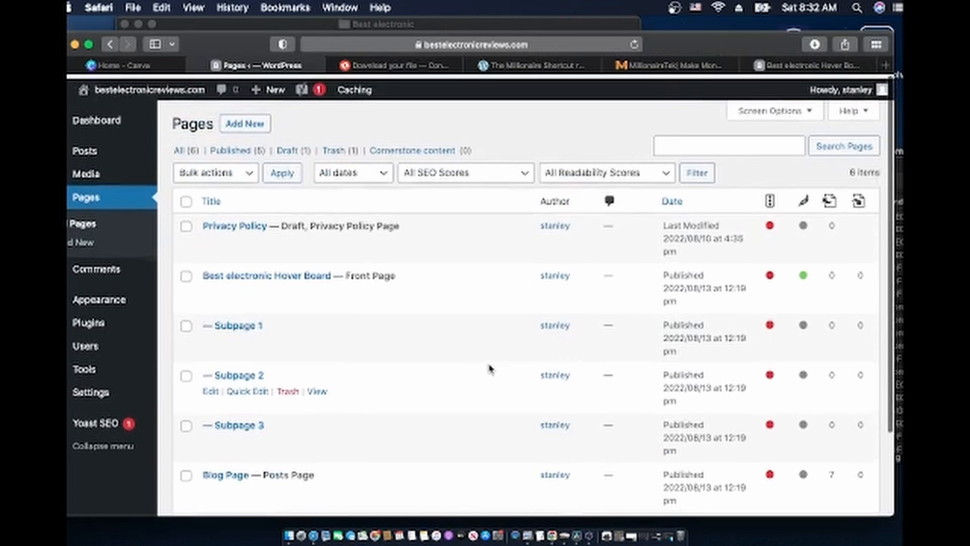